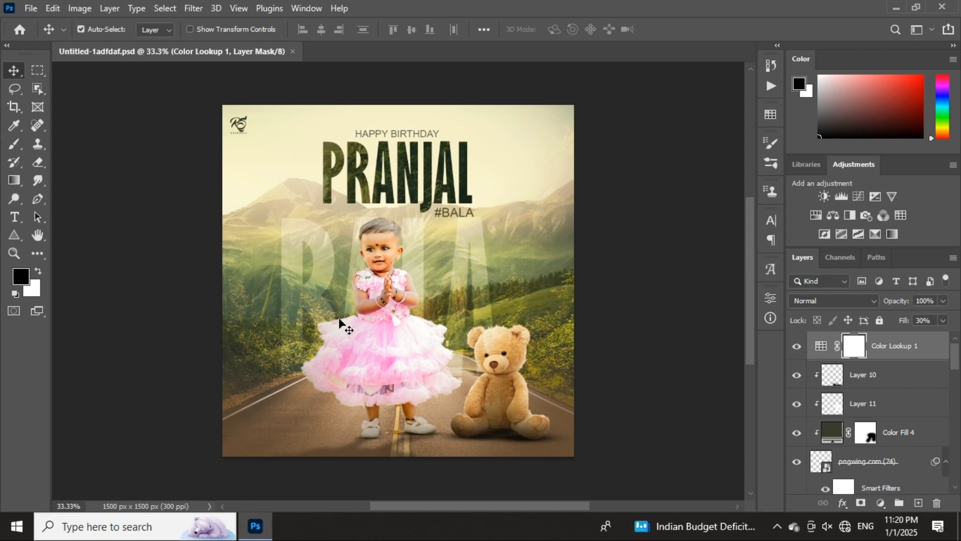
- Check the pixel dimensions, width, height and resolution of the finished birthday poster in the Image Size dialog
left_click(78, 8)
left_click(110, 114)
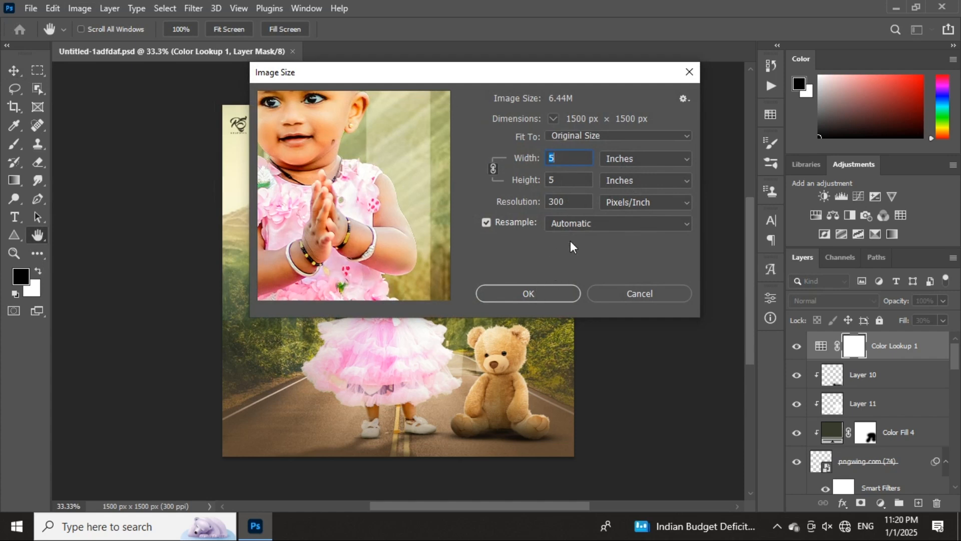
left_click(554, 287)
- Create a new 5 x 5 inch document at 300 pixels/inch in RGB Color with a white background
left_click(31, 9)
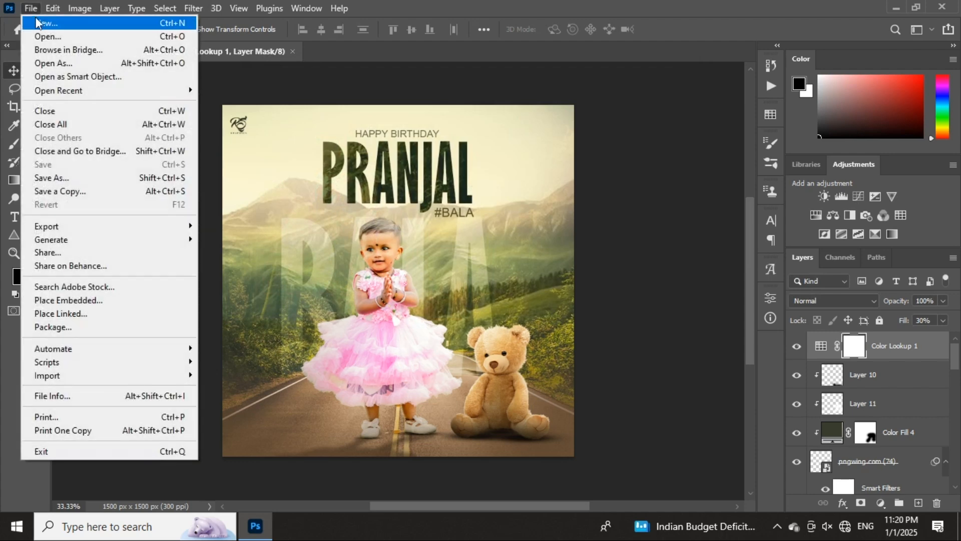
left_click(36, 22)
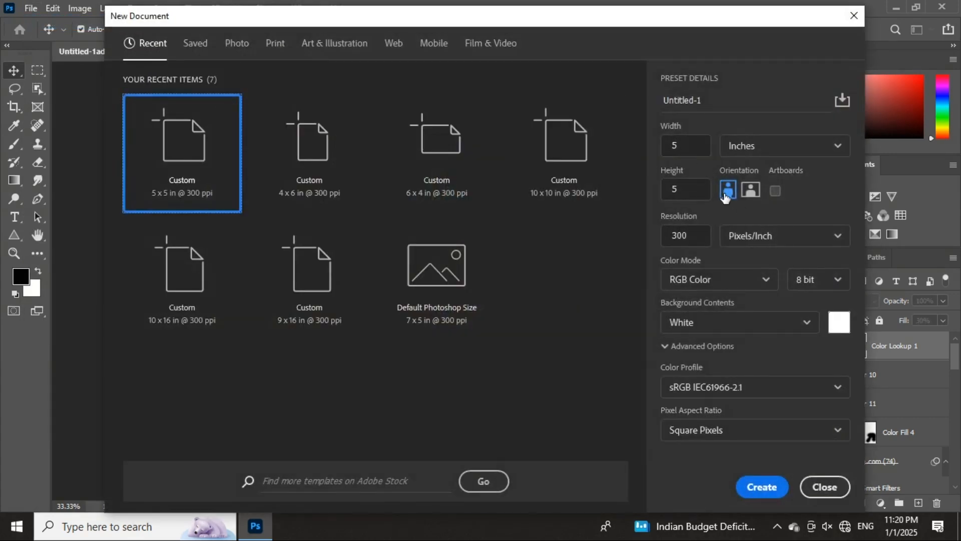
left_click(697, 192)
left_click(691, 152)
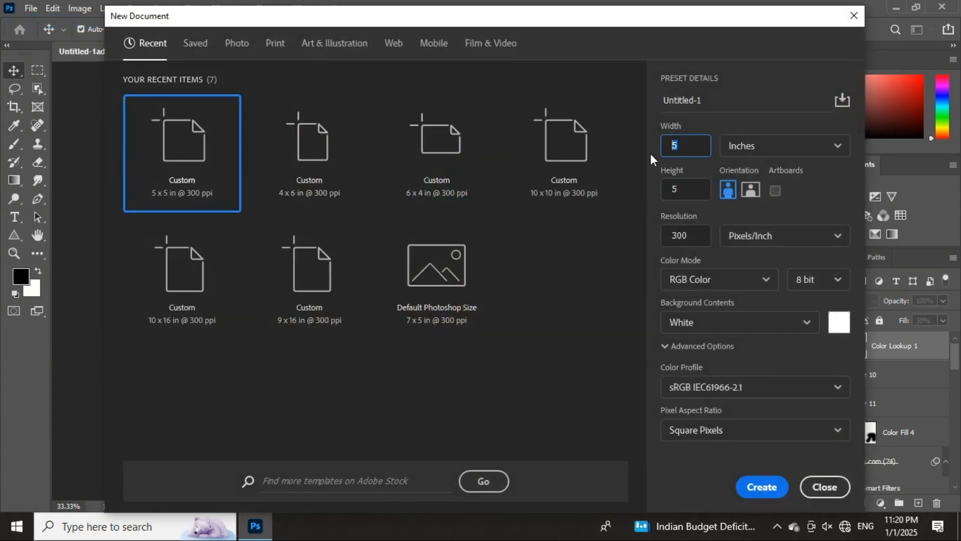
left_click_drag(653, 25, 662, 54)
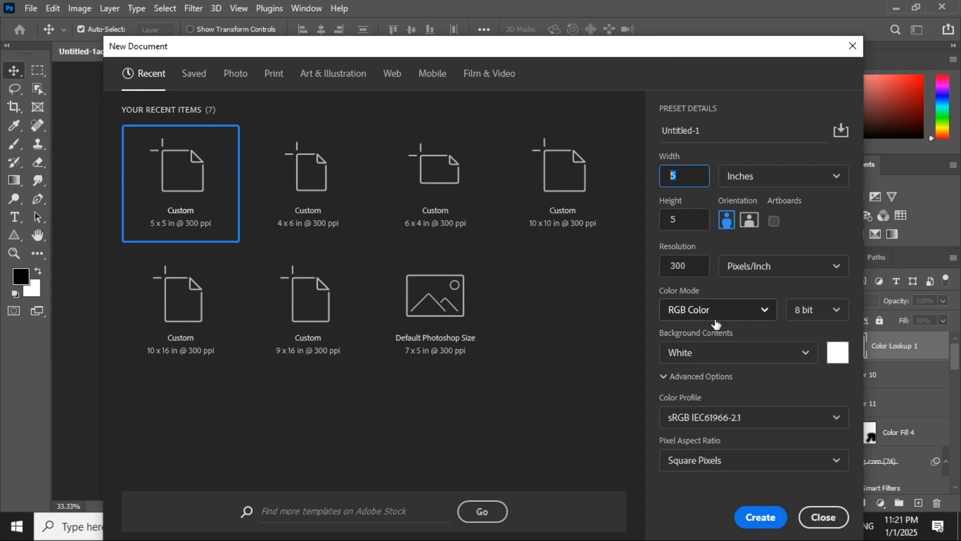
left_click(764, 516)
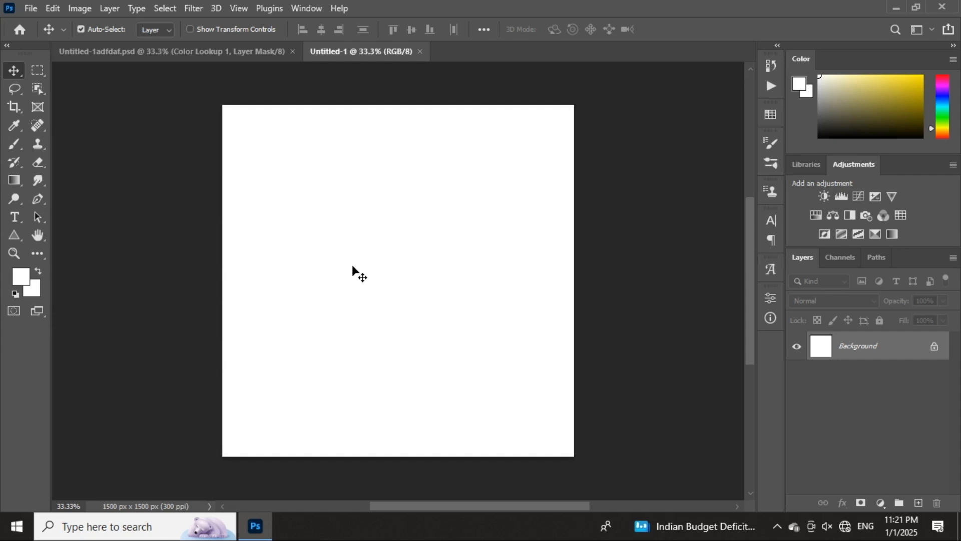
- Place the forest road photo as an embedded image at its default size on the blank canvas
left_click(30, 8)
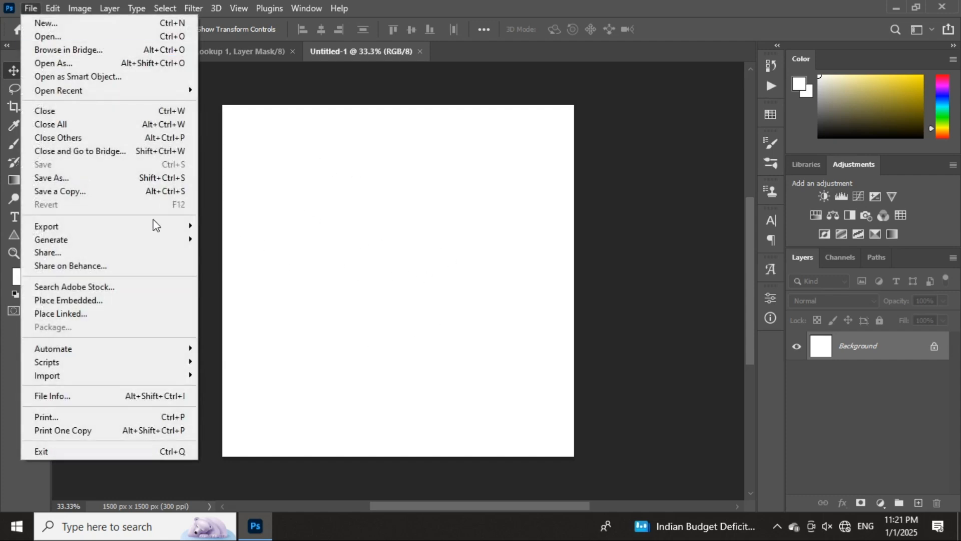
left_click(105, 296)
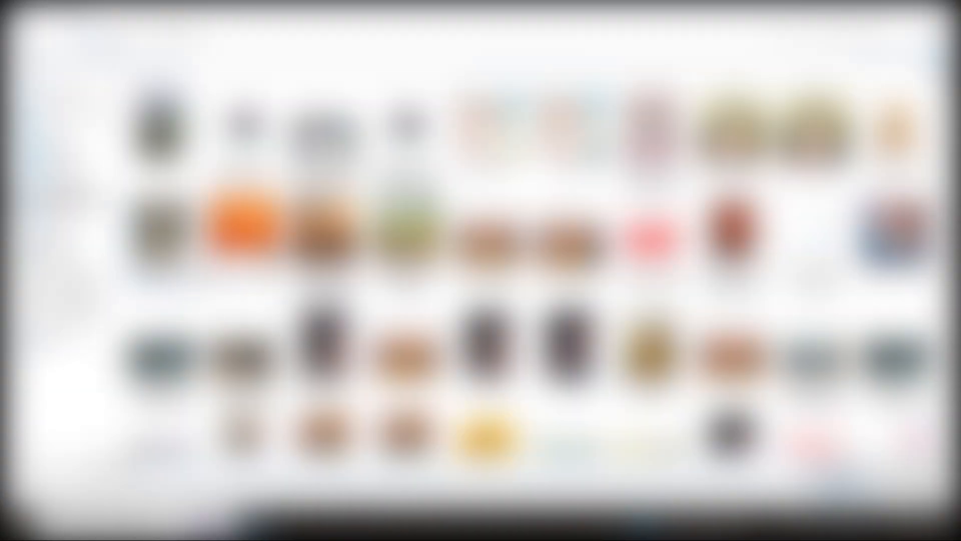
double_click(163, 235)
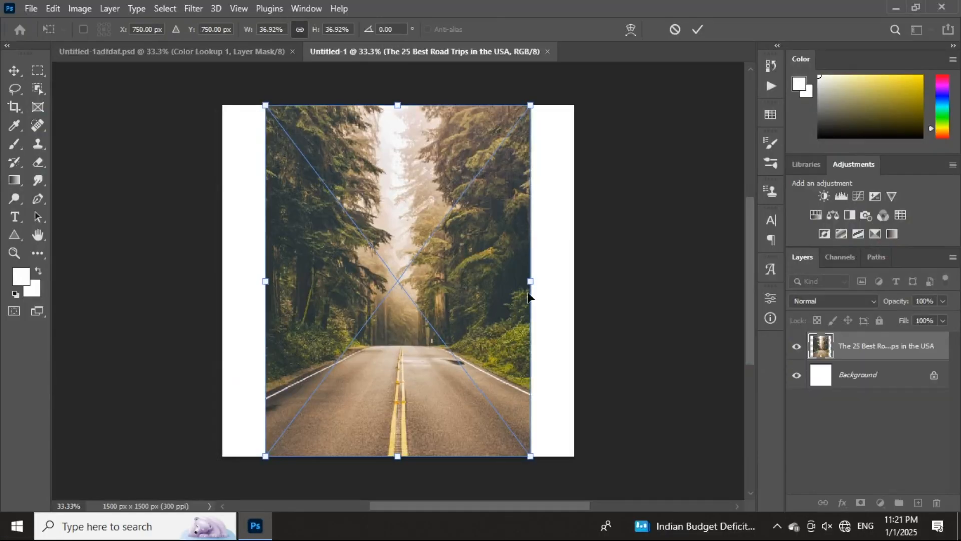
left_click(698, 29)
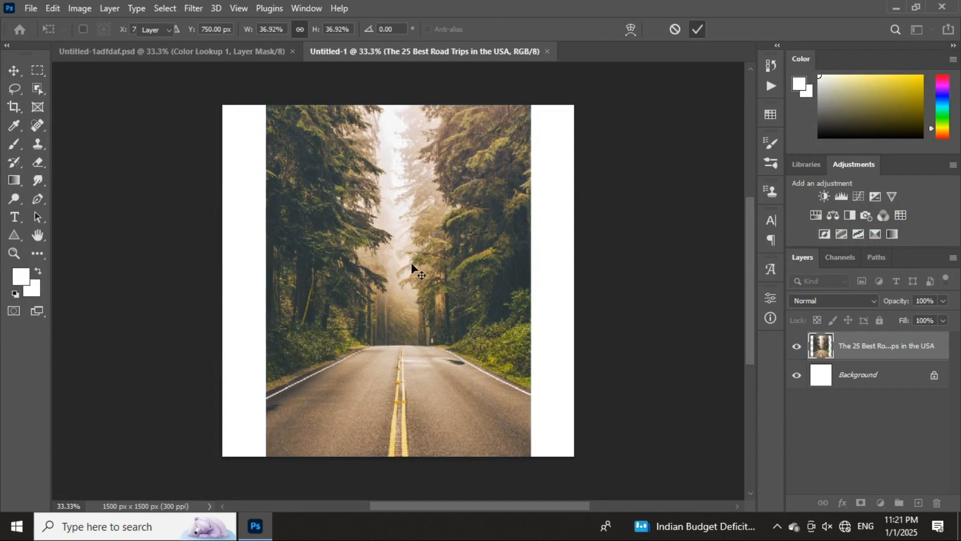
- Delete the placed forest road photo layer from the square document
left_click(30, 8)
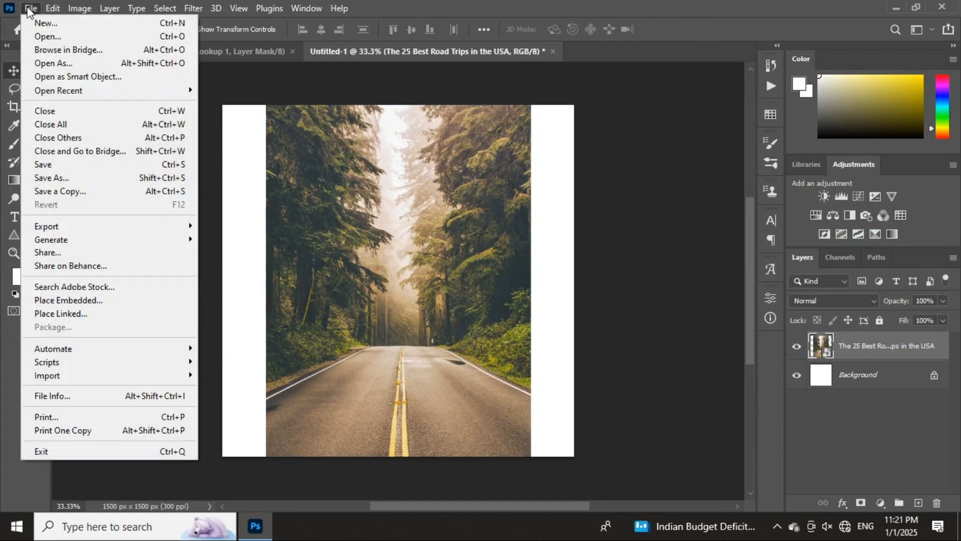
left_click(309, 335)
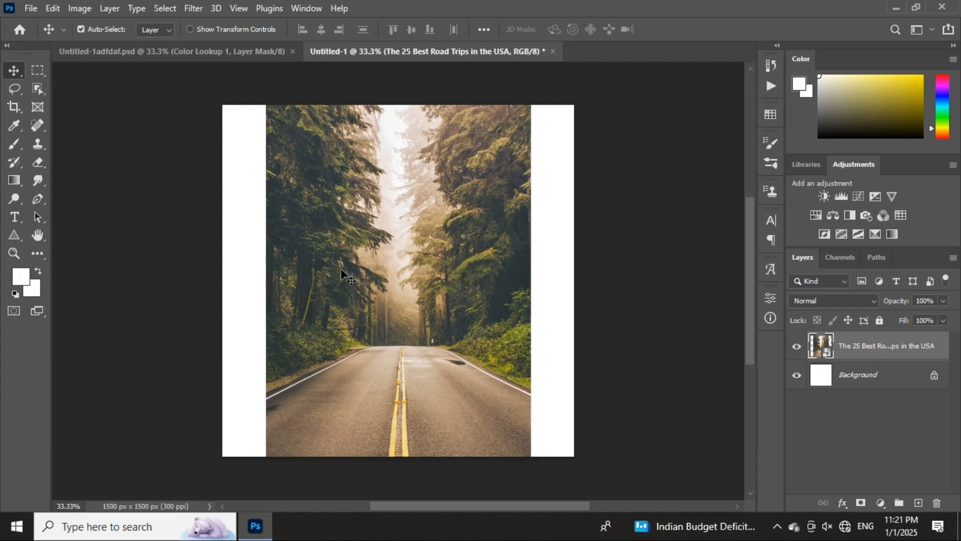
key("Delete")
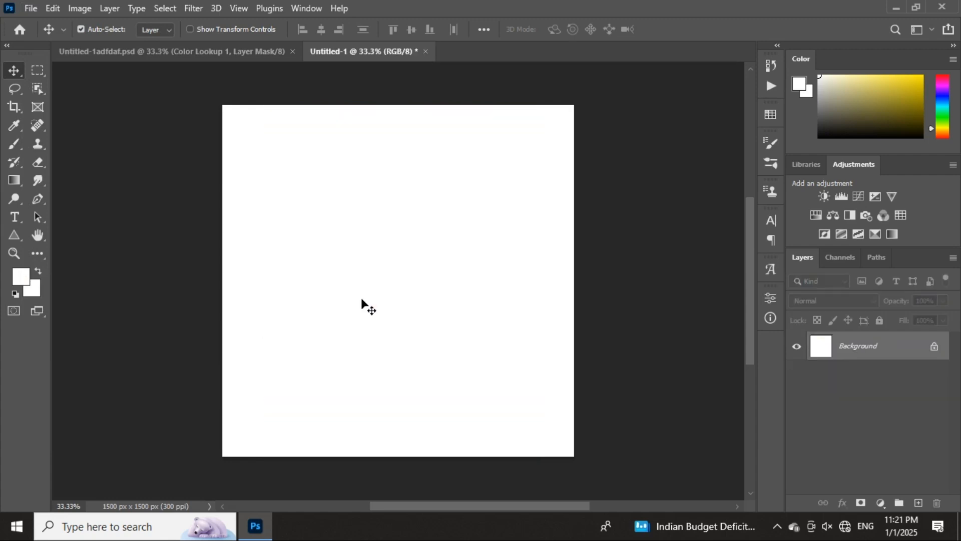
- Open the forest road photo "The 25 Best Road Trips in the USA.jfif" as a separate document
left_click(31, 8)
left_click(40, 37)
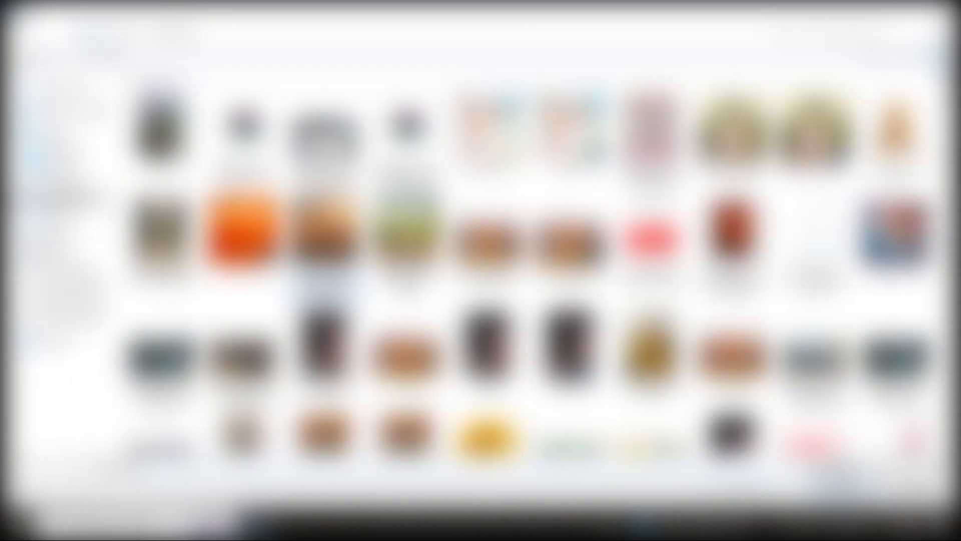
double_click(186, 226)
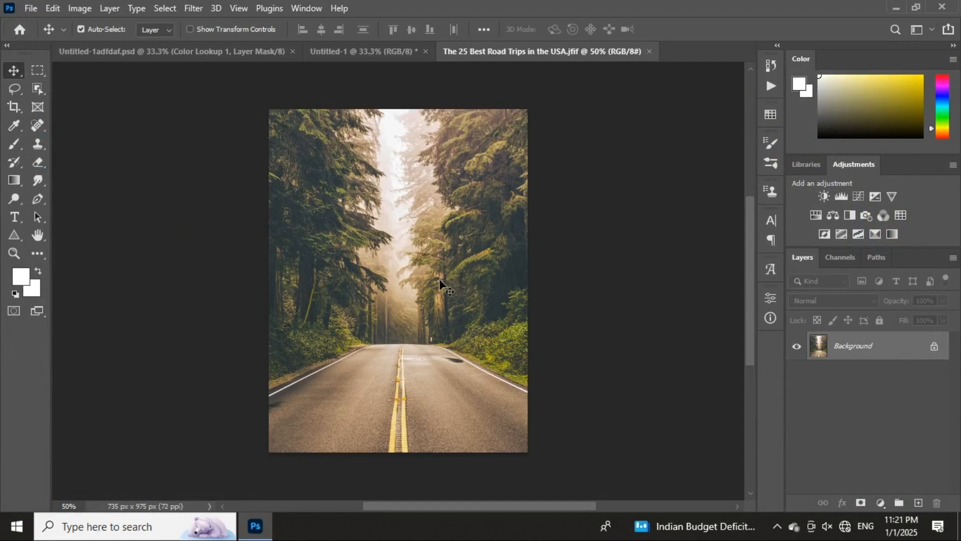
- Unlock the road photo's background layer and convert it to a smart object
left_click(934, 346)
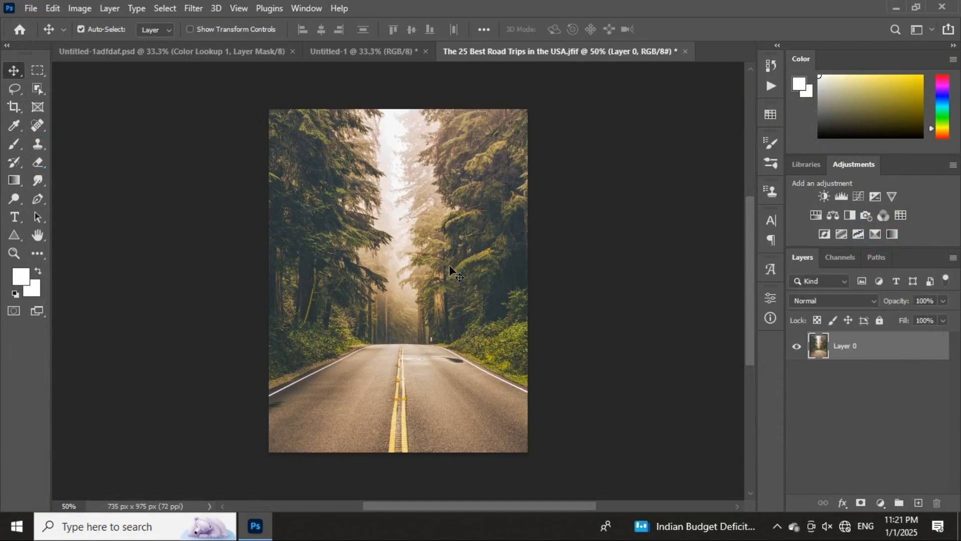
right_click(851, 346)
left_click(711, 194)
key("ctrl")
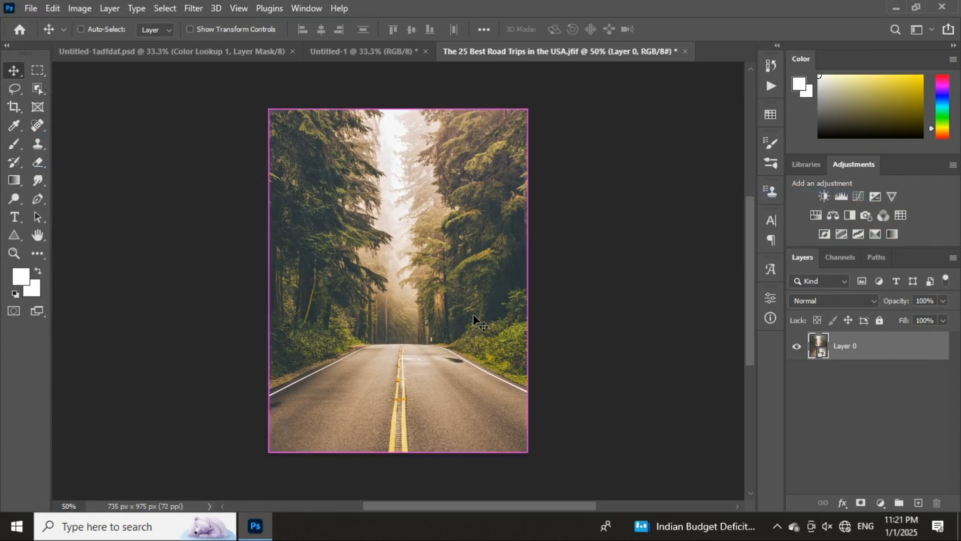
- Return to the blank square document and close the separately opened road photo
left_click(360, 54)
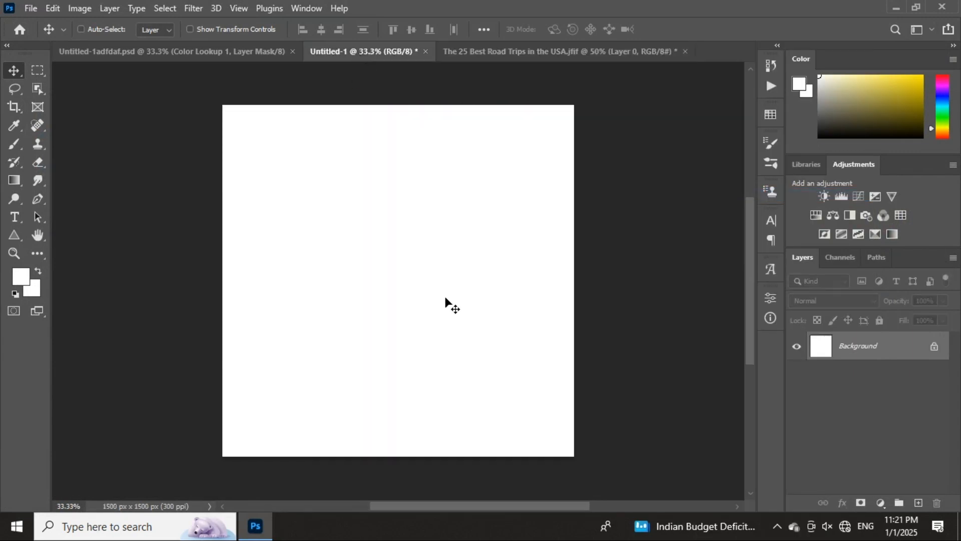
left_click_drag(445, 298, 398, 298)
key("ctrl+z")
left_click(686, 51)
left_click(500, 205)
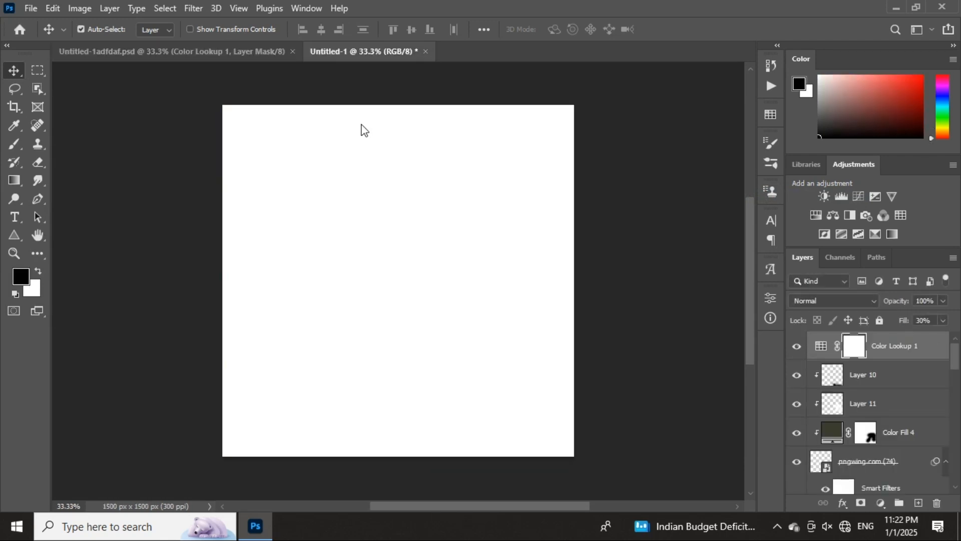
- Place the forest road photo as an embedded image and scale it up to cover the whole square canvas
left_click(30, 8)
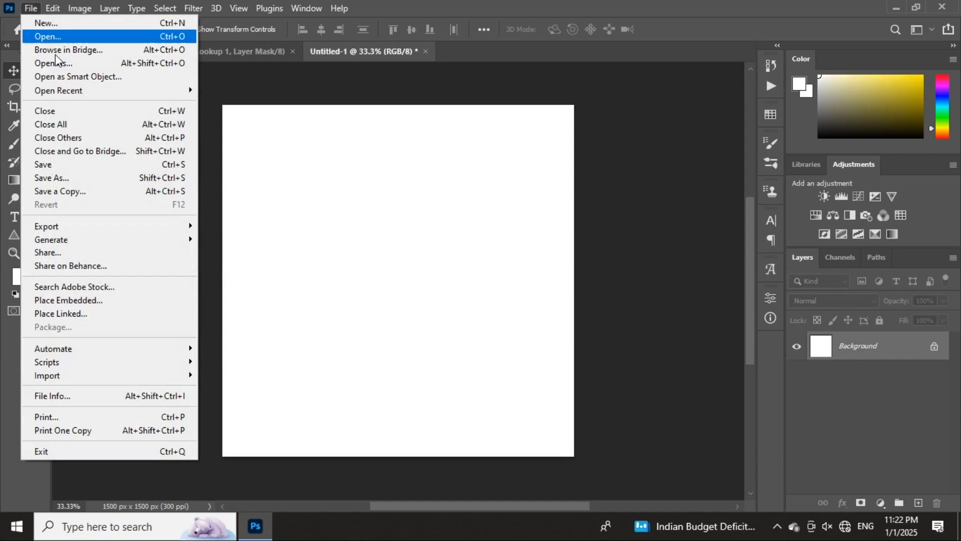
left_click(91, 301)
left_click(841, 485)
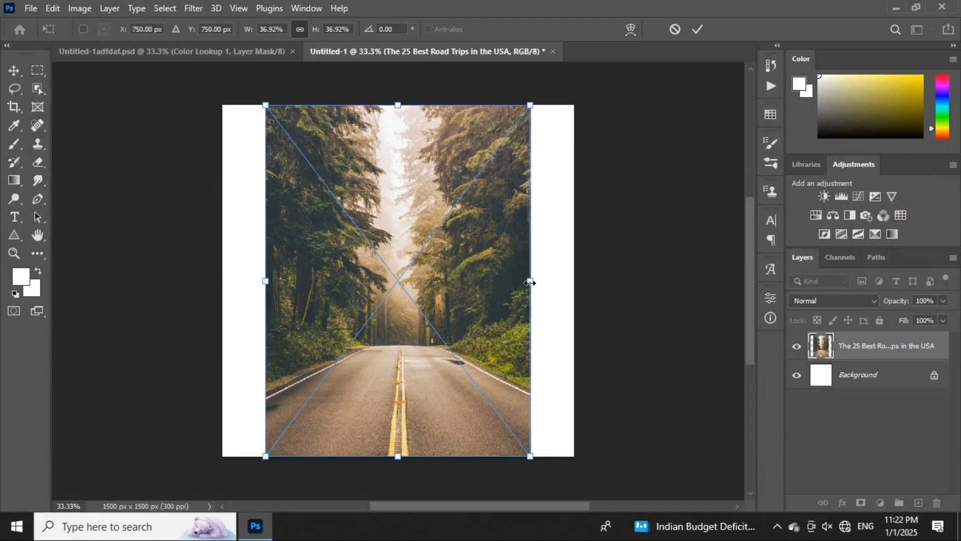
left_click_drag(529, 283, 526, 318)
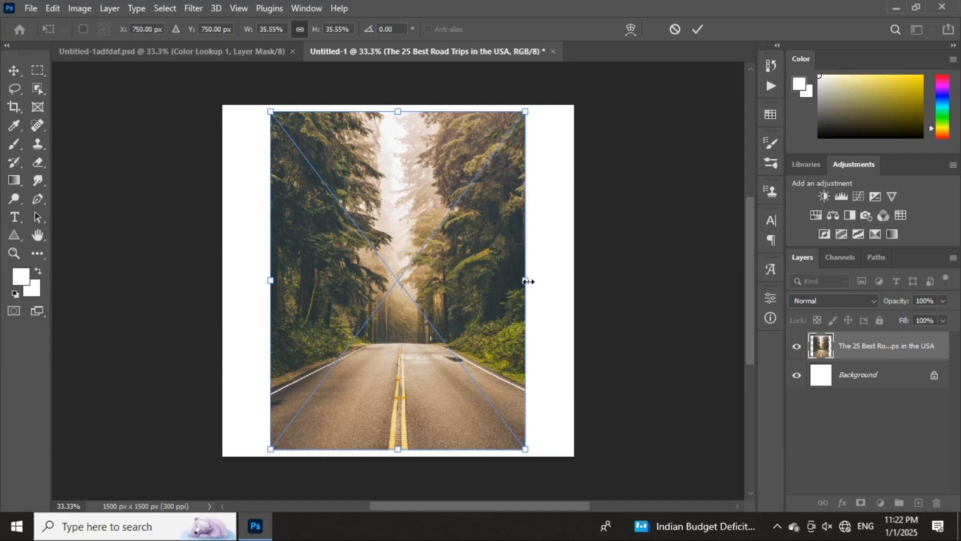
left_click_drag(528, 281, 584, 282)
left_click_drag(538, 319, 536, 306)
left_click(698, 31)
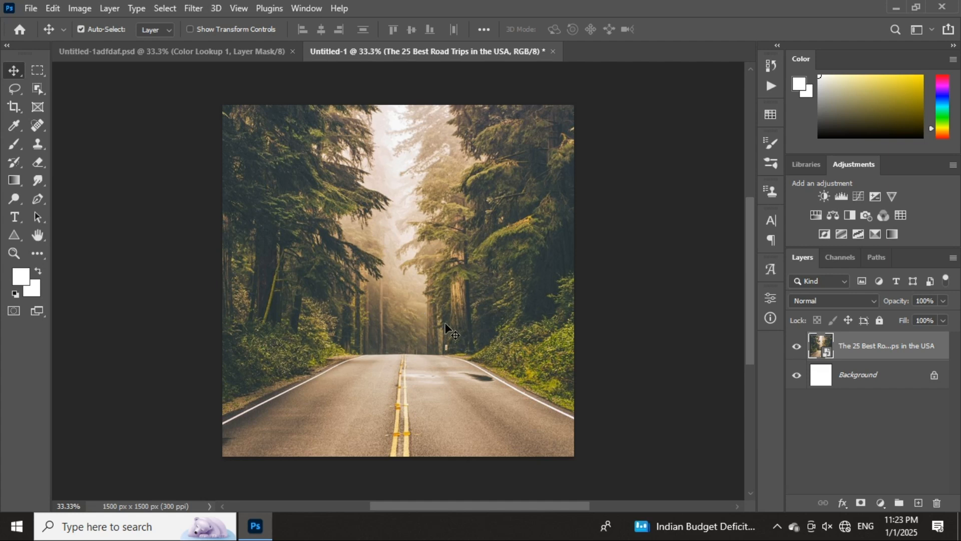
- Add a layer mask to the road photo layer and choose a soft round brush with 0% hardness for painting on it
left_click(860, 505)
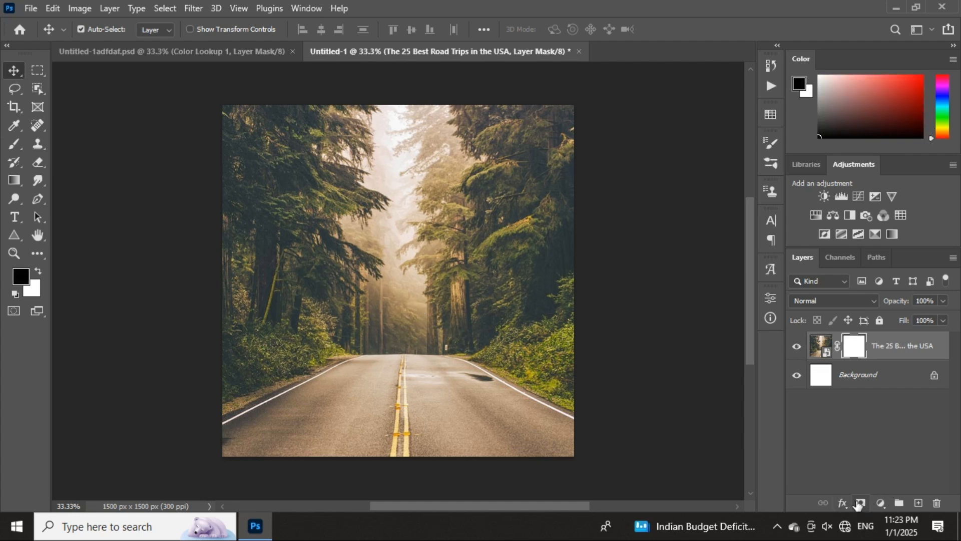
left_click(14, 145)
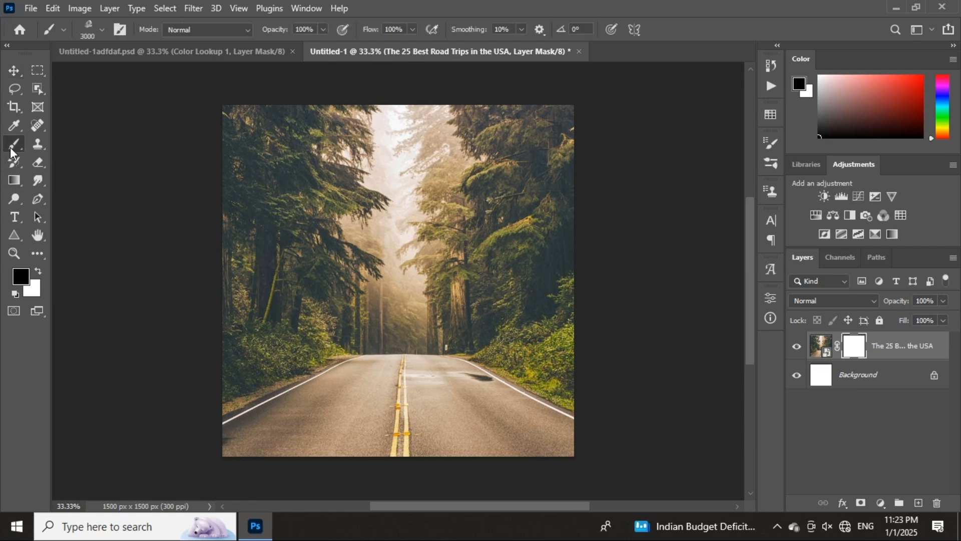
right_click(413, 280)
left_click(480, 452)
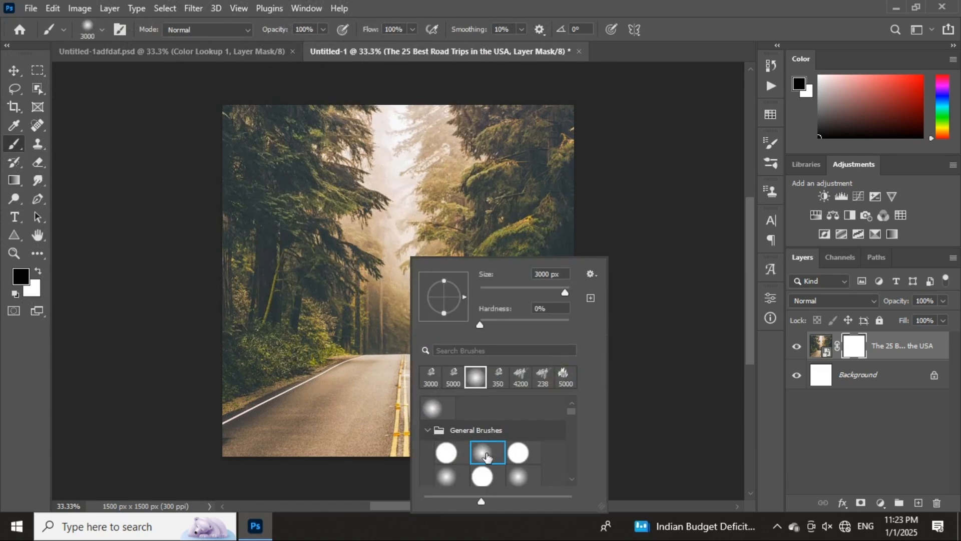
left_click(853, 349)
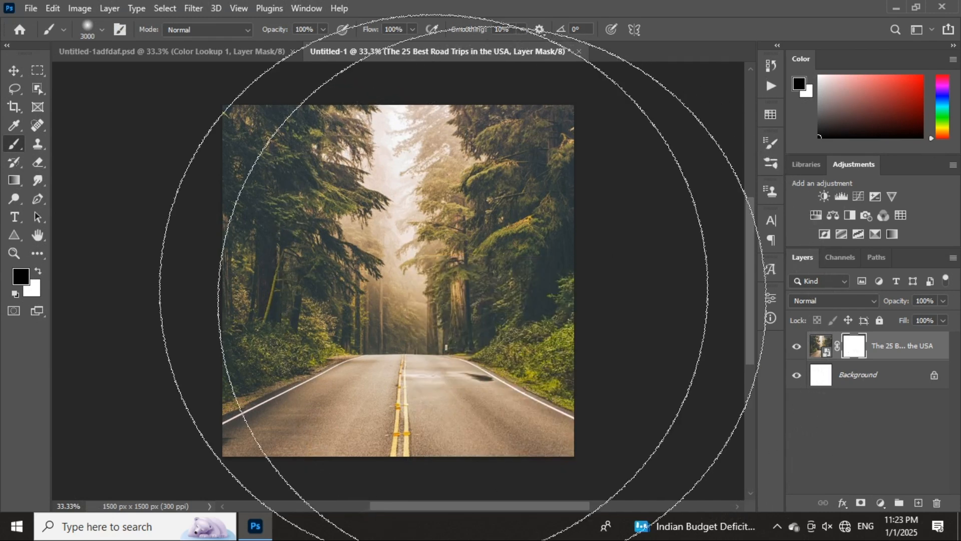
- Set the soft brush's size to 900 px, keeping the road photo's layer mask as the painting target
right_click(364, 313)
right_click(464, 242)
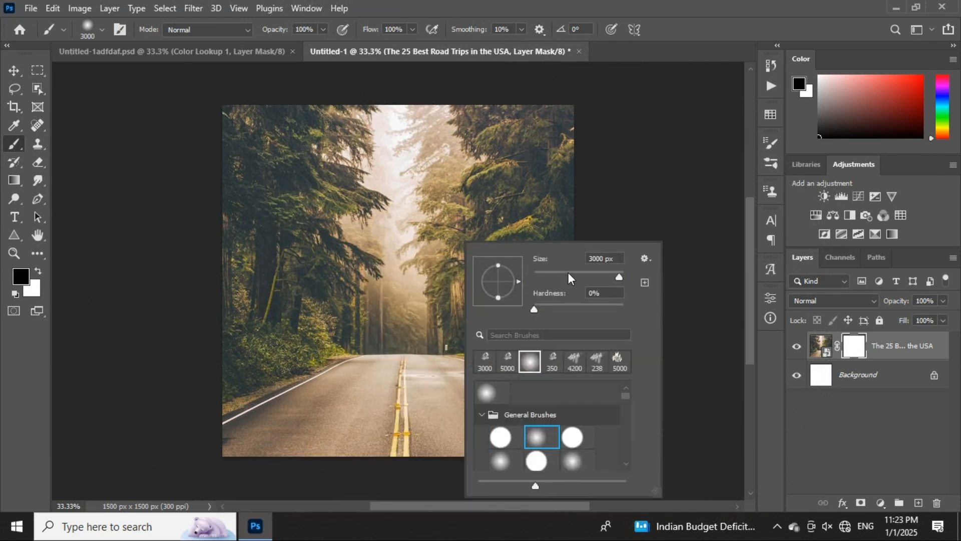
mouse_move(569, 272)
left_mouse_down()
mouse_move(551, 277)
mouse_move(566, 276)
left_mouse_up()
left_click(846, 352)
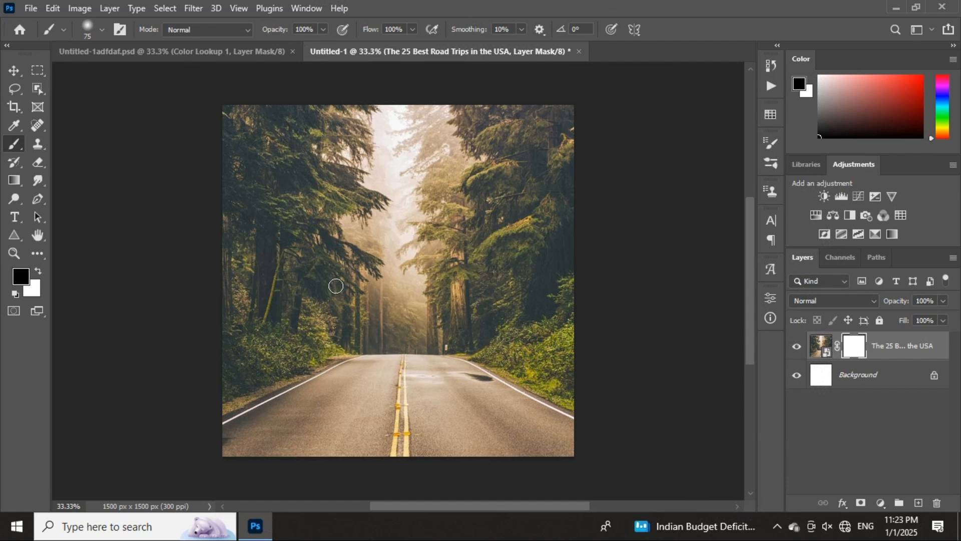
key("bracketright")
key("bracketright")
key("bracketright")
key("bracketright")
key("bracketright")
key("bracketright")
key("bracketright")
key("bracketright")
key("bracketright")
key("bracketright")
key("bracketright")
key("bracketright")
key("bracketleft")
key("bracketleft")
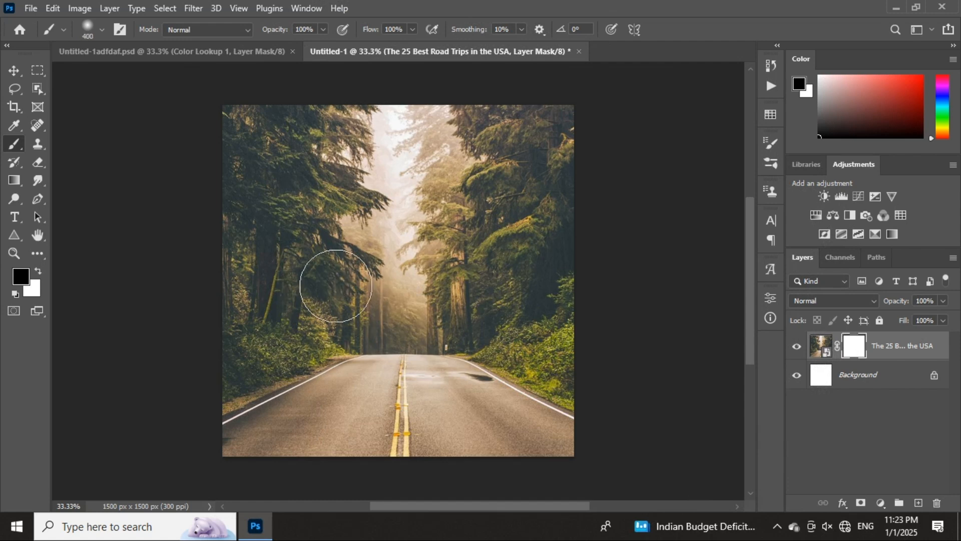
key("bracketright")
key("bracketright")
key("bracketright")
key("bracketright")
key("bracketright")
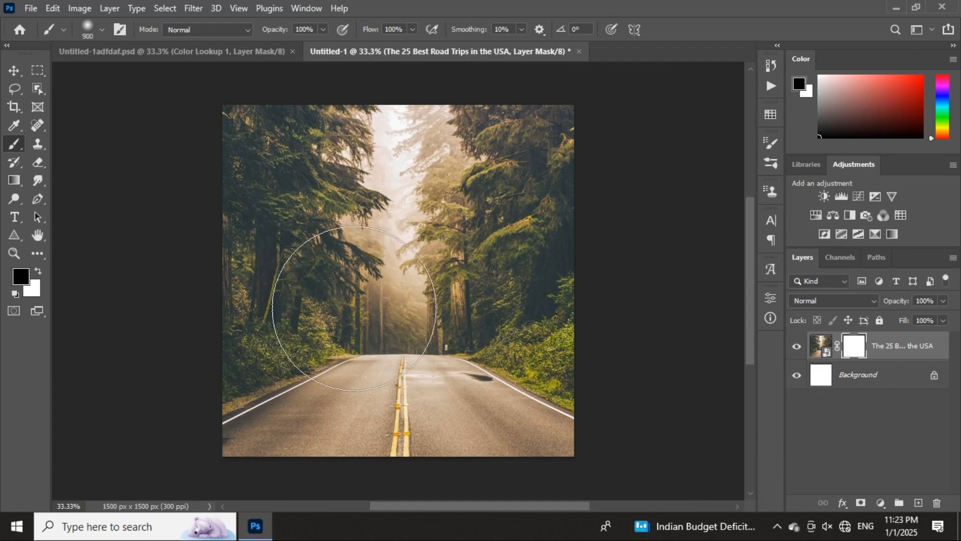
- Paint black on the road photo's layer mask across its upper half to fade out the sky and treetops
scroll(354, 308, "down", 1)
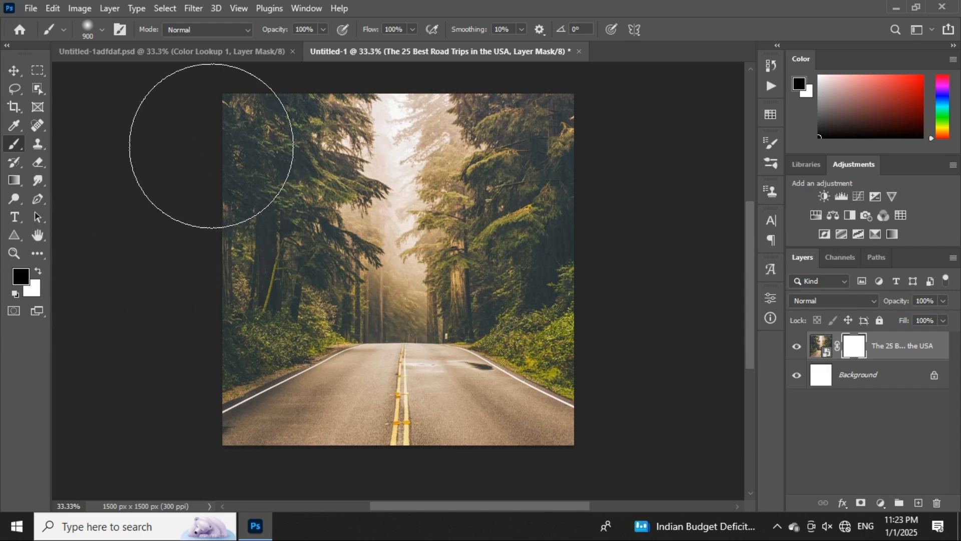
mouse_move(211, 146)
left_mouse_down()
mouse_move(180, 120)
mouse_move(432, 126)
mouse_move(620, 171)
mouse_move(365, 115)
mouse_move(177, 165)
left_mouse_up()
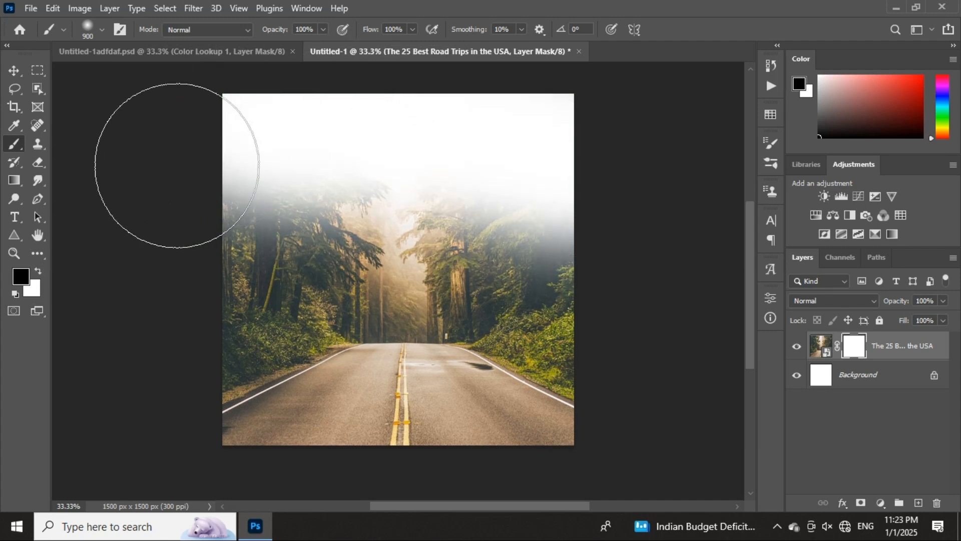
key("ctrl+z")
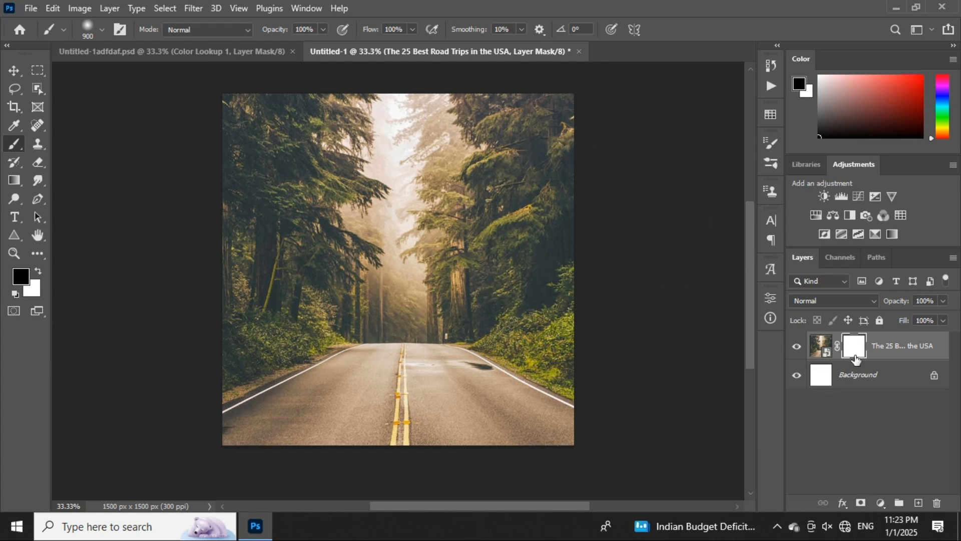
mouse_move(187, 160)
left_mouse_down()
mouse_move(179, 131)
mouse_move(377, 126)
mouse_move(551, 137)
mouse_move(576, 142)
mouse_move(282, 117)
mouse_move(124, 160)
mouse_move(403, 168)
mouse_move(548, 215)
mouse_move(591, 242)
mouse_move(454, 184)
mouse_move(236, 205)
mouse_move(183, 231)
left_mouse_up()
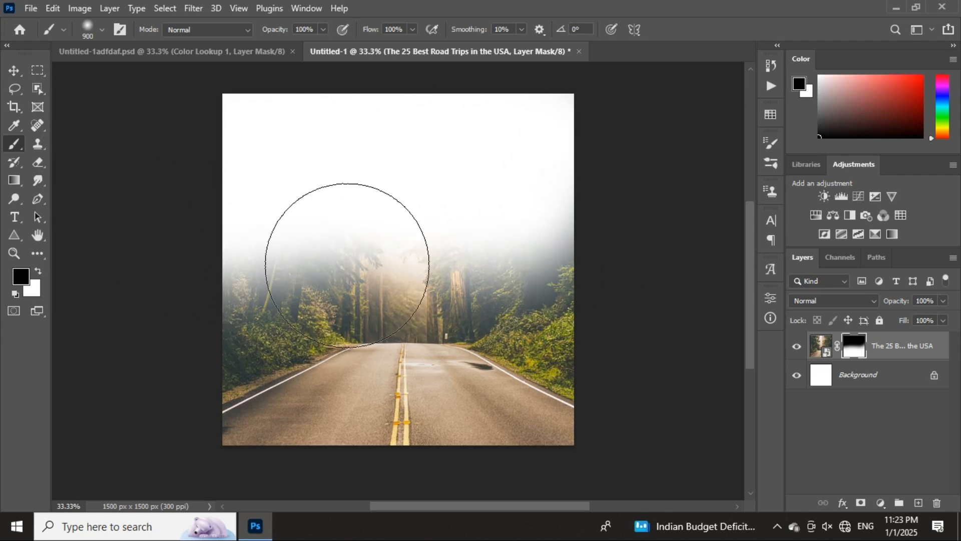
- Replace the road photo's painted layer mask with a fresh one and invert it to solid black
key("ctrl+z")
key("Delete")
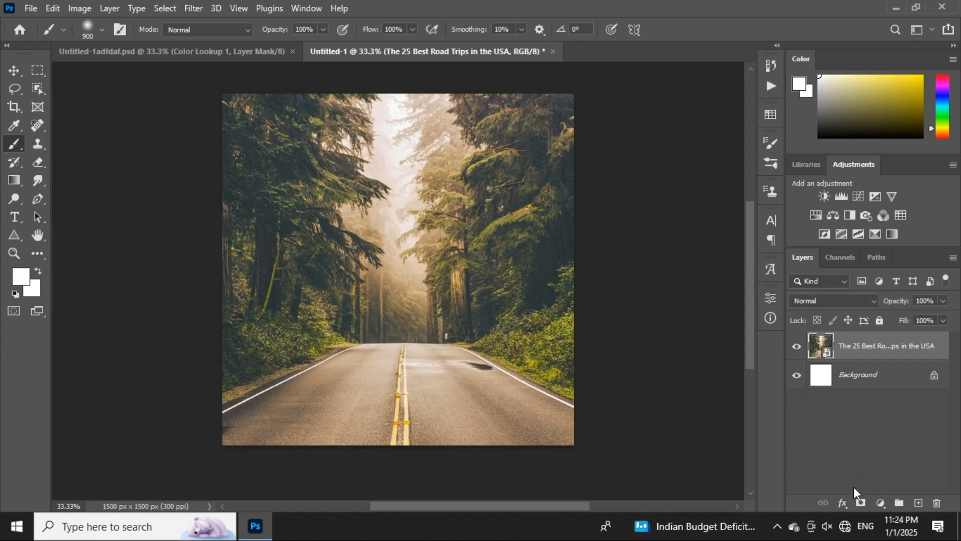
left_click(860, 503)
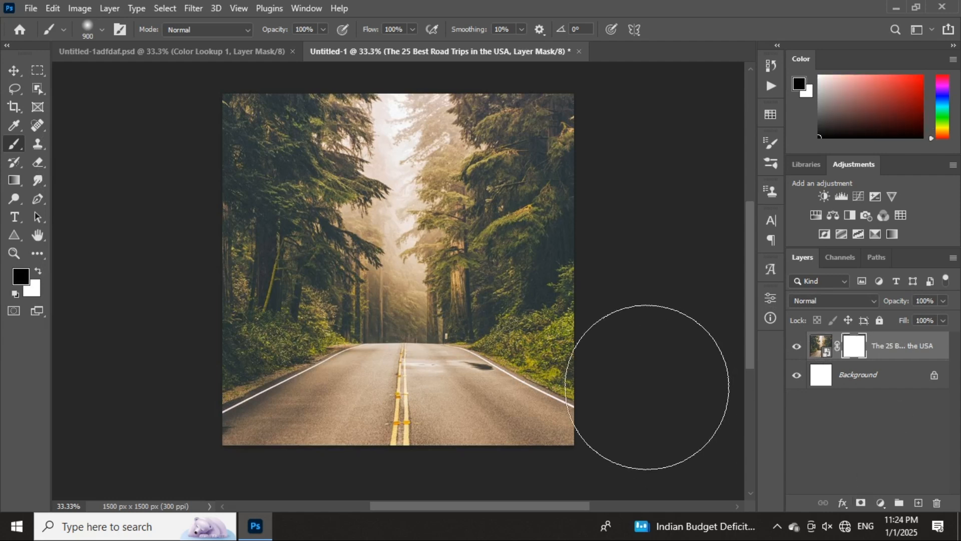
key("i")
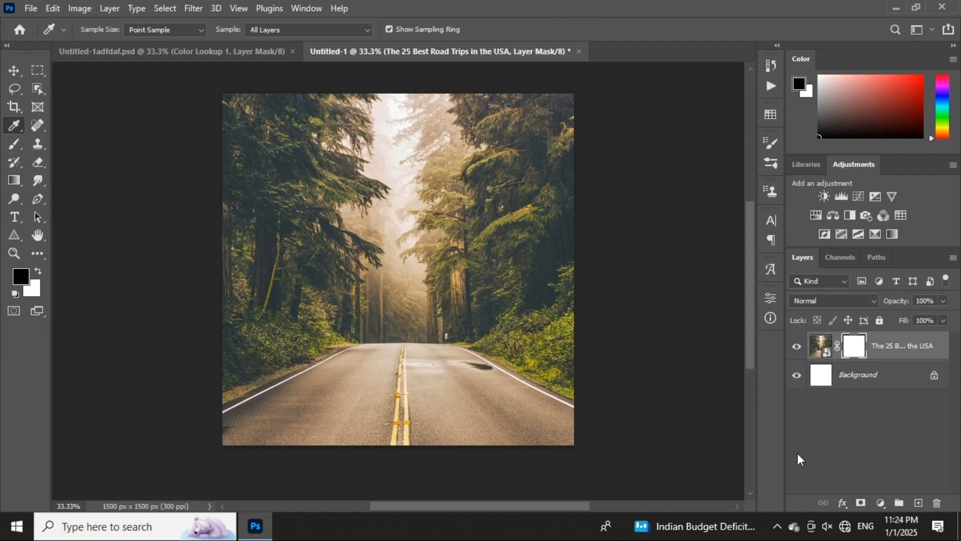
key("ctrl+i")
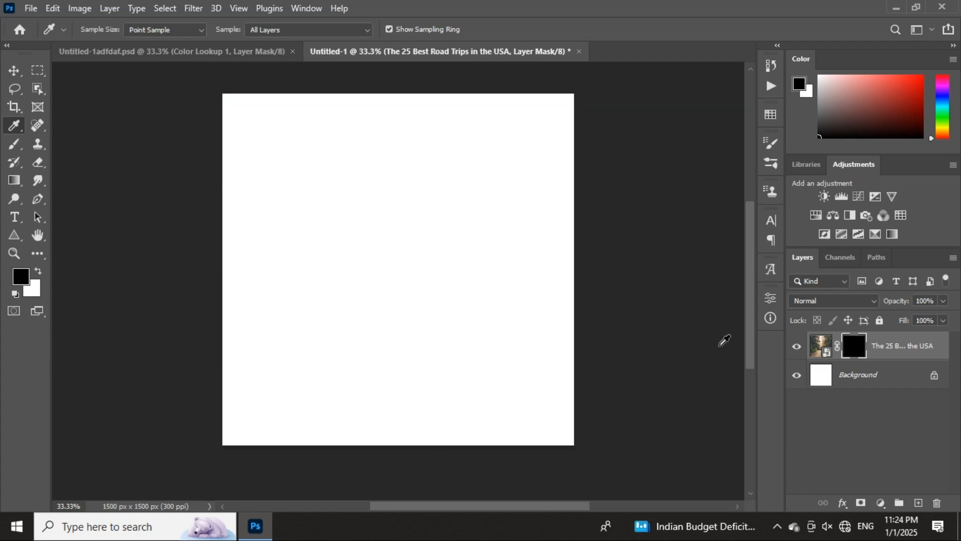
- Paint white on the road photo's mask across the lower half with the soft brush to bring back the road
left_click(14, 144)
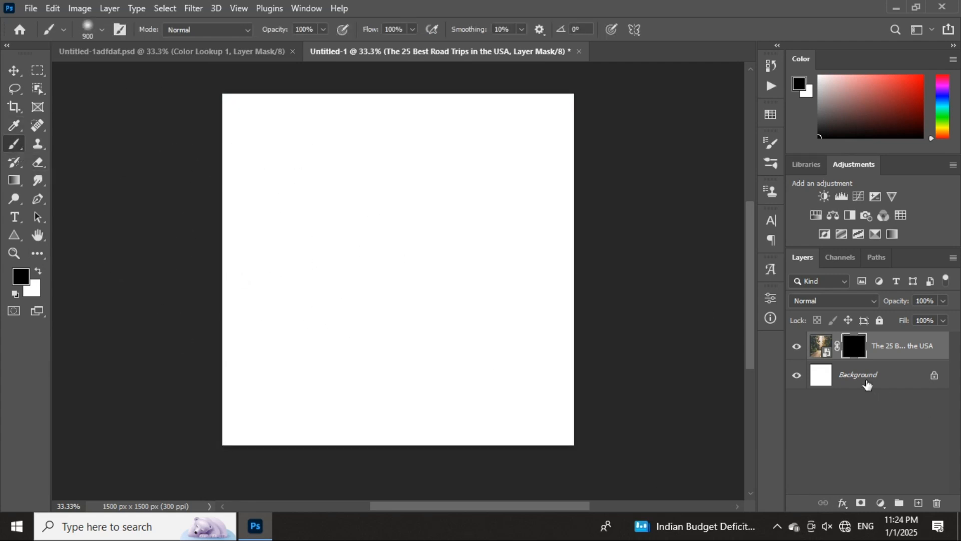
left_click(39, 271)
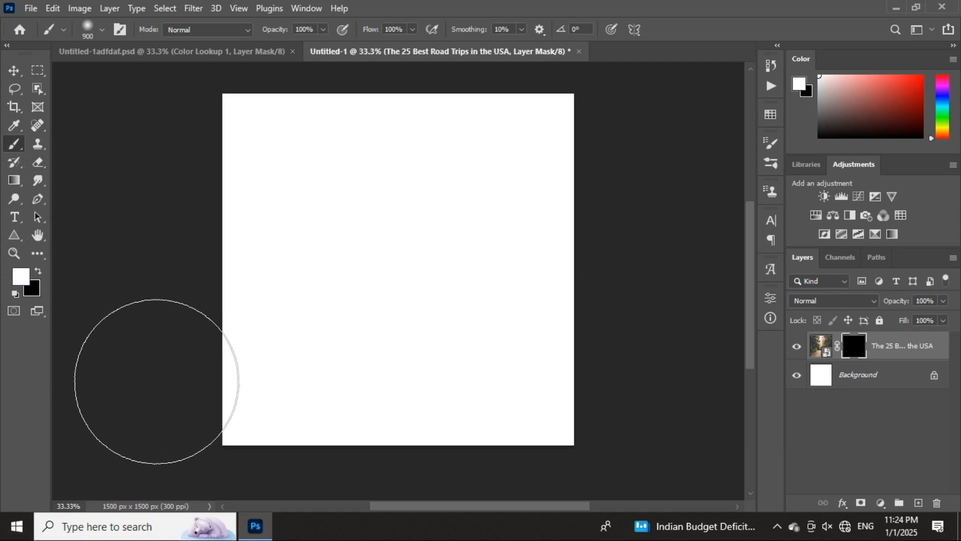
mouse_move(157, 381)
left_mouse_down()
mouse_move(198, 420)
mouse_move(426, 457)
mouse_move(593, 421)
mouse_move(609, 400)
mouse_move(442, 399)
mouse_move(122, 347)
mouse_move(654, 408)
left_mouse_up()
- Place the mountain landscape image as an embedded layer above the Background and scale it to about 75% to cover the canvas
left_click(844, 383)
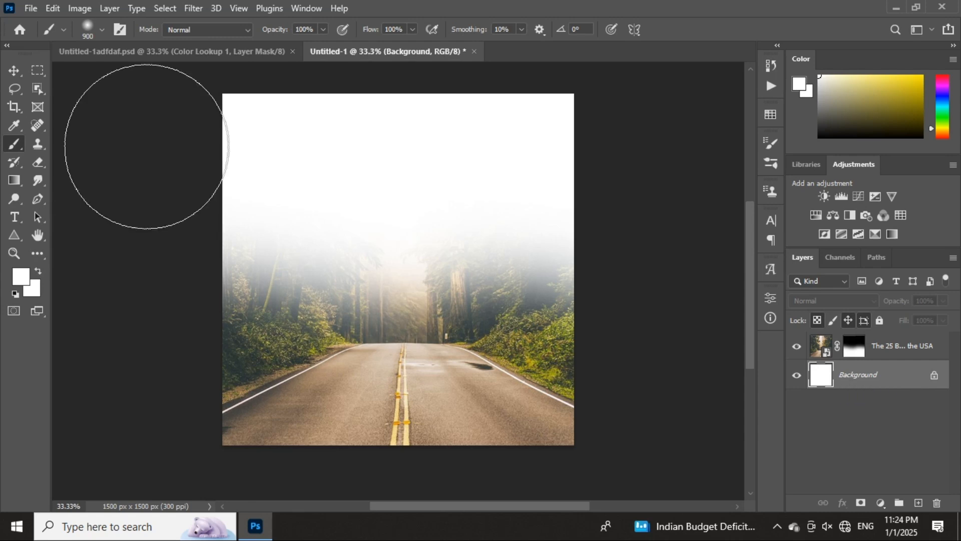
left_click(30, 9)
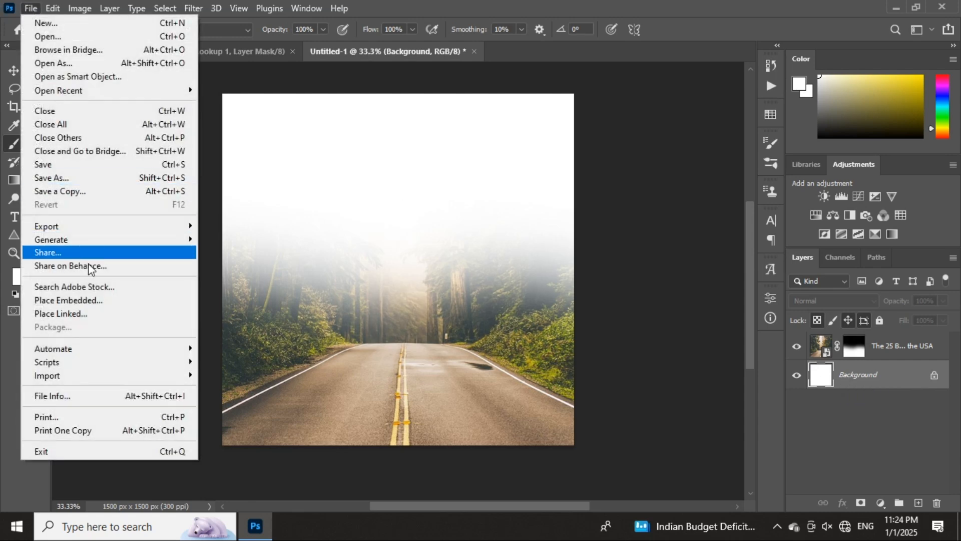
left_click(87, 300)
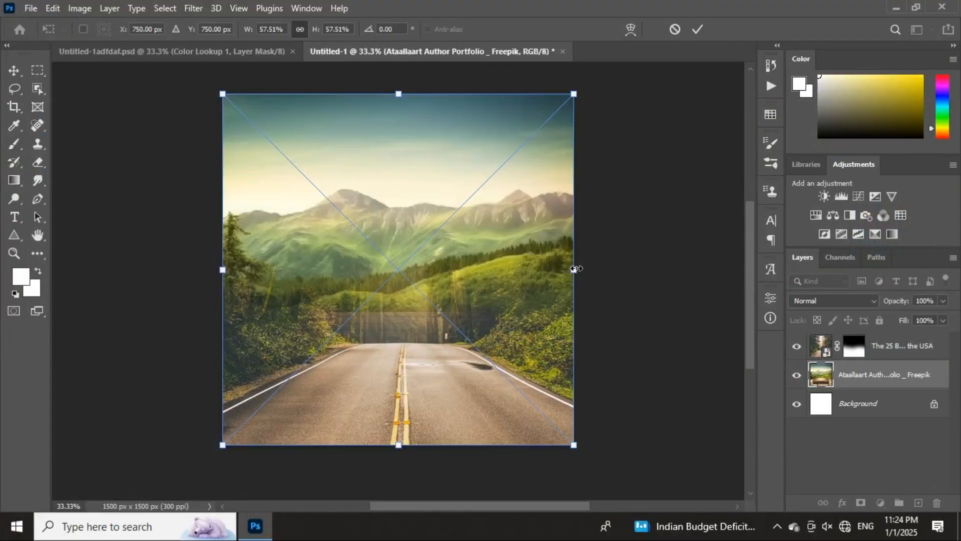
left_click_drag(575, 268, 577, 344)
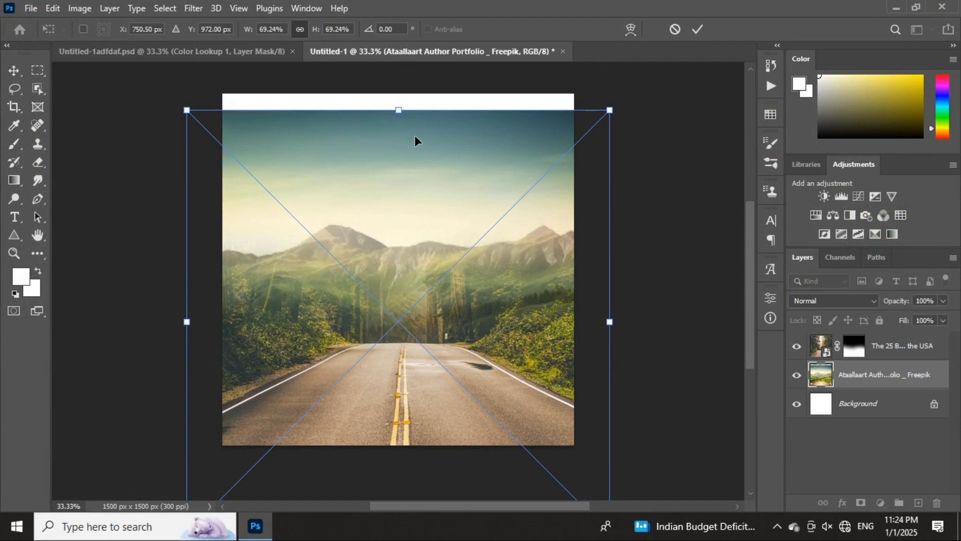
left_click_drag(397, 107, 398, 75)
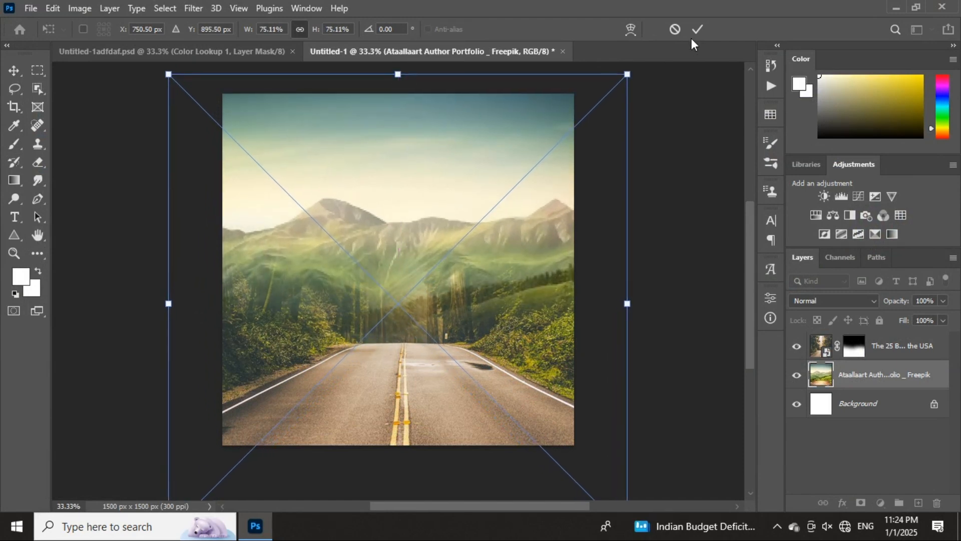
left_click(698, 29)
key("b")
left_click(851, 352)
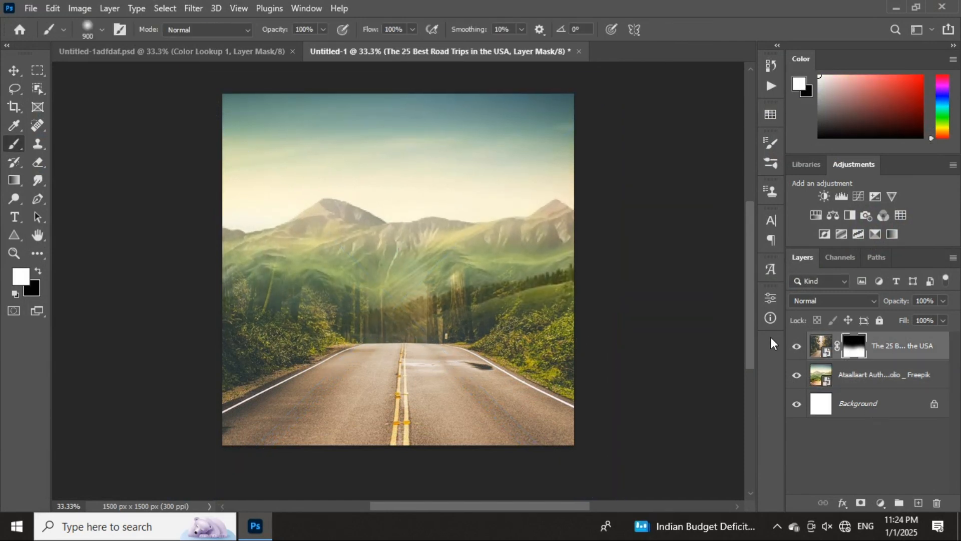
left_click(796, 345)
left_click(796, 345)
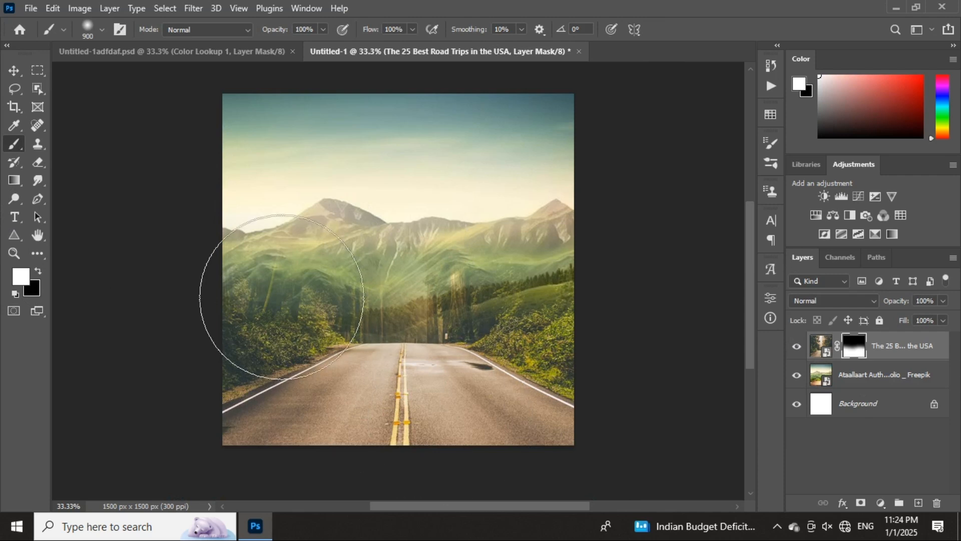
left_click(241, 268)
key("ctrl+z")
key("ctrl+z")
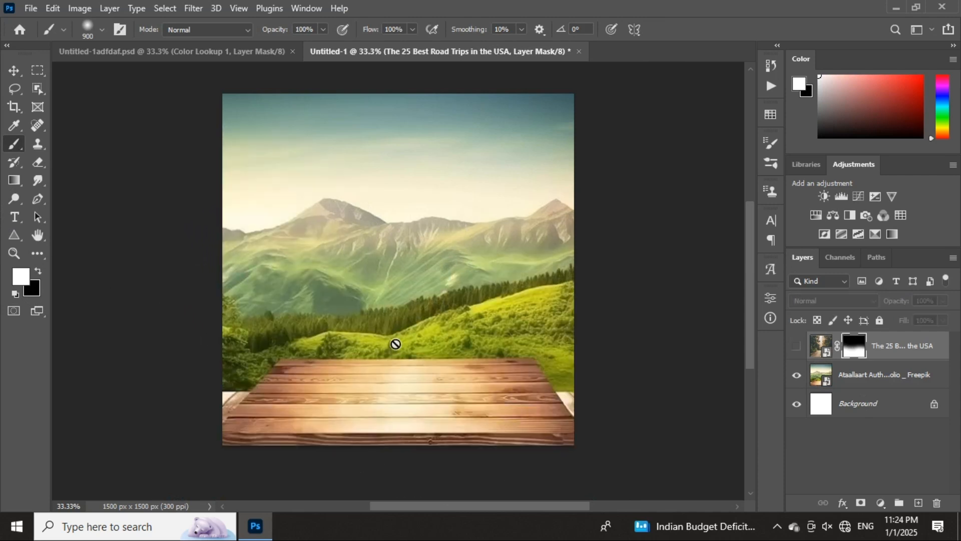
key("ctrl+z")
- Paint black on the road photo's layer mask over the forest on both sides to blend it into the mountains
left_click(850, 352)
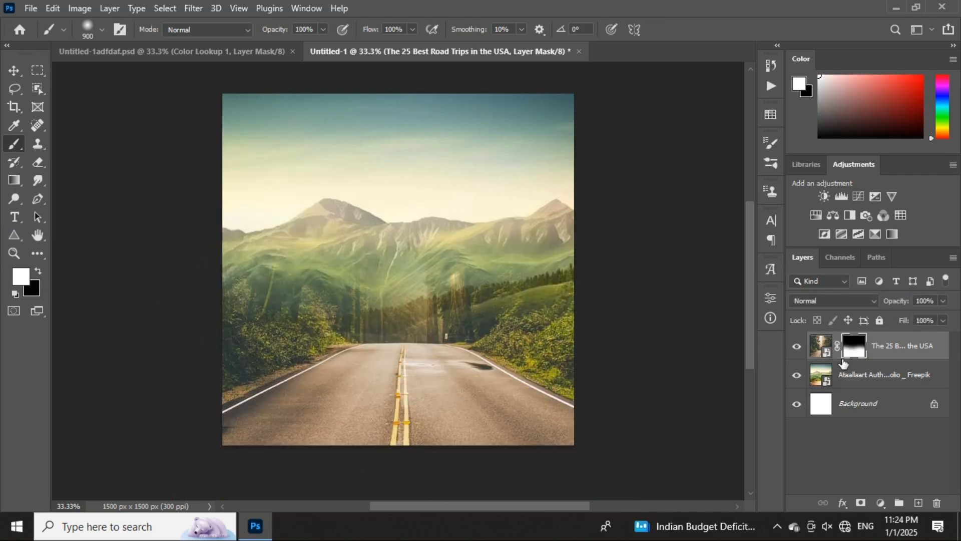
left_click(39, 272)
mouse_move(305, 274)
left_mouse_down()
mouse_move(262, 264)
mouse_move(227, 272)
left_mouse_up()
mouse_move(416, 237)
left_mouse_down()
mouse_move(494, 236)
mouse_move(580, 253)
left_mouse_up()
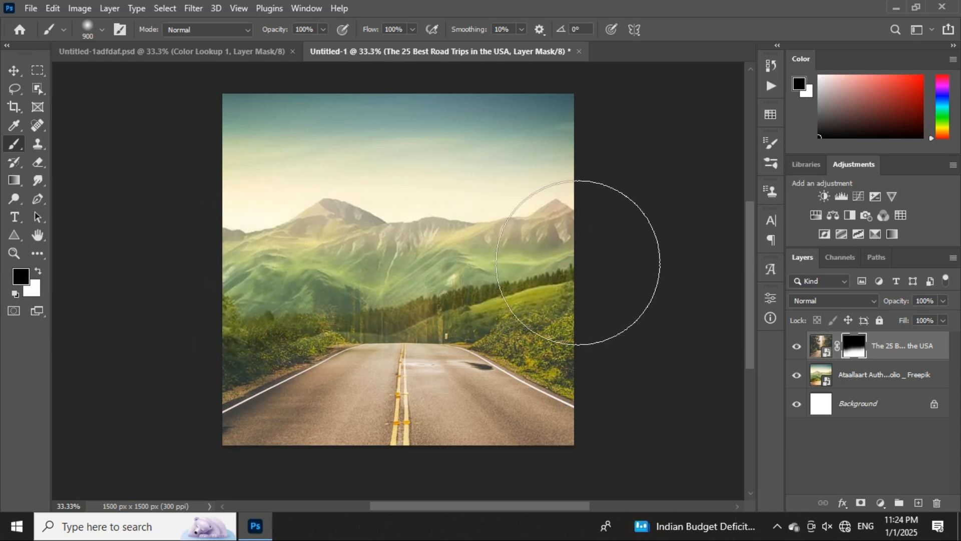
- Move the mountain landscape layer slightly down behind the road photo
left_click(797, 346)
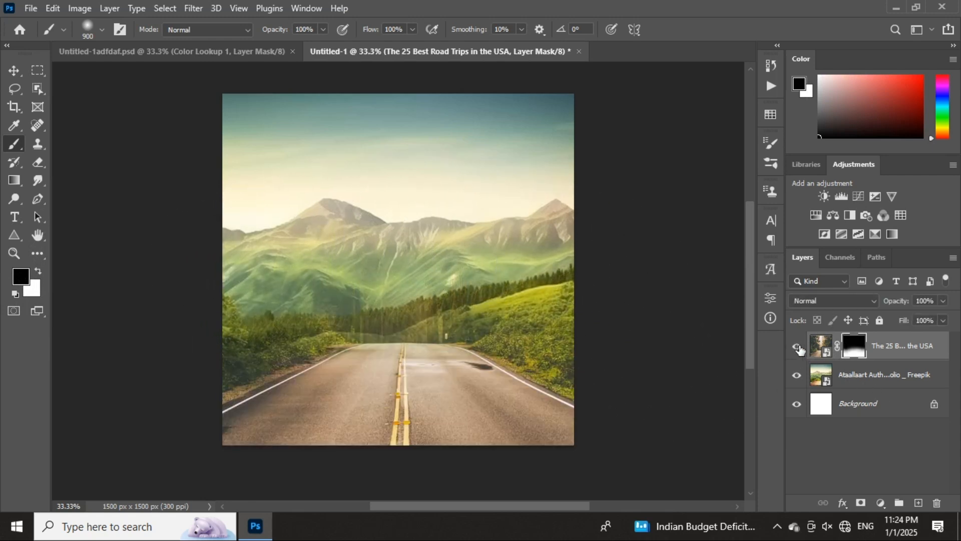
left_click(14, 71)
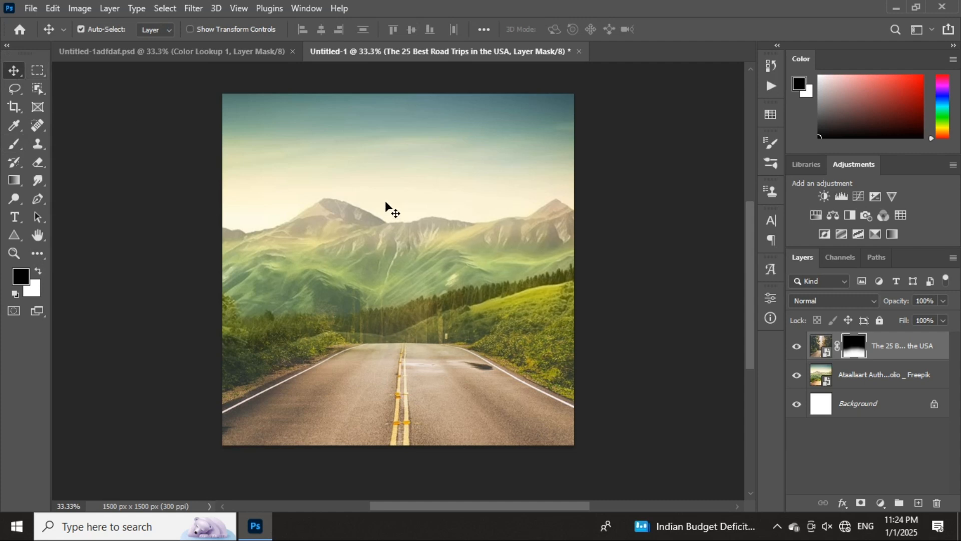
mouse_move(386, 208)
left_mouse_down()
mouse_move(387, 221)
mouse_move(385, 183)
mouse_move(386, 208)
left_mouse_up()
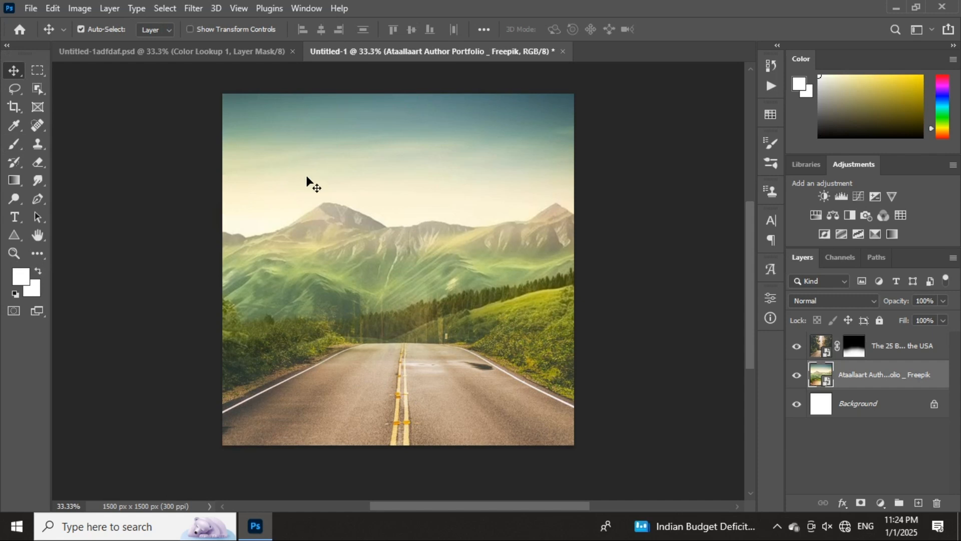
- Examine the finished birthday poster in Untitled-1adfdaf.psd as a reference for the composition and the child's placement
left_click(232, 52)
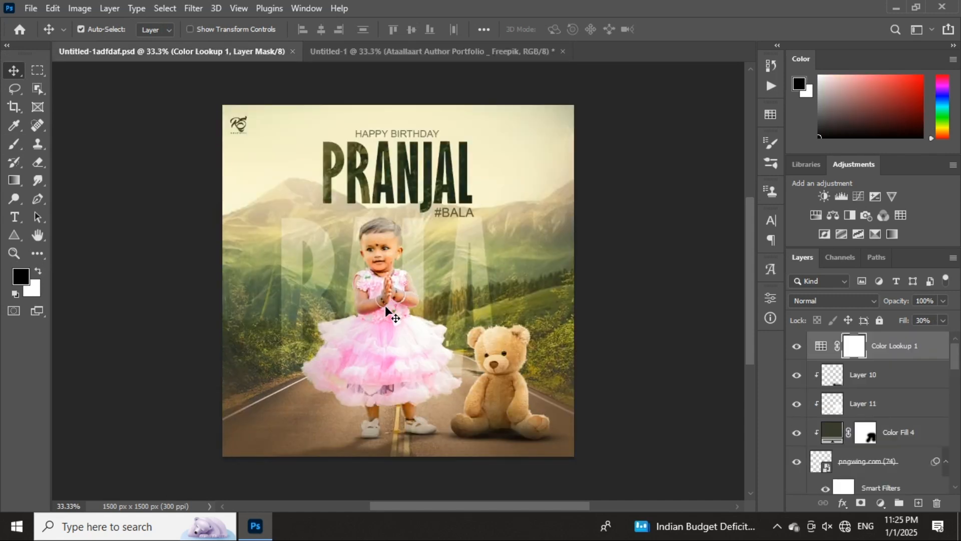
scroll(387, 312, "up", 5)
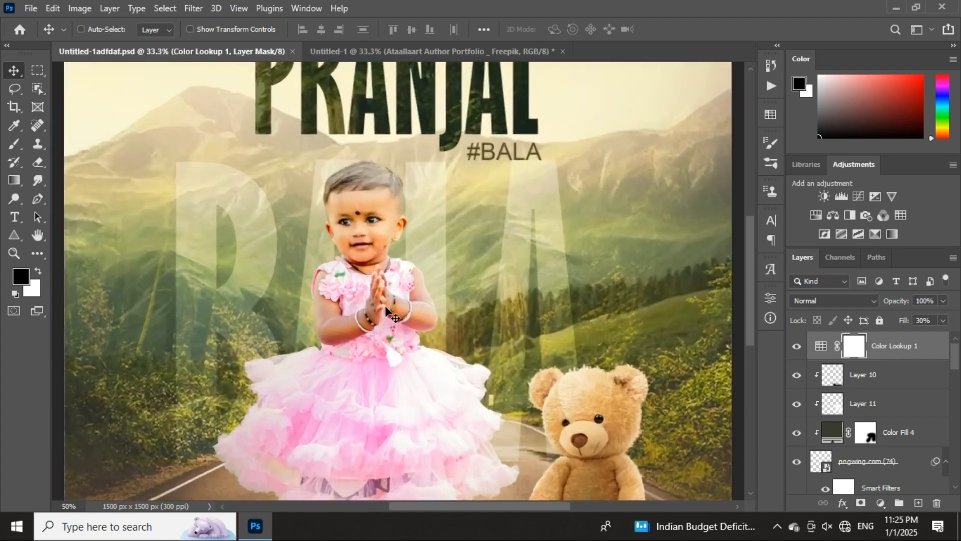
scroll(386, 310, "down", 4)
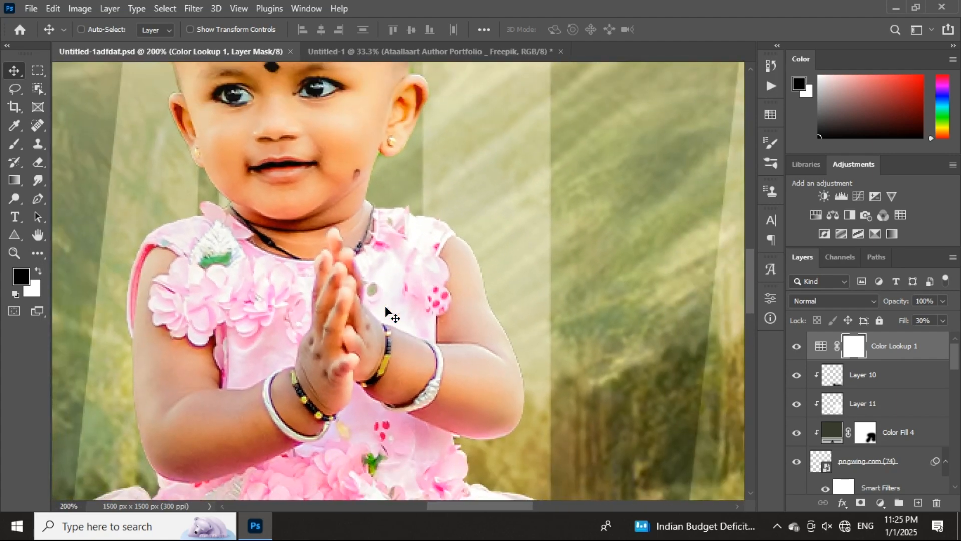
scroll(388, 313, "down", 3)
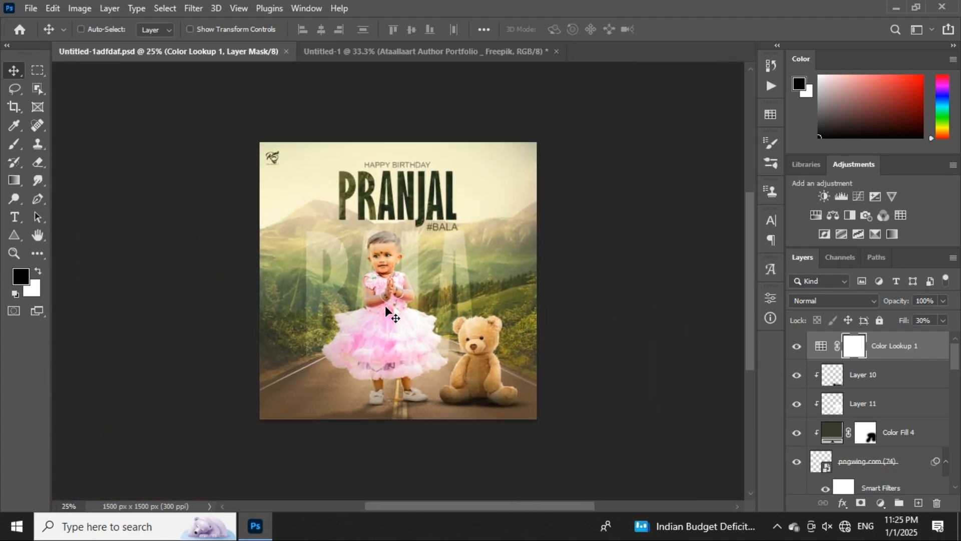
scroll(388, 313, "up", 1)
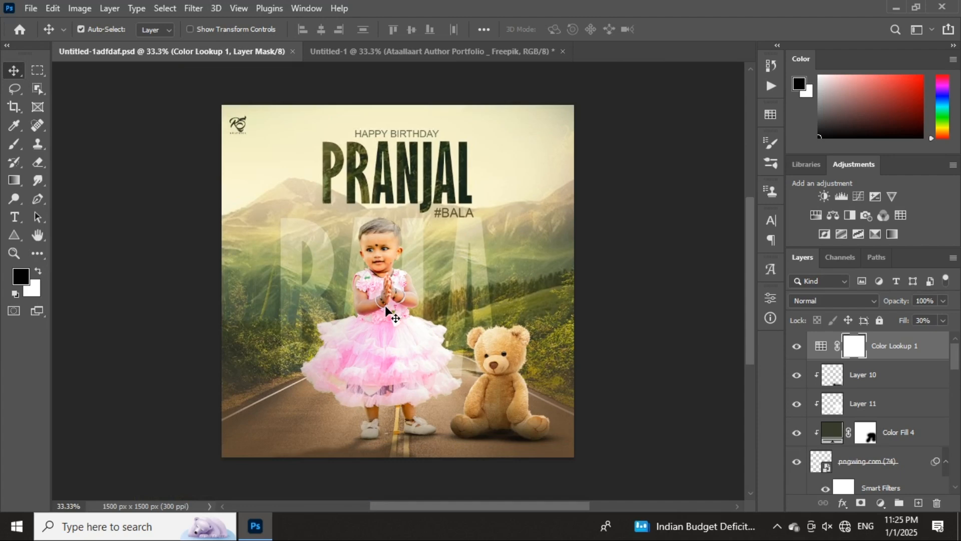
scroll(387, 308, "up", 1)
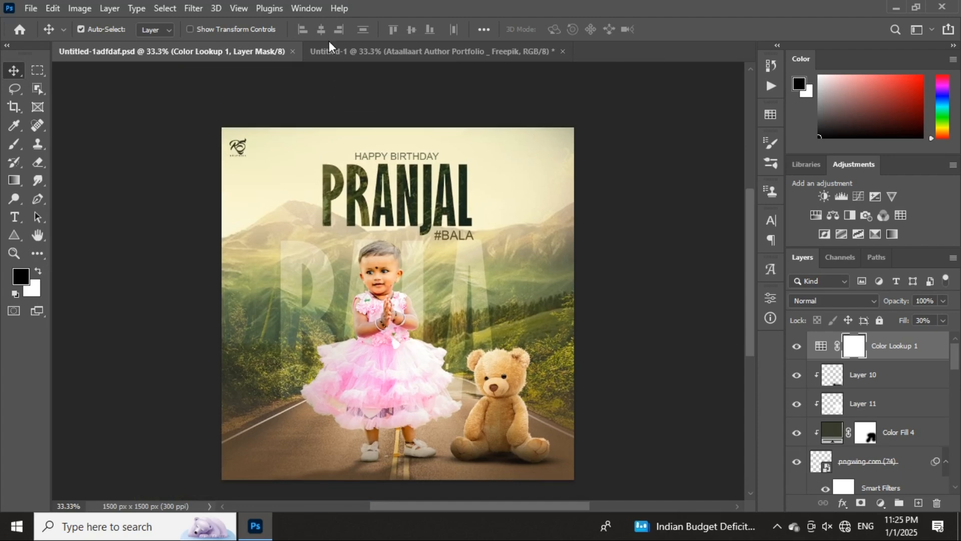
- Return to the Untitled-1 poster and open adfdf.psd from disk
left_click(364, 50)
left_click(31, 8)
left_click(48, 36)
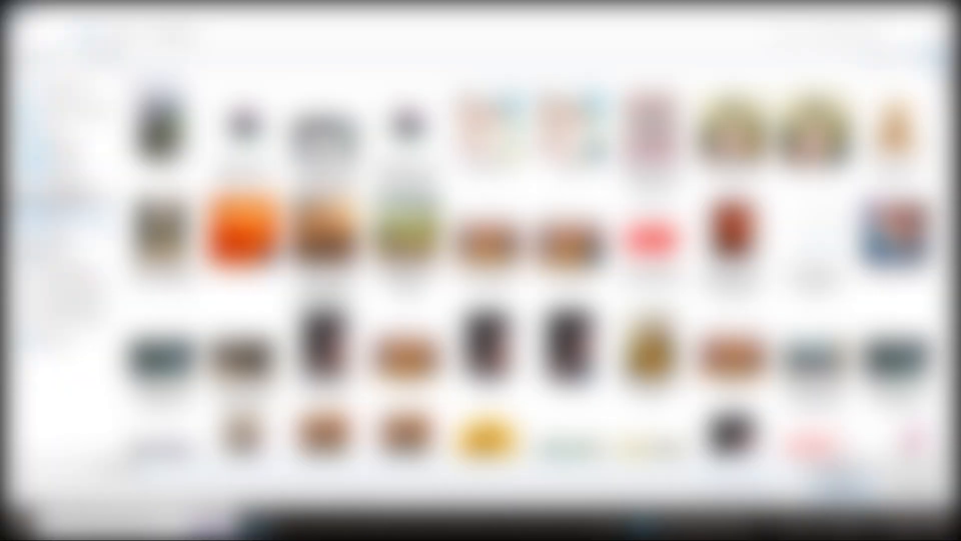
scroll(485, 301, "down", 3)
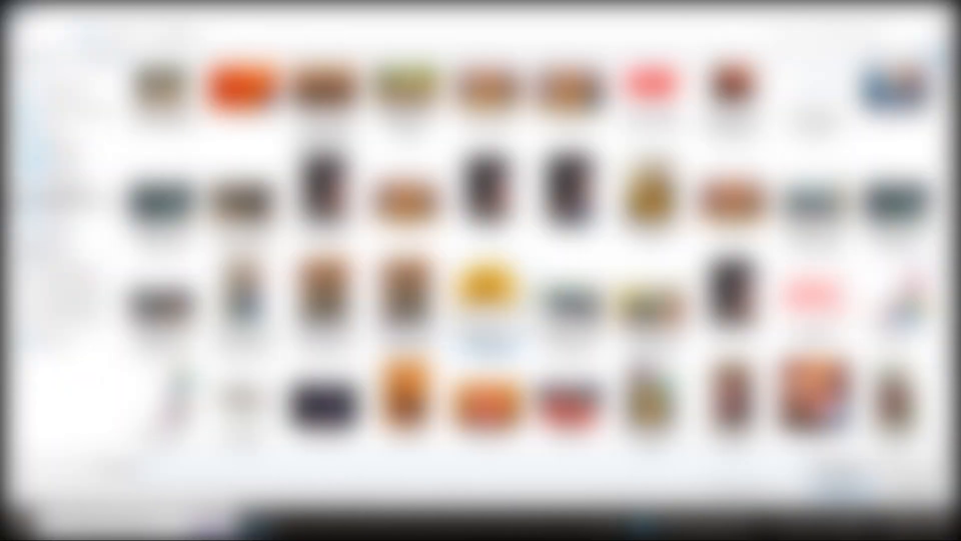
double_click(486, 315)
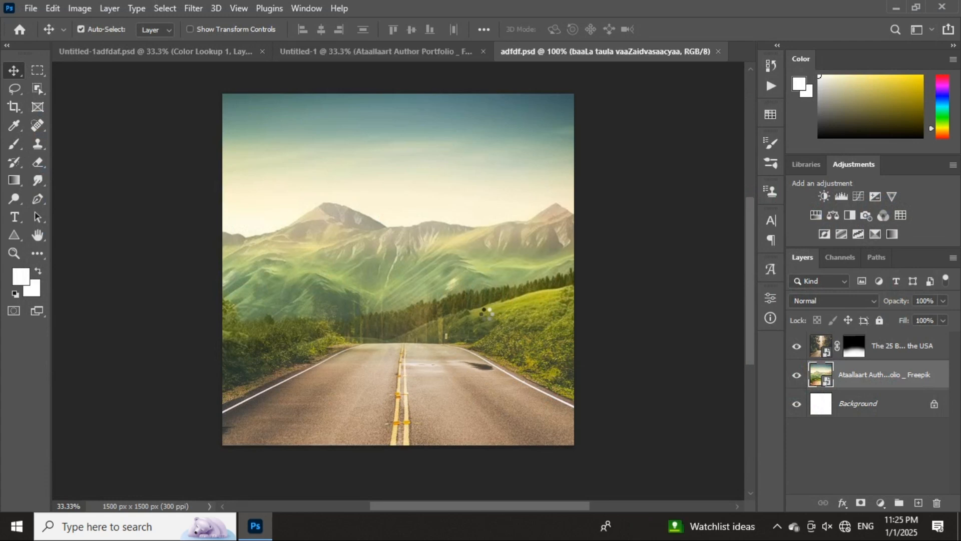
- Copy the pink-dress child cutout from adfdf.psd into the Untitled-1 poster and move its layer above the road photo
scroll(487, 289, "up", 1)
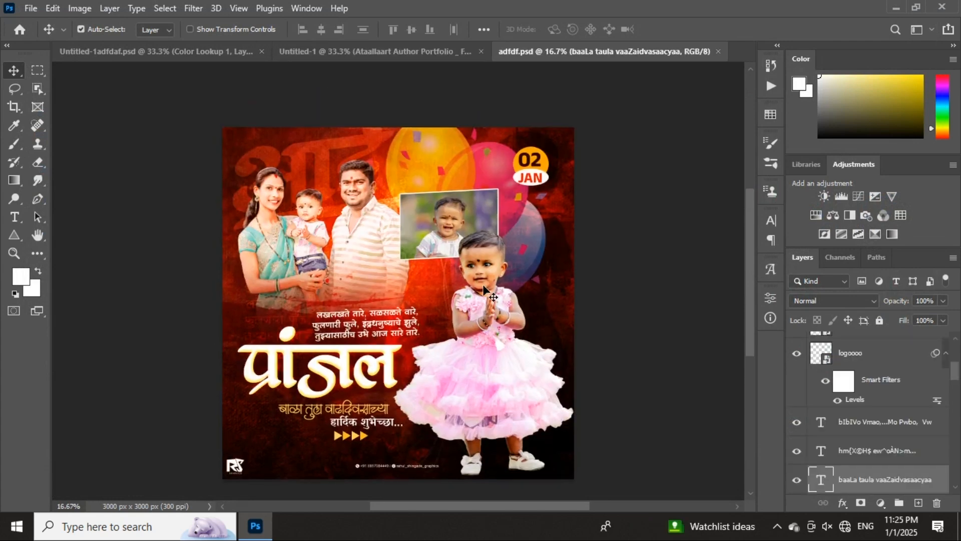
left_click(478, 287)
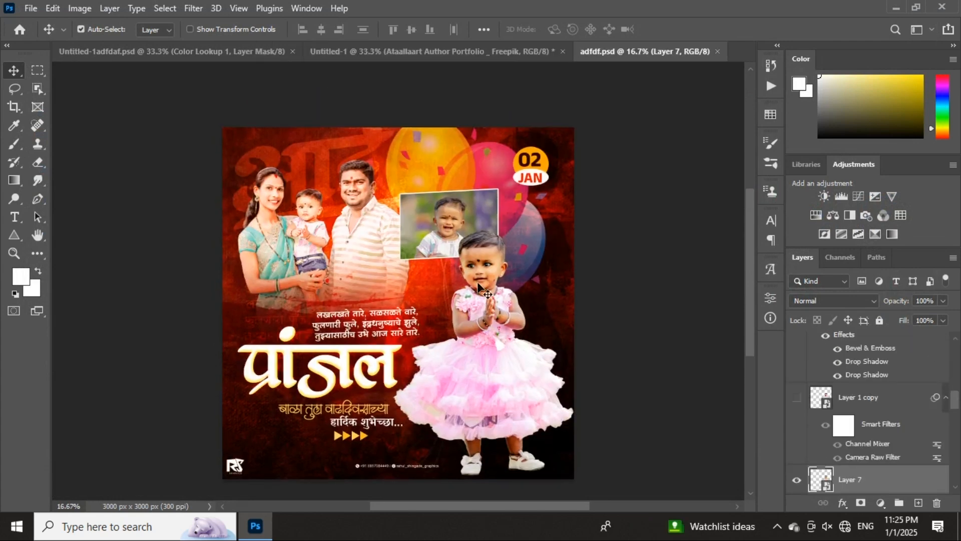
key("ctrl")
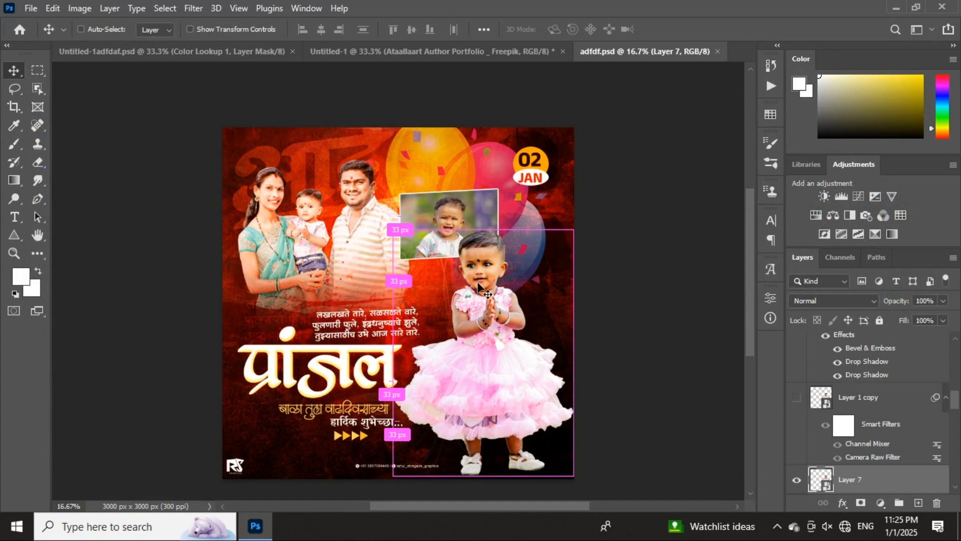
left_click(365, 52)
left_click_drag(404, 343, 404, 344)
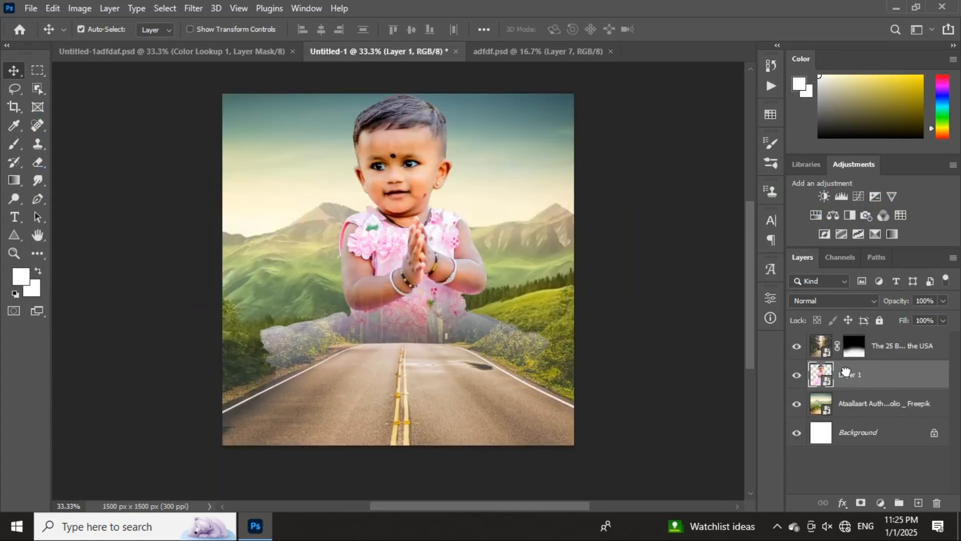
left_click_drag(845, 372, 833, 335)
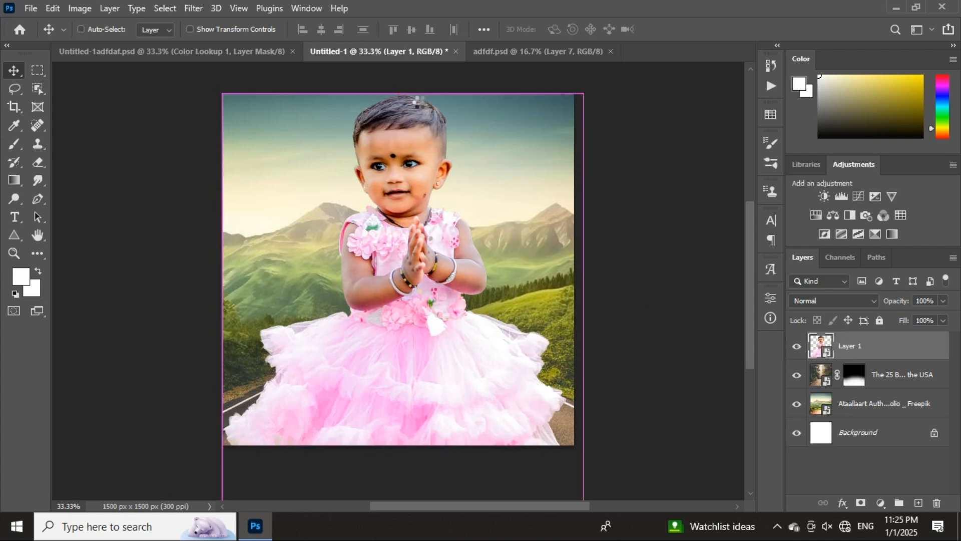
- Scale the child cutout down to about 29% and position it standing on the road at the poster's centre
key("ctrl+t")
left_click_drag(734, 217, 574, 234)
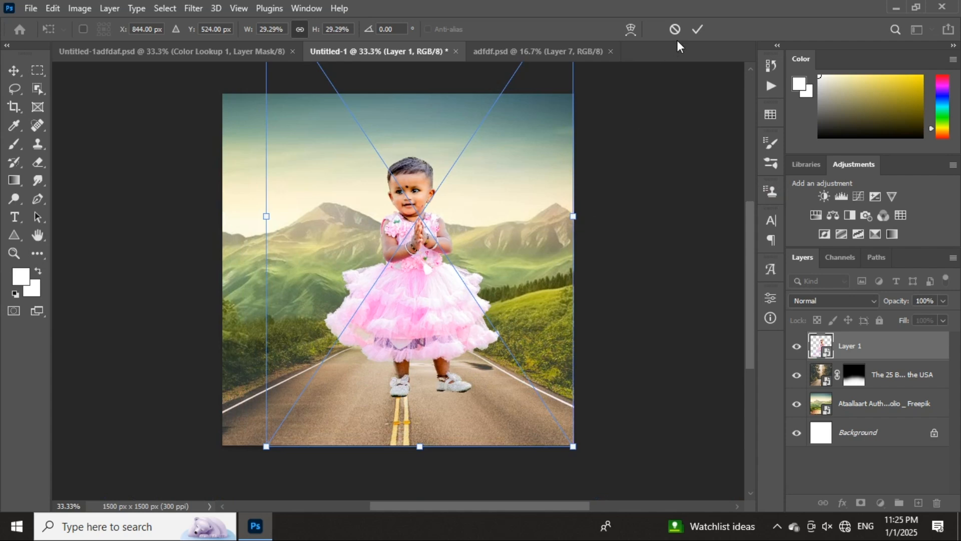
left_click(698, 29)
key("v")
left_click_drag(430, 247, 408, 255)
scroll(477, 281, "up", 1)
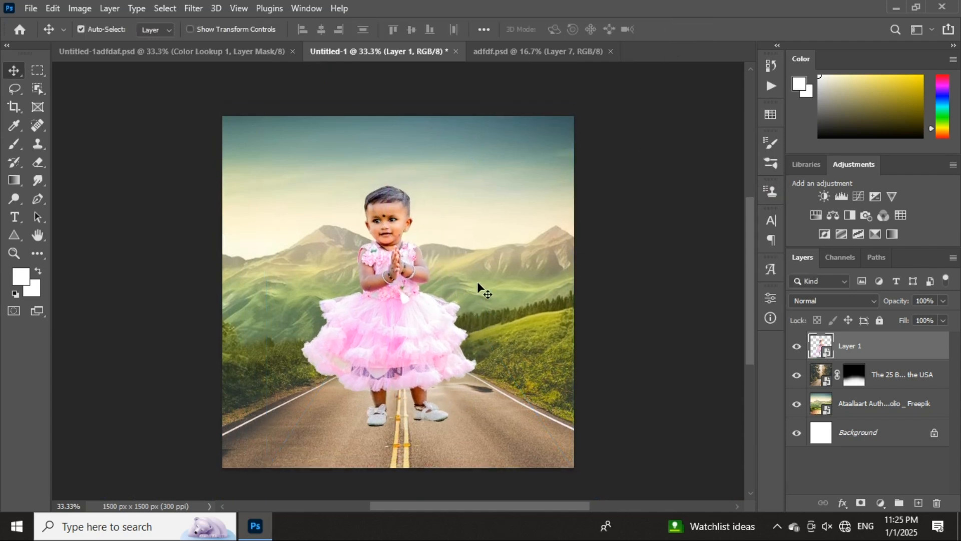
- Scale the child cutout down to about 25.28% and move it slightly lower on the road
key("ctrl+plus")
key("ctrl+plus")
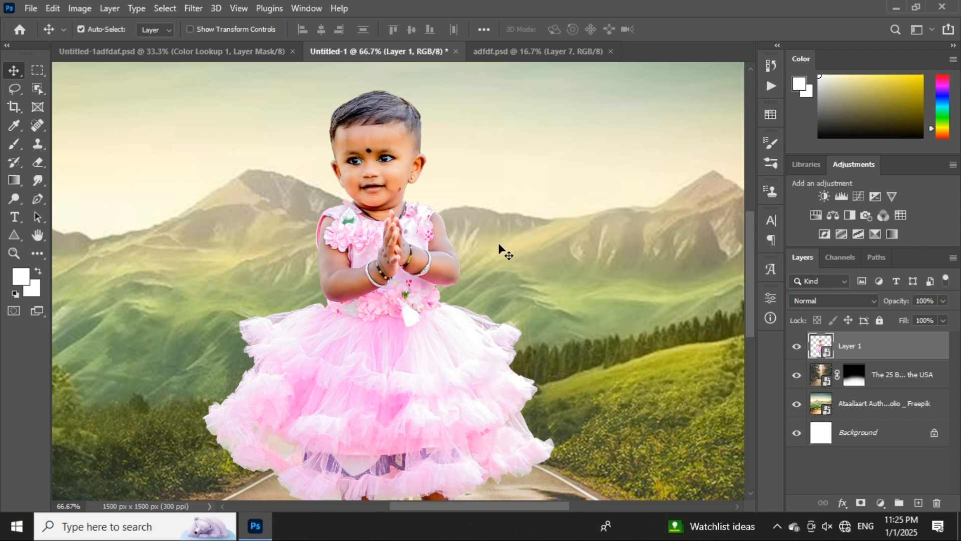
key("ctrl+minus")
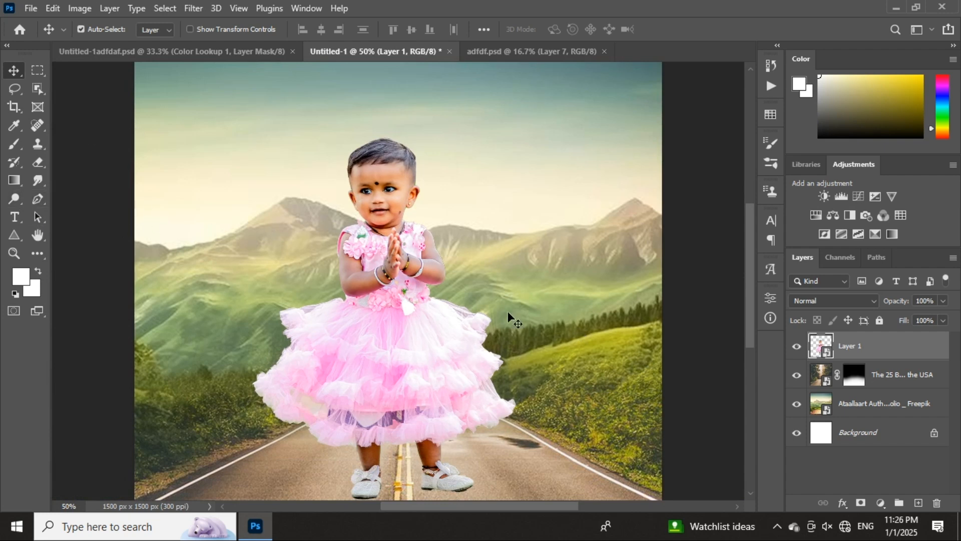
key("ctrl+minus")
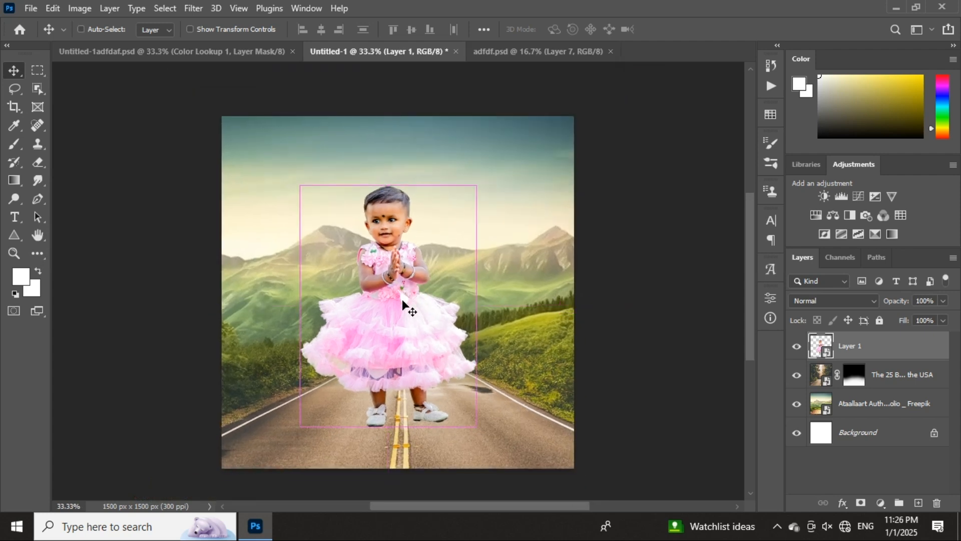
key("ctrl+t")
left_click_drag(548, 245, 526, 247)
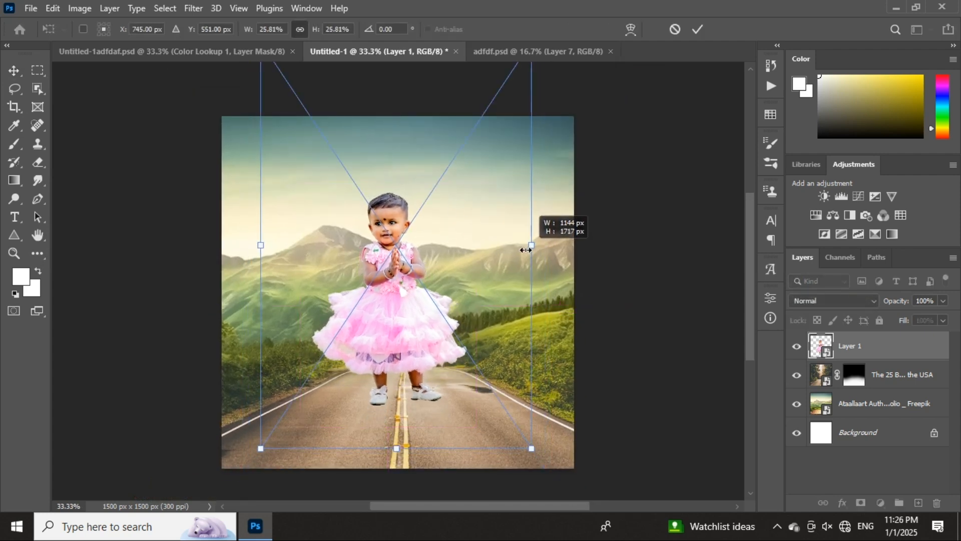
left_click_drag(496, 287, 491, 311)
left_click(697, 29)
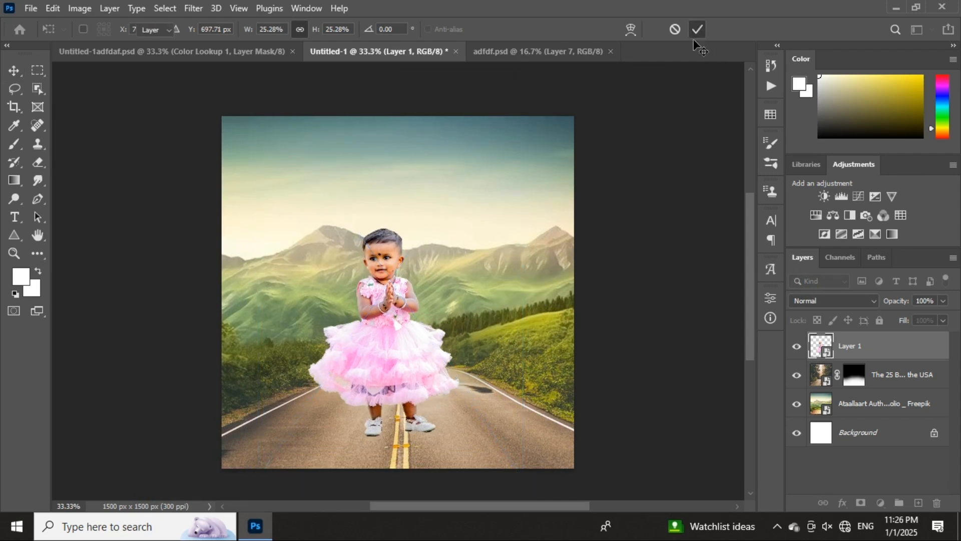
- Compare the child's size and placement with the finished poster in Untitled-1adfdaf.psd, and return to Untitled-1
left_click(210, 52)
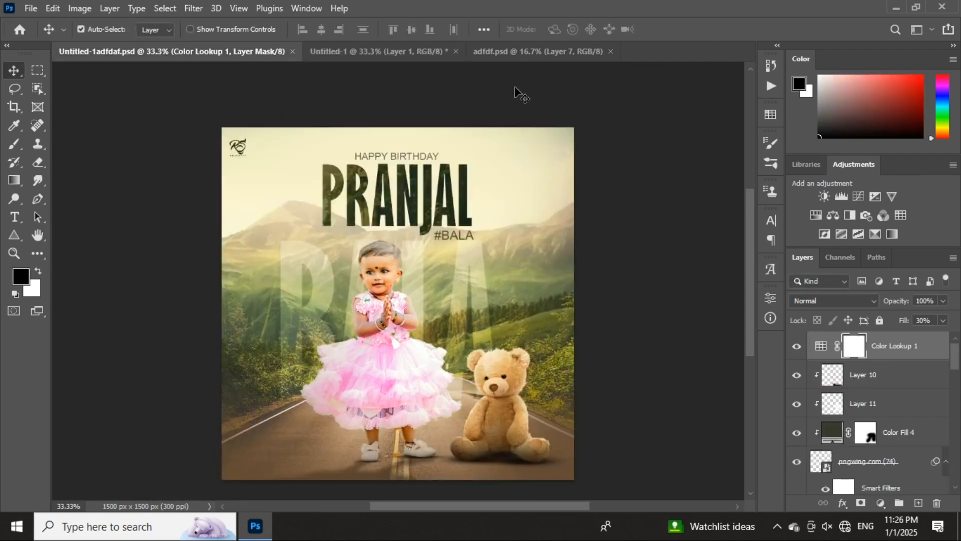
left_click(494, 48)
left_click(383, 51)
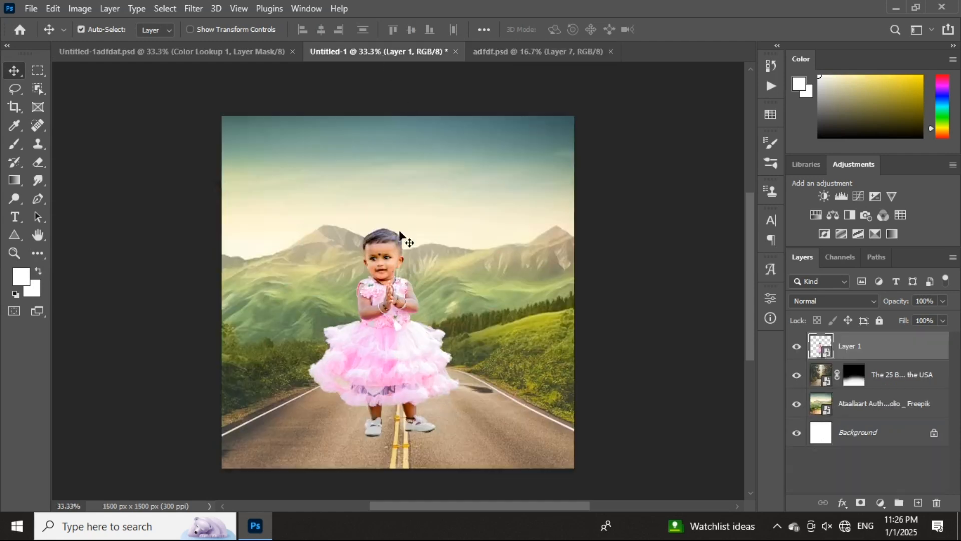
- Add a new empty layer between the road photo and the child cutout and activate the Brush tool
key("ctrl+plus")
key("ctrl+plus")
key("ctrl+plus")
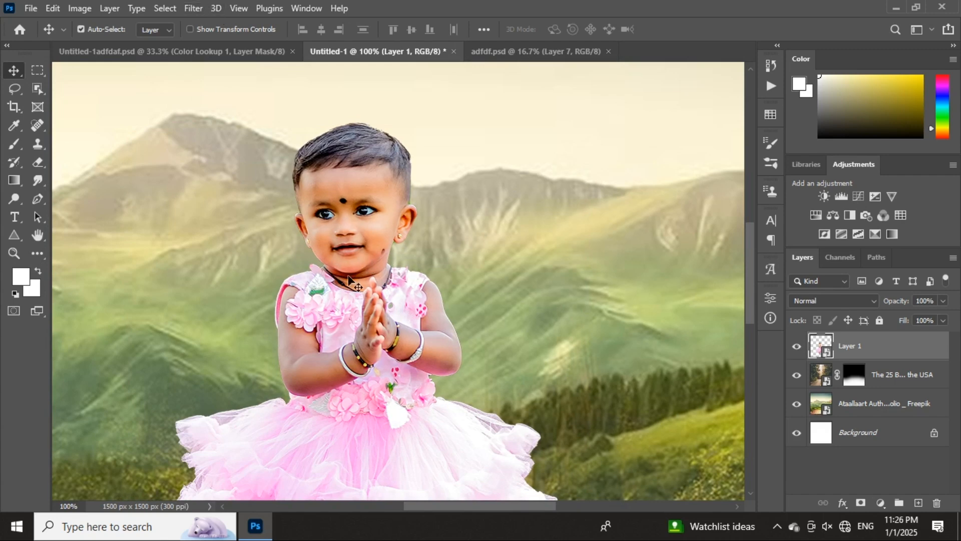
scroll(366, 281, "down", 10)
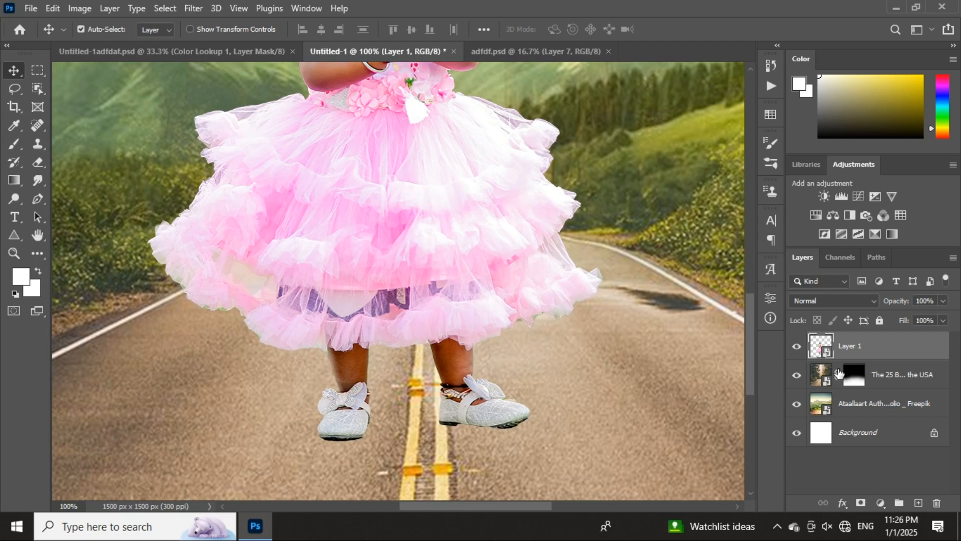
left_click(882, 384)
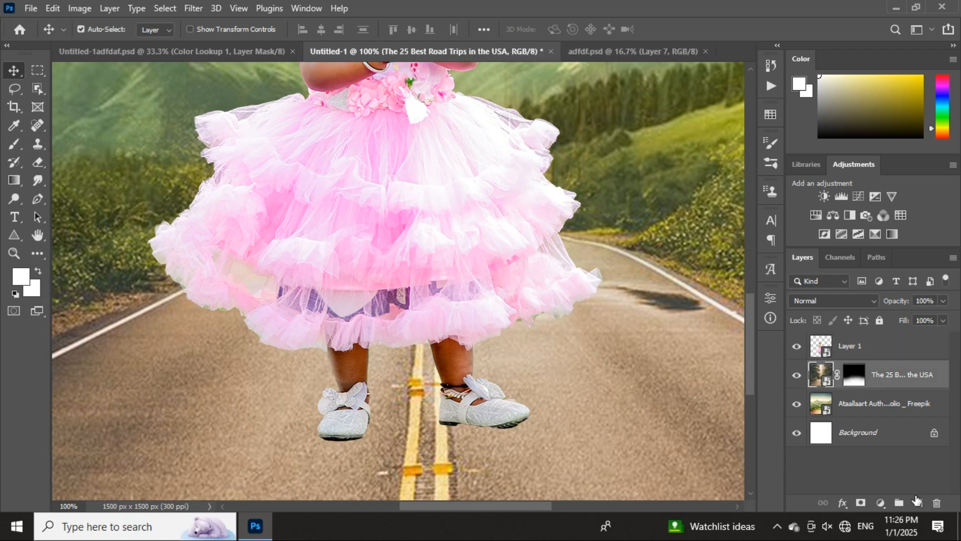
left_click(917, 501)
key("b")
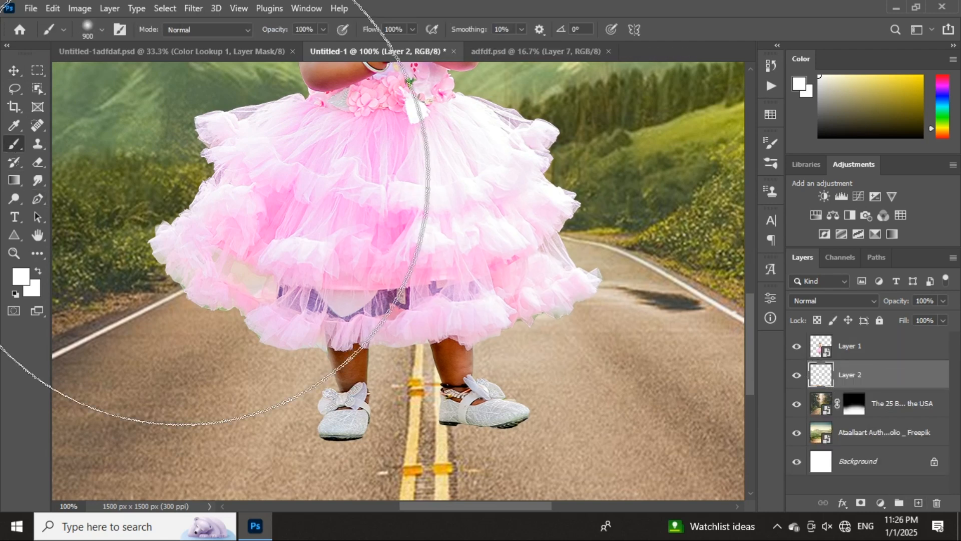
- Choose the soft round brush with 0% hardness and flatten its tip into a narrow horizontal ellipse
right_click(403, 258)
left_click(483, 457)
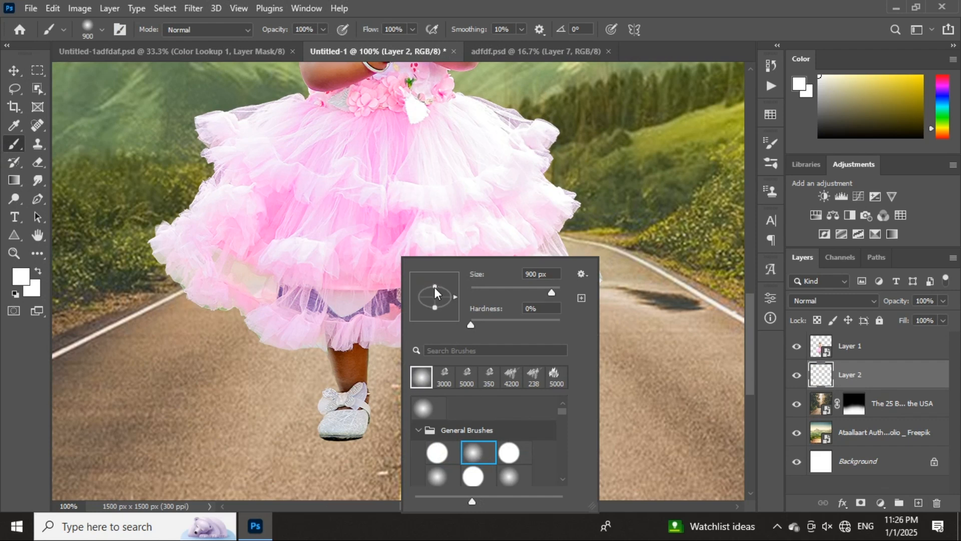
left_click_drag(435, 294, 431, 299)
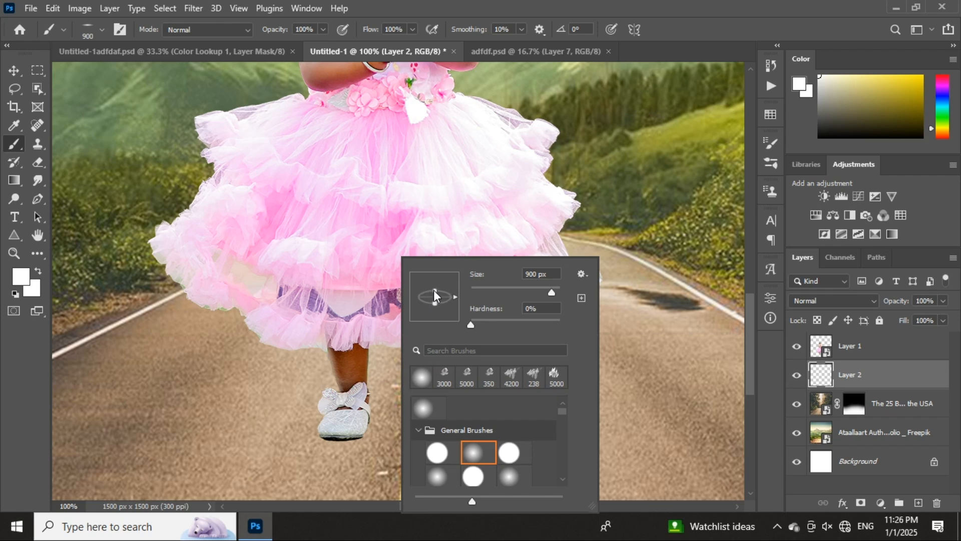
mouse_move(434, 286)
left_mouse_down()
mouse_move(446, 296)
mouse_move(452, 280)
left_mouse_up()
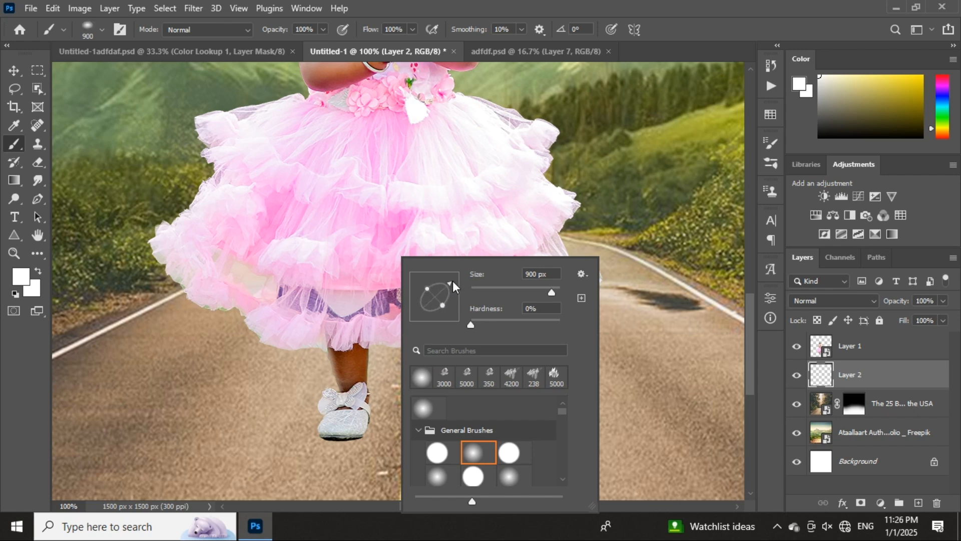
left_click(422, 311)
left_click(436, 454)
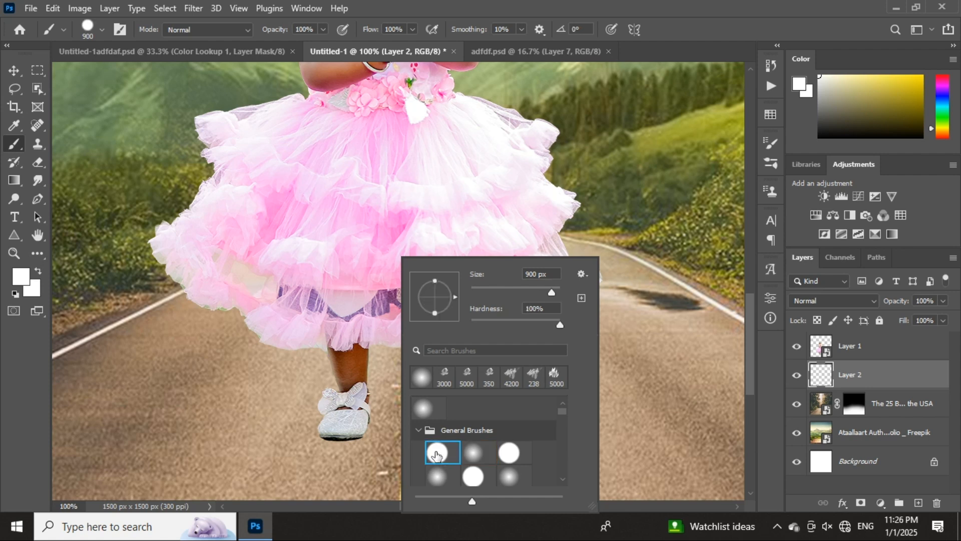
left_click(474, 456)
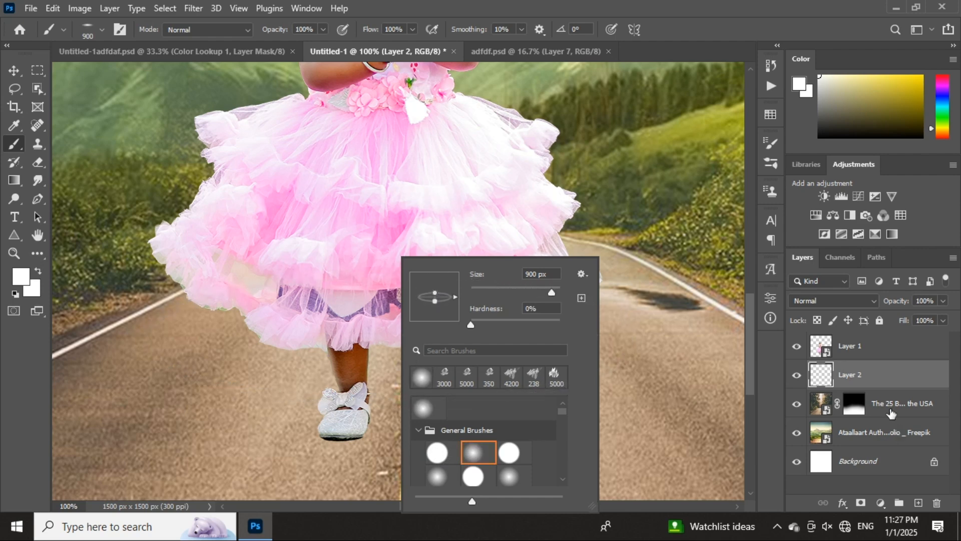
left_click(869, 377)
- Reduce the brush to 100 px, set the foreground to black, and paint a soft shadow under the front-facing shoe
key("bracketleft")
key("bracketleft")
key("bracketleft")
key("bracketleft")
key("bracketleft")
key("bracketleft")
key("bracketleft")
key("bracketleft")
key("bracketleft")
key("bracketleft")
key("bracketleft")
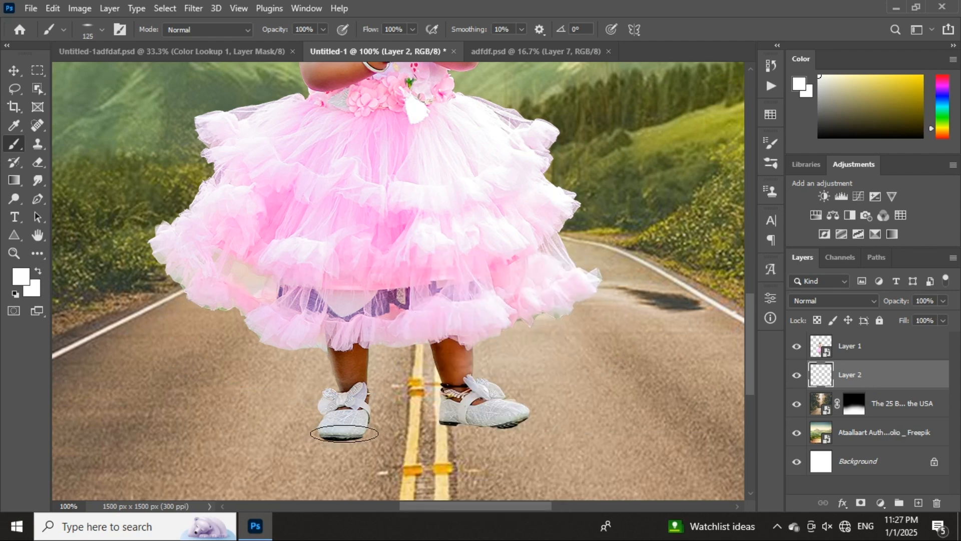
key("bracketleft")
key("d")
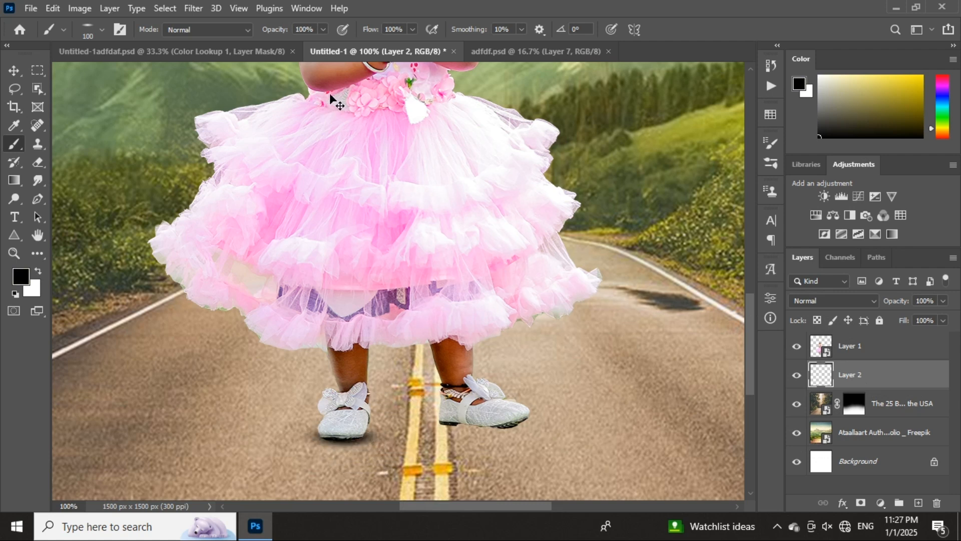
- Flatten the brush tip further, enlarge it to 150 px, and paint a shadow beneath the sideways-pointing shoe
right_click(399, 395)
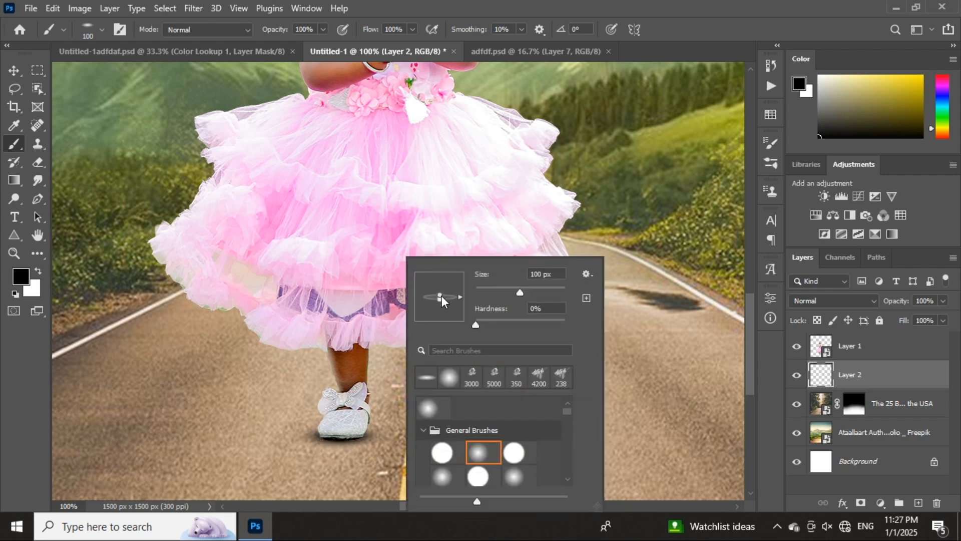
left_click(828, 379)
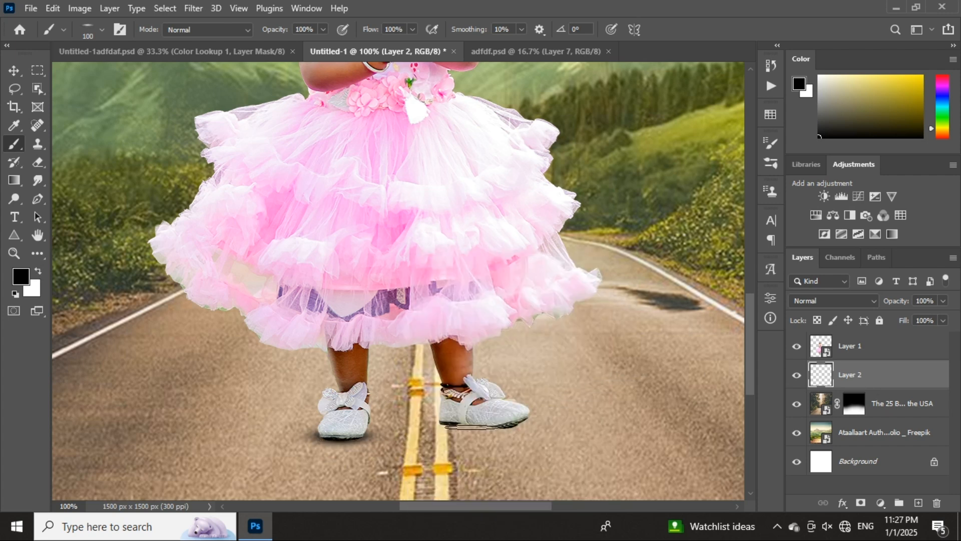
key("bracketright")
key("bracketright")
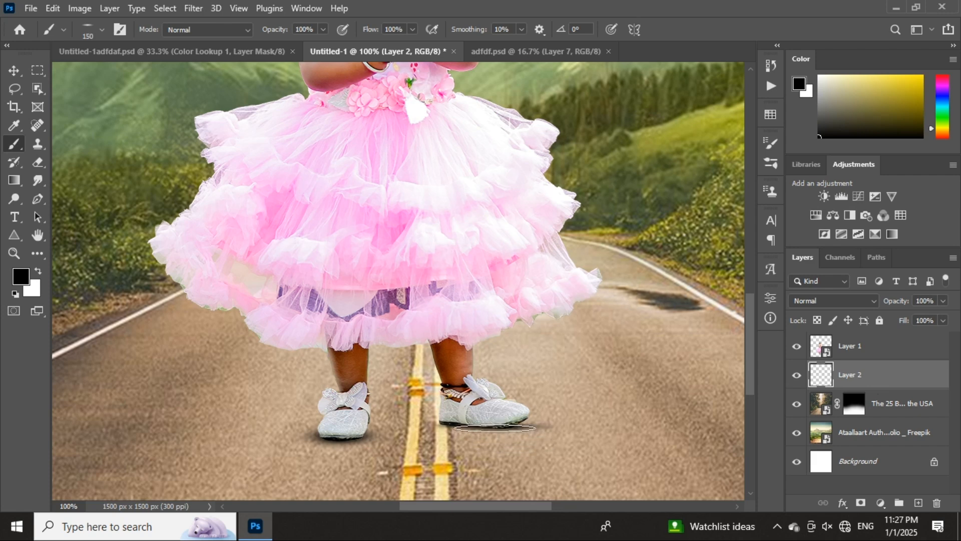
left_click_drag(495, 429, 515, 430)
- Darken the contact shadow beneath the front-facing shoe with the flattened 150 px brush
key("ctrl+plus")
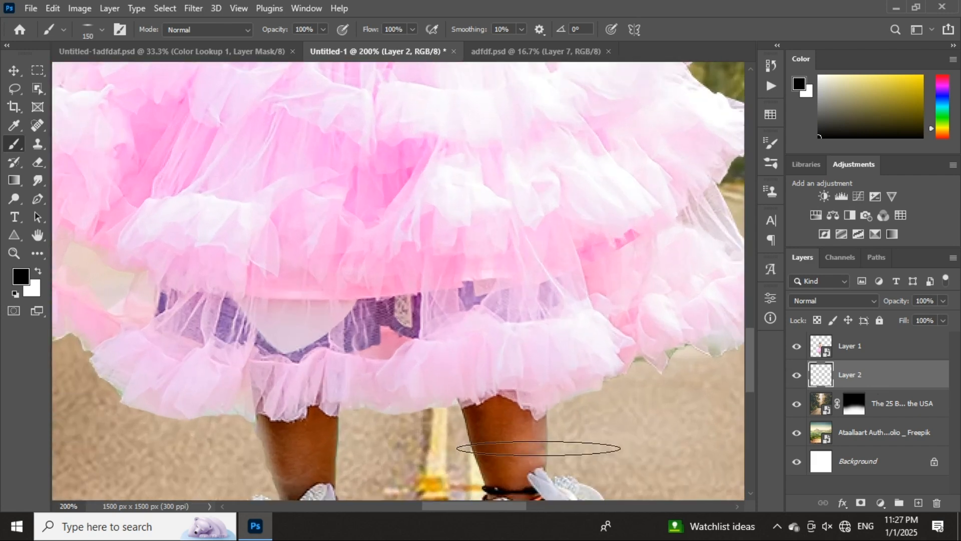
scroll(539, 449, "down", 10)
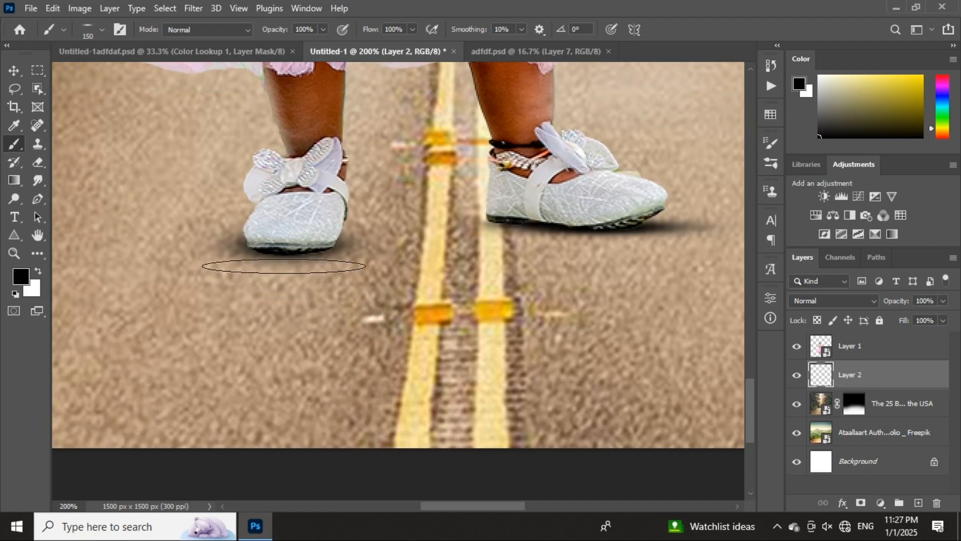
left_click_drag(298, 252, 330, 251)
key("ctrl+minus")
key("ctrl+minus")
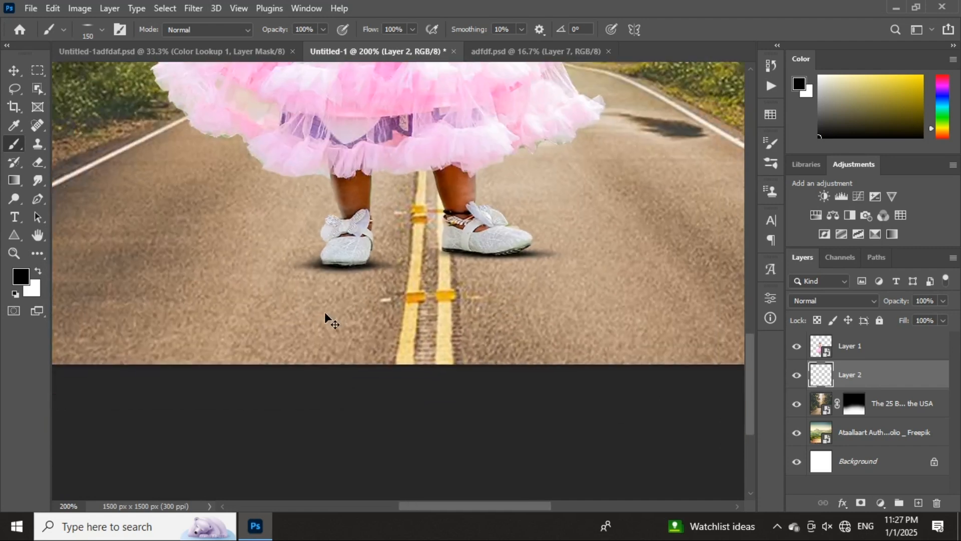
left_click_drag(430, 273, 408, 336)
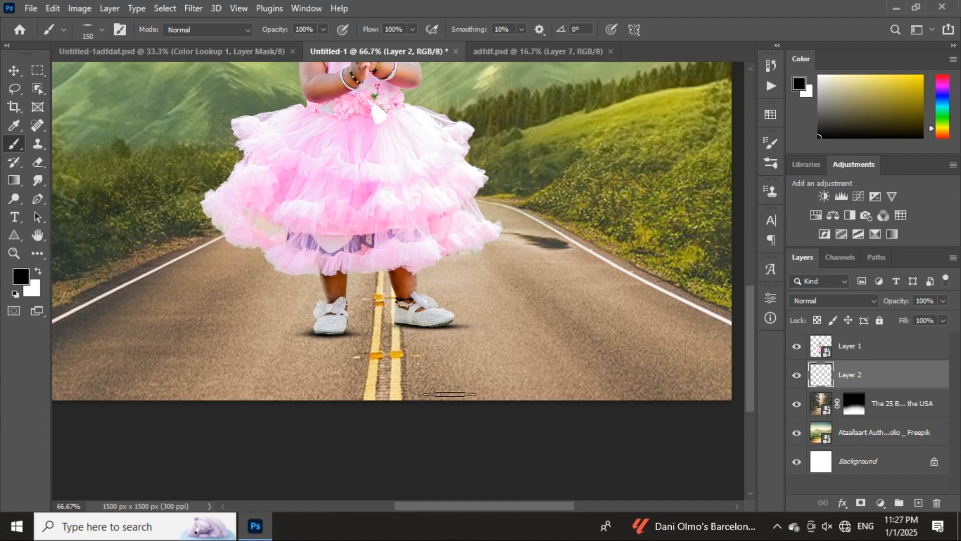
- Hide the child cutout to inspect the painted shoe shadows on the road, and show it again
left_click(847, 353)
left_click(796, 346)
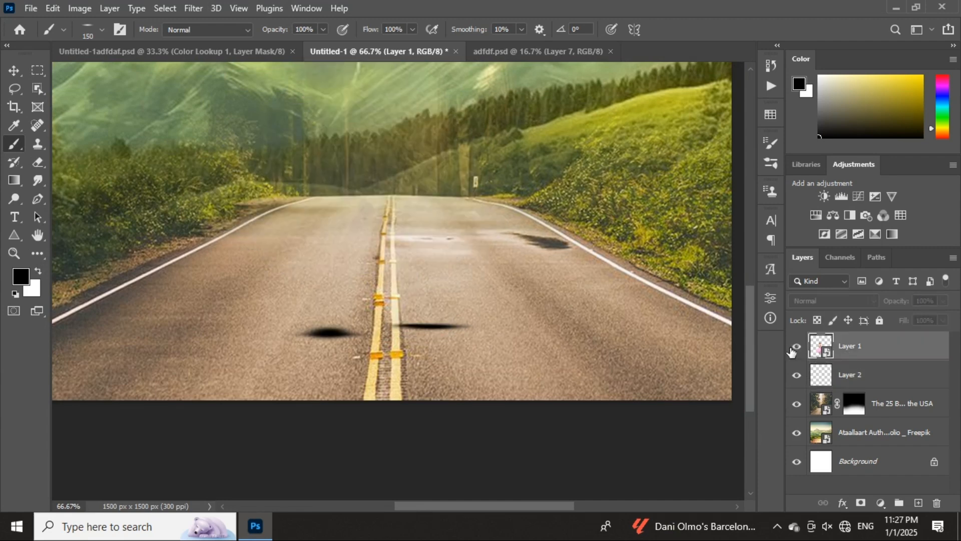
left_click(797, 346)
- Add a new layer above the child cutout and clip it to the child's layer
left_click(919, 502)
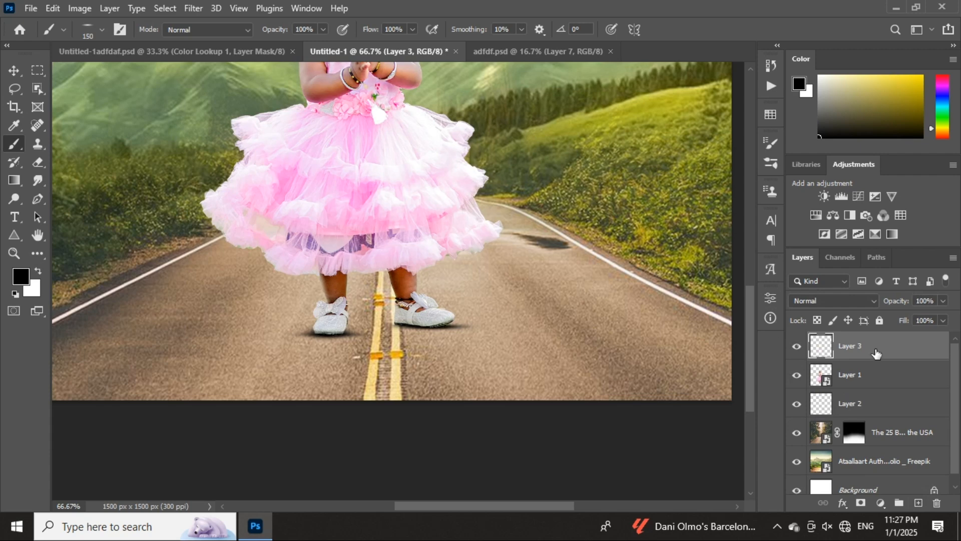
right_click(877, 353)
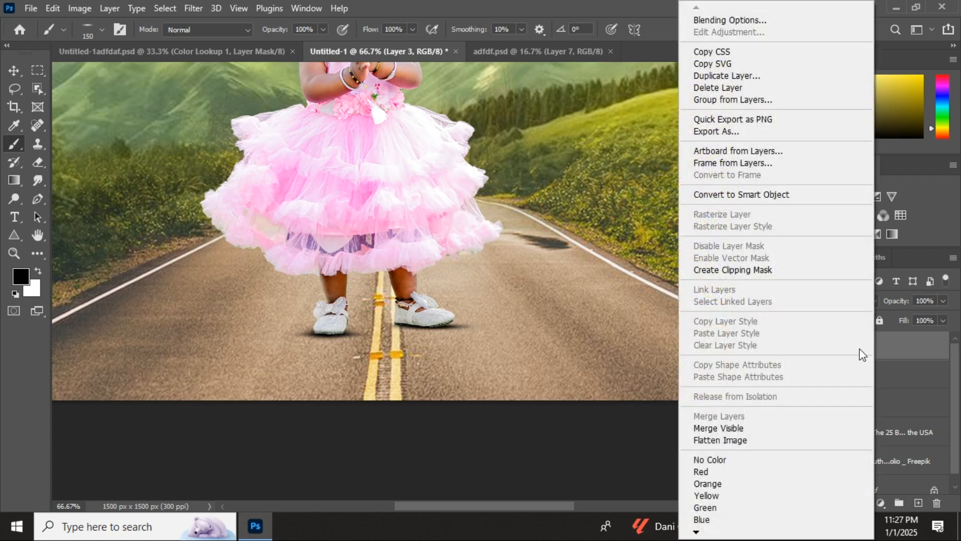
left_click(727, 271)
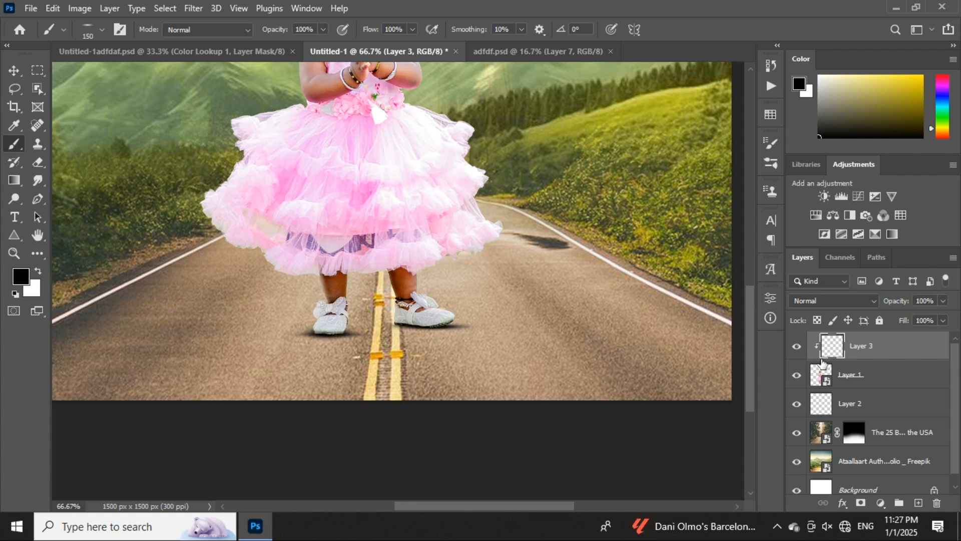
- Switch the brush to the round soft preset with 0% hardness at 150 px
right_click(466, 296)
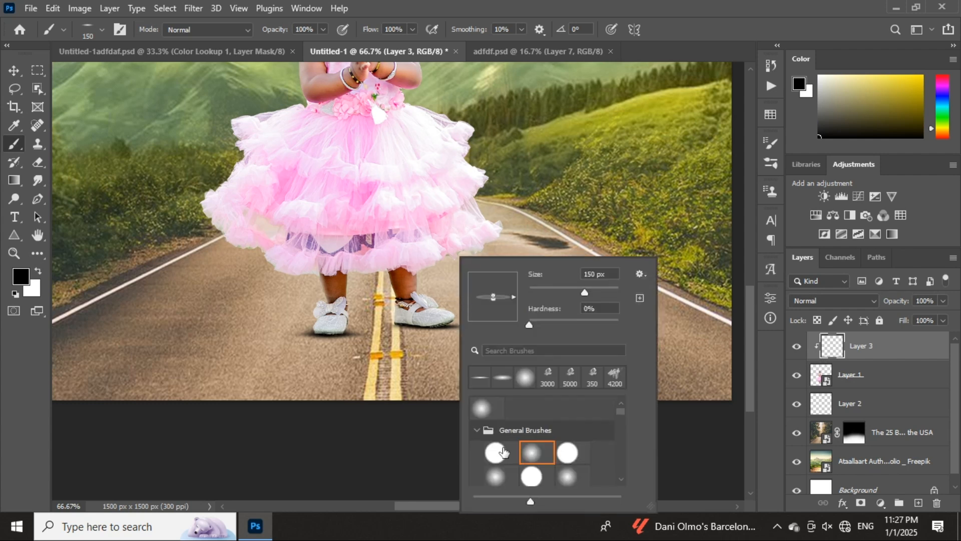
left_click(496, 453)
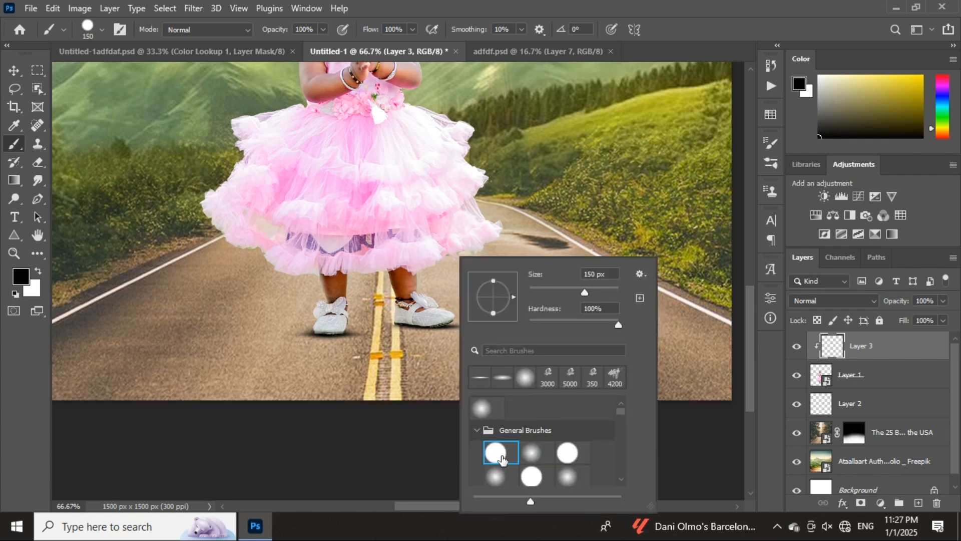
left_click(530, 453)
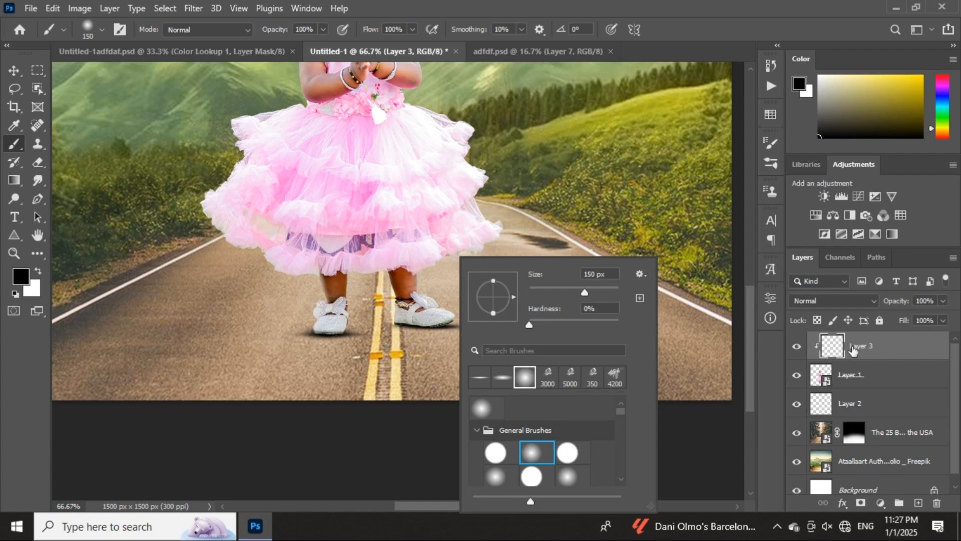
key("Return")
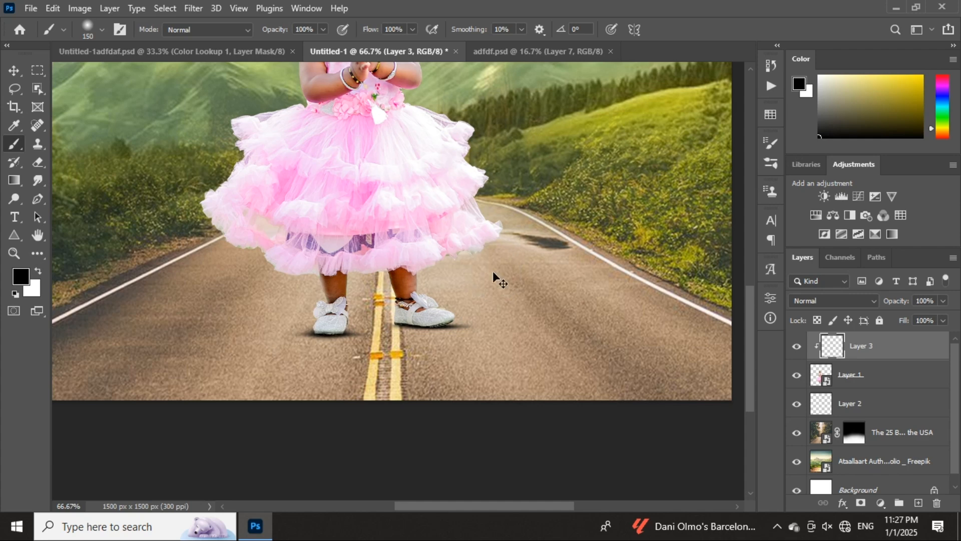
- Shade the lower edge of the front-facing shoe on the clipped layer with the soft black brush at 50 px
key("ctrl+plus")
key("ctrl+plus")
key("bracketleft")
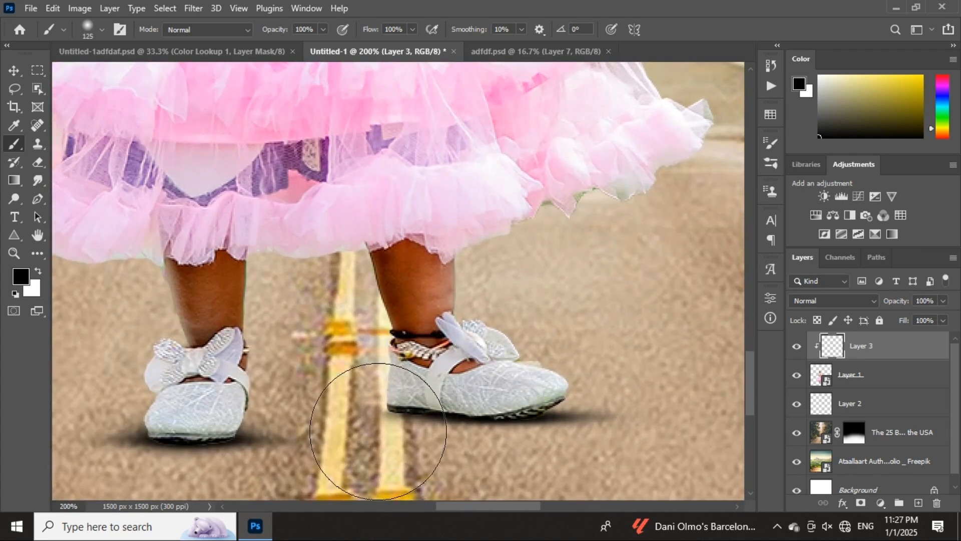
key("bracketleft")
key("bracketleft")
key("bracketleft")
key("bracketleft")
key("bracketleft")
key("bracketleft")
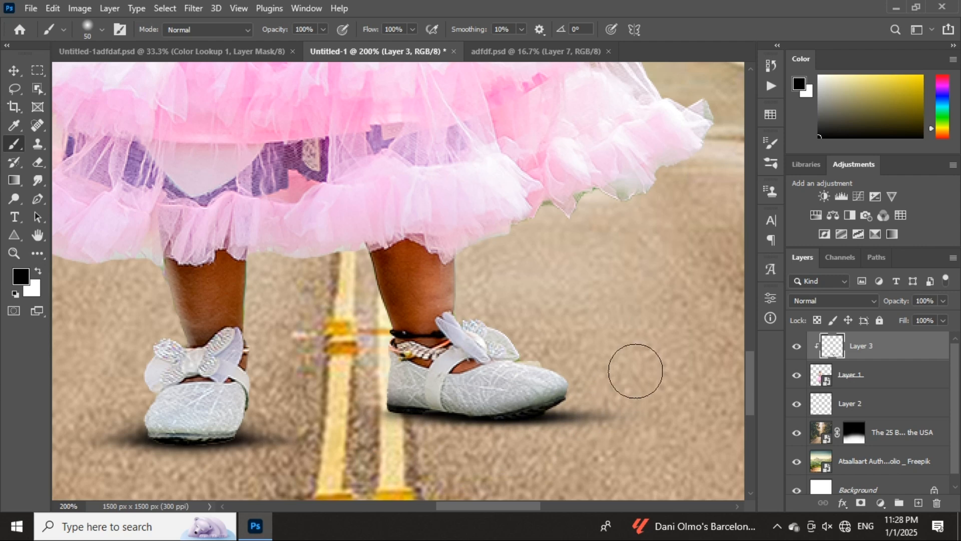
scroll(636, 370, "left", 4)
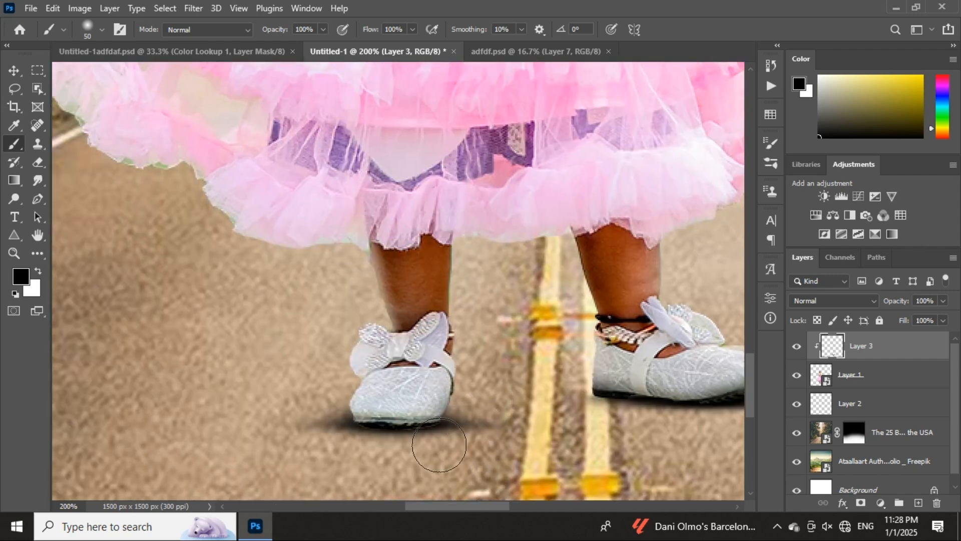
mouse_move(439, 445)
left_mouse_down()
mouse_move(392, 446)
mouse_move(303, 425)
left_mouse_up()
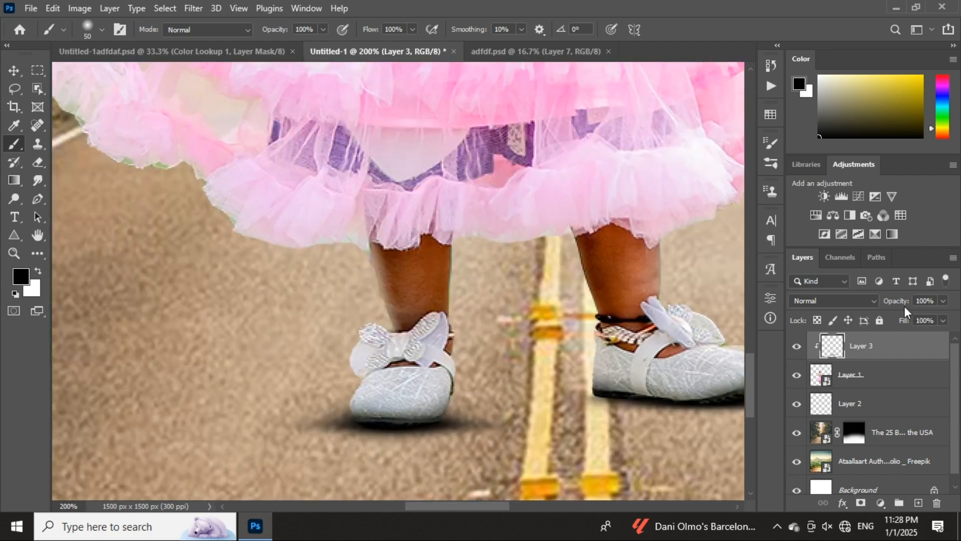
- Lower the opacity of the clipped shoe-shading layer to 63% and activate the Move tool
left_click_drag(905, 307, 887, 306)
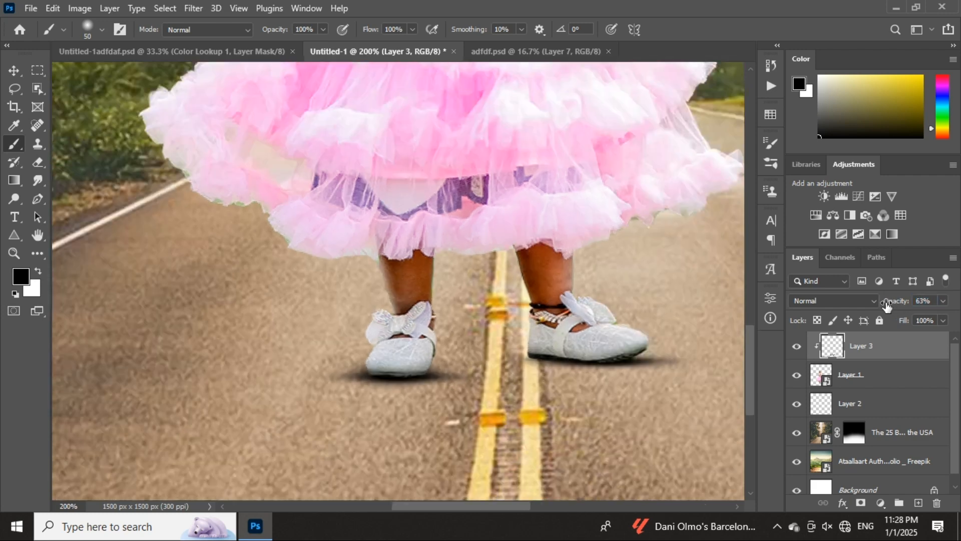
key("ctrl+minus")
key("ctrl+minus")
key("ctrl+minus")
key("ctrl+minus")
key("ctrl+minus")
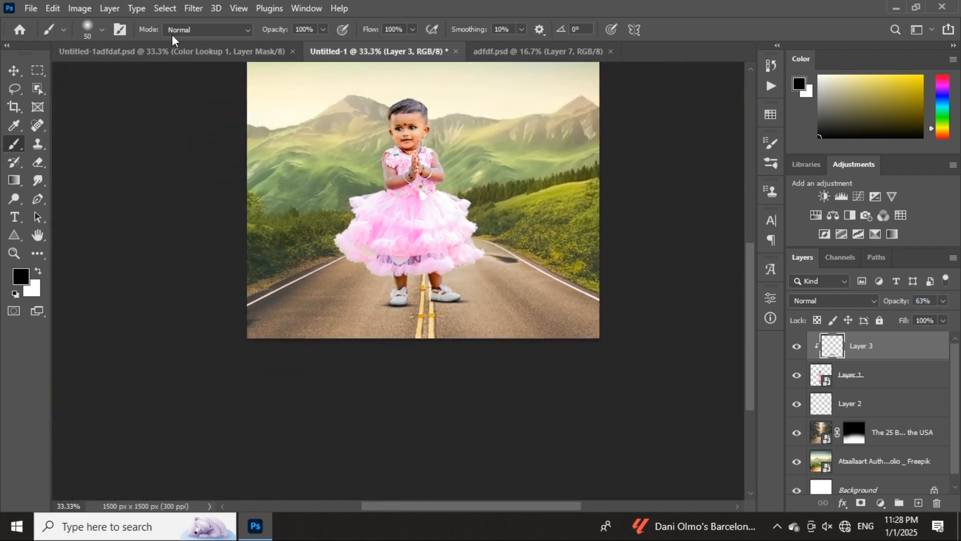
left_click(14, 70)
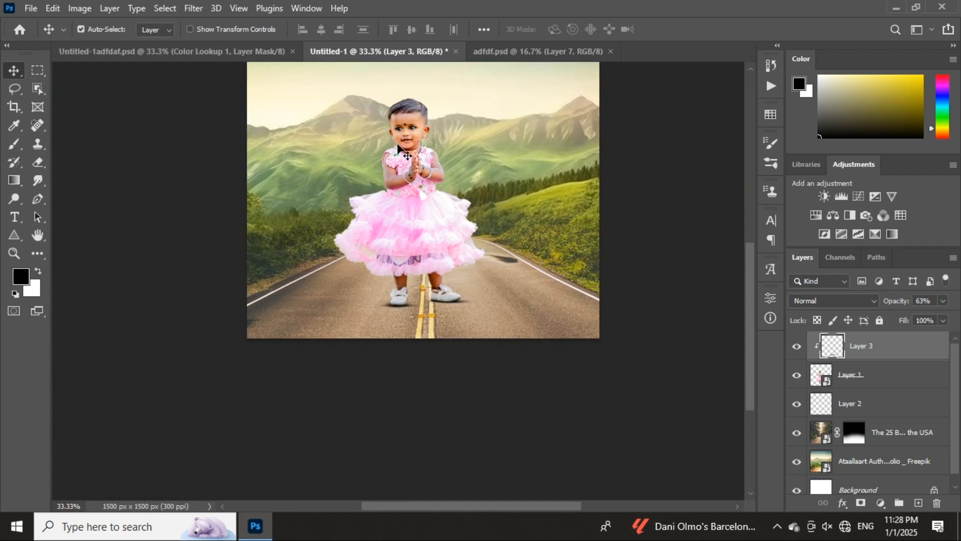
scroll(400, 161, "up", 2)
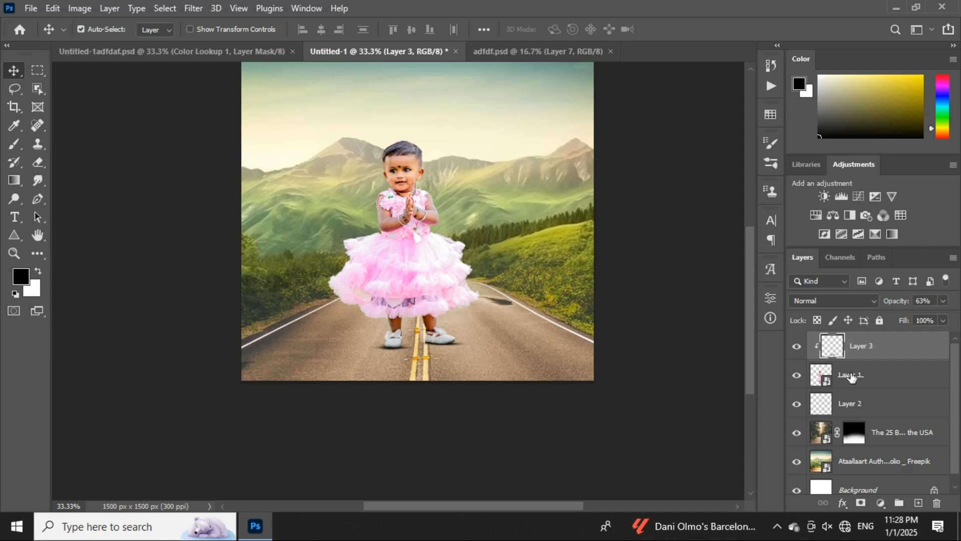
- Copy the child cutout and paste the duplicate on a layer directly above the road photo
left_click(853, 377)
left_click(798, 377)
left_click(798, 376)
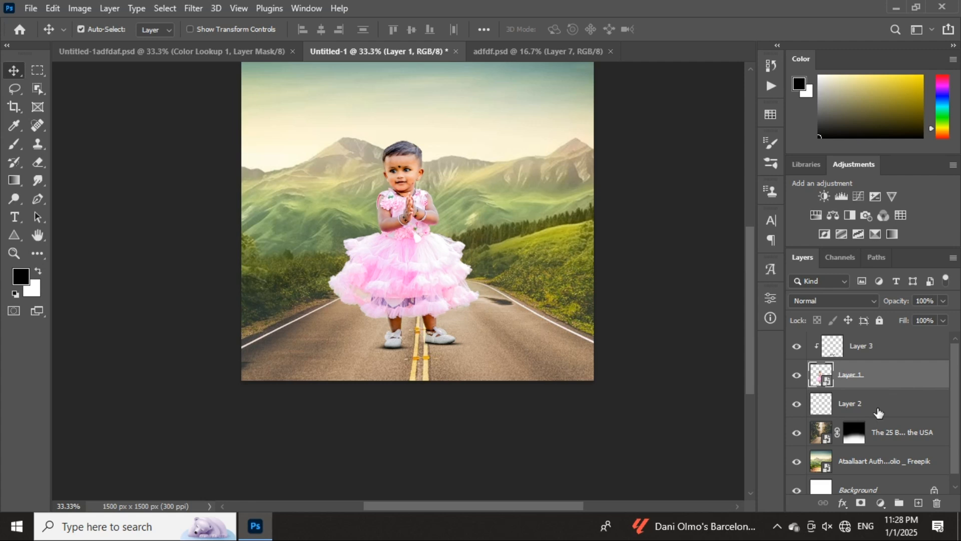
left_click(886, 435)
key("ctrl")
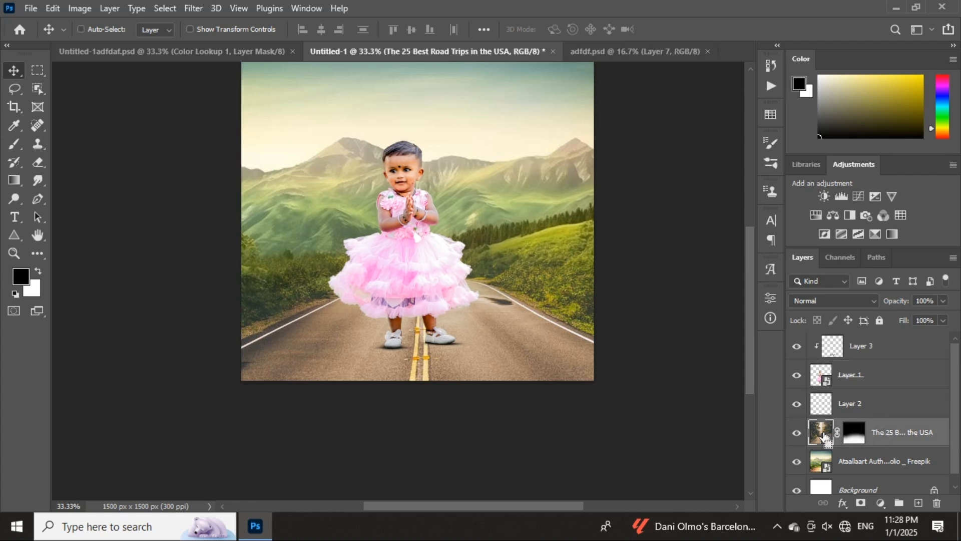
key("ctrl+v")
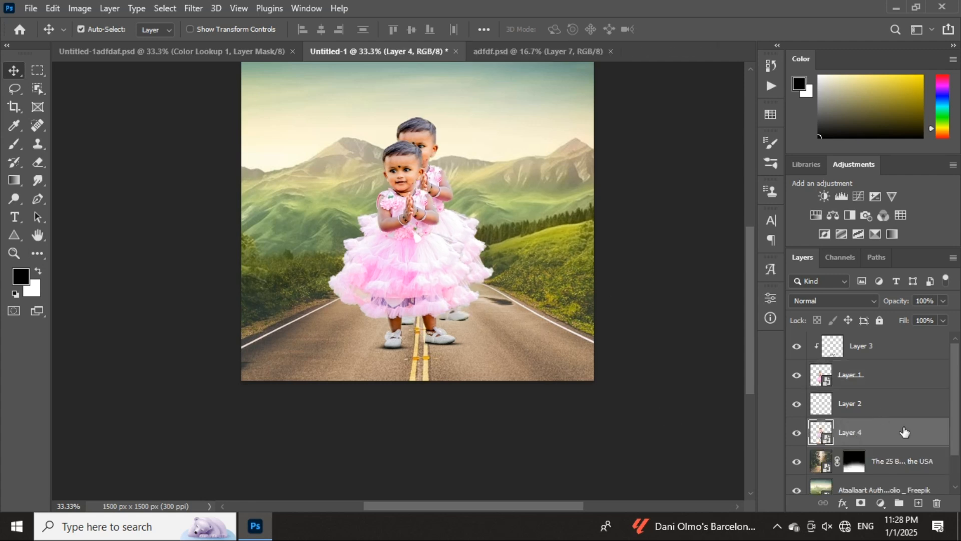
- Turn the pasted child duplicate solid black with Levels by reducing its white output level fully
key("ctrl+l")
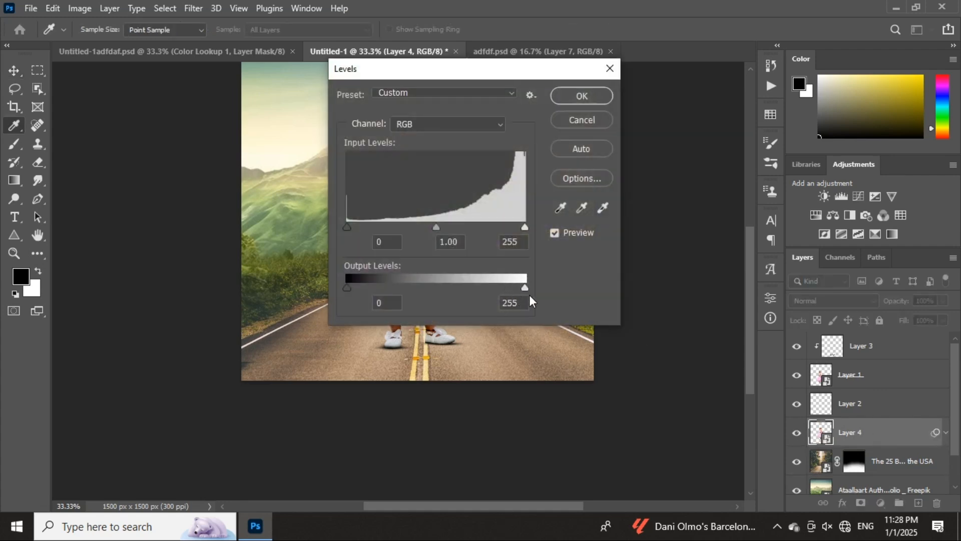
left_click_drag(530, 299, 328, 308)
left_click_drag(422, 290, 300, 294)
left_click(599, 98)
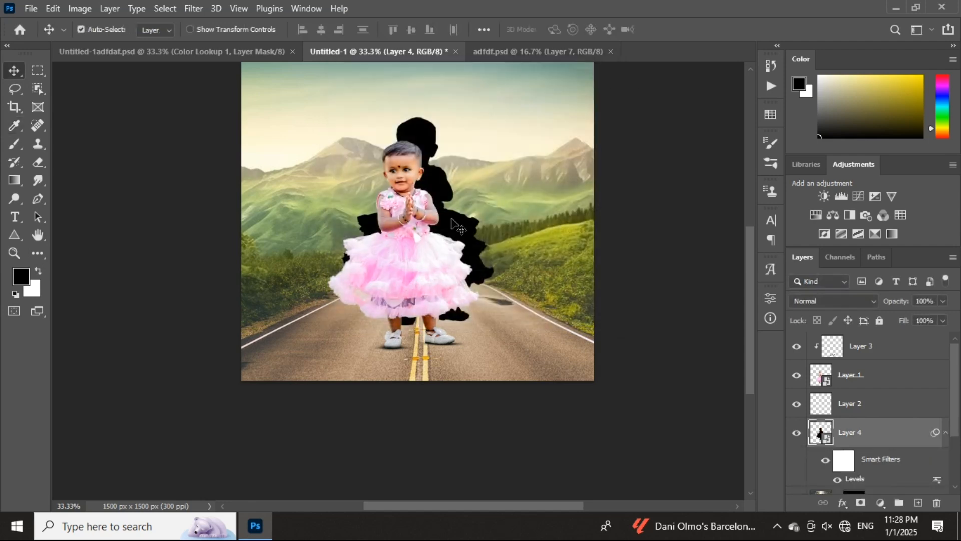
- Flip the black duplicate vertically to a height of -12.37%, skew it sideways, and place it on the road beneath the shoes
key("ctrl+t")
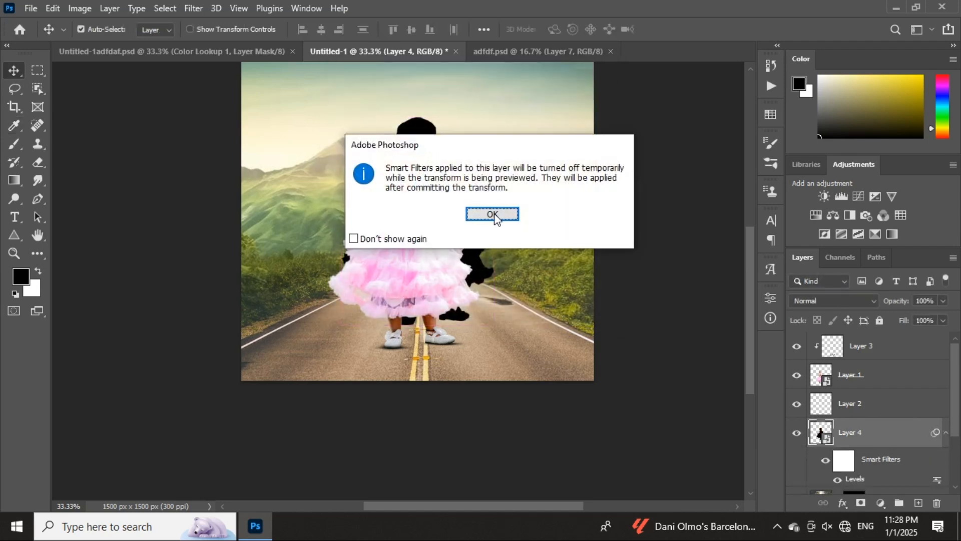
left_click(493, 214)
scroll(494, 212, "up", 1)
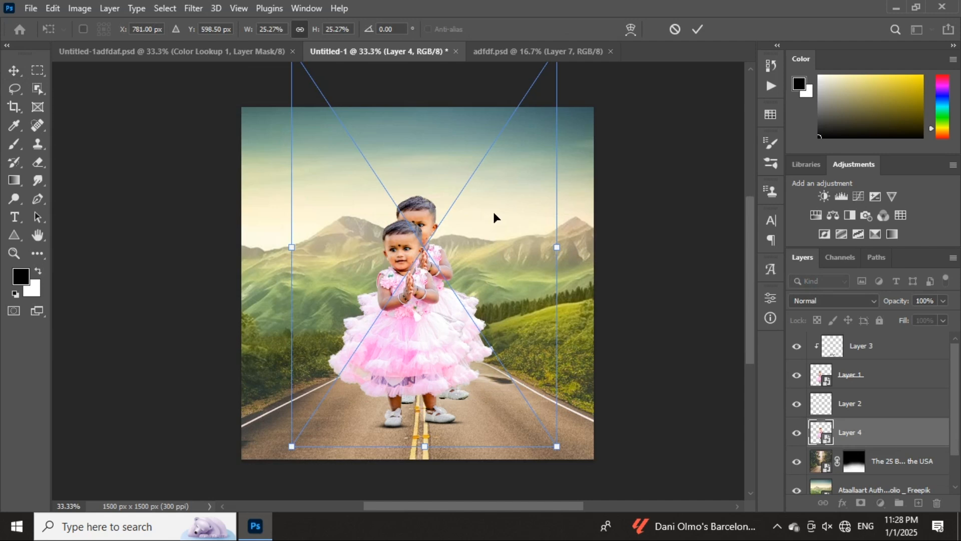
key("ctrl+minus")
key("ctrl+minus")
key("ctrl+plus")
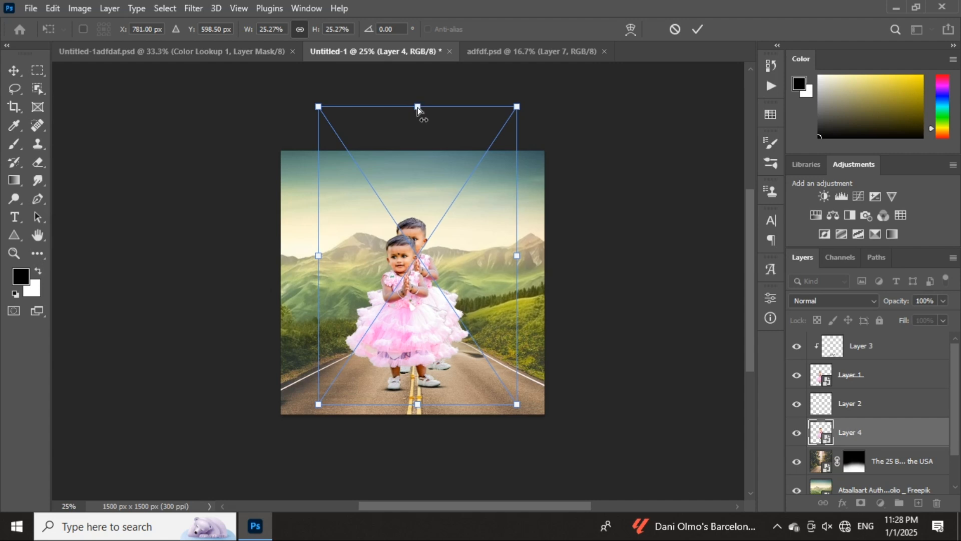
left_click_drag(417, 107, 292, 515)
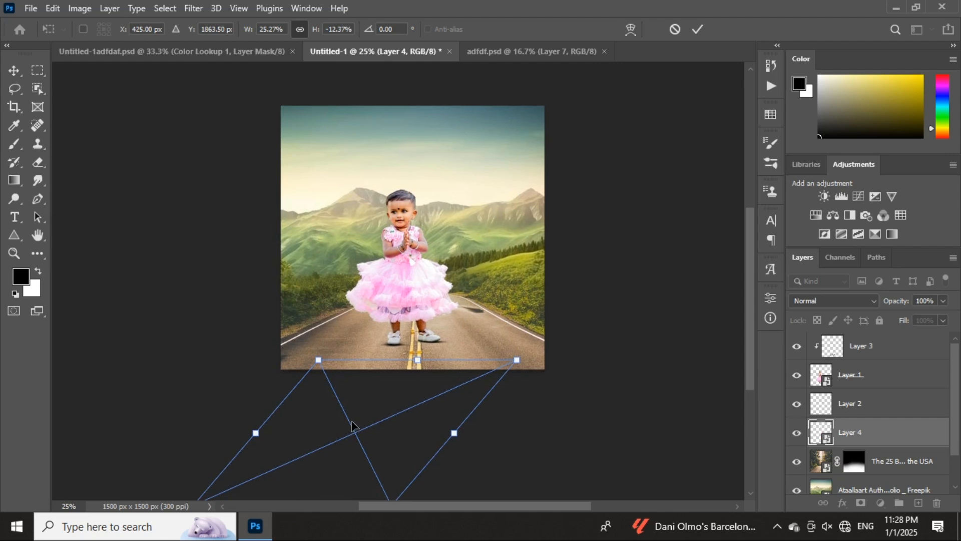
left_click_drag(352, 425, 355, 393)
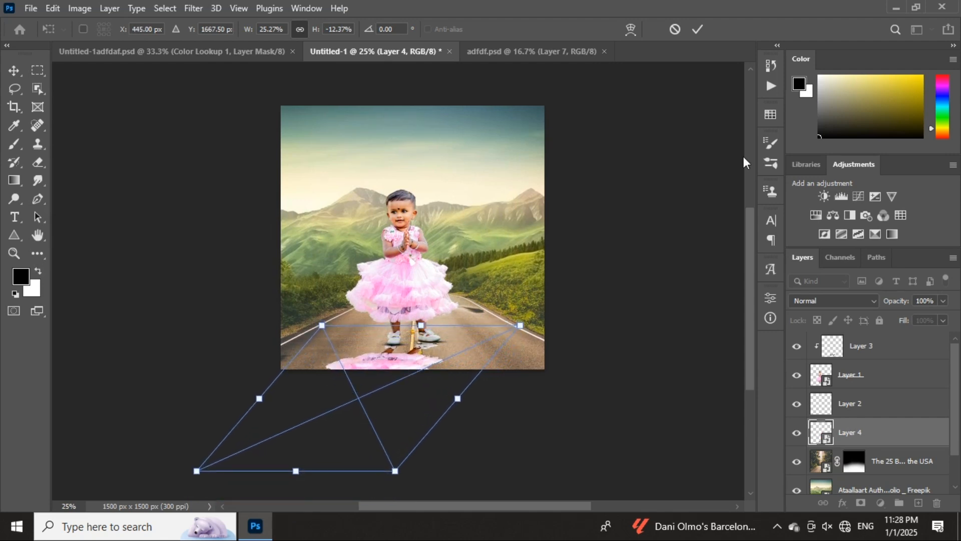
left_click(698, 29)
- Nudge the cast shadow to meet the child's shoes and lower its opacity to 37%
key("ctrl+plus")
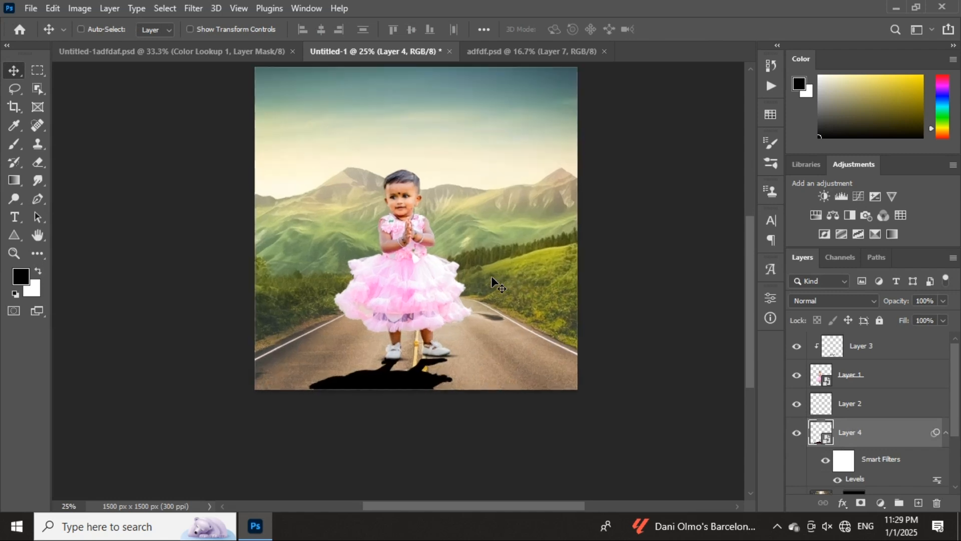
scroll(496, 283, "down", 3)
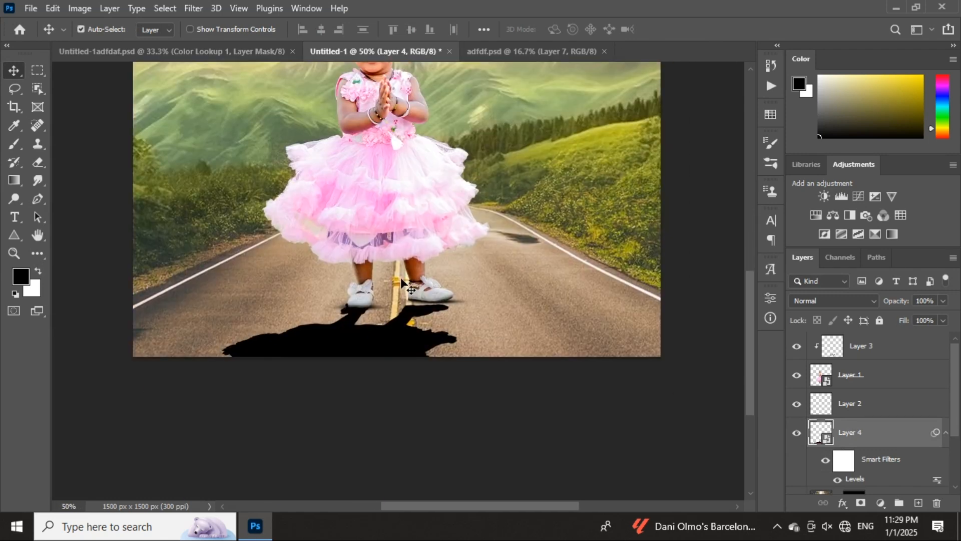
left_click_drag(388, 328, 392, 329)
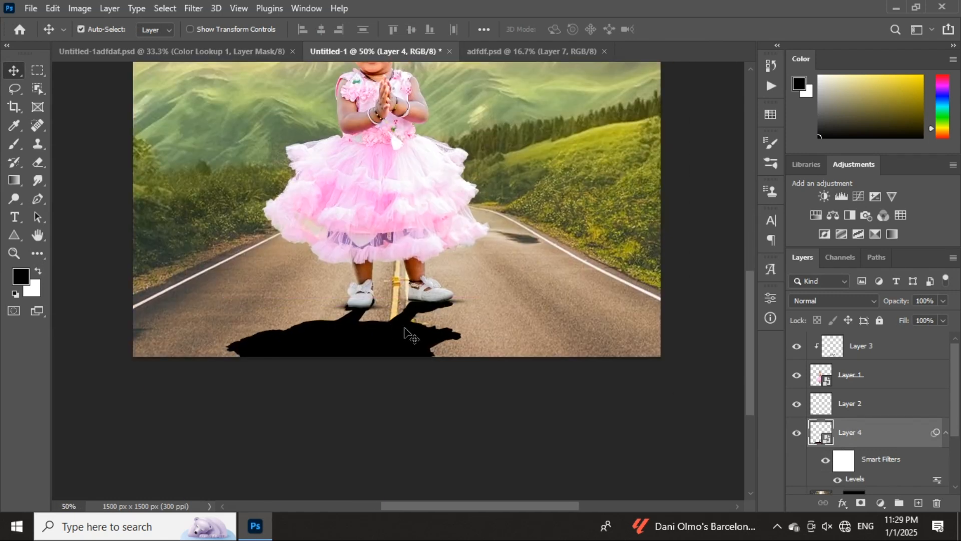
left_click_drag(910, 303, 894, 306)
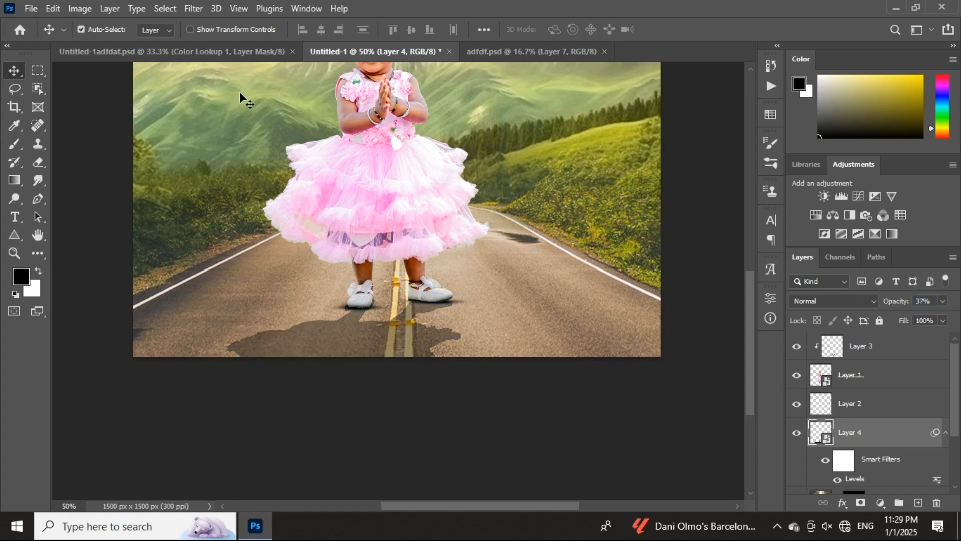
- Soften the cast shadow with a Gaussian Blur of 7.0 pixels radius
left_click(202, 7)
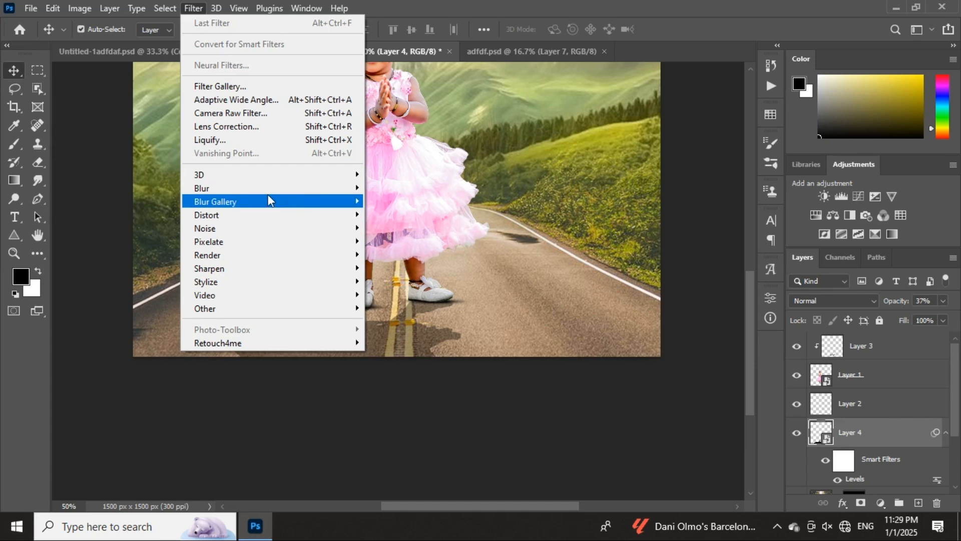
mouse_move(257, 191)
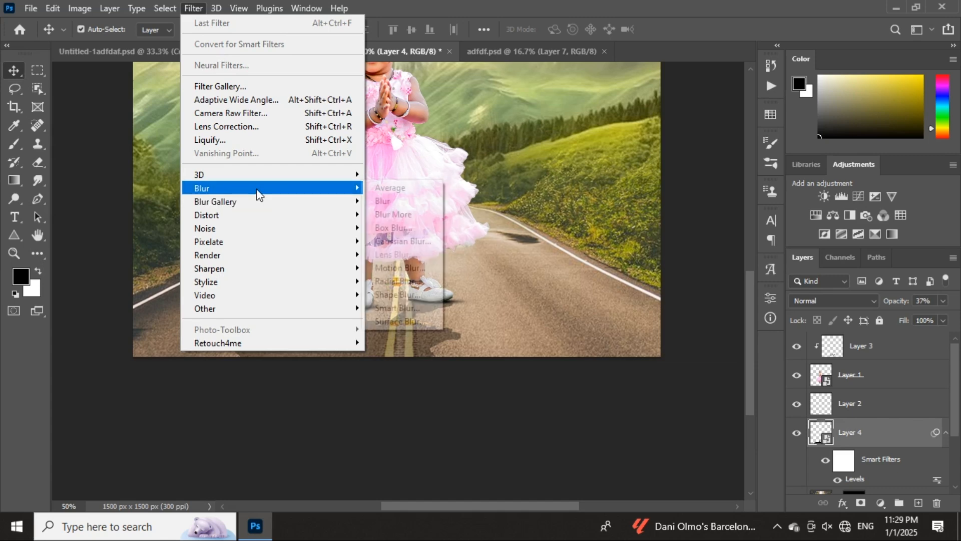
left_click(432, 244)
left_click(722, 364)
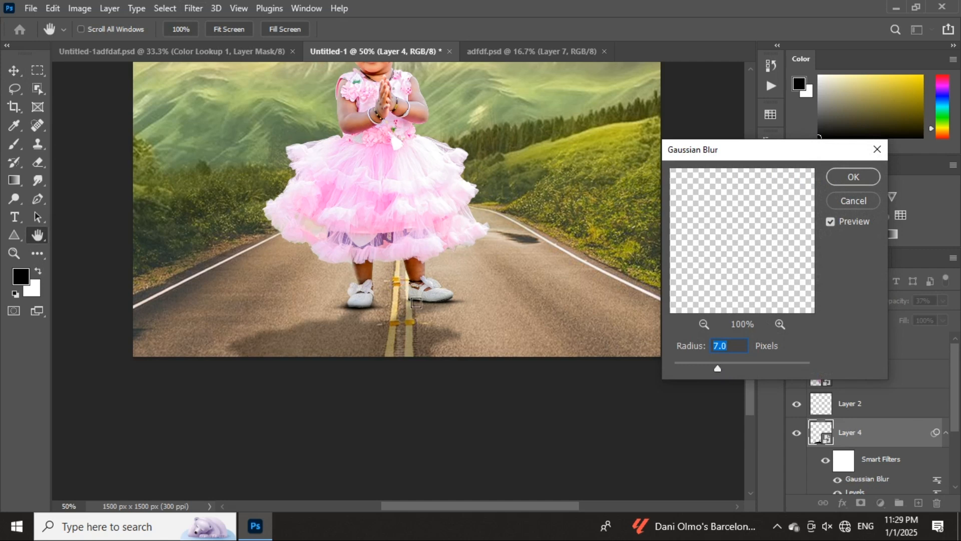
left_click(827, 179)
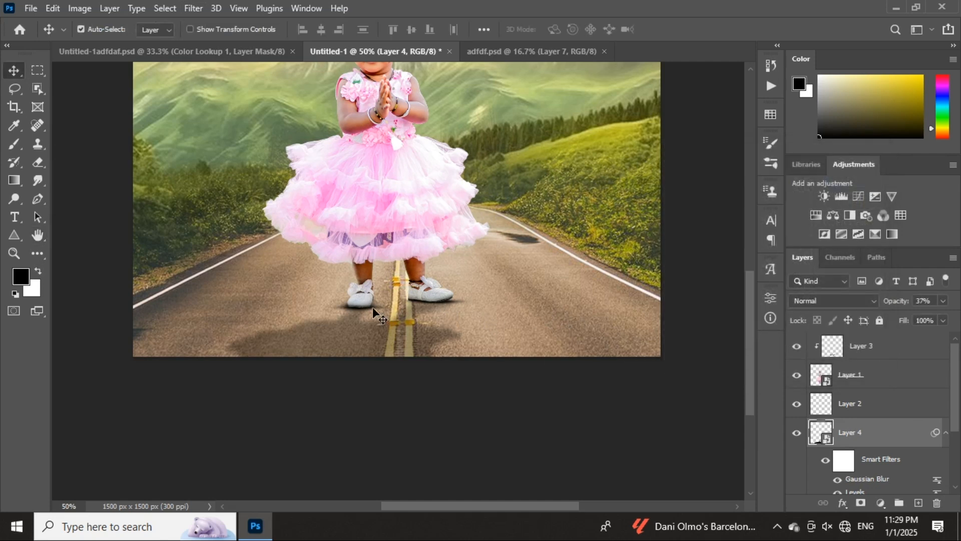
- Toggle the painted shoe-shadow layer off and on to compare, and reduce its opacity slightly
left_click(811, 408)
left_click(798, 409)
left_click(798, 409)
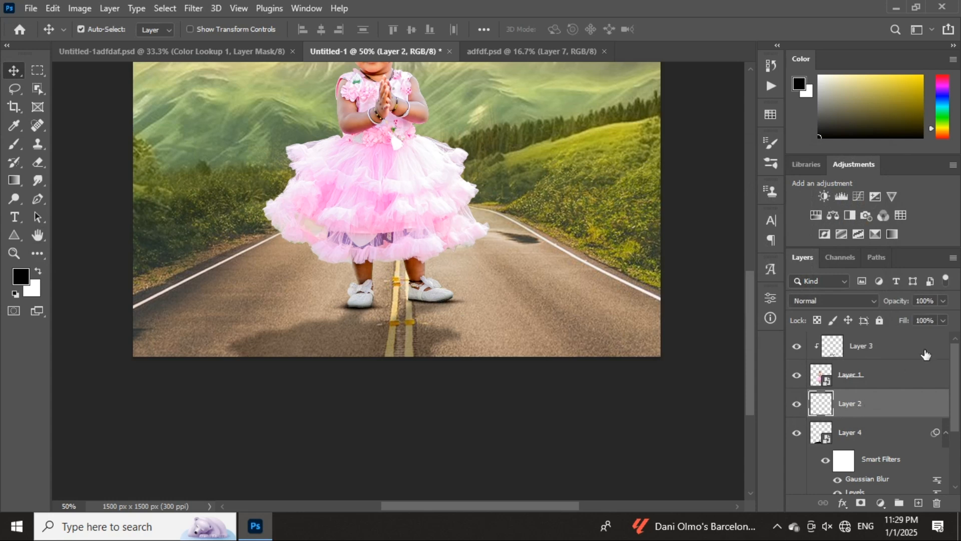
left_click_drag(905, 303, 895, 303)
- Sample a dark grey from the road's left side and add a new layer above the shoe-shading layer for brushing
left_click(882, 356)
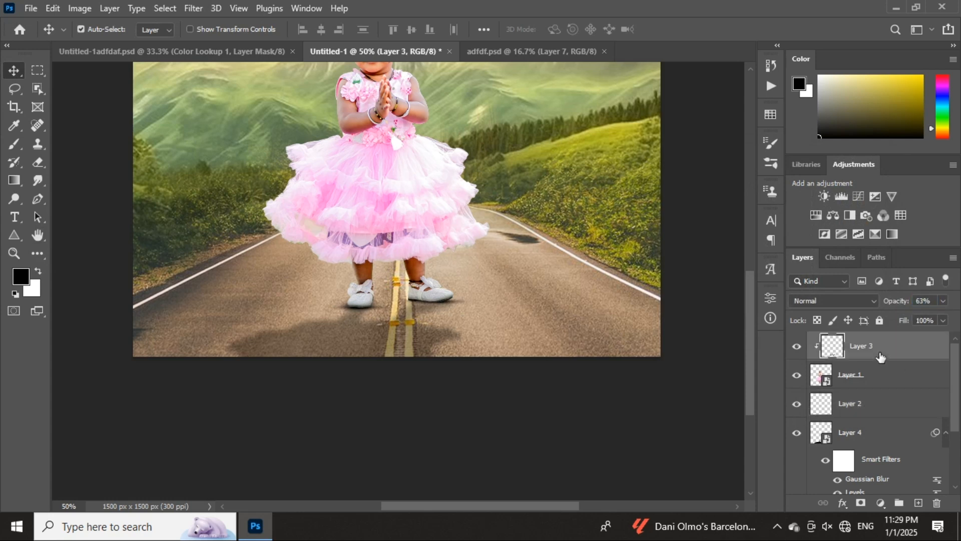
key("ctrl+minus")
key("ctrl+minus")
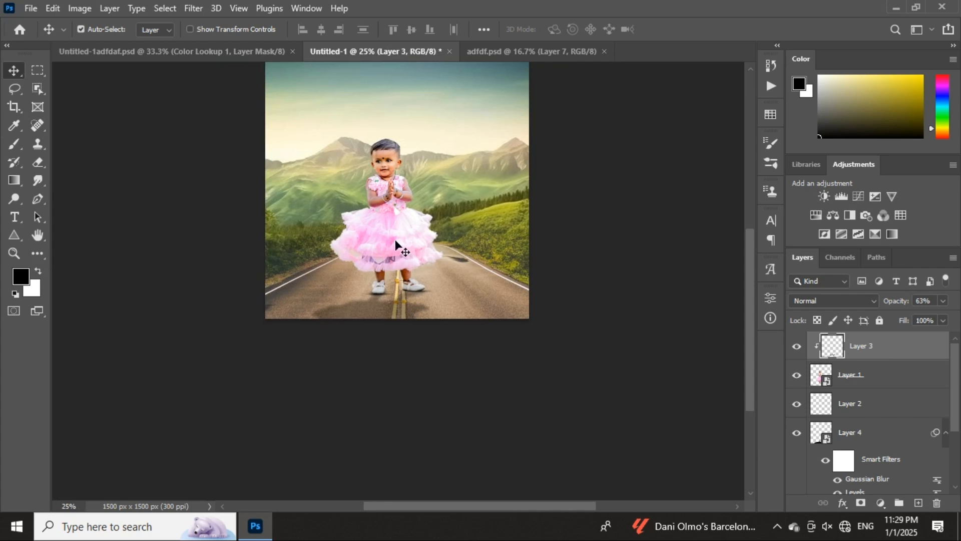
key("i")
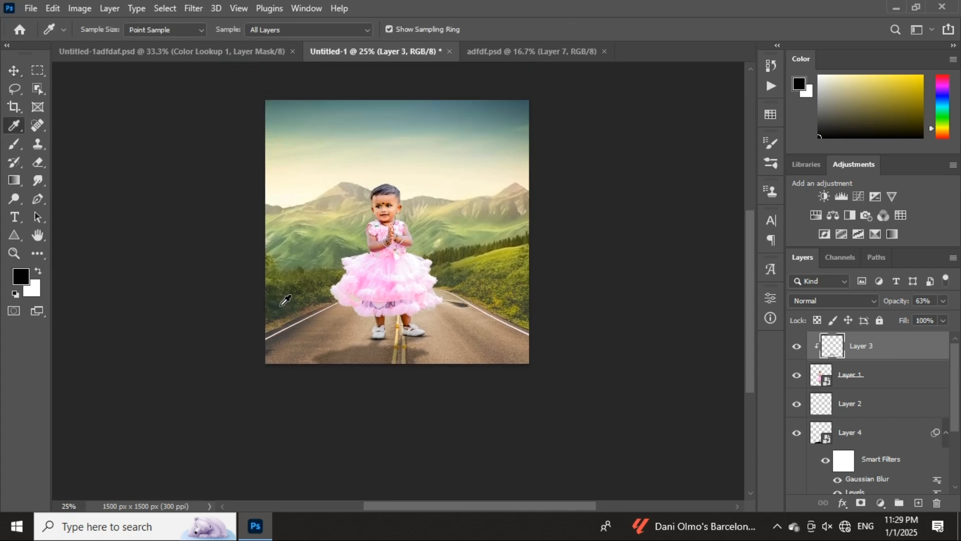
left_click(275, 331)
key("v")
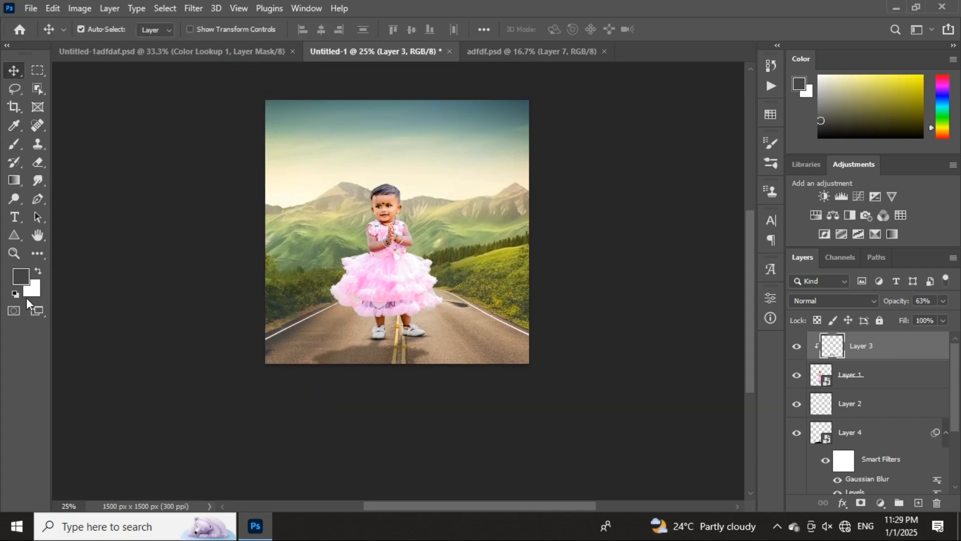
left_click(917, 505)
key("b")
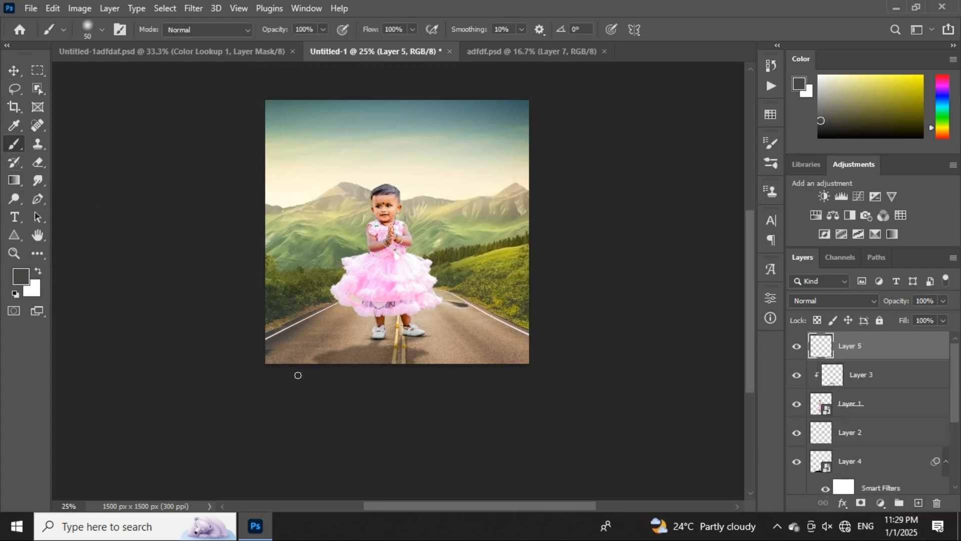
- Enlarge the soft brush to 1200 px and darken the poster's lower edge with the sampled grey on the new layer
key("bracketright")
key("bracketright")
key("bracketright")
key("bracketright")
key("bracketright")
key("bracketright")
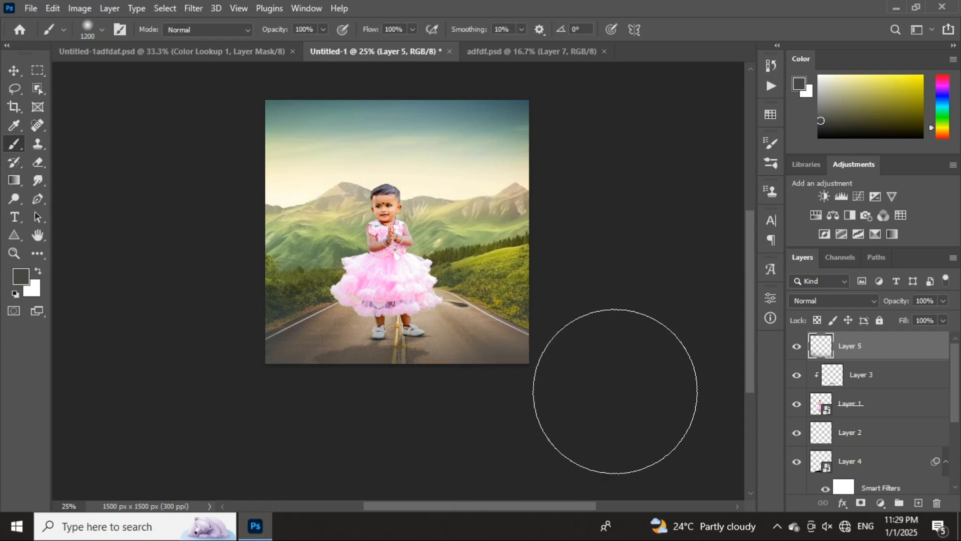
- Sample a dark green from the tree line beside the dress and brush it around the poster's lower edges
key("i")
left_click(450, 259)
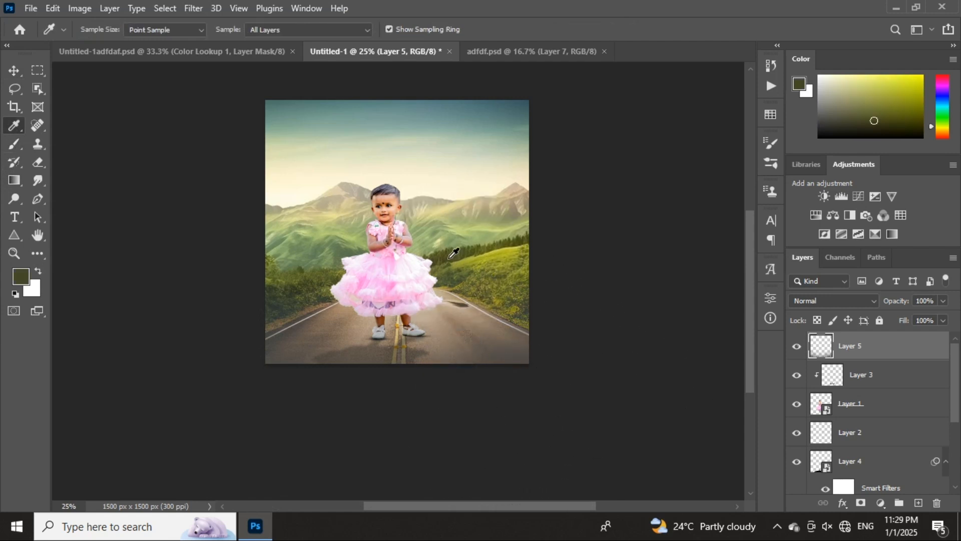
key("b")
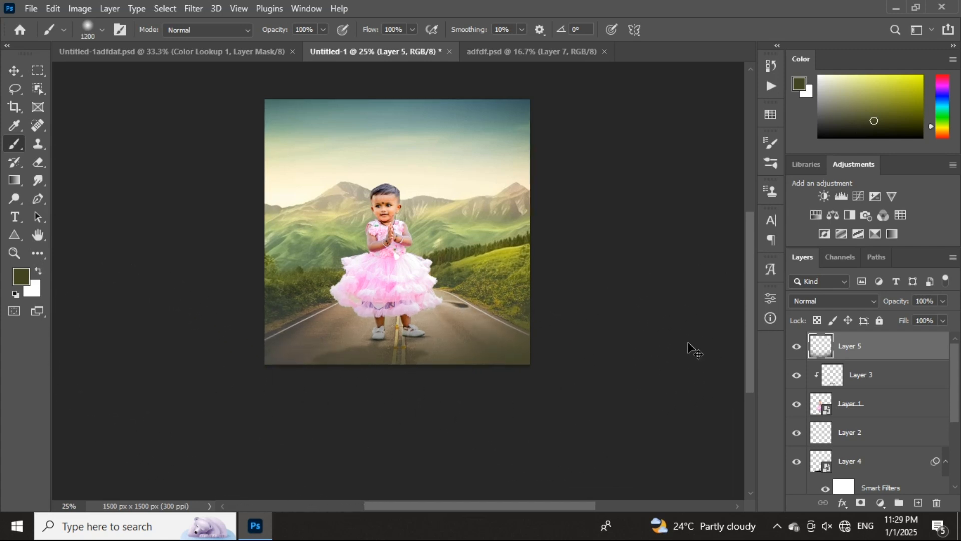
- Sample the greyish brown from the road's left side and brush it over the poster's lower edge
key("ctrl+plus")
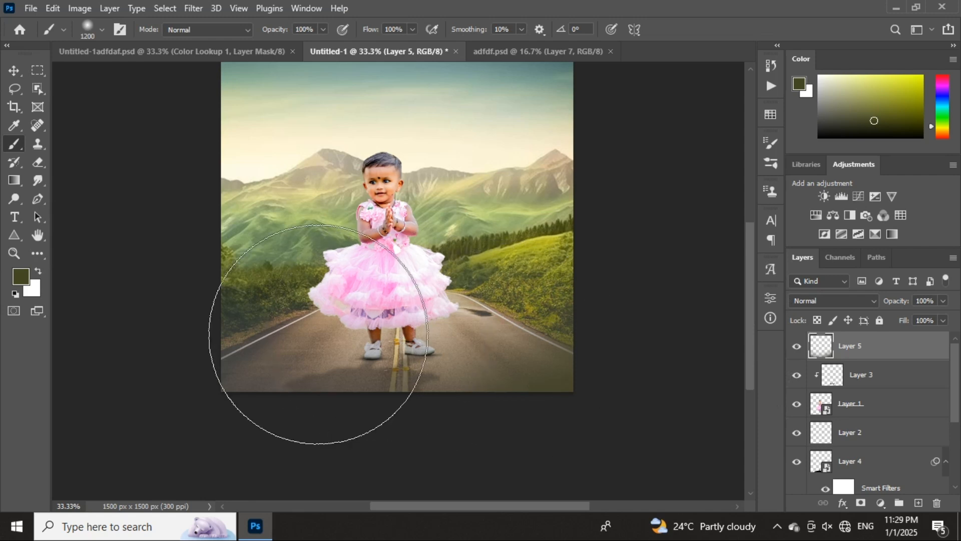
key("i")
left_click(246, 342)
key("b")
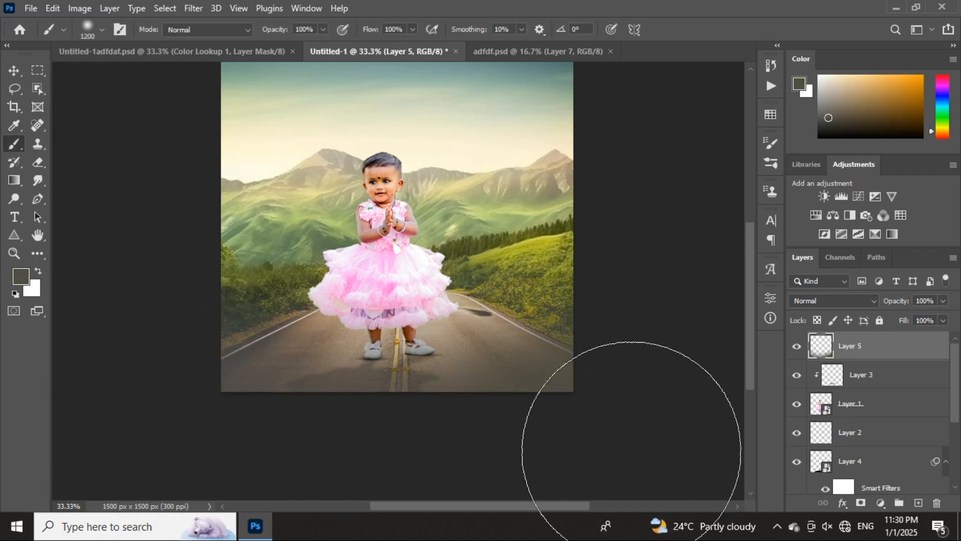
scroll(545, 294, "up", 2)
scroll(544, 294, "up", 1)
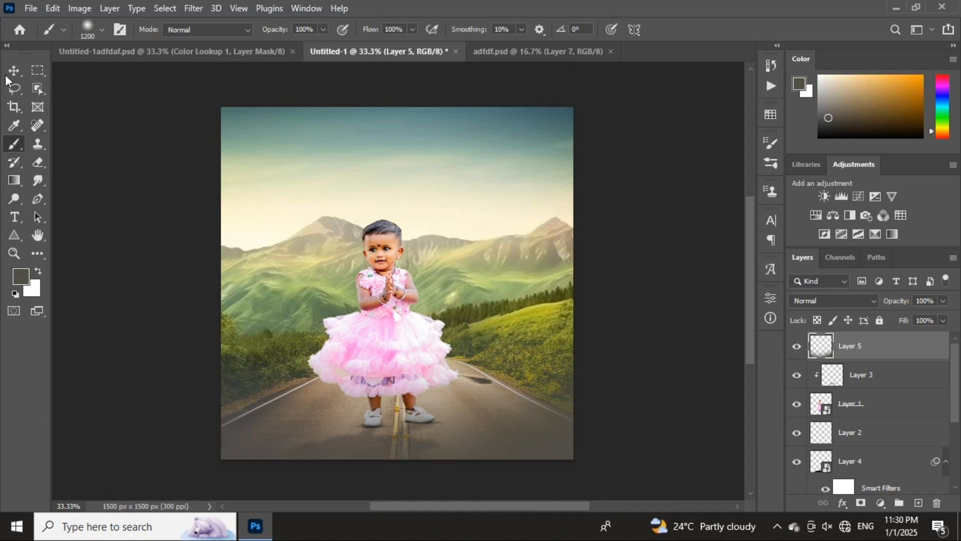
- Open the child cutout in the Camera Raw Filter and set Contrast to +6 and Exposure to +0.15
key("v")
left_click(381, 260)
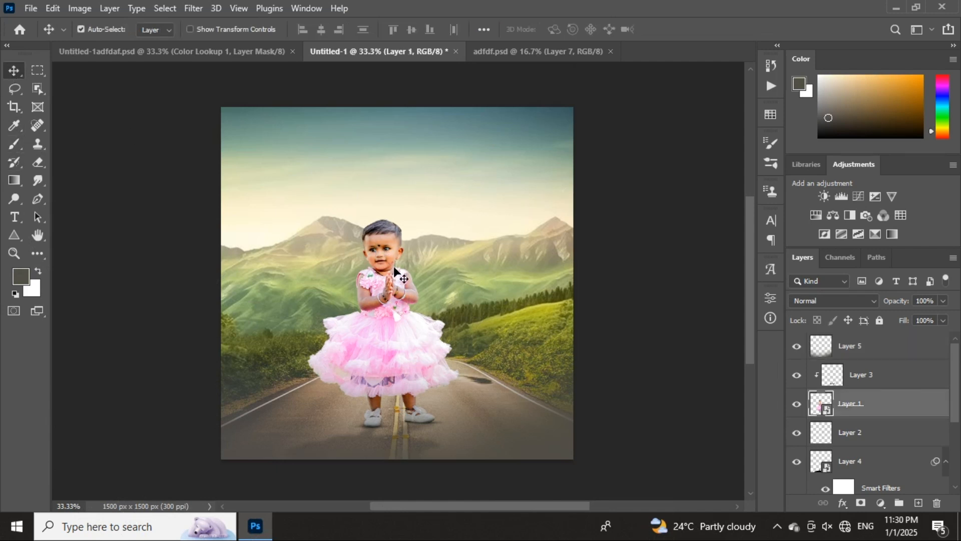
left_click(195, 9)
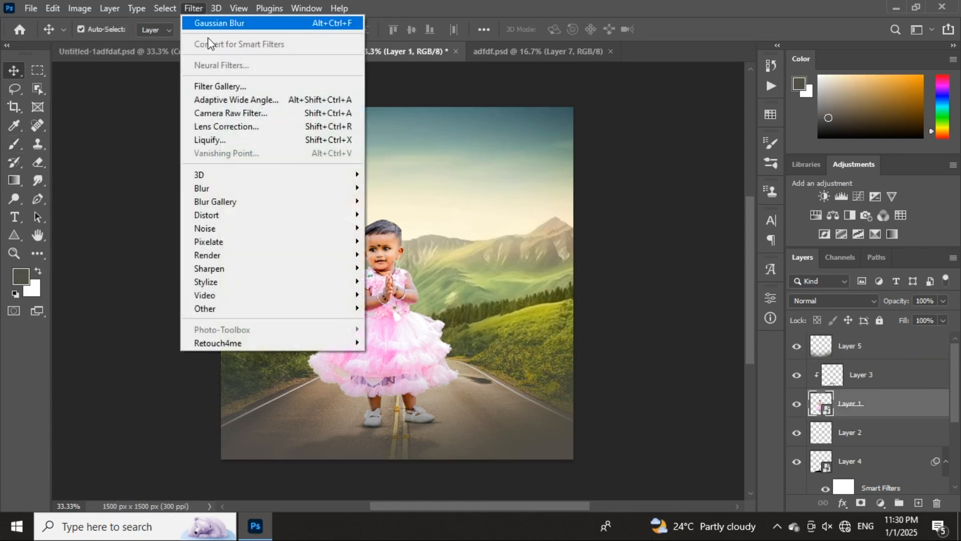
left_click(221, 112)
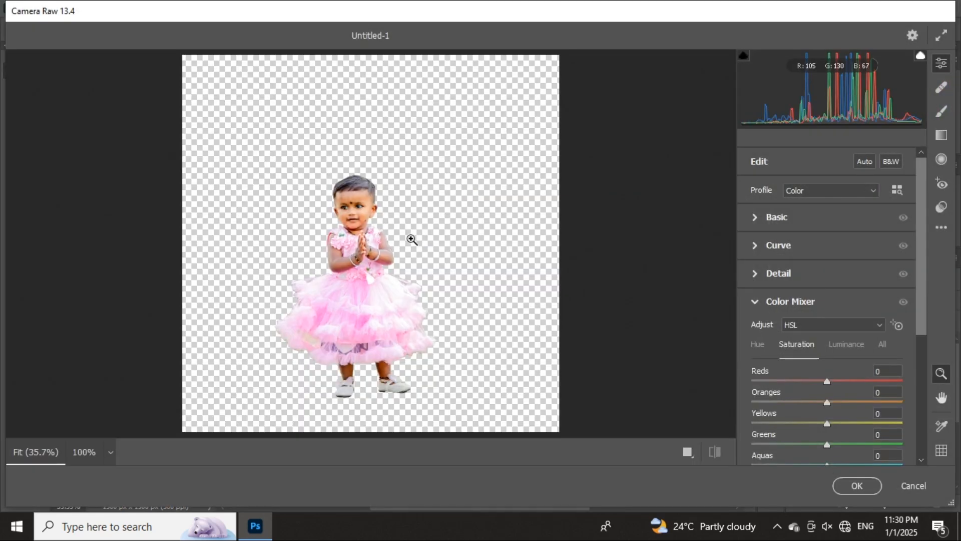
left_click(777, 217)
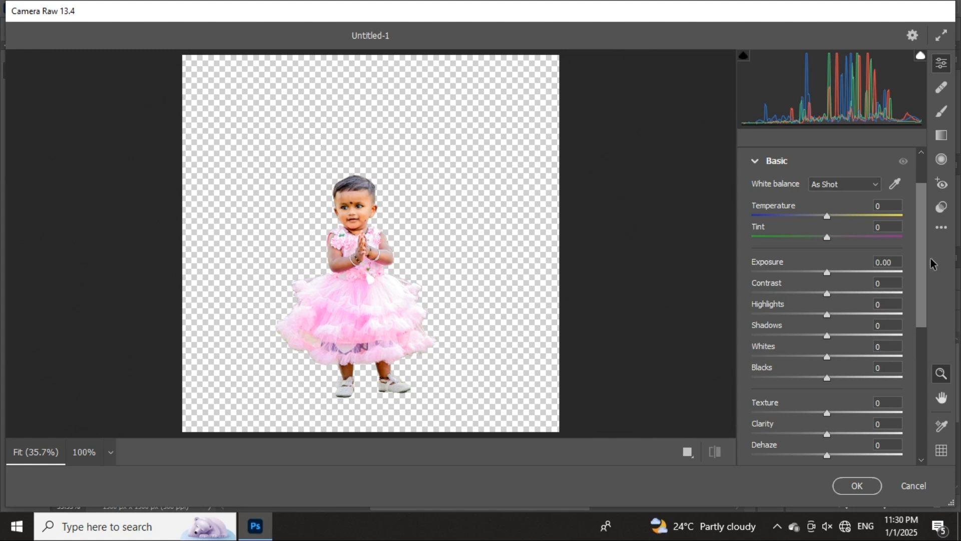
left_click_drag(827, 293, 829, 292)
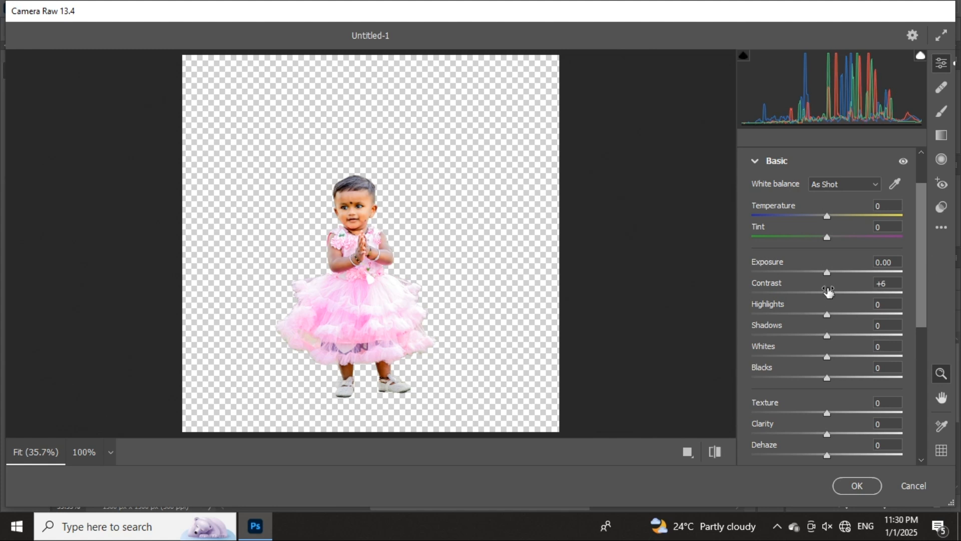
left_click_drag(832, 275, 831, 275)
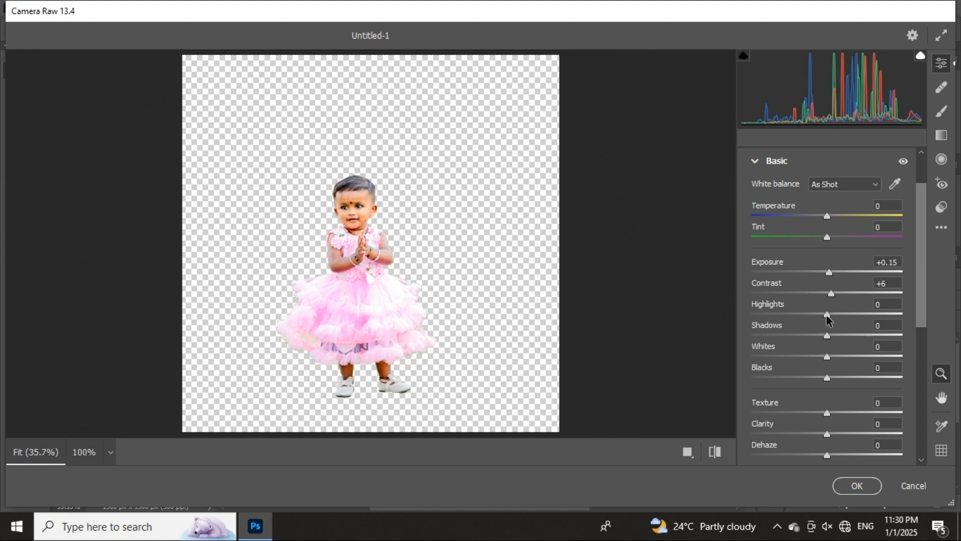
- Set the child's Highlights to -9, Shadows to +8, Whites to -21, Blacks to -17 and Texture to +19
left_click_drag(827, 319, 843, 383)
scroll(821, 378, "down", 1)
scroll(837, 383, "down", 1)
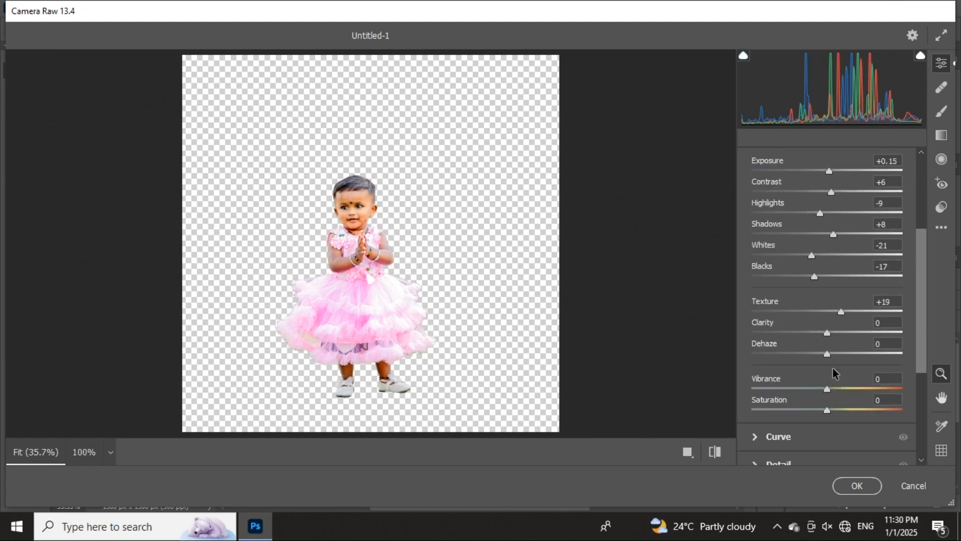
- Set the child's Clarity to +2 and Vibrance to -5, and apply the Camera Raw Filter
left_click_drag(824, 332, 827, 334)
scroll(829, 339, "down", 1)
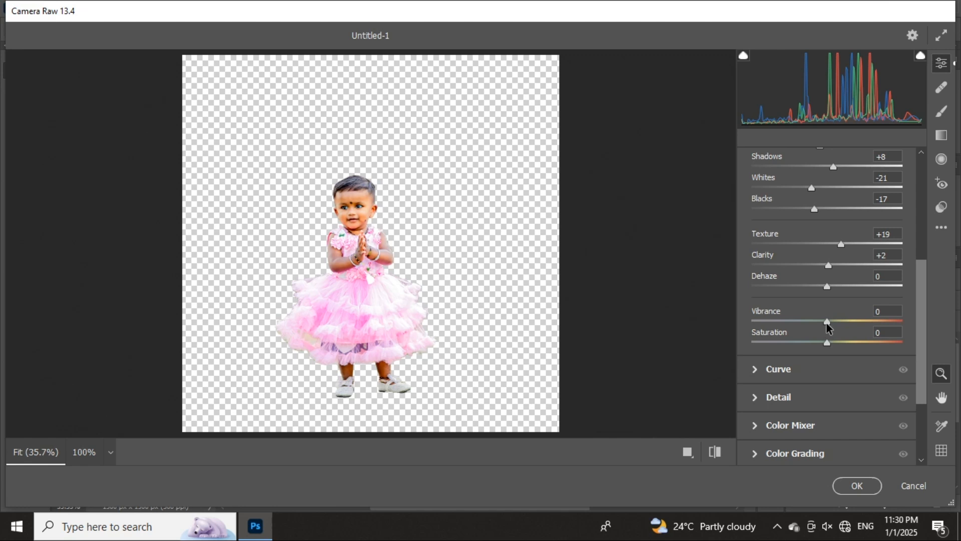
left_click_drag(827, 322, 824, 322)
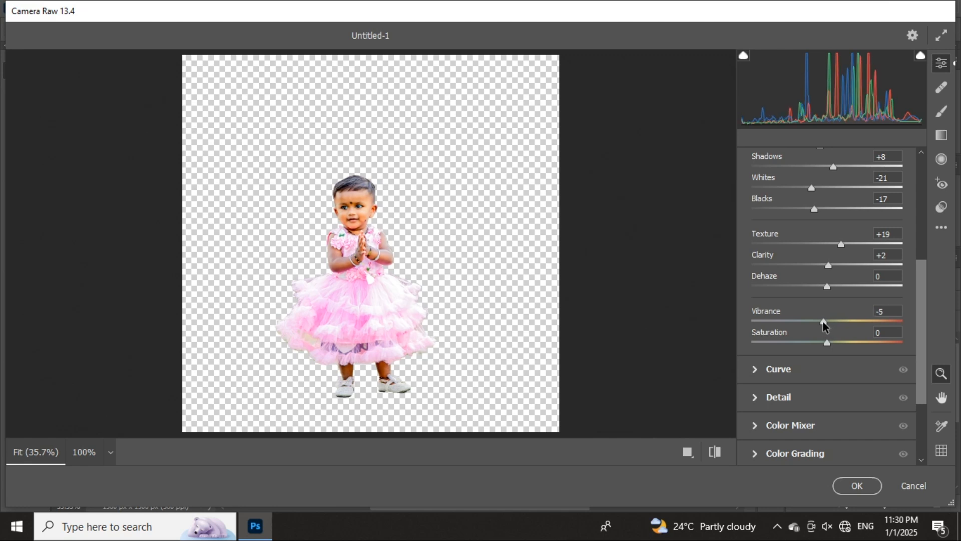
left_click(852, 488)
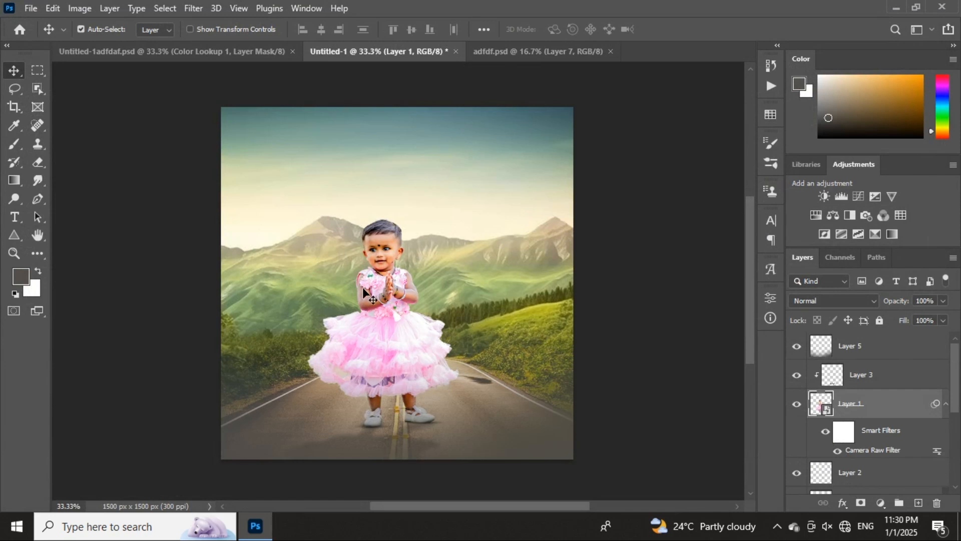
- Add a new layer above the edge-darkening layer and slightly flatten the soft round brush's roundness
scroll(362, 287, "up", 1)
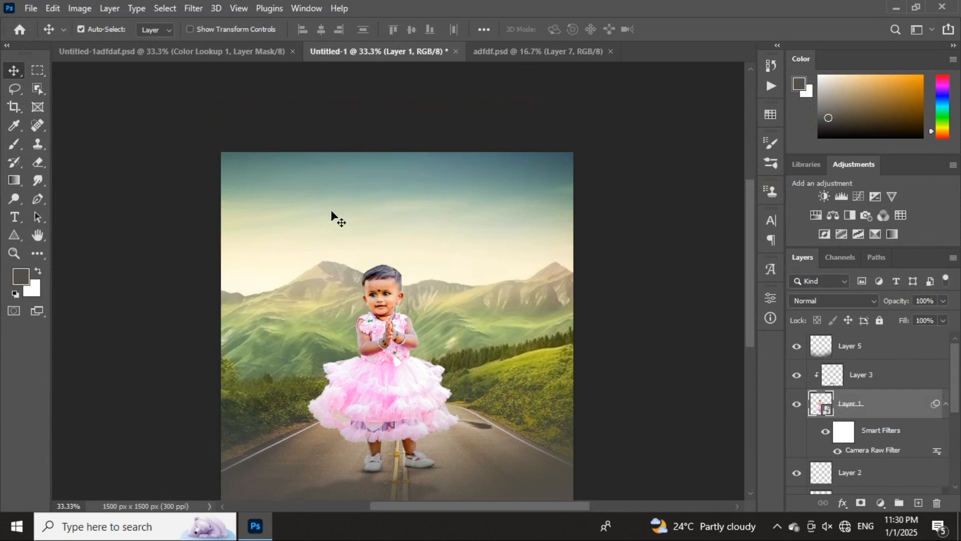
left_click(895, 353)
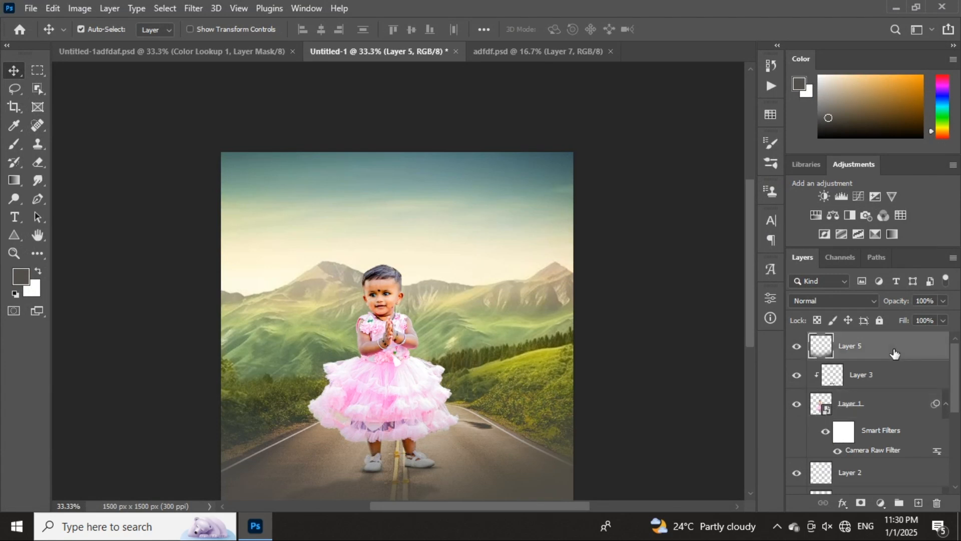
left_click(918, 502)
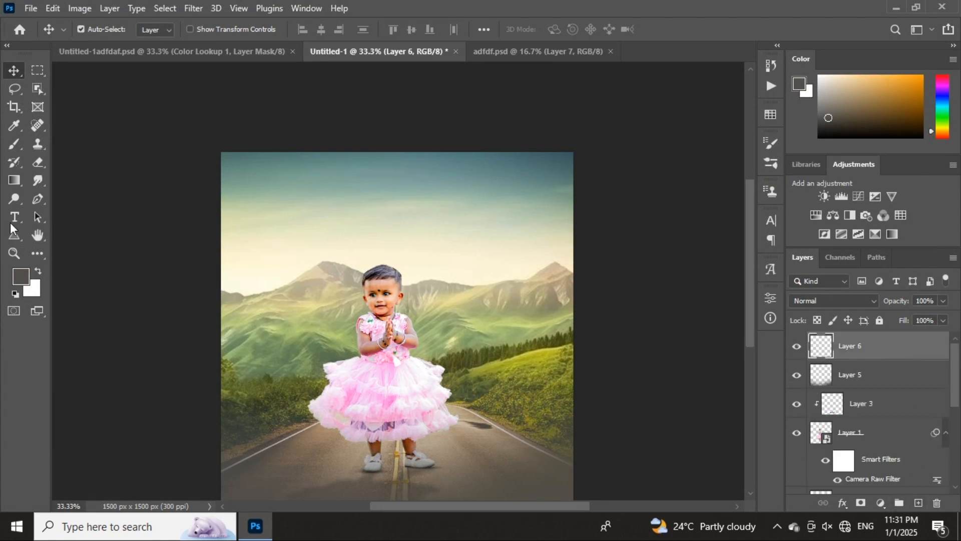
left_click(14, 144)
right_click(447, 258)
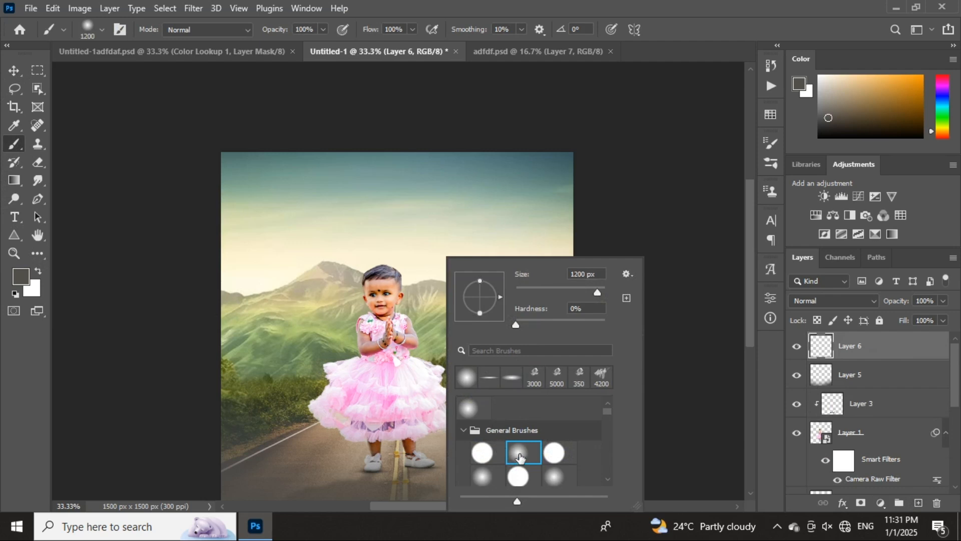
left_click_drag(480, 282, 491, 293)
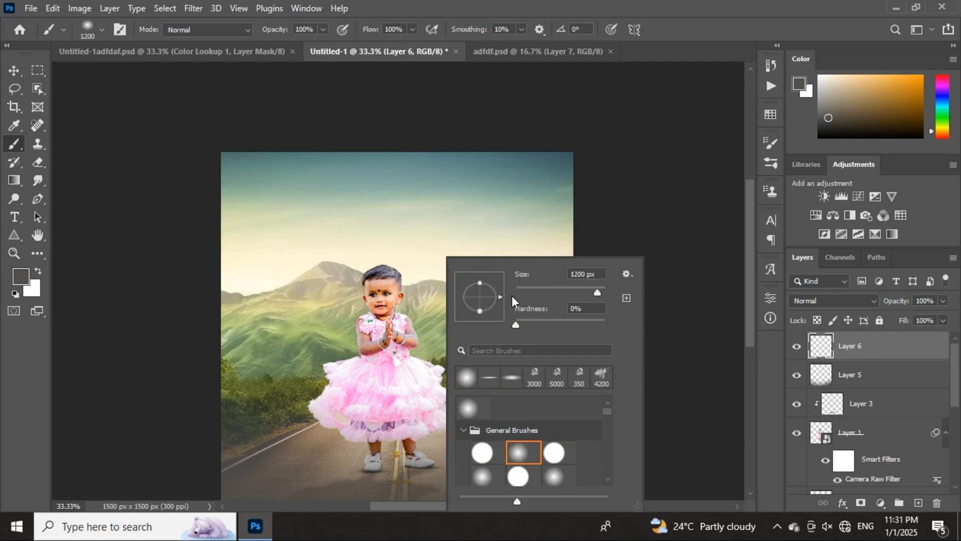
key("Return")
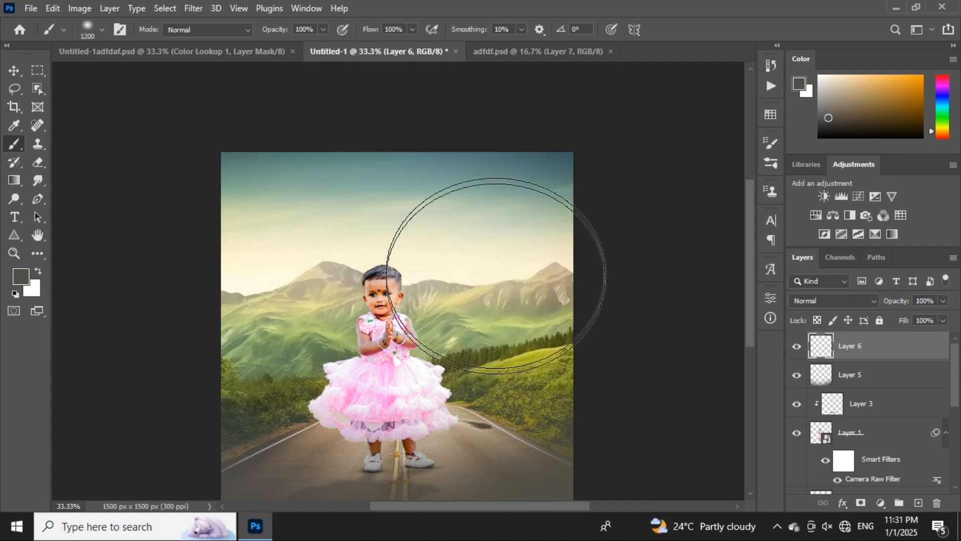
- Sample the pale cream of the sky above the mountains as the brush colour
key("i")
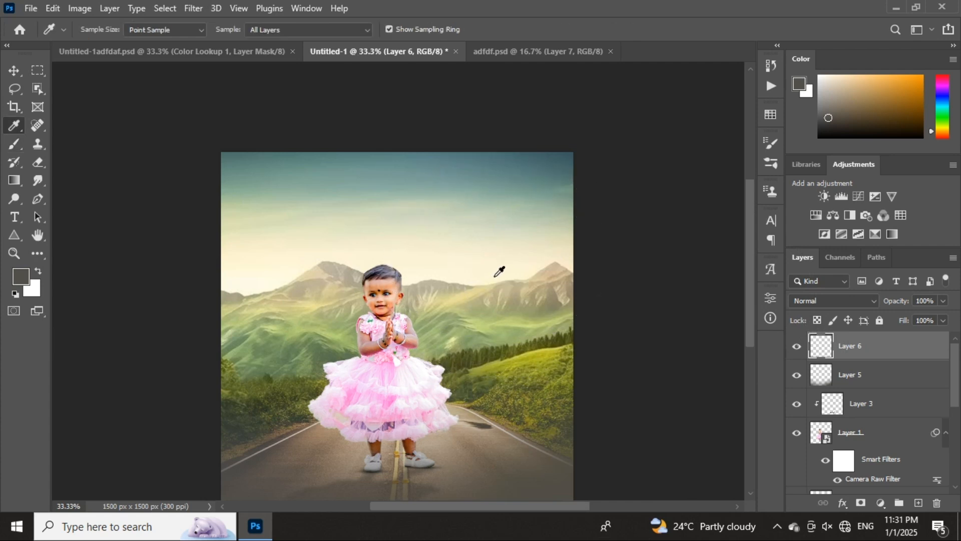
left_click(499, 272)
key("b")
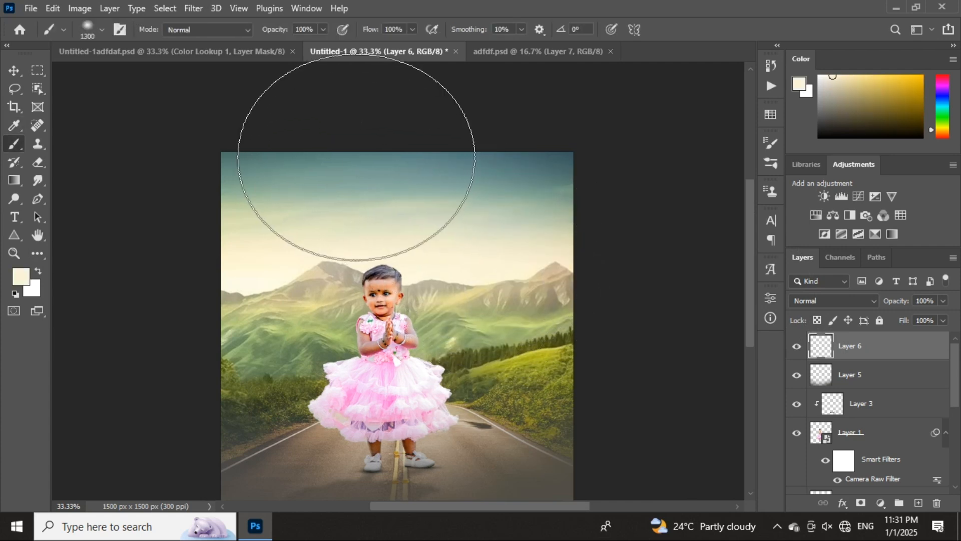
key("bracketright")
key("bracketright")
key("bracketright")
key("bracketright")
key("bracketright")
key("bracketright")
key("bracketright")
key("bracketright")
key("bracketright")
key("bracketright")
key("bracketright")
left_click(377, 135)
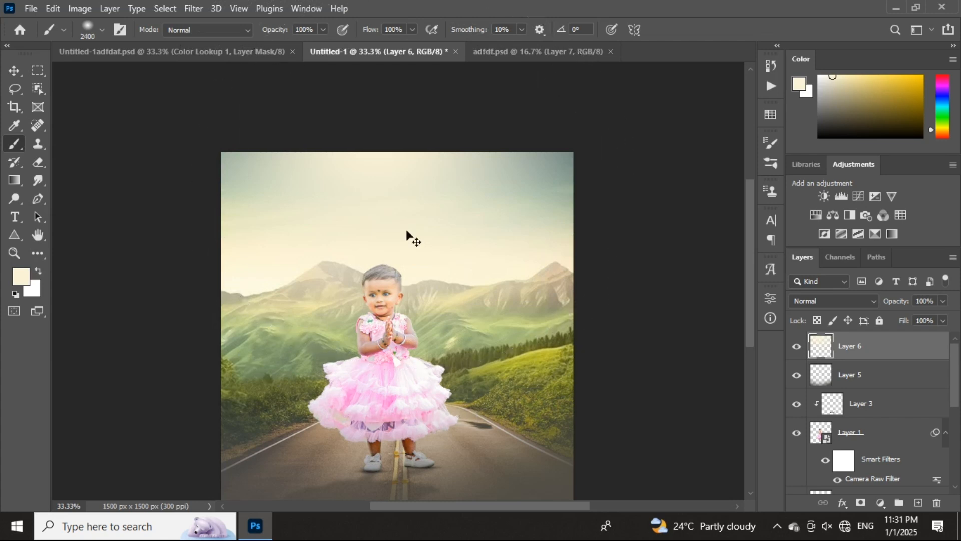
key("ctrl+t")
key("Escape")
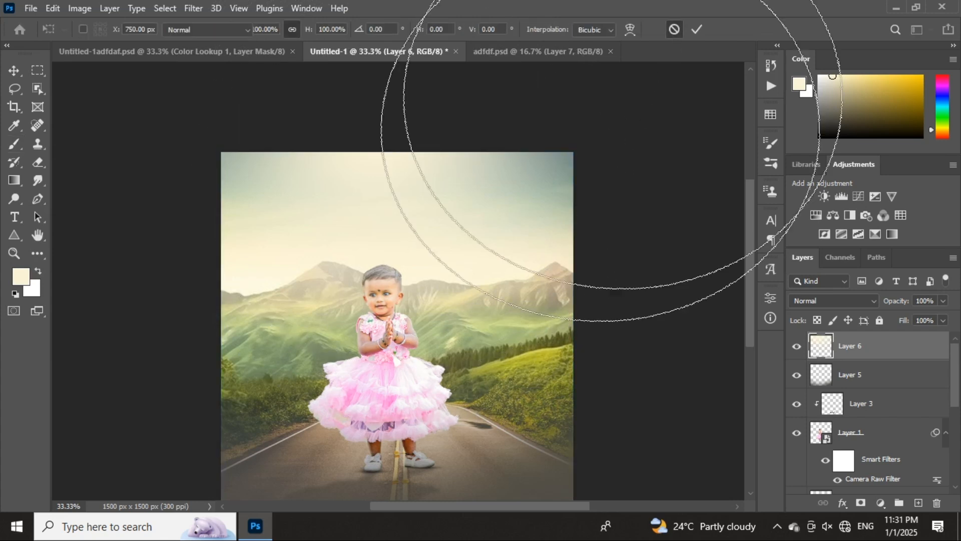
key("ctrl+z")
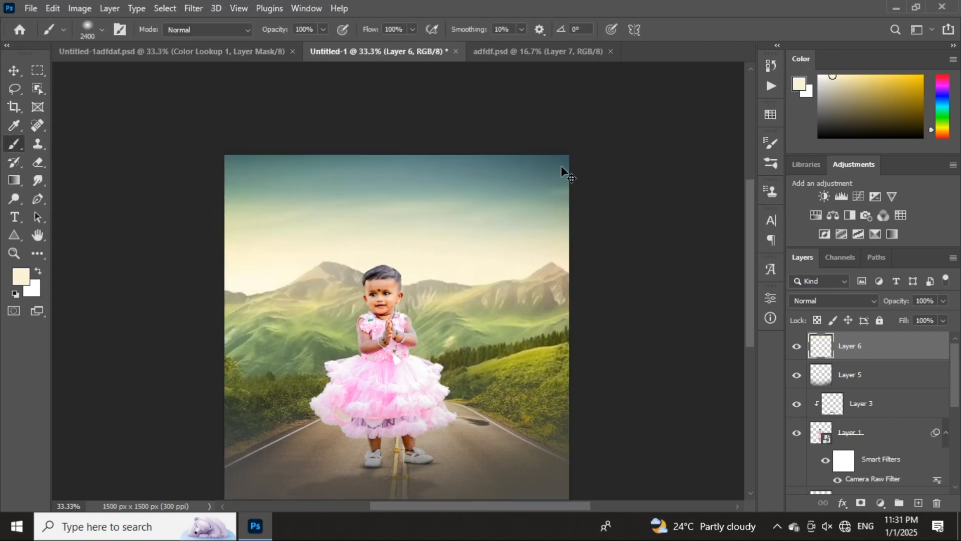
- Set the soft brush to 1500 px and dab one cream glow at the middle of the poster's upper edge
key("ctrl+minus")
key("bracketleft")
key("bracketleft")
key("bracketleft")
key("bracketleft")
key("bracketleft")
key("bracketleft")
key("bracketleft")
scroll(383, 188, "up", 1)
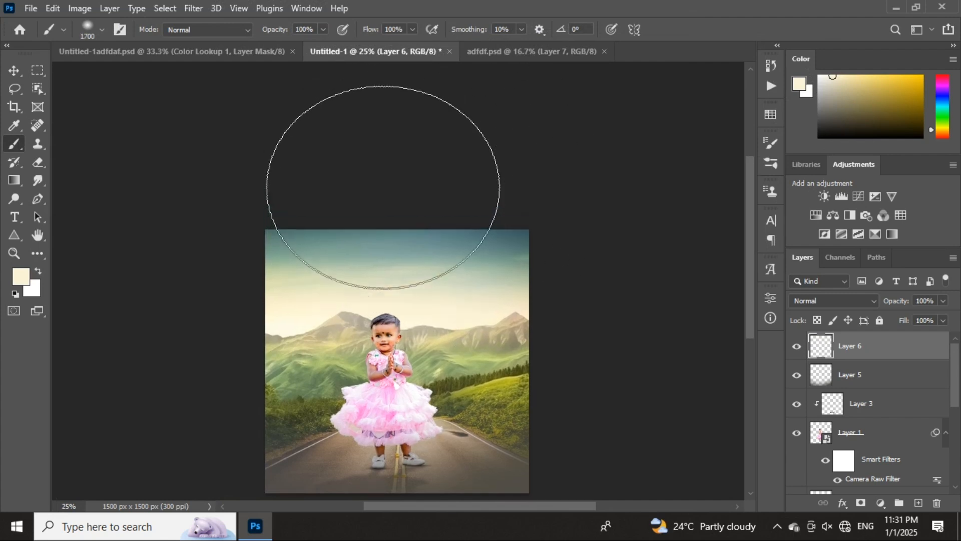
key("bracketleft")
key("bracketleft")
left_click(390, 212)
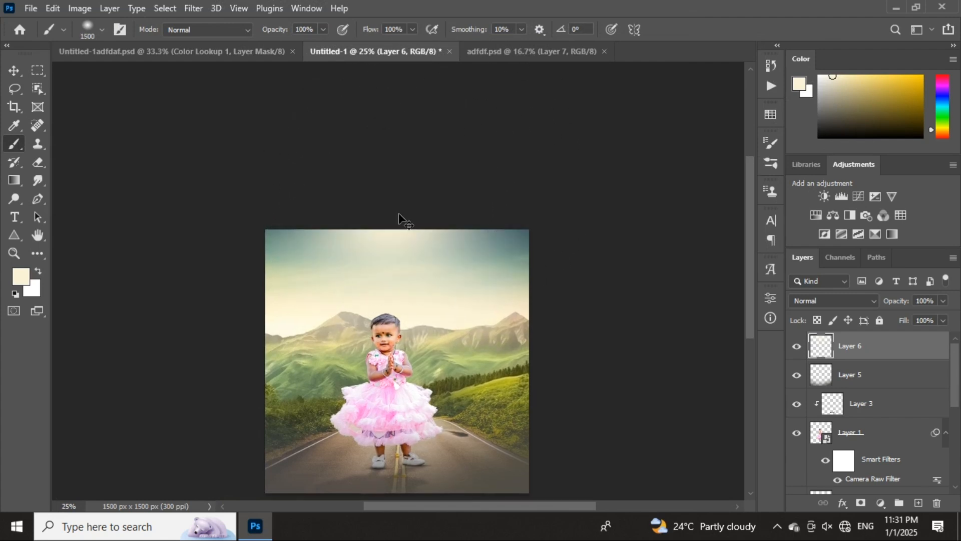
- Free-transform the cream glow, enlarging it and positioning it so the light spreads over the upper sky
key("ctrl+t")
left_click_drag(532, 314, 516, 374)
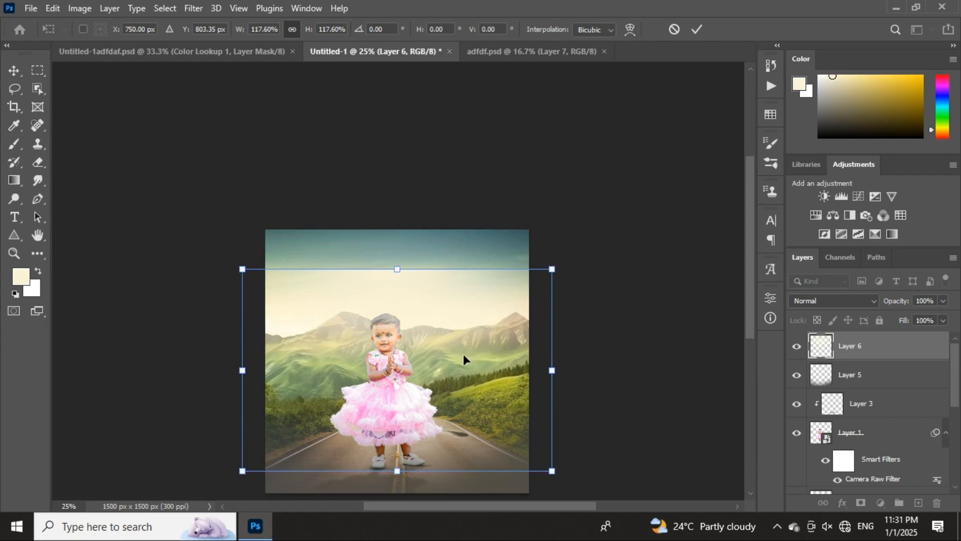
key("ctrl+z")
mouse_move(449, 341)
left_mouse_down()
mouse_move(447, 323)
mouse_move(448, 332)
left_mouse_up()
left_click(697, 29)
key("b")
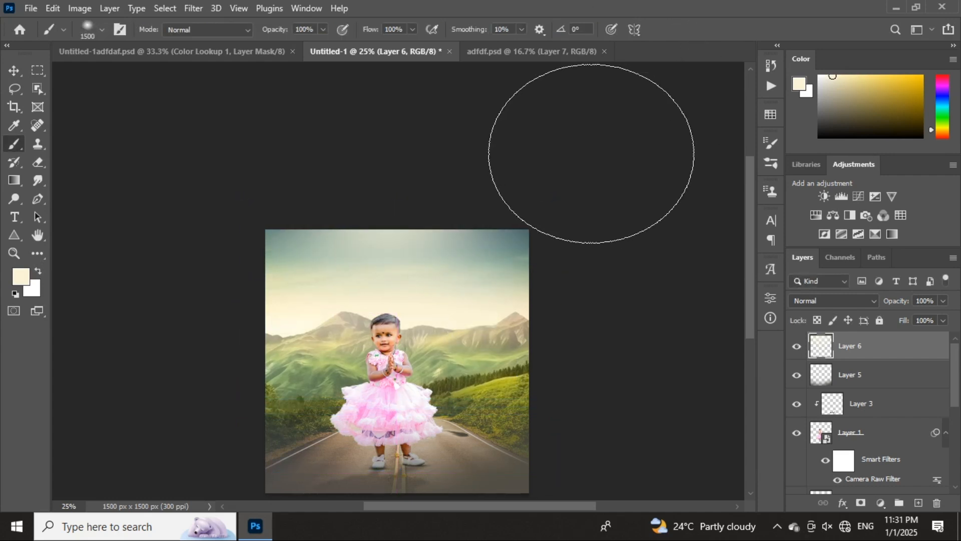
- Select the layer clipped directly above the child cutout
key("ctrl+plus")
key("ctrl+plus")
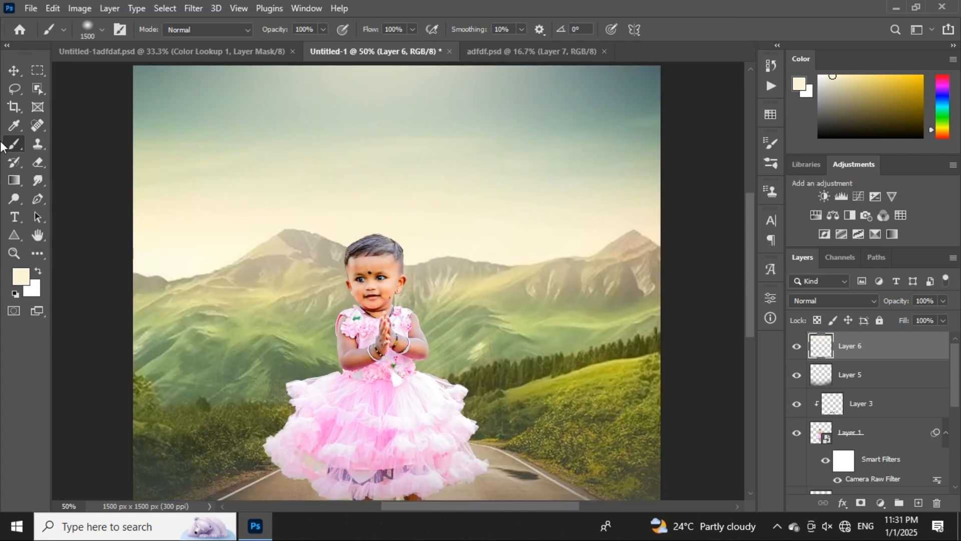
left_click(13, 70)
scroll(403, 278, "down", 2)
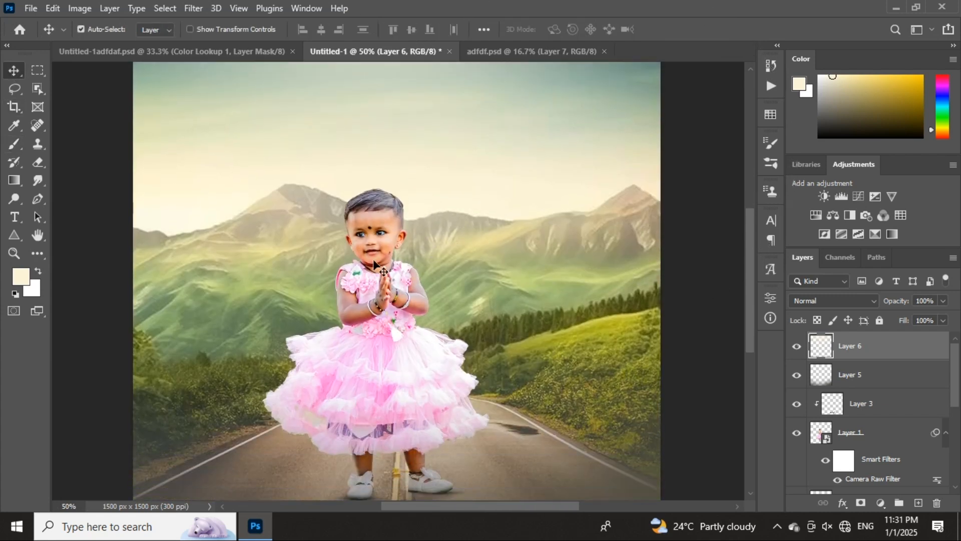
scroll(373, 260, "down", 1)
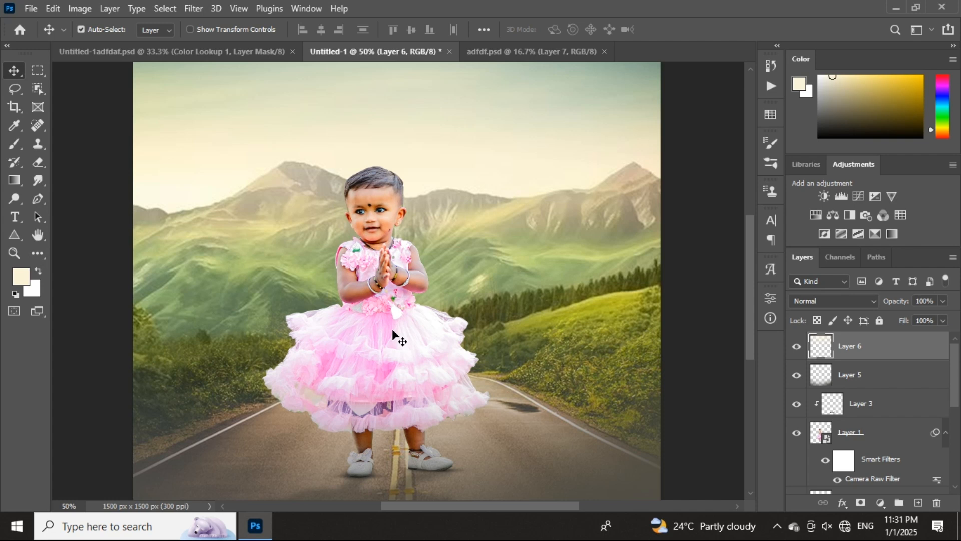
left_click(401, 295)
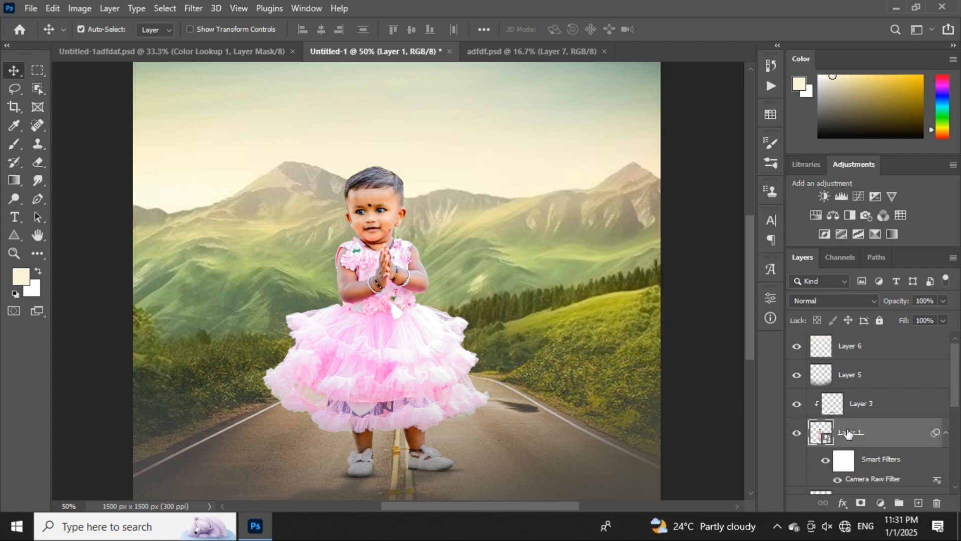
left_click(879, 413)
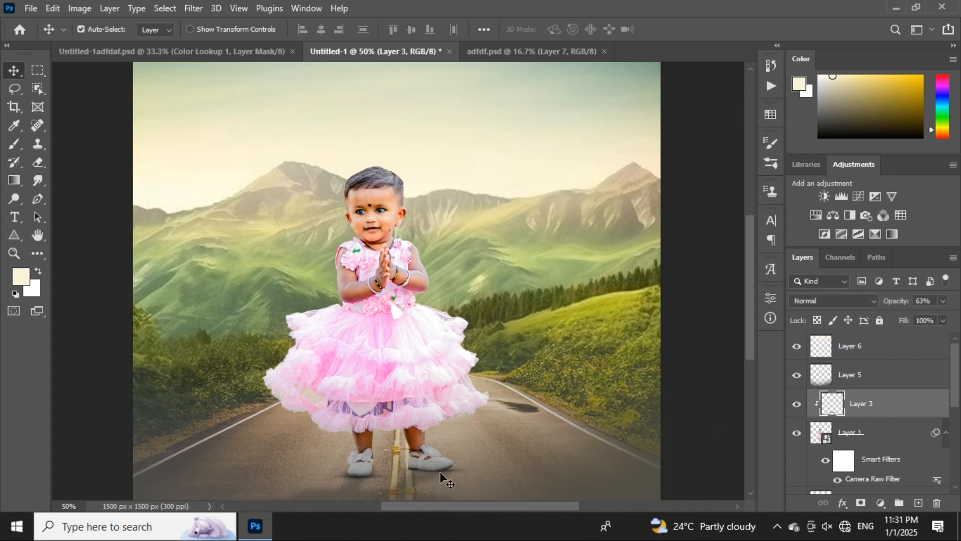
scroll(441, 468, "down", 1)
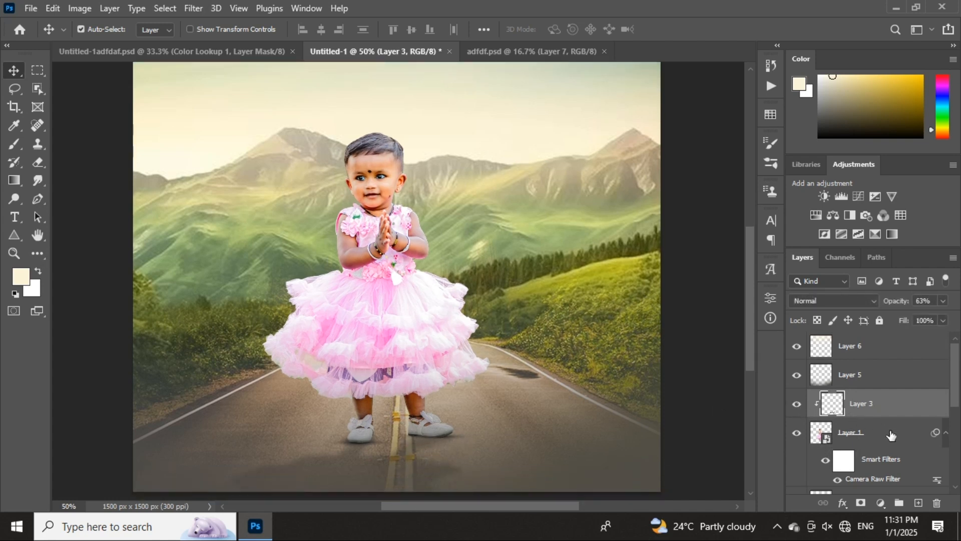
left_click(881, 502)
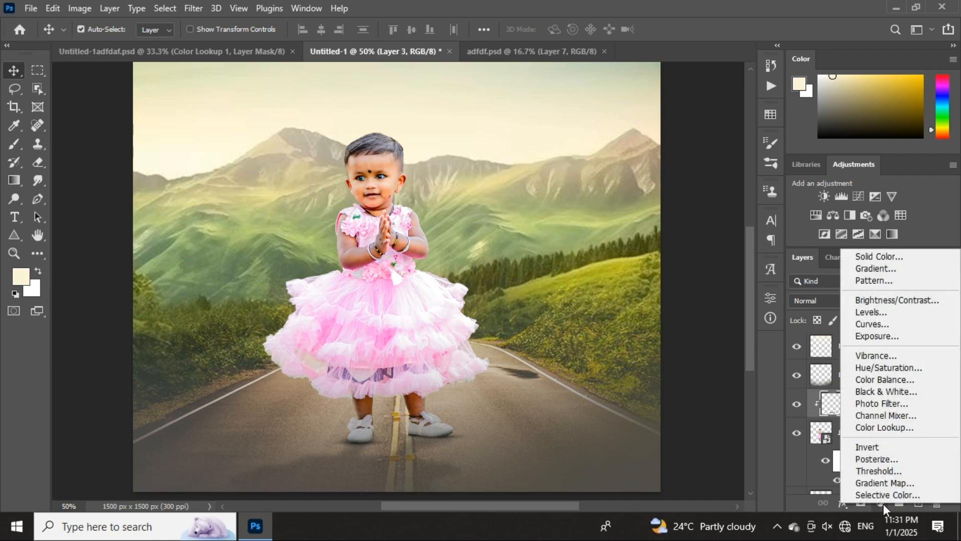
left_click(716, 432)
- Sample a dark olive green from the tree line on the hillside as the foreground colour
key("i")
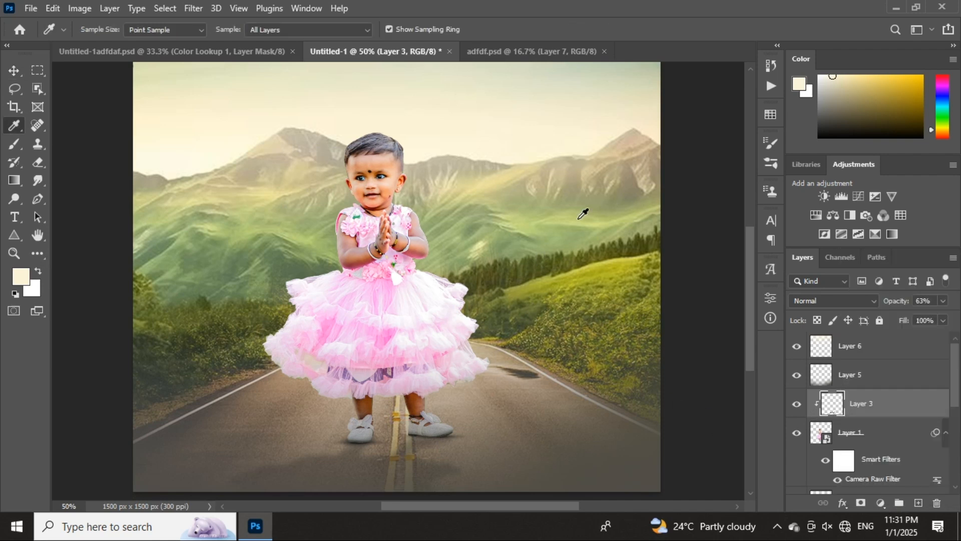
left_click(581, 197)
left_click(577, 255)
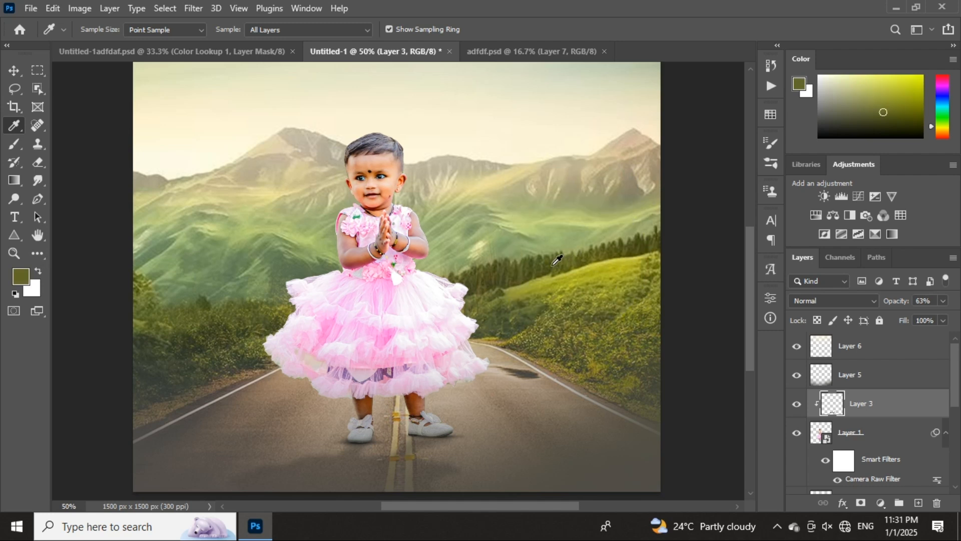
key("v")
key("d")
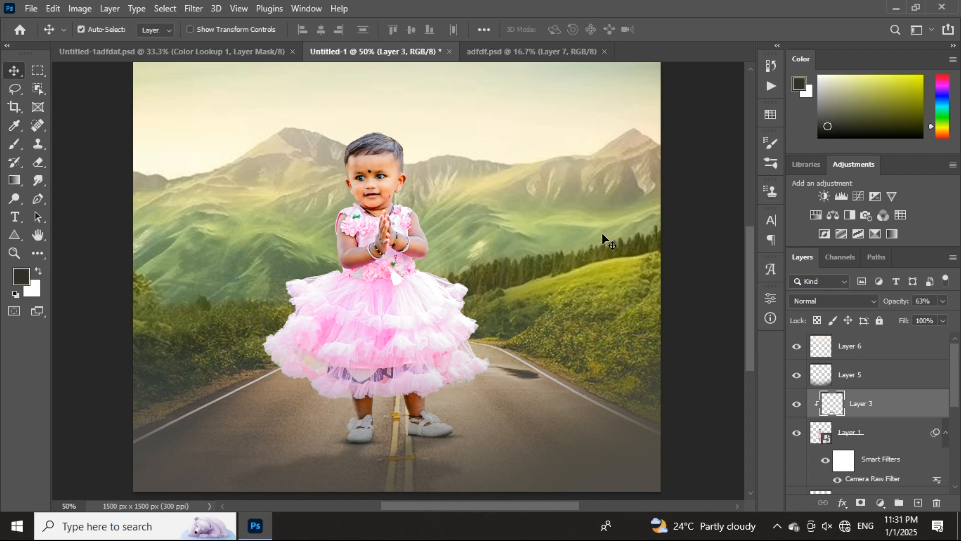
key("i")
left_click(516, 264)
key("v")
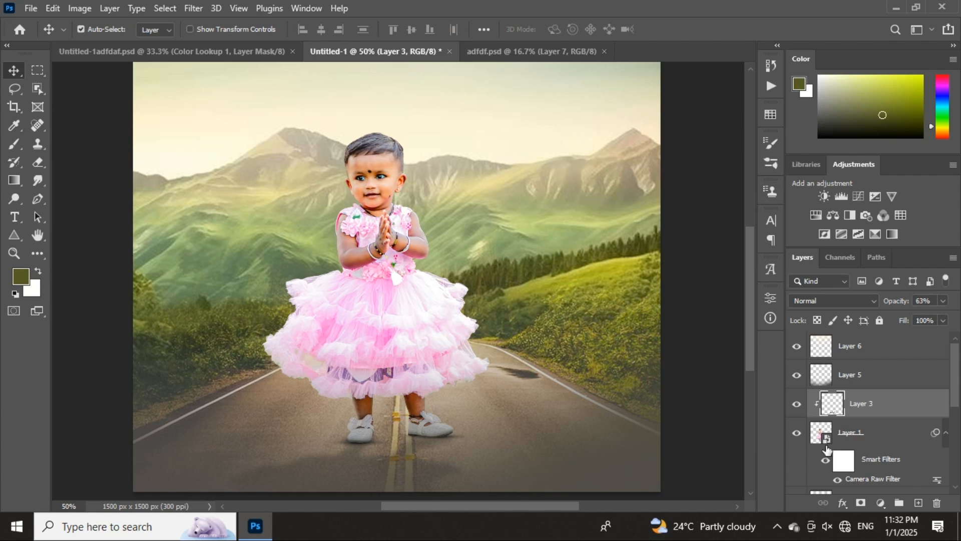
- Add a Solid Color fill layer in the sampled olive green and clip it to the child cutout
left_click(880, 501)
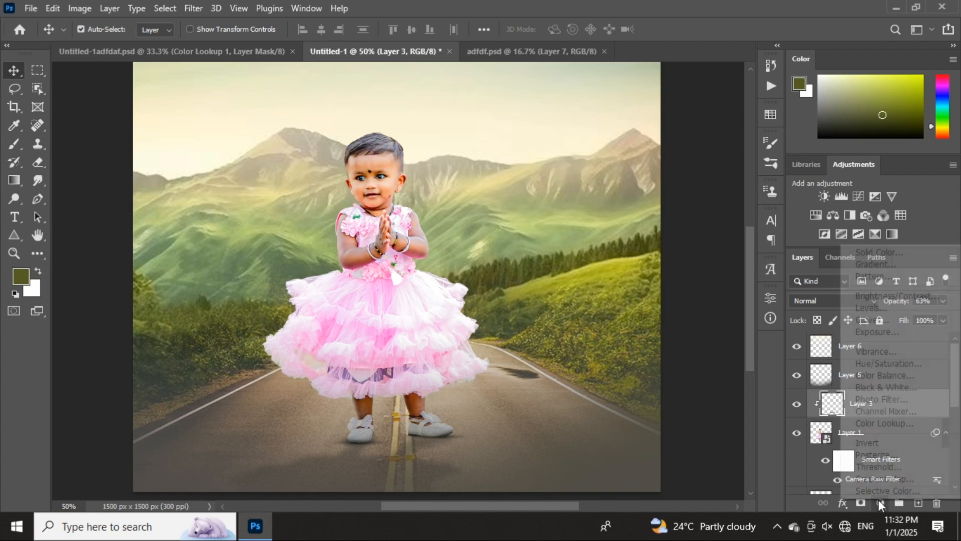
left_click(848, 251)
left_click(887, 262)
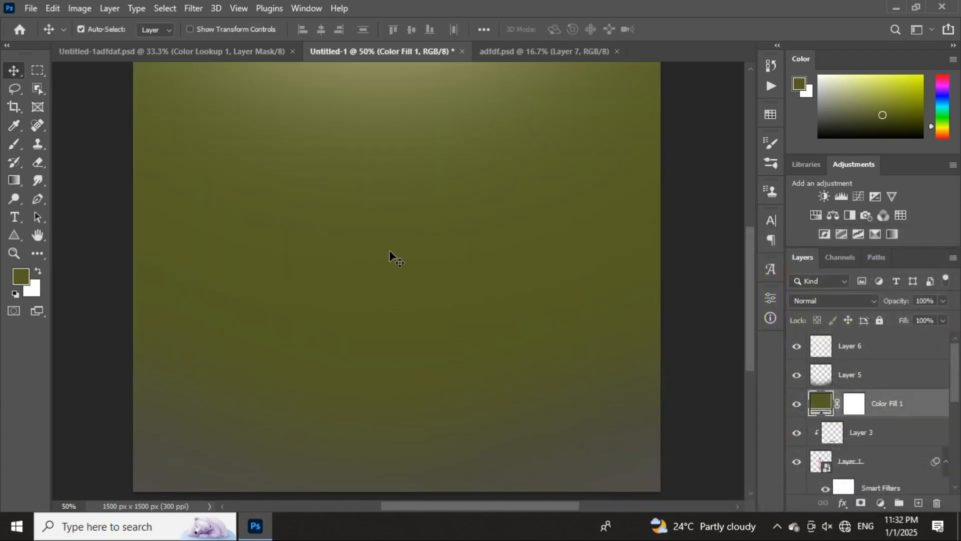
scroll(402, 251, "down", 1)
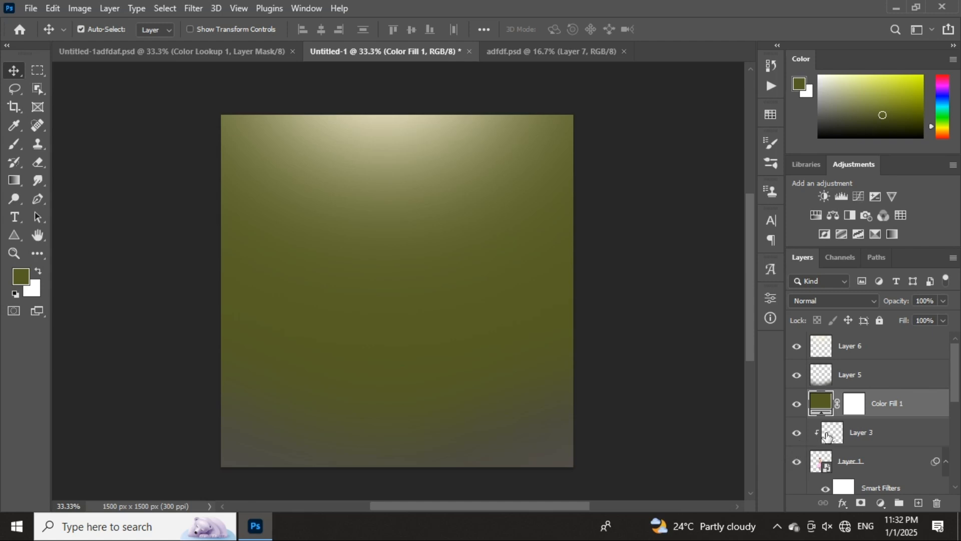
right_click(876, 412)
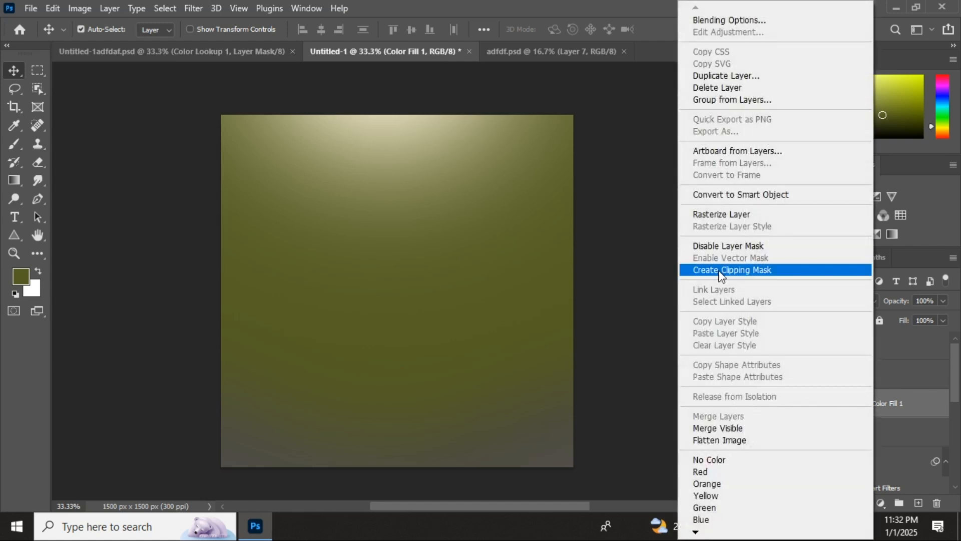
left_click(736, 270)
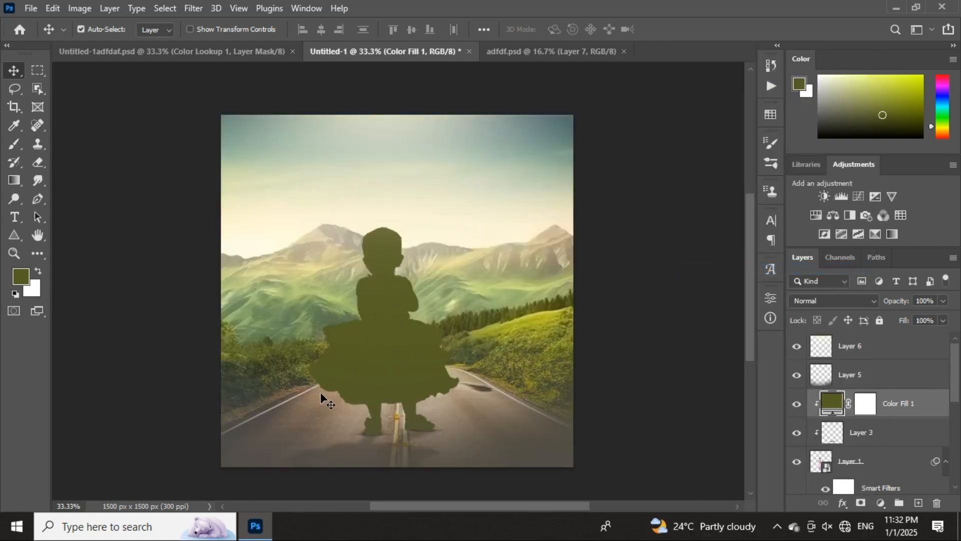
- Set the olive fill layer's blend mode to Soft Light and its opacity to 69%
left_click(822, 301)
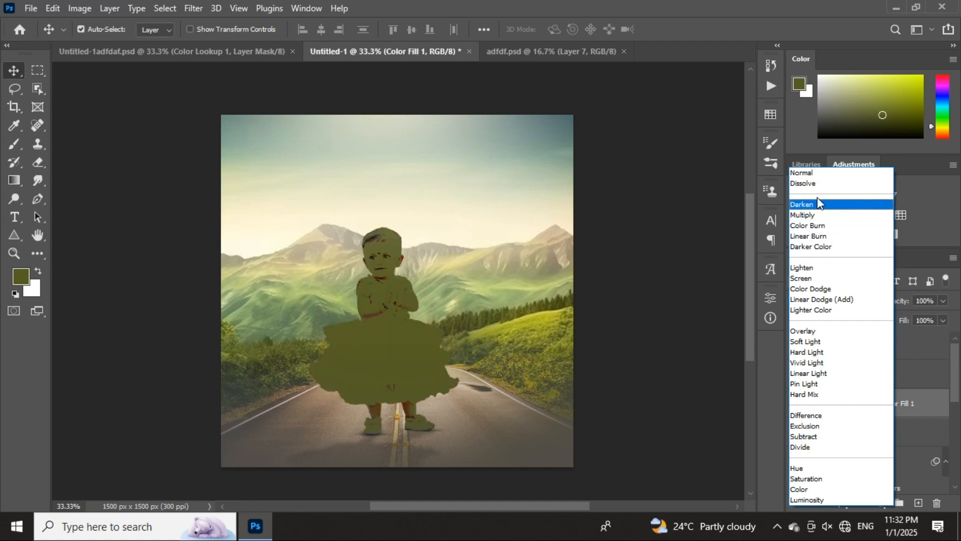
left_click(803, 345)
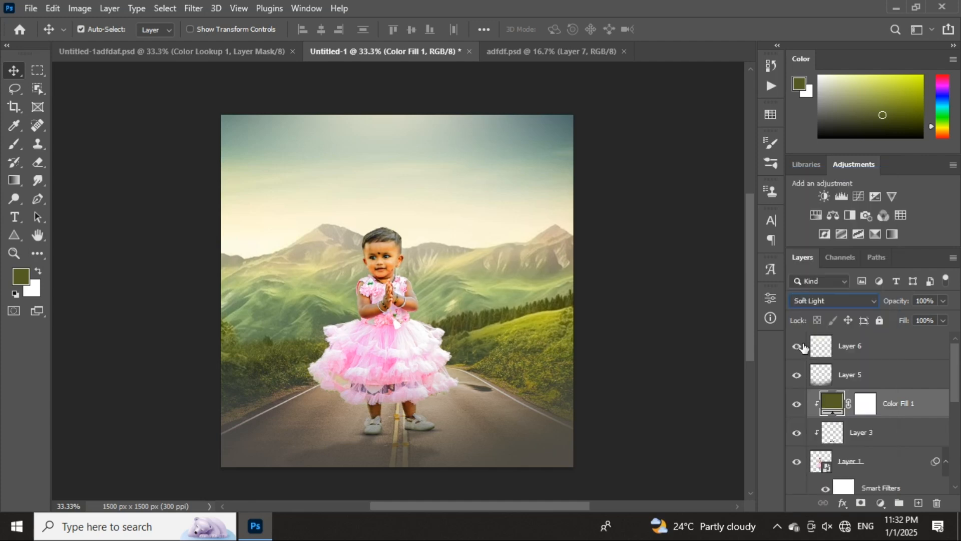
left_click_drag(898, 302, 699, 314)
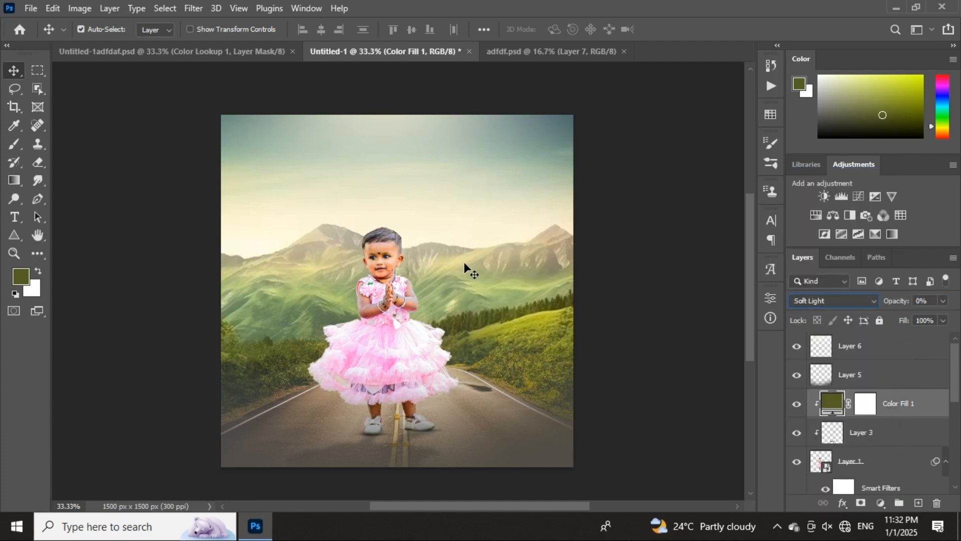
key("ctrl+plus")
key("ctrl+plus")
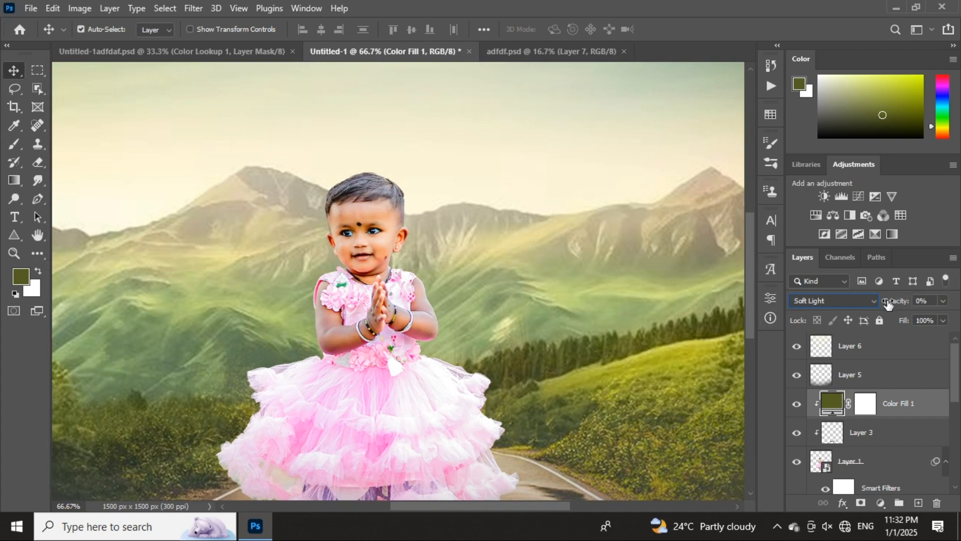
left_click_drag(888, 304, 906, 308)
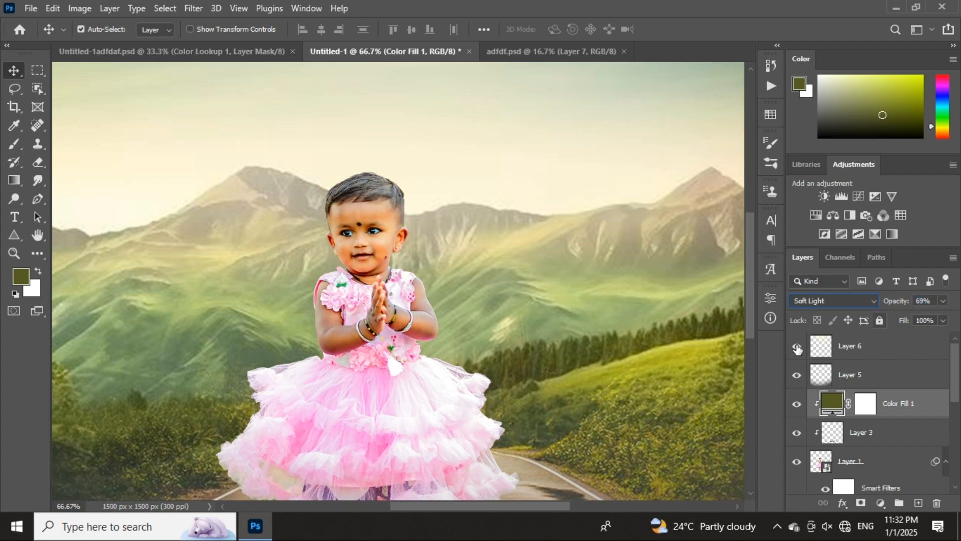
- Compare the child with and without the olive fill by toggling that layer's visibility
left_click(795, 409)
left_click(795, 409)
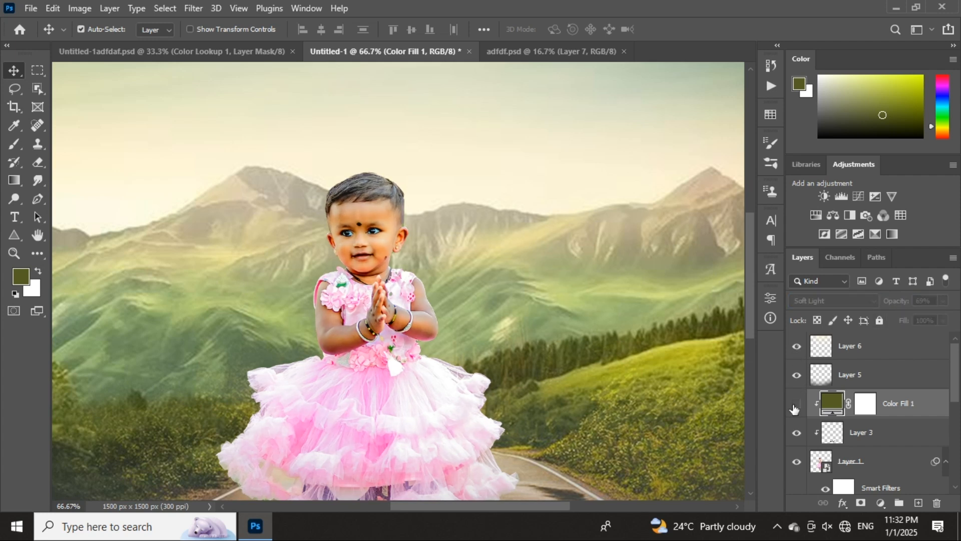
left_click(795, 409)
left_click(795, 409)
left_click(795, 409)
left_click(795, 407)
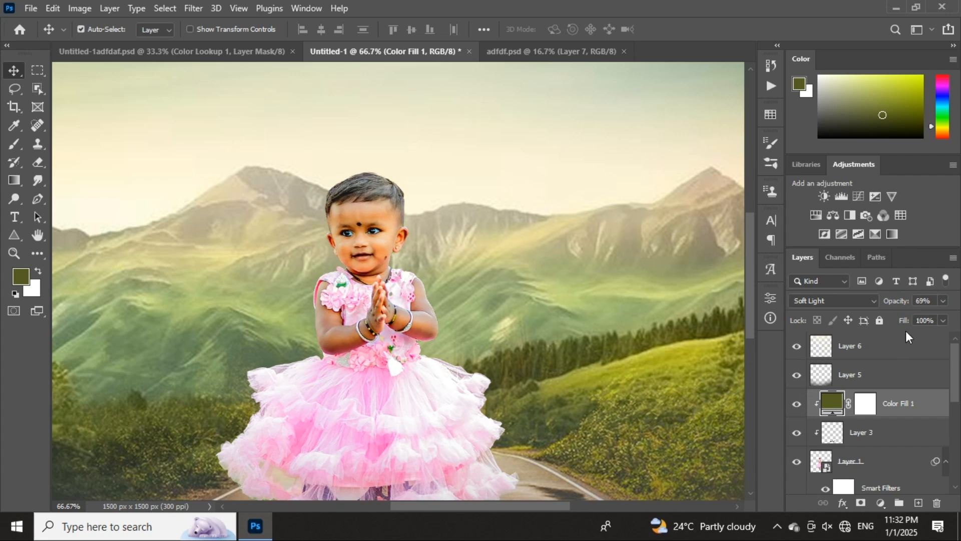
- Lower the fill layer's opacity to 65% and change its colour to the more saturated olive 696b0e
left_click_drag(906, 306, 892, 304)
double_click(834, 406)
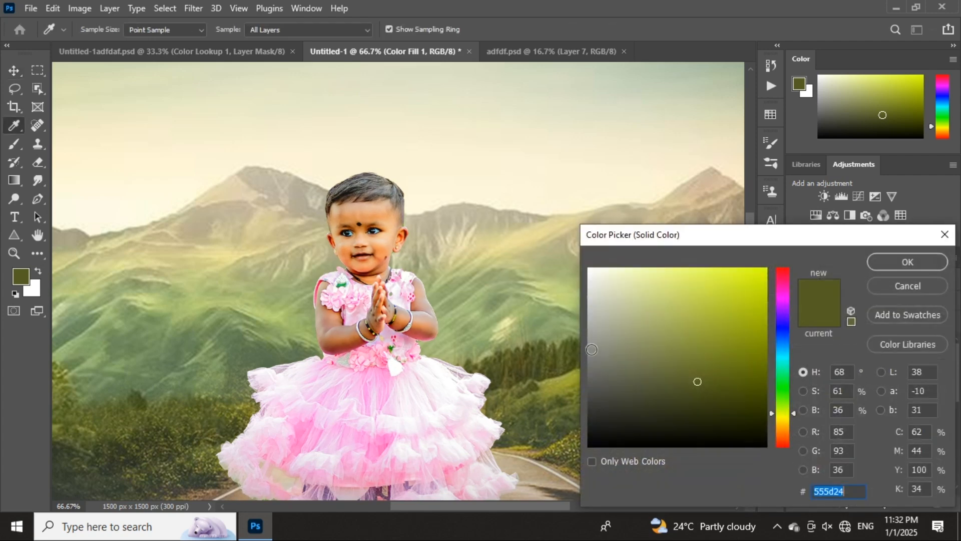
left_click(556, 303)
left_click(540, 244)
left_click(499, 321)
left_click(205, 411)
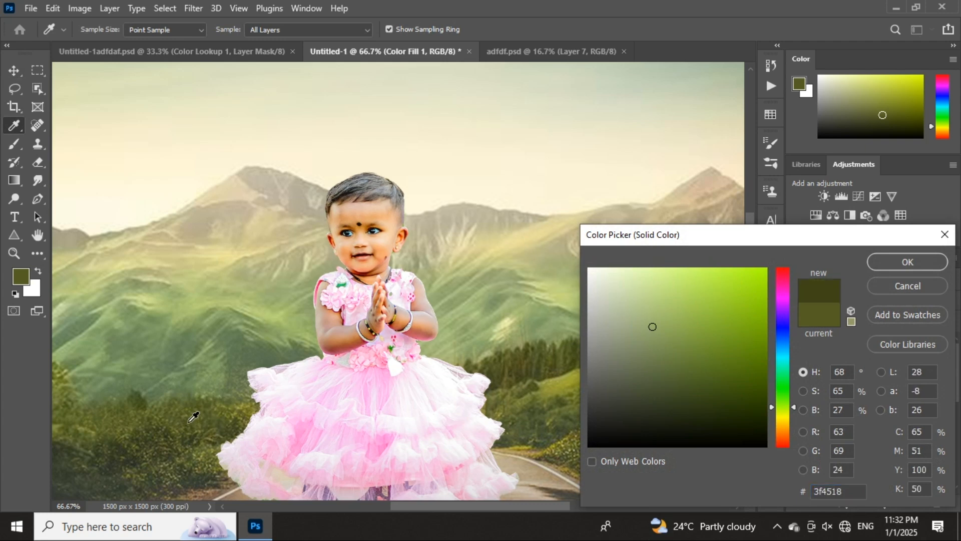
left_click(518, 363)
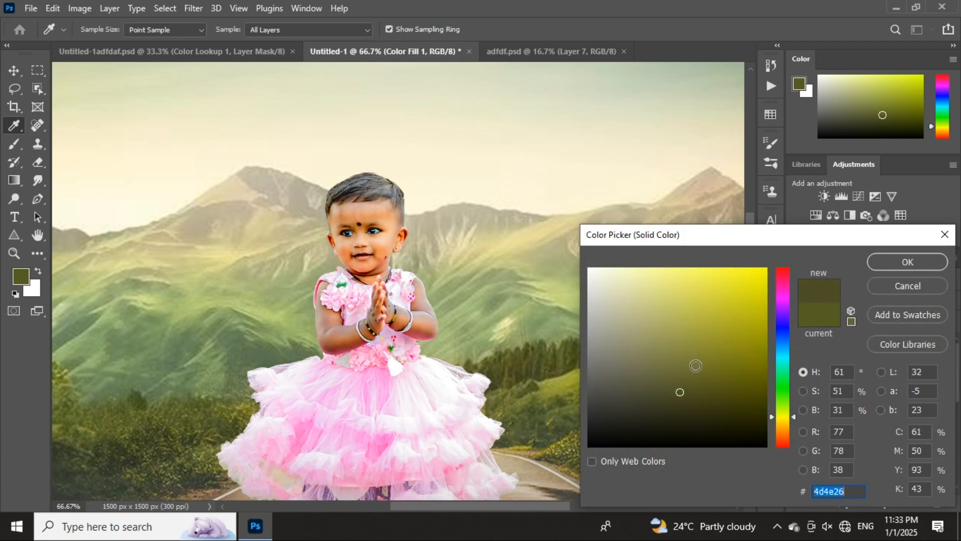
left_click(727, 369)
left_click(742, 359)
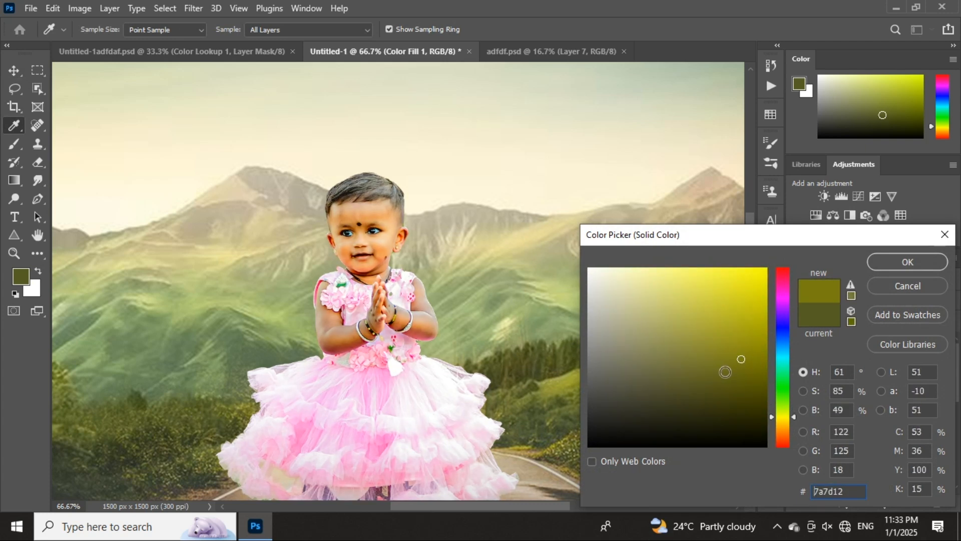
mouse_move(726, 372)
left_mouse_down()
mouse_move(730, 387)
mouse_move(744, 372)
left_mouse_up()
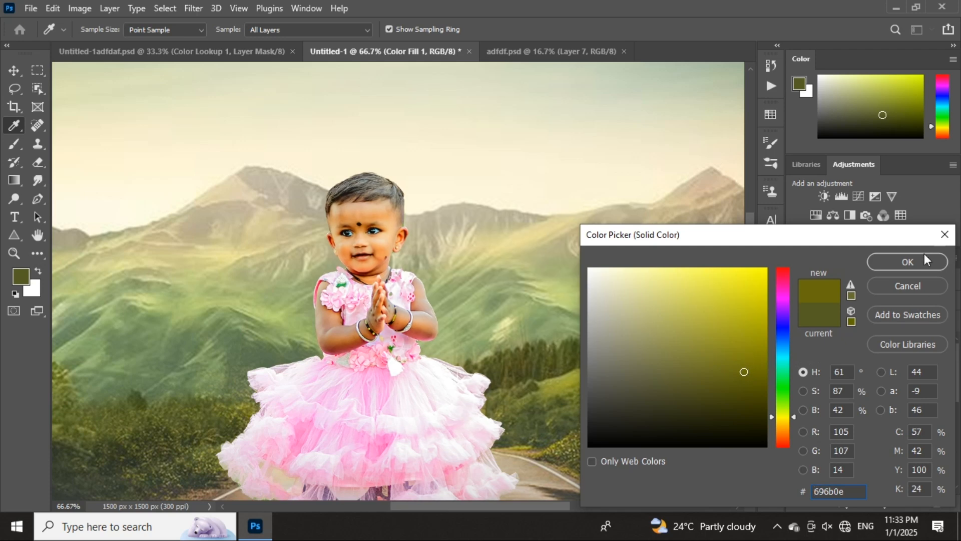
left_click(908, 262)
- Reduce the olive fill layer's opacity to 49%, checking the child with the fill hidden and shown
left_click(901, 302)
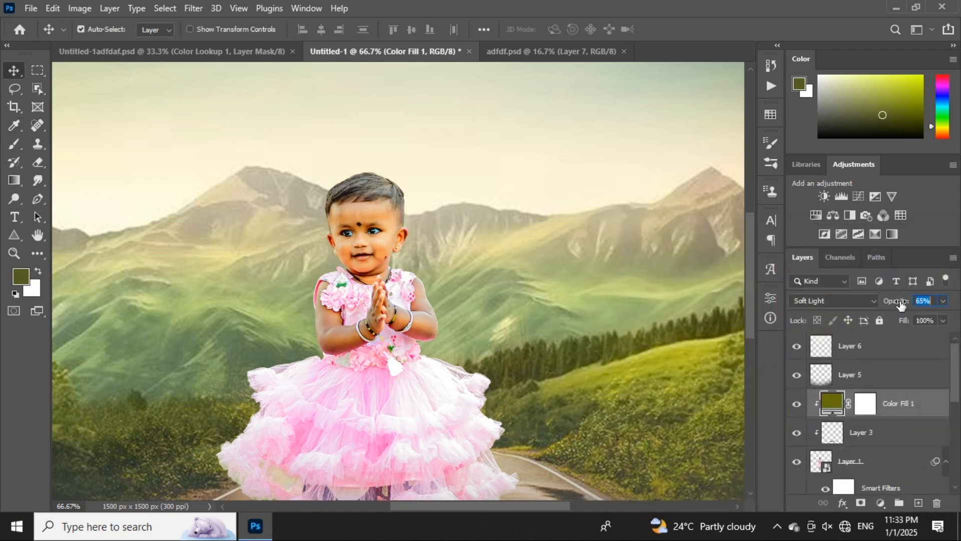
left_click_drag(901, 304, 897, 304)
left_click(796, 402)
left_click(796, 403)
left_click(796, 403)
left_click(795, 403)
left_click_drag(897, 303, 889, 304)
key("ctrl+minus")
key("ctrl+minus")
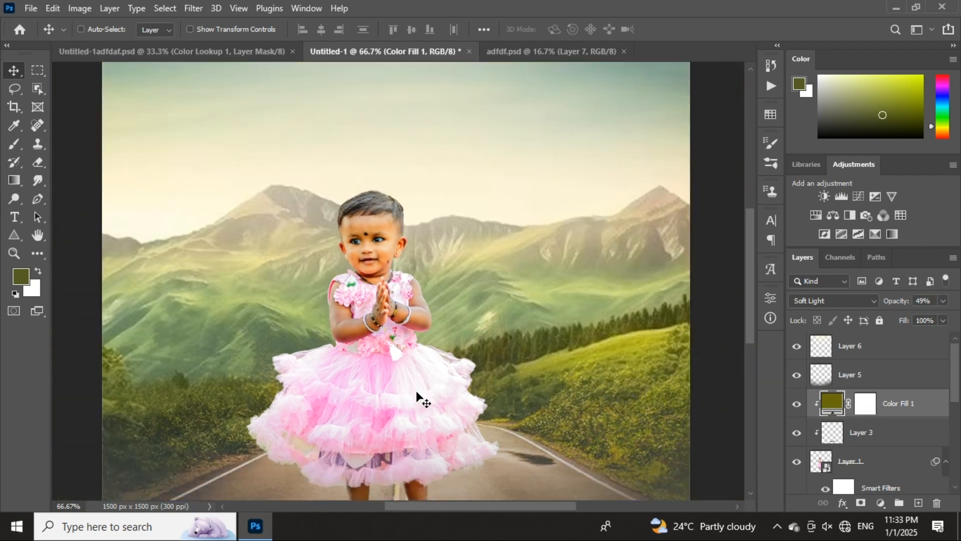
- Select the child cutout's smart object layer and sample olive green from the background hills as the foreground colour
left_click(823, 459)
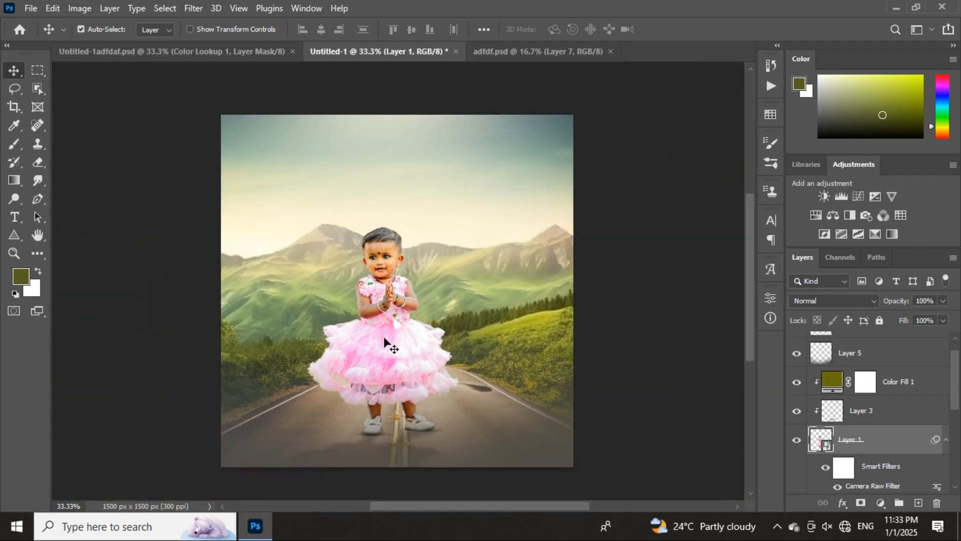
key("i")
left_click(472, 317)
key("v")
key("i")
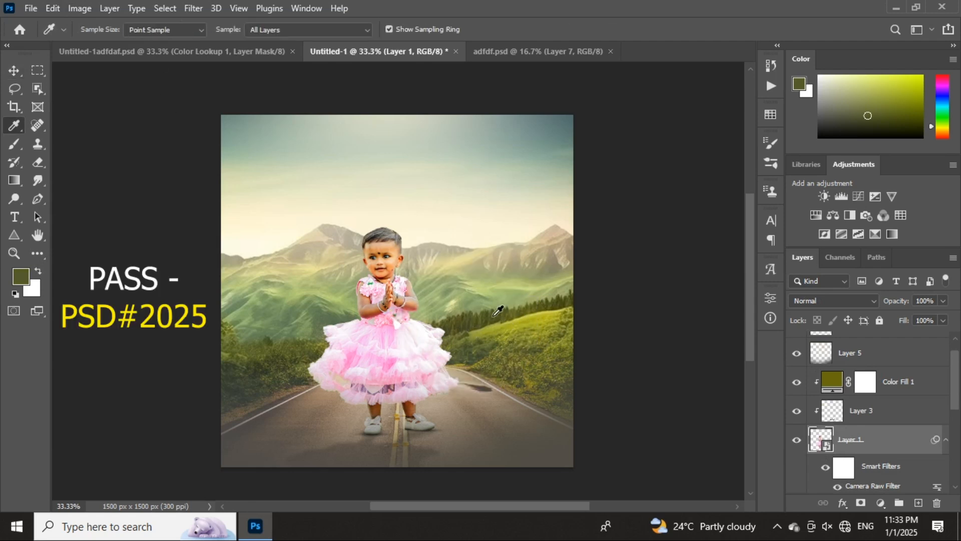
key("v")
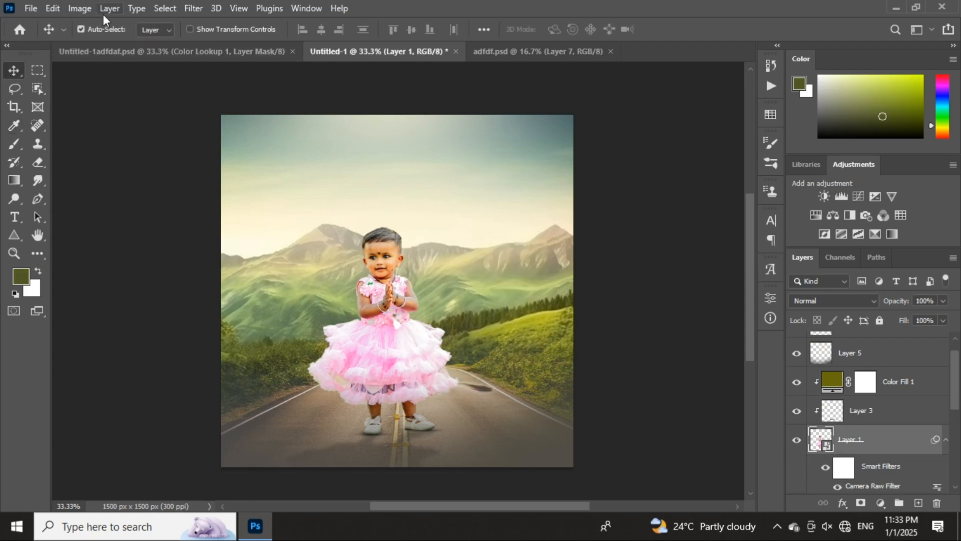
- Start a Photo Filter on the child cutout layer and set its custom colour to the sampled olive green 4e5822
left_click(79, 8)
mouse_move(81, 45)
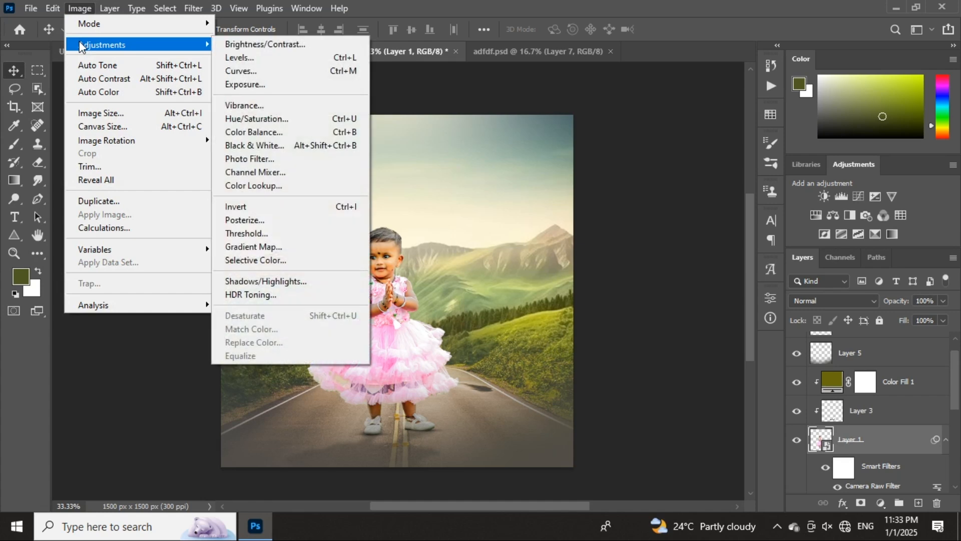
left_click(274, 158)
left_click_drag(407, 104, 572, 137)
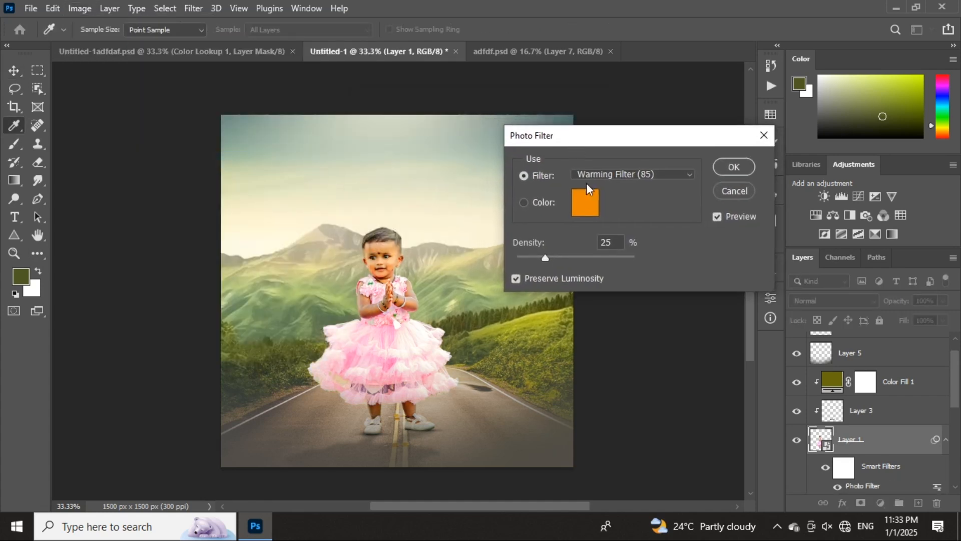
left_click(586, 201)
left_click(25, 275)
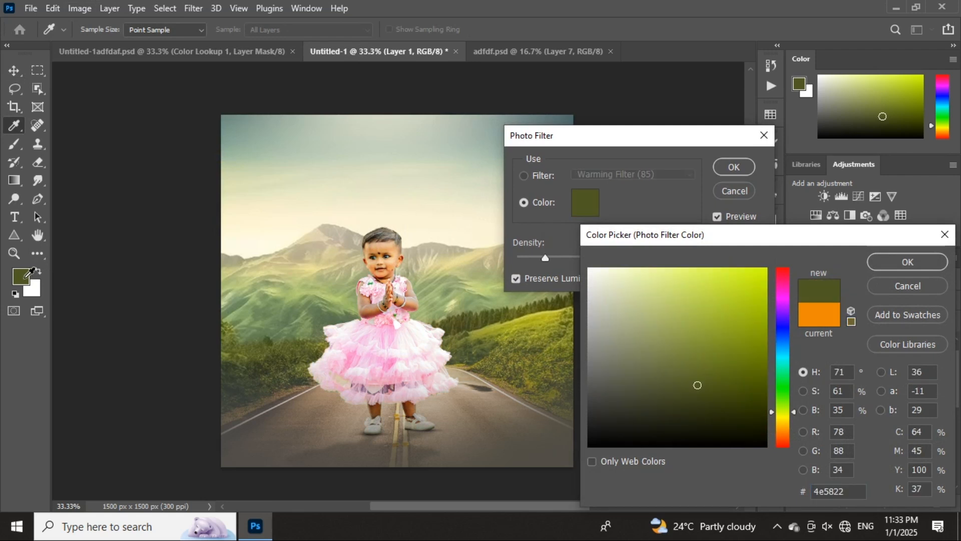
left_click(908, 262)
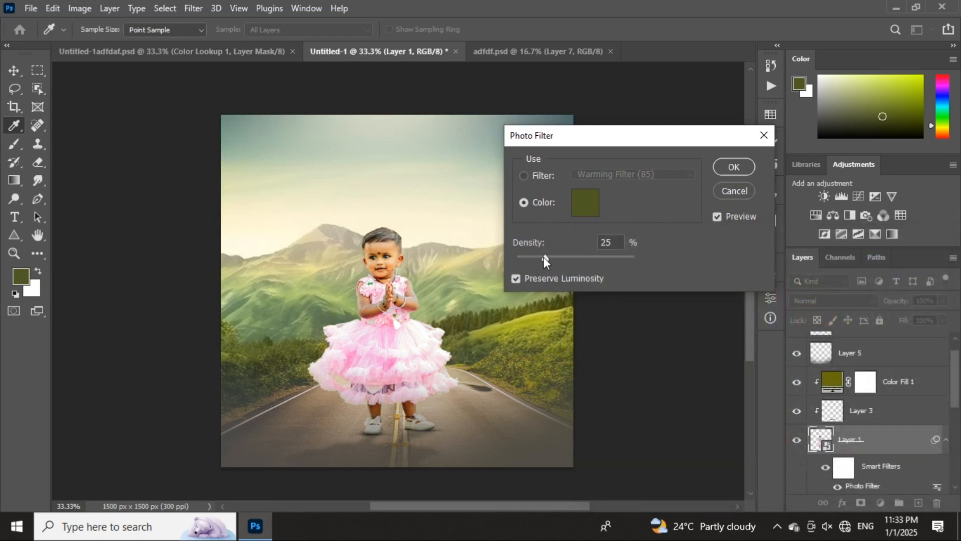
- Try the Photo Filter at 100% density, reduce it to a moderate tint, and apply the filter to the child
left_click_drag(544, 257, 568, 262)
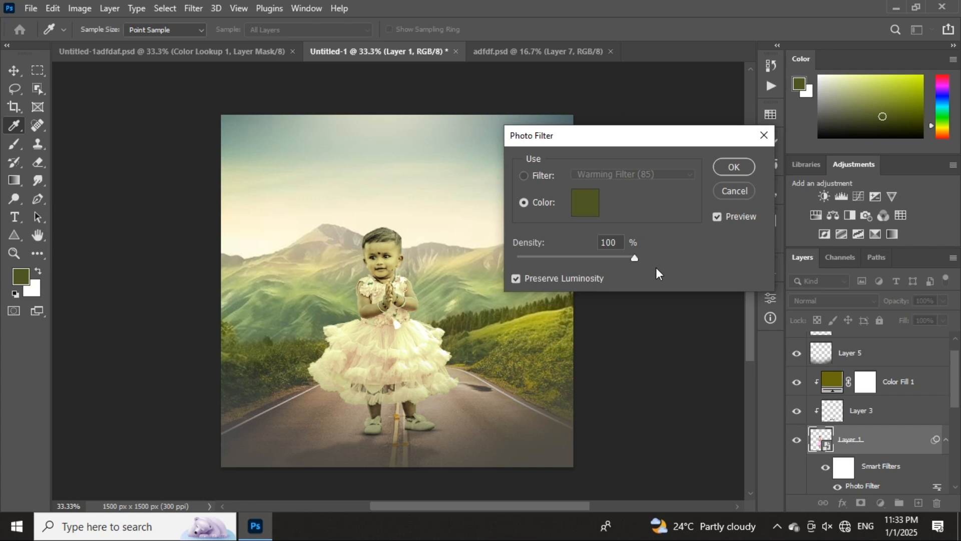
left_click_drag(656, 267, 580, 257)
left_click(732, 167)
key("v")
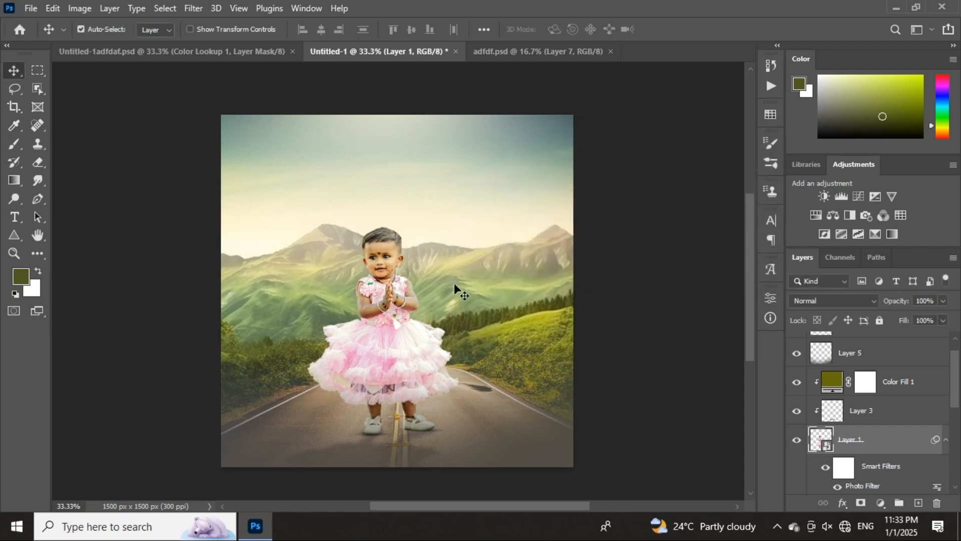
- Add a new empty layer directly above the child cutout layer, clipped to it
key("ctrl+plus")
key("ctrl+plus")
key("ctrl+plus")
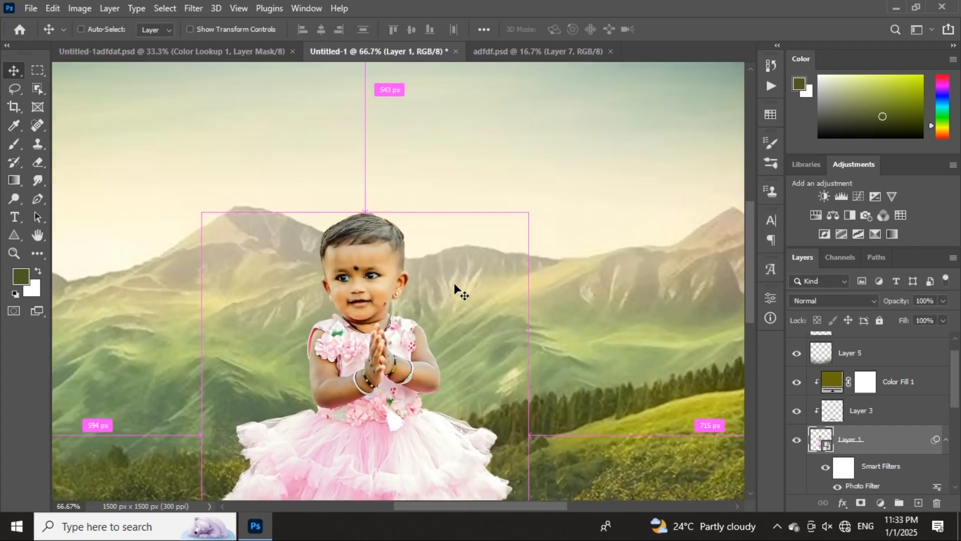
left_click(389, 314)
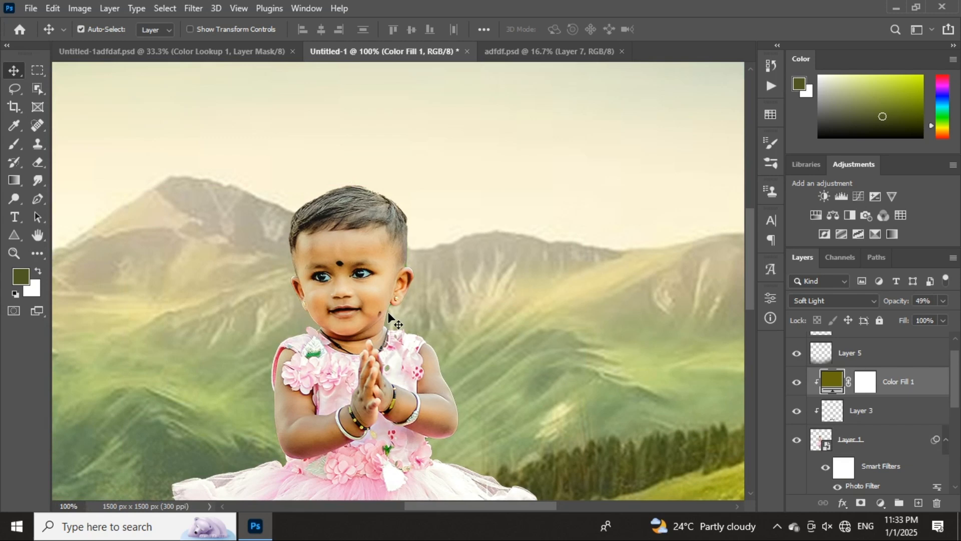
left_click(804, 450)
left_click(920, 502)
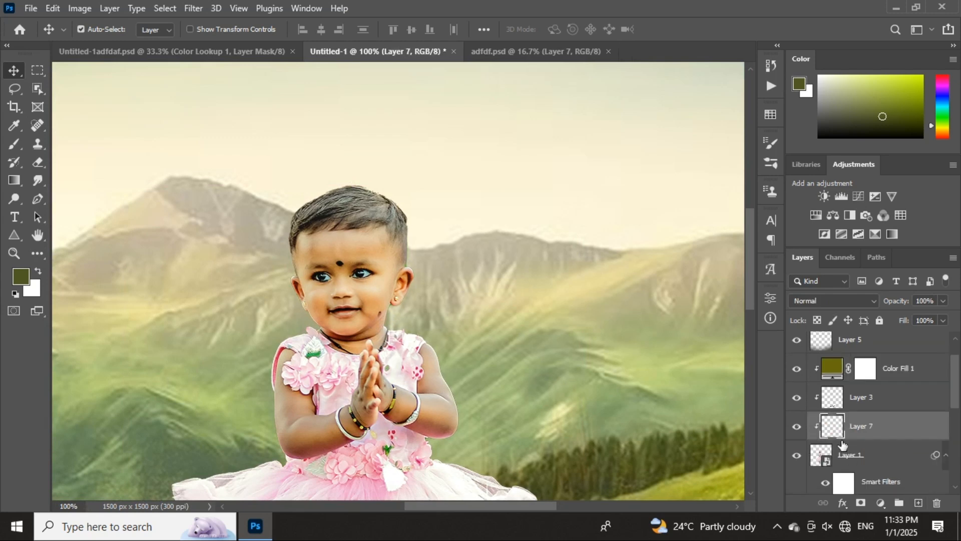
- Switch to the Brush tool and reduce the brush size to 50 px
left_click(14, 145)
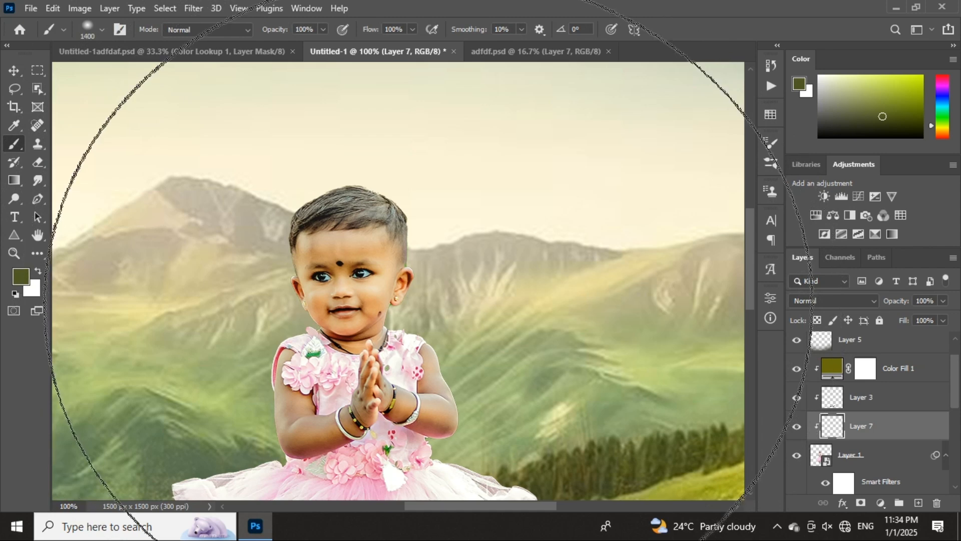
key("bracketleft")
key("bracketleft")
key("bracketleft")
key("bracketleft")
key("bracketleft")
key("bracketleft")
key("bracketleft")
key("bracketleft")
key("bracketleft")
key("bracketleft")
key("bracketleft")
key("bracketleft")
key("bracketleft")
key("bracketleft")
key("bracketleft")
key("bracketleft")
key("bracketleft")
key("bracketleft")
key("bracketleft")
key("bracketleft")
right_click(845, 432)
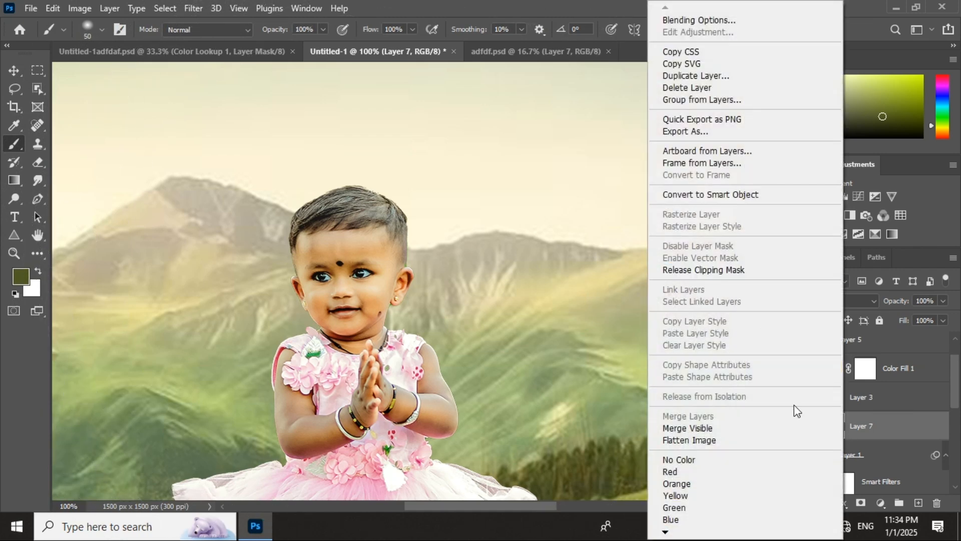
left_click(882, 431)
right_click(872, 436)
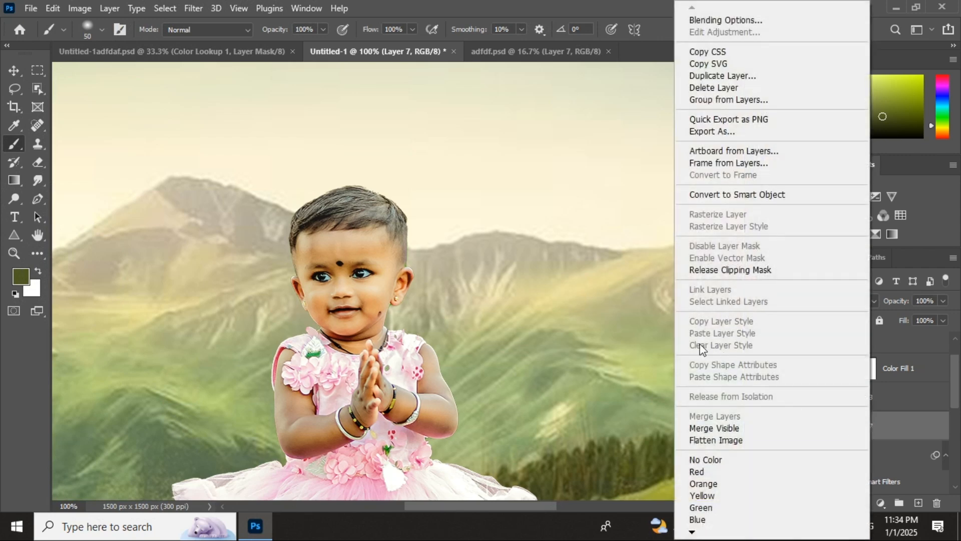
left_click(884, 435)
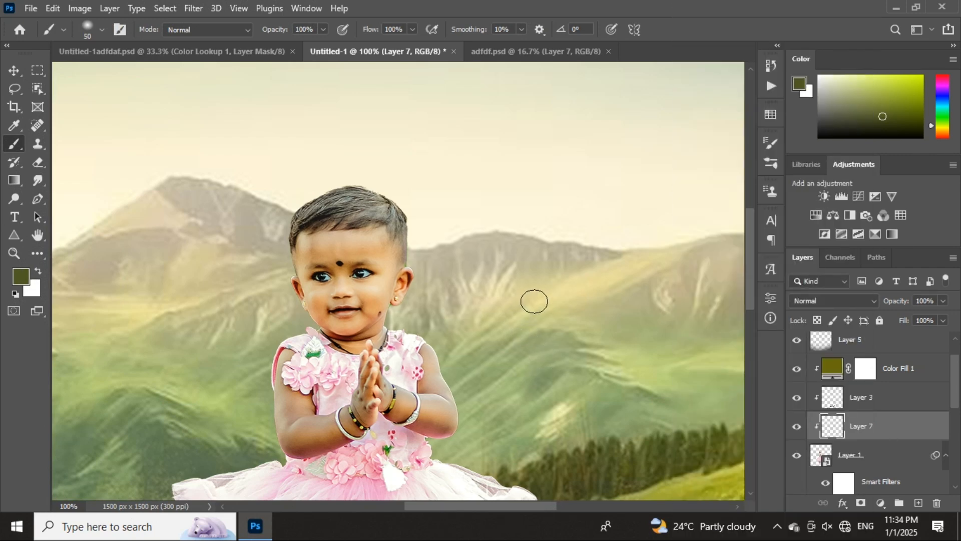
- Sample the pale cream of the sky above the mountains as the brush colour and enlarge the brush to 200 px
key("i")
left_click(578, 215)
key("b")
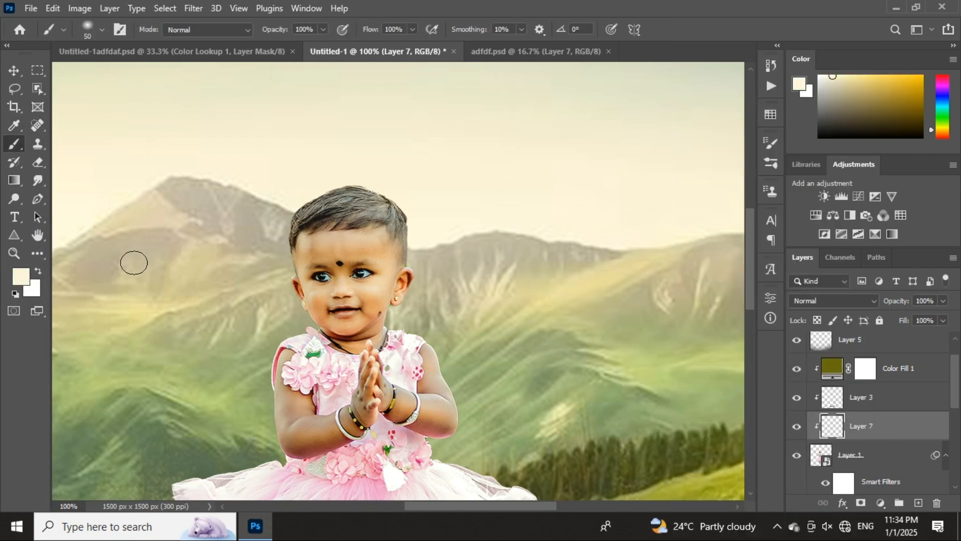
key("bracketright")
key("bracketright")
key("bracketright")
key("bracketright")
key("bracketright")
key("bracketright")
key("bracketright")
key("bracketright")
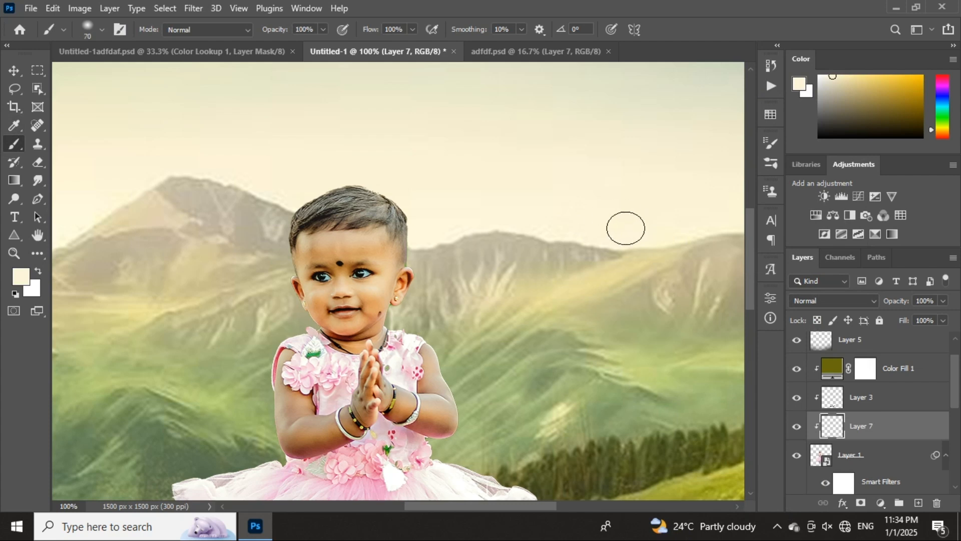
key("bracketright")
- Set the new clipped layer's blend mode to Soft Light and its opacity to 50%
left_click(819, 304)
left_click(817, 340)
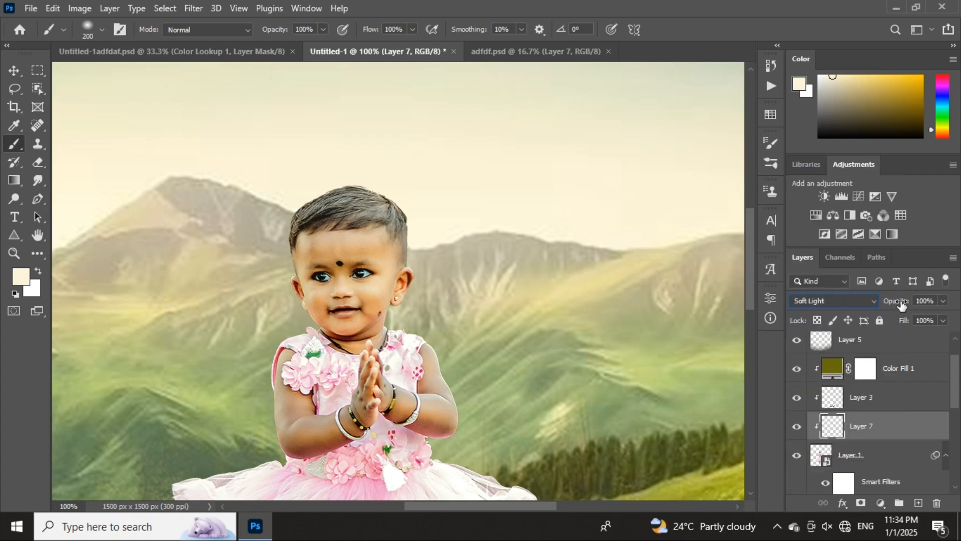
left_click_drag(902, 304, 876, 302)
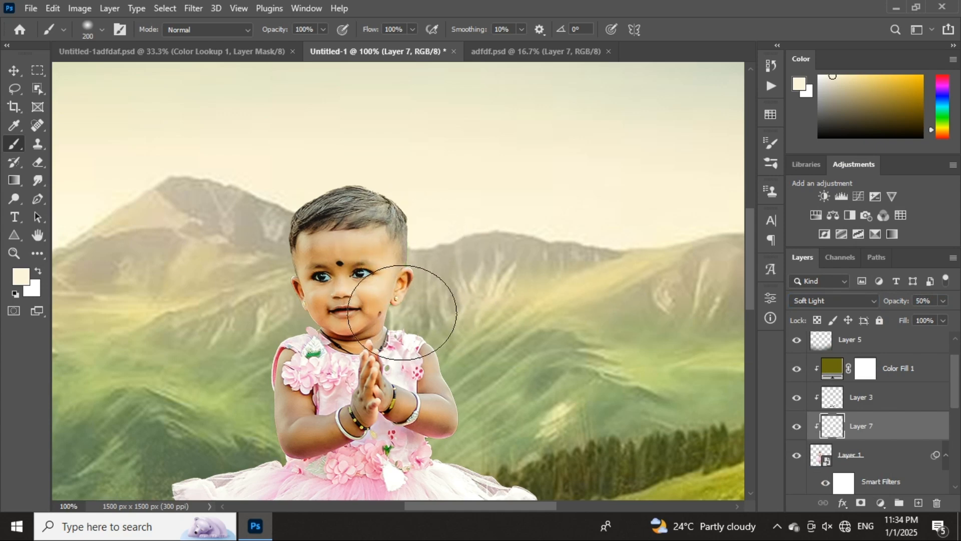
- Paint soft cream light over the child's face, arms and dress on the clipped Soft Light layer
left_click_drag(503, 335, 479, 206)
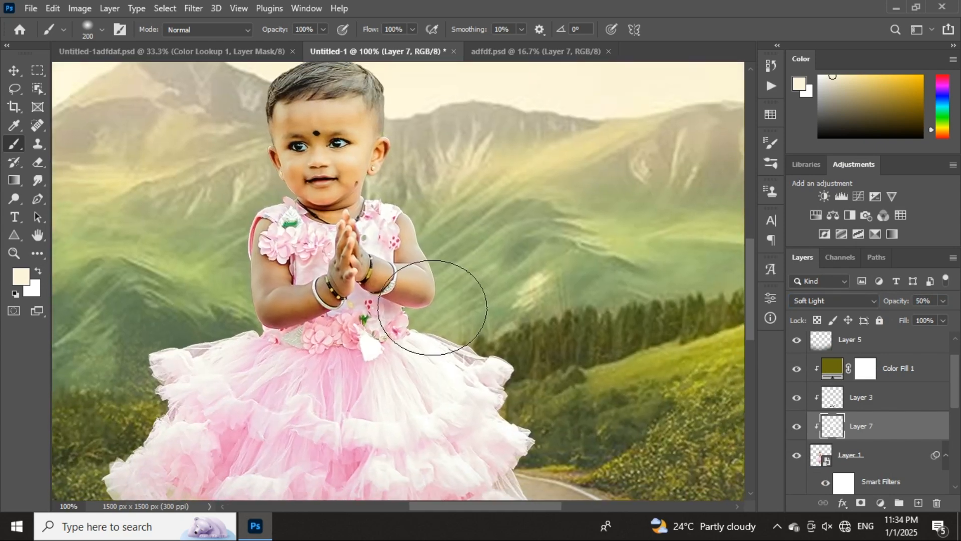
left_click_drag(464, 305, 503, 383)
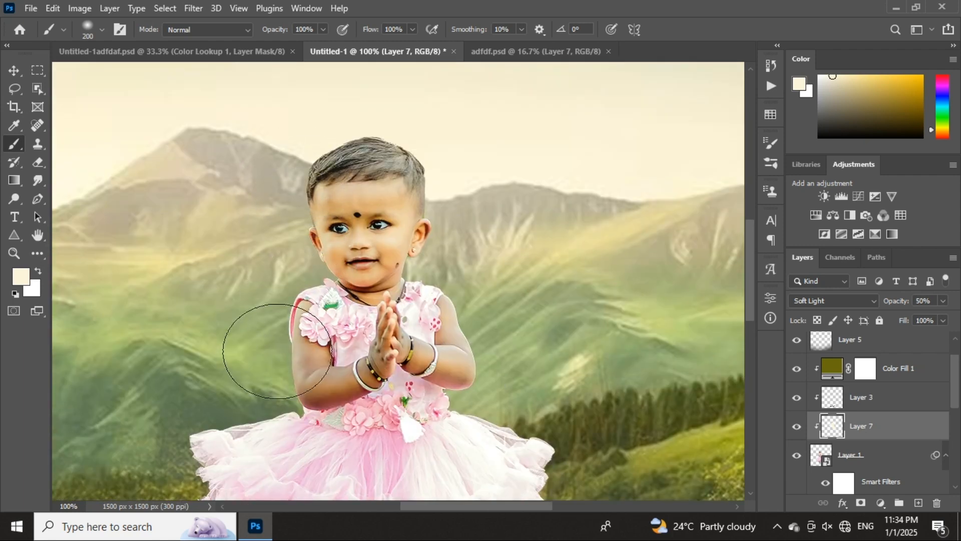
left_click_drag(309, 385, 330, 313)
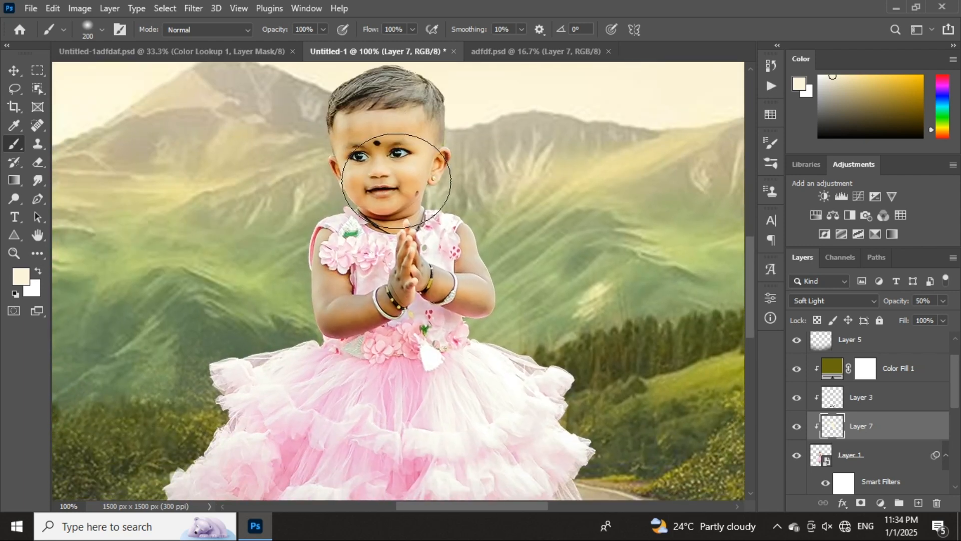
scroll(397, 220, "up", 2)
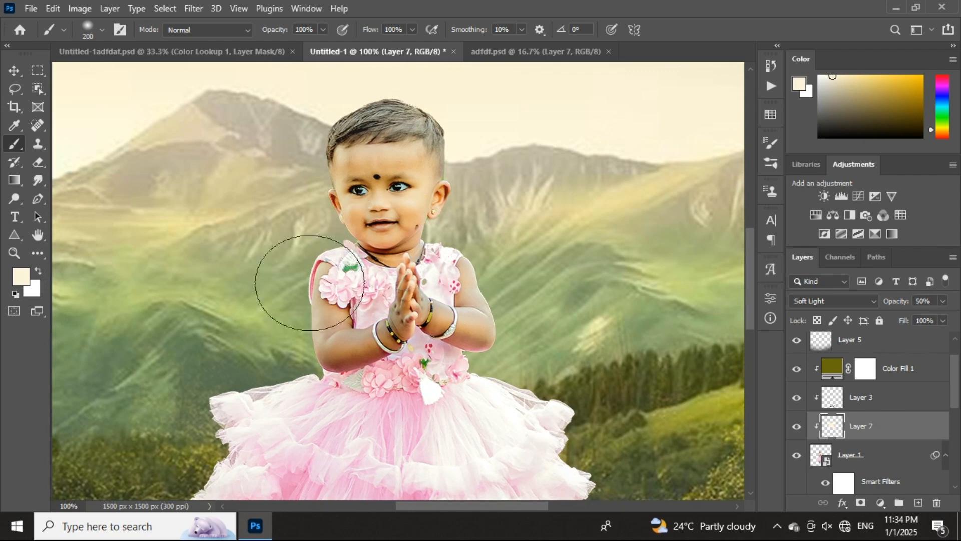
- Look through the smudge and brush tool variants to choose the Mixer Brush Tool
left_click(35, 181)
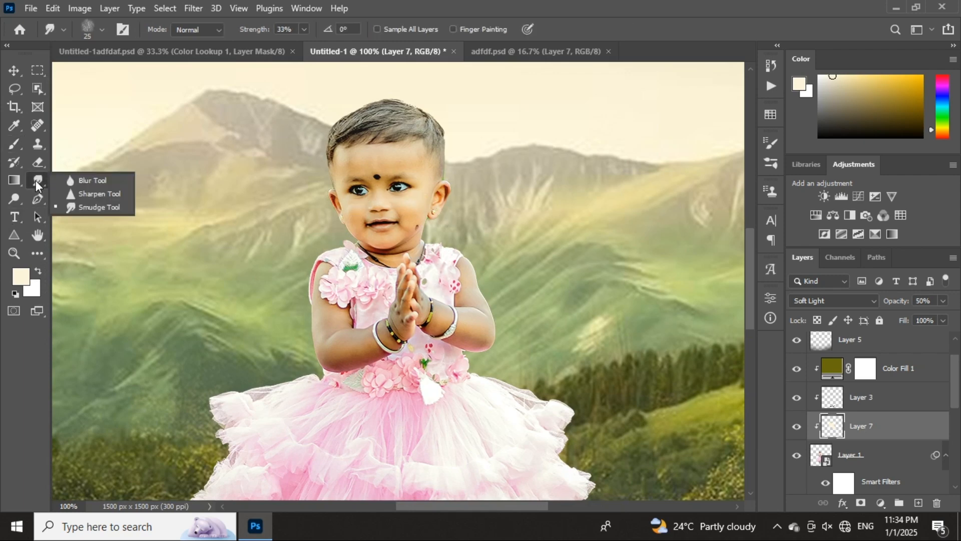
left_click(16, 137)
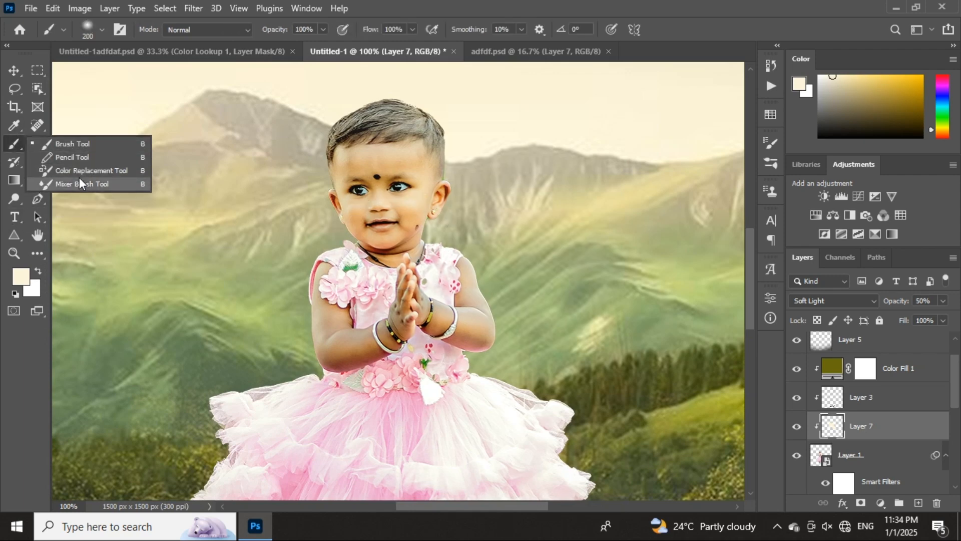
mouse_move(498, 2)
left_mouse_down()
mouse_move(485, 70)
mouse_move(449, 109)
left_mouse_up()
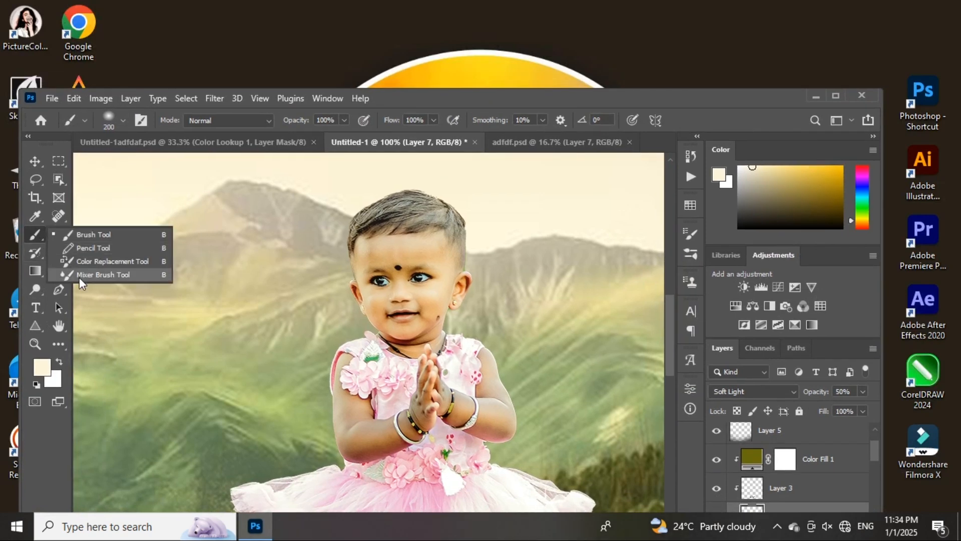
double_click(449, 100)
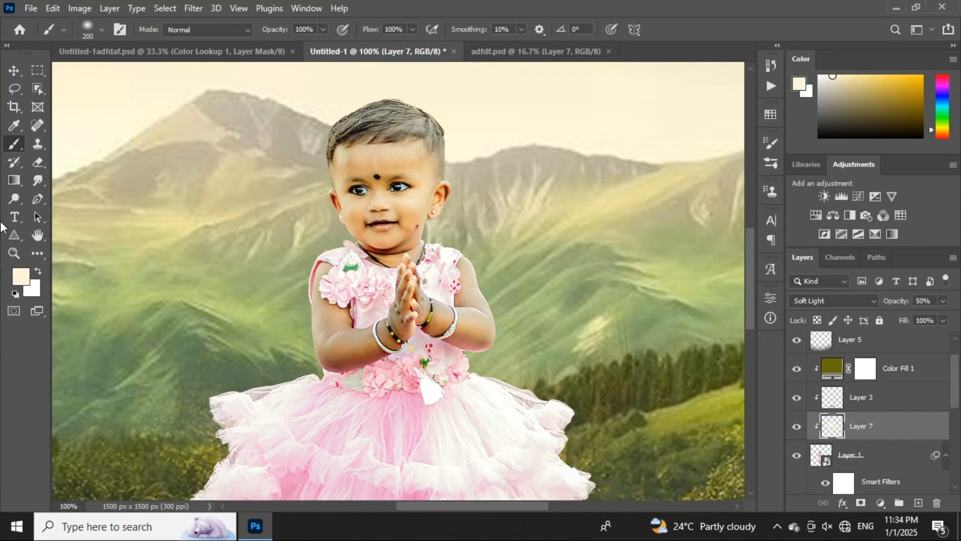
right_click(20, 149)
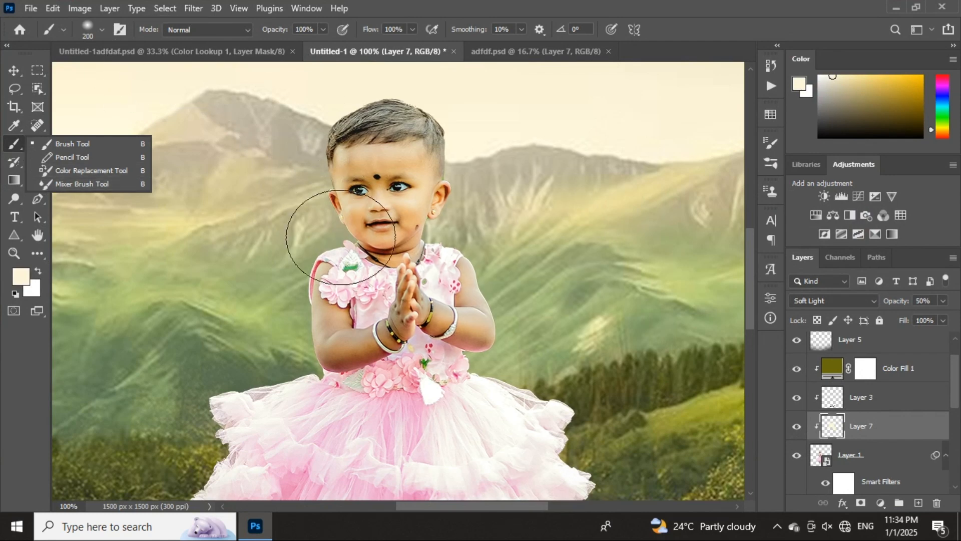
left_click(211, 407)
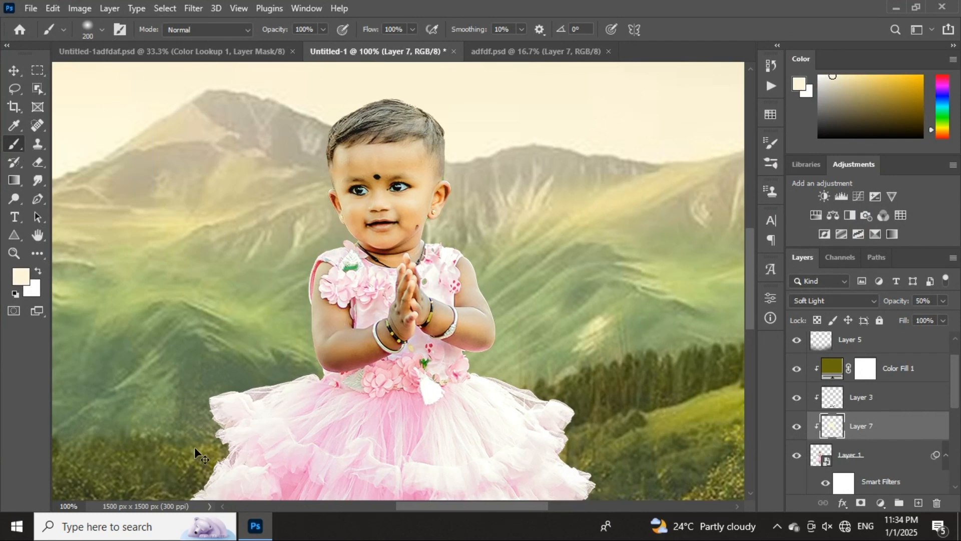
- Lower Layer 7's opacity to 34% and toggle its visibility to compare the effect
key("ctrl+minus")
key("ctrl+minus")
key("ctrl+minus")
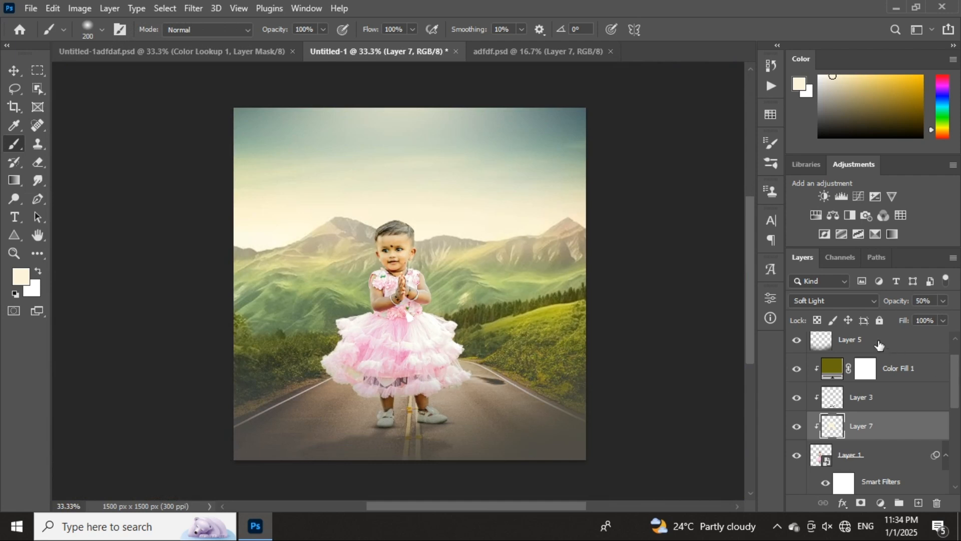
left_click_drag(885, 306, 875, 304)
left_click(798, 428)
left_click(797, 428)
left_click(798, 428)
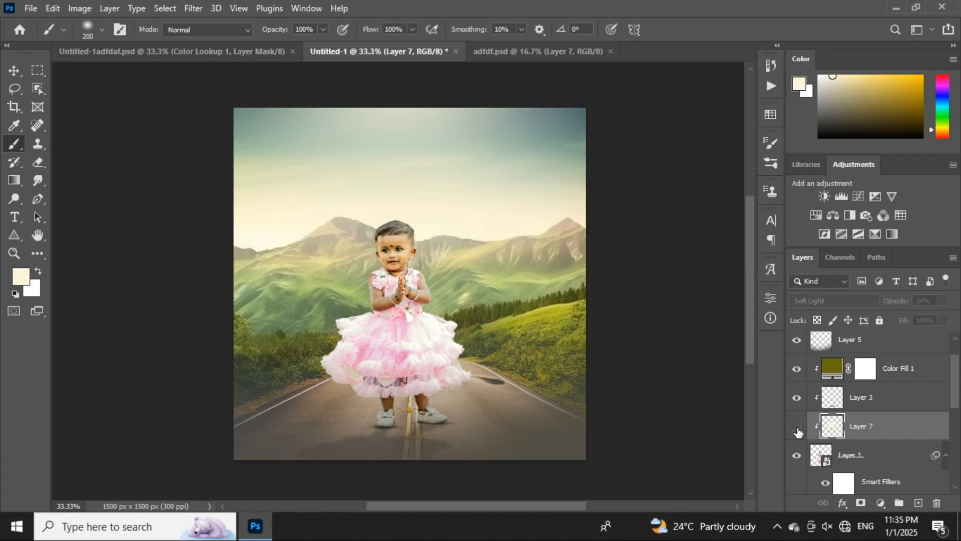
left_click(798, 428)
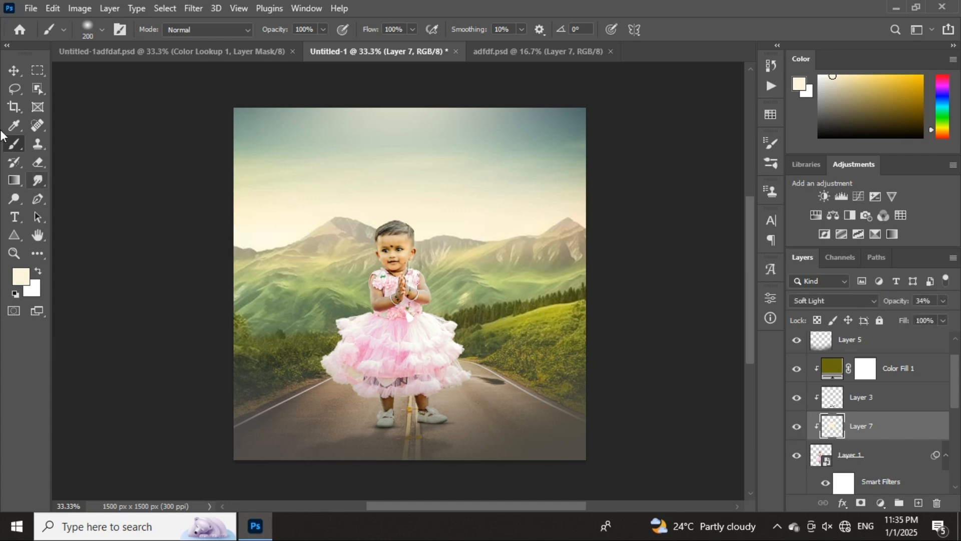
- Check the finished design in the Untitled-1adfdaf.psd document for reference and return to the Untitled-1 document
left_click(12, 71)
scroll(419, 303, "up", 1)
left_click(256, 56)
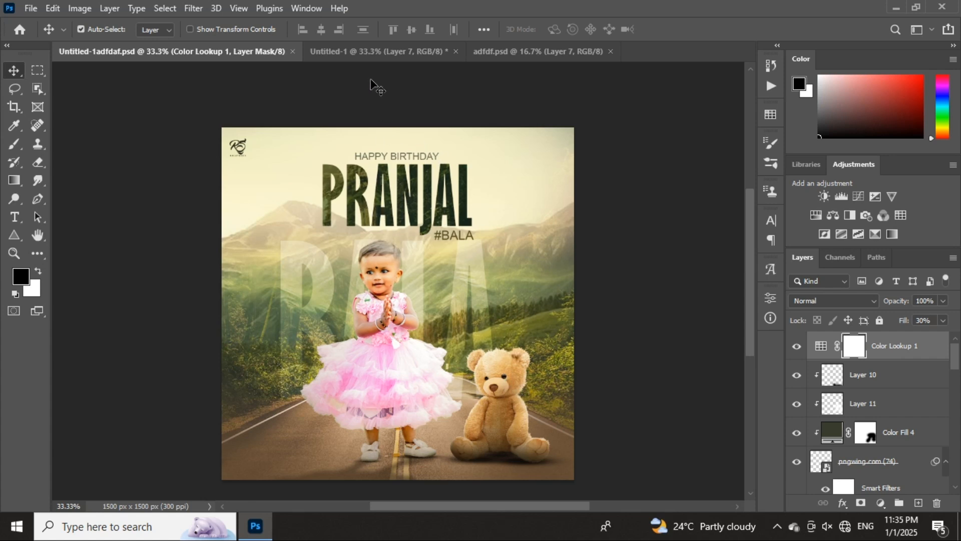
left_click(379, 51)
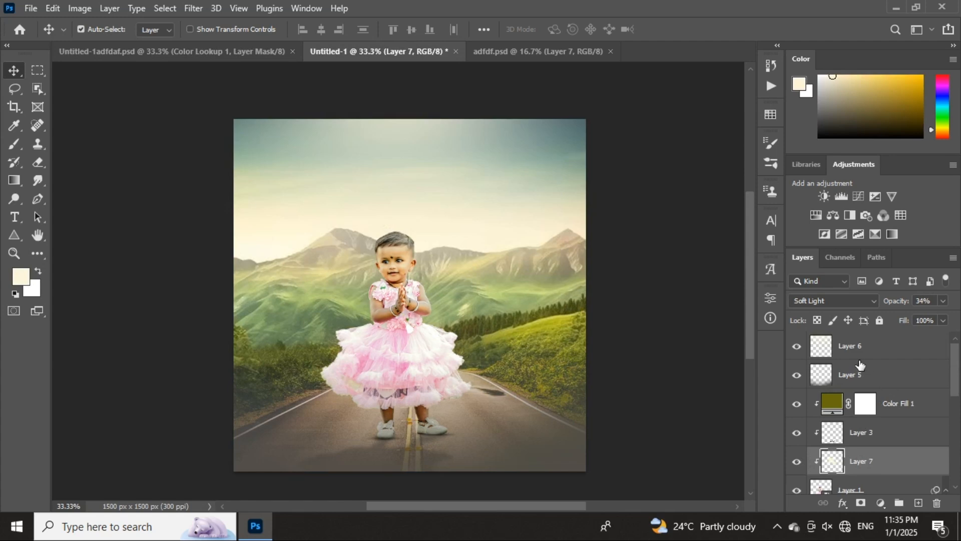
- Place the linked teddy bear image pngwing.com (74) above Layer 6, scaled to about 28% on the road beside the child
left_click(835, 355)
left_click(30, 6)
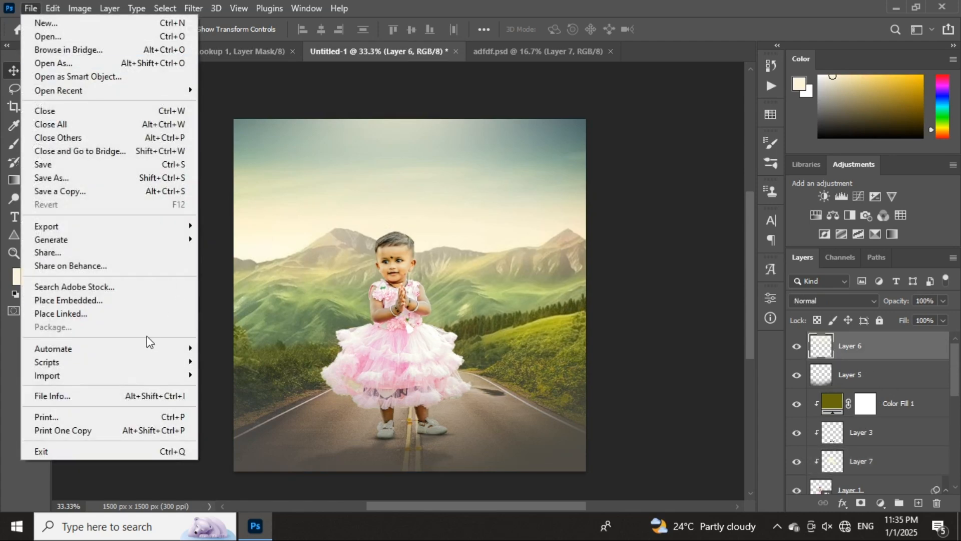
left_click(133, 308)
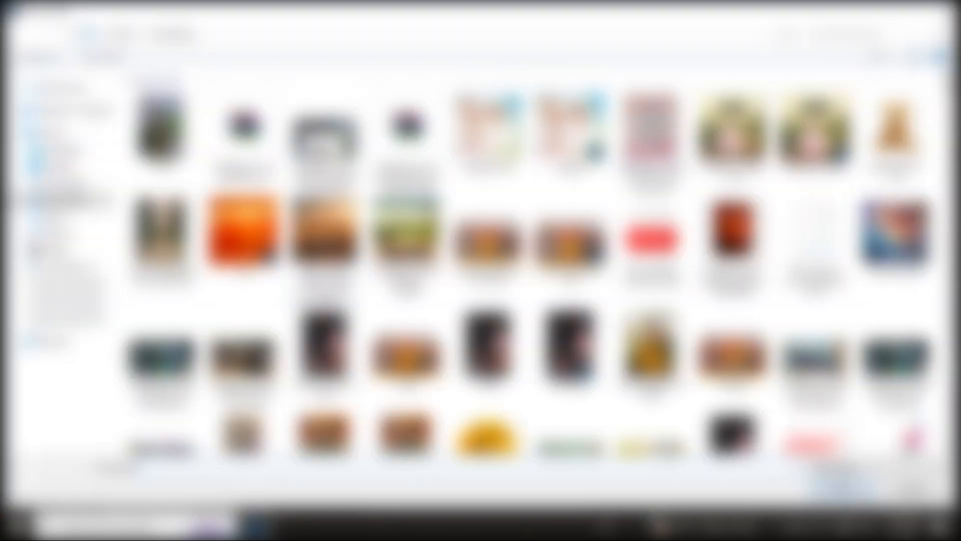
double_click(896, 132)
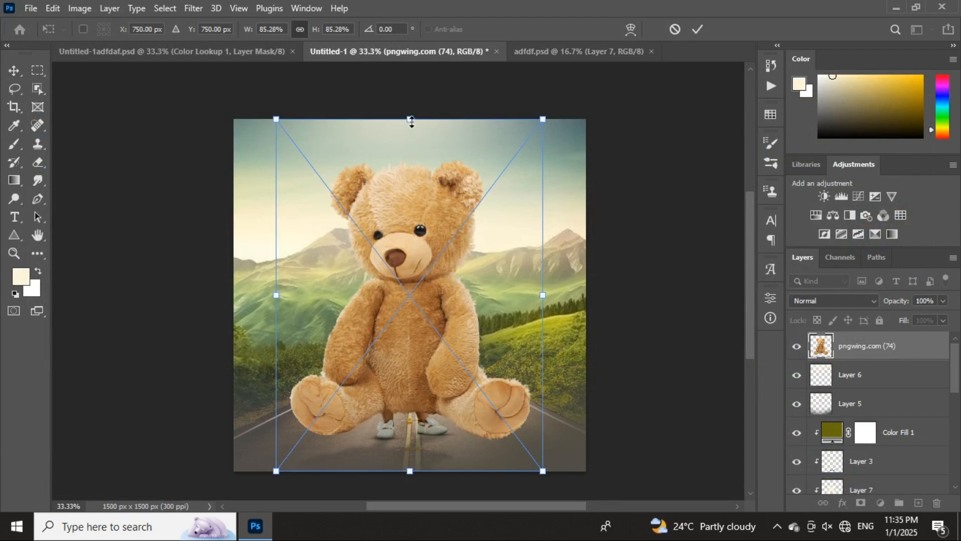
left_click_drag(411, 121, 503, 335)
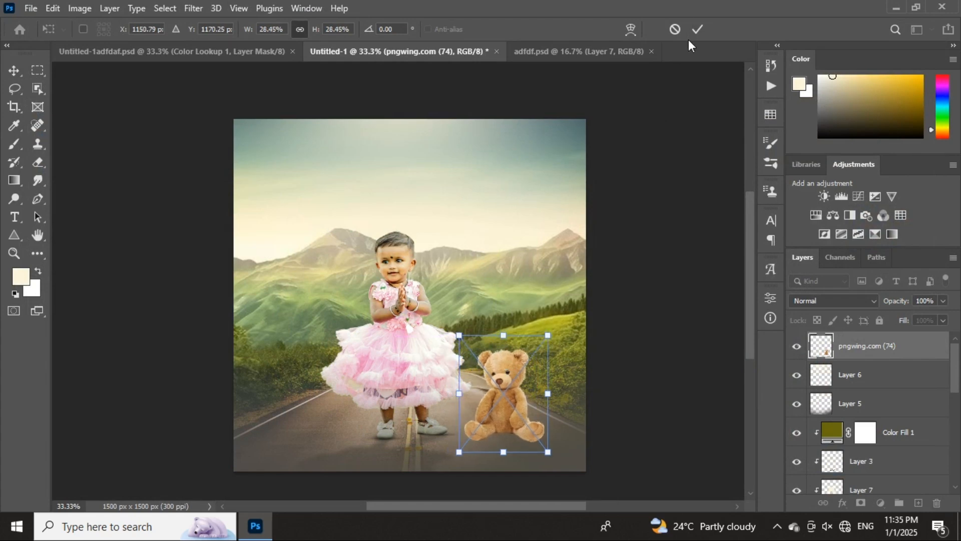
left_click(698, 29)
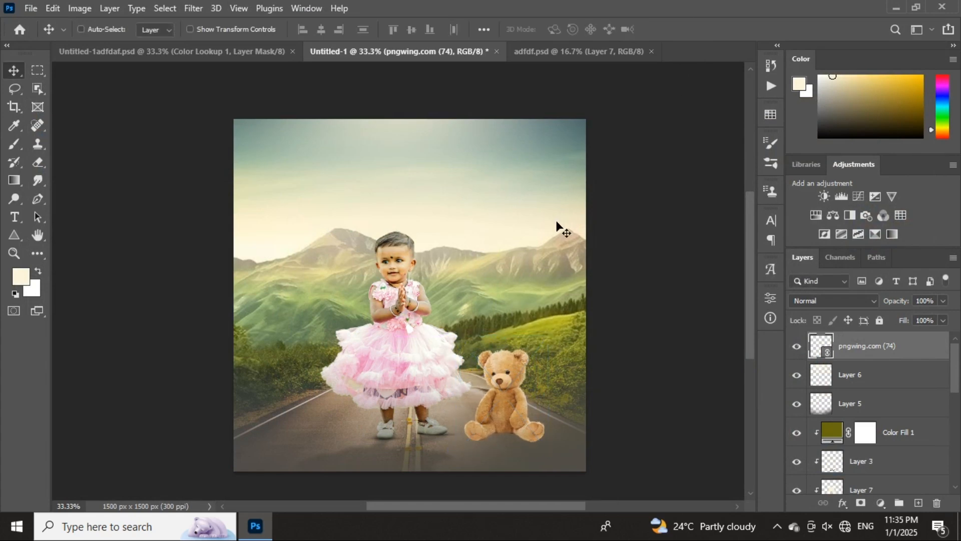
- Add an empty layer directly beneath the teddy bear and prepare a soft, flattened black brush for its shadow
key("ctrl+plus")
left_click_drag(557, 293, 476, 161)
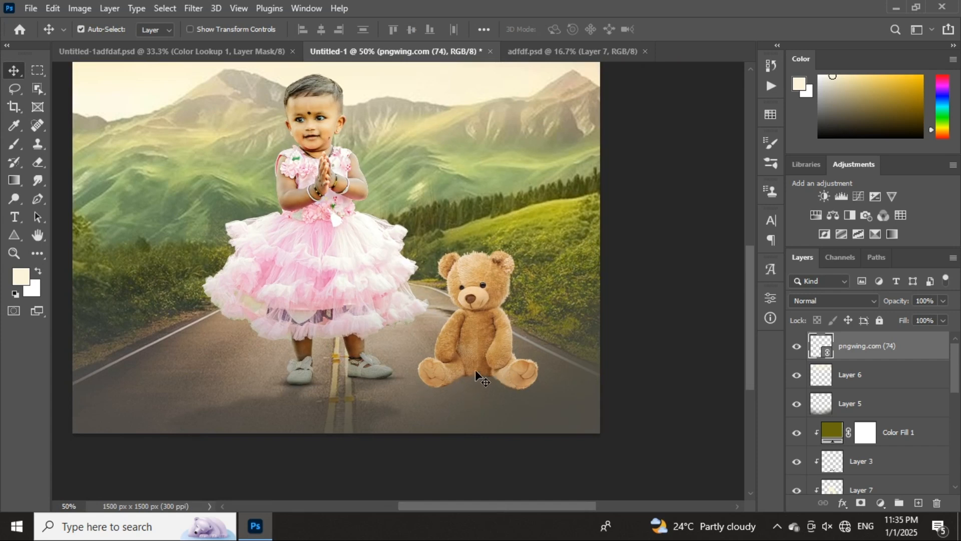
left_click(847, 385)
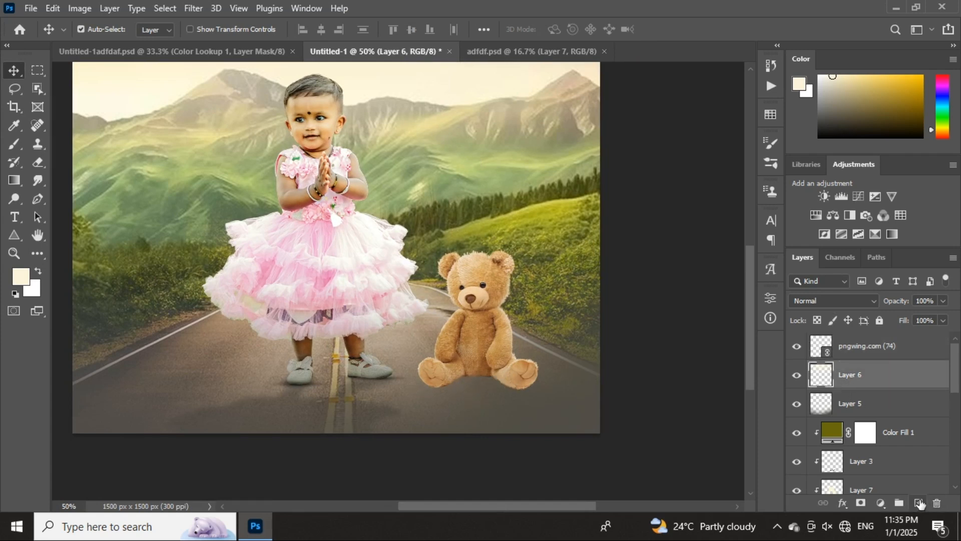
left_click(918, 503)
left_click(13, 146)
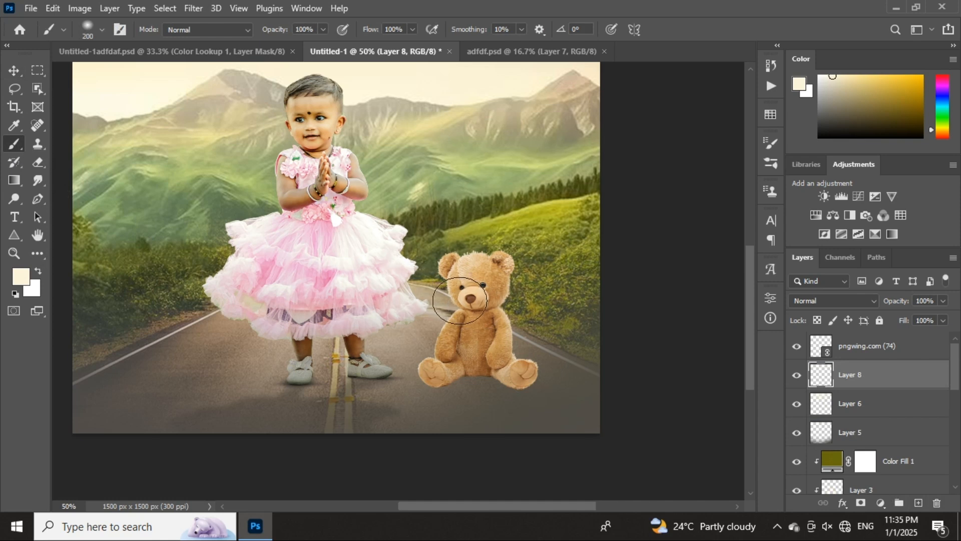
right_click(461, 305)
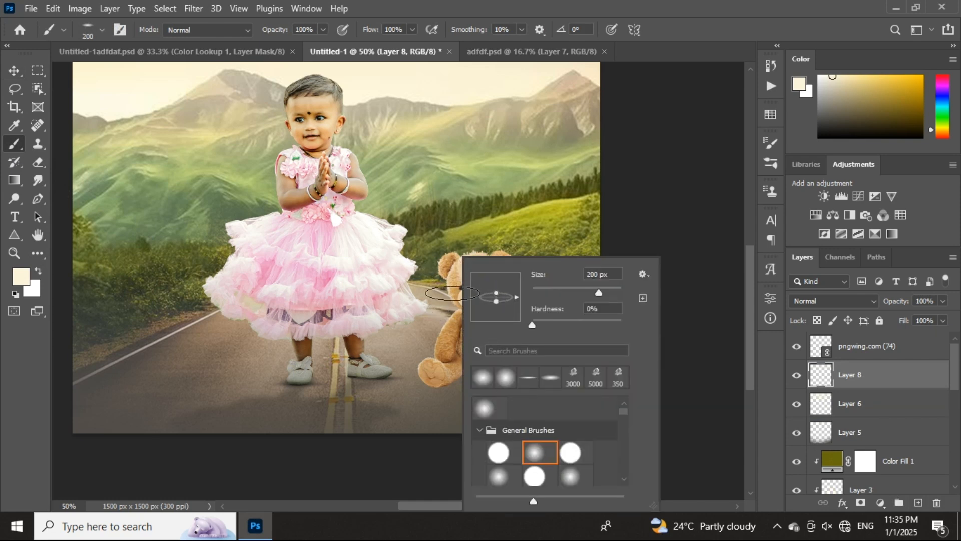
left_click_drag(868, 102, 767, 174)
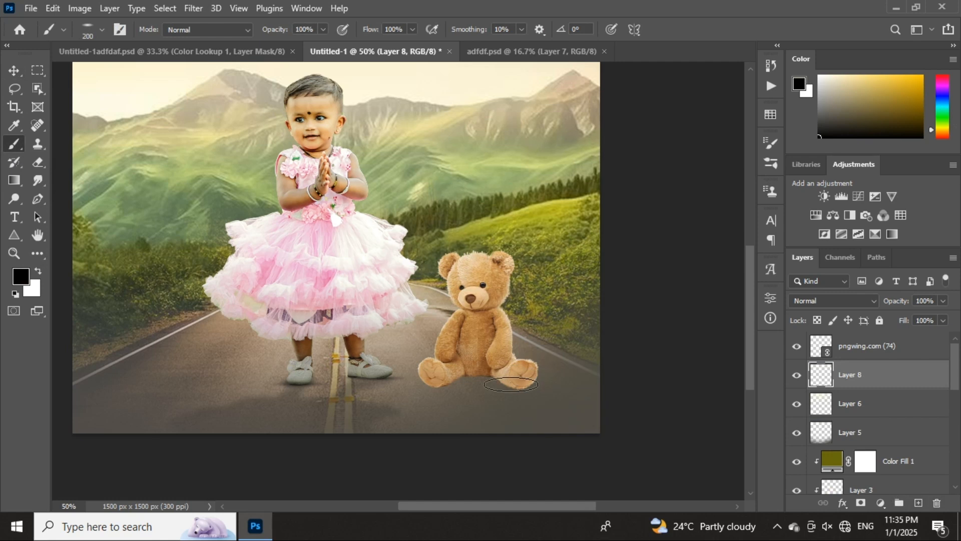
key("bracketright")
key("bracketright")
left_click(465, 382)
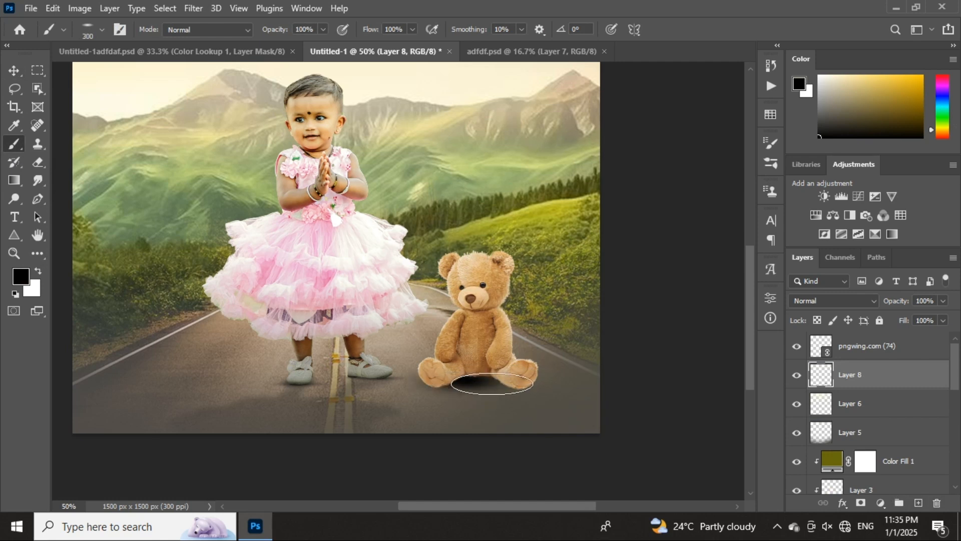
key("ctrl+z")
- Flatten the brush tip further and dab a 300 px black shadow on the road beneath the teddy bear
right_click(483, 359)
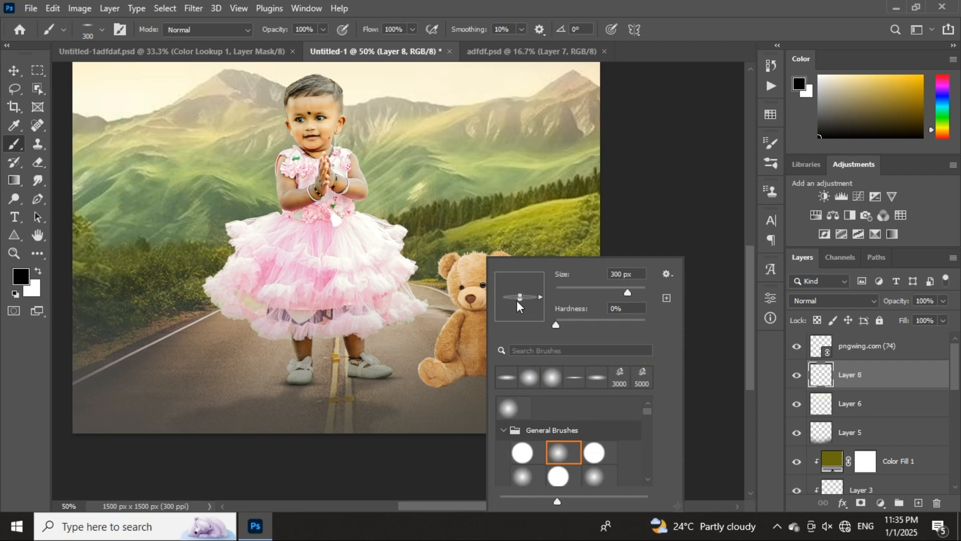
left_click(839, 379)
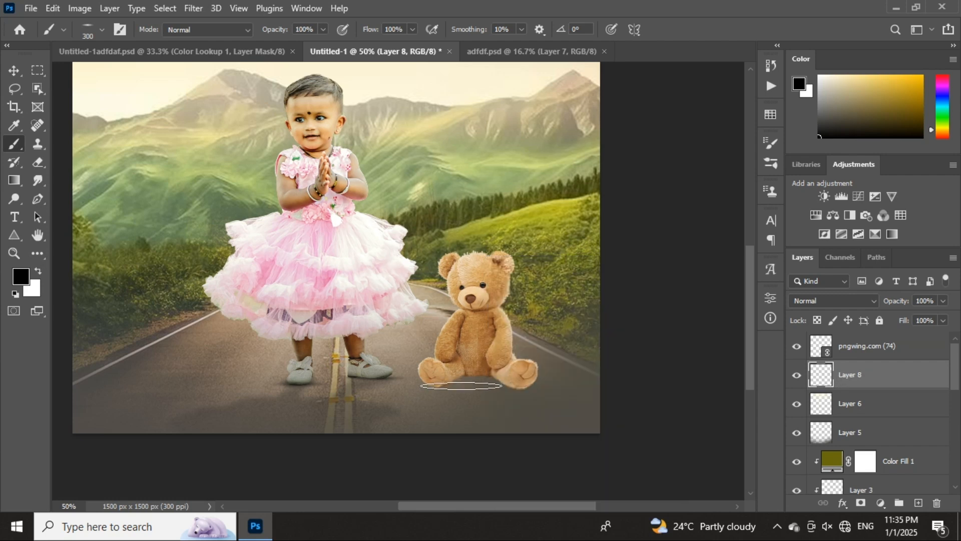
left_click(456, 386)
left_click(497, 388)
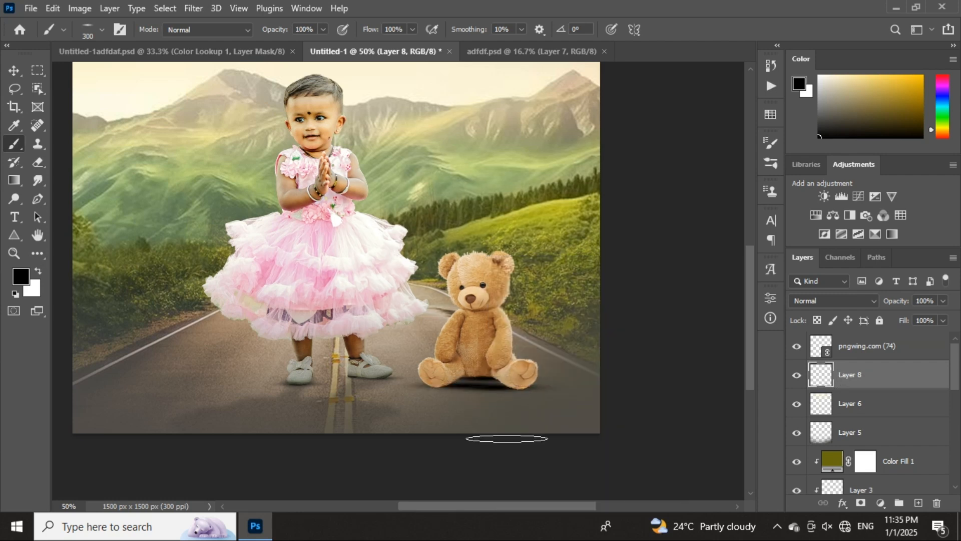
- Undo the shadow dabs painted beneath the teddy bear
key("ctrl+plus")
key("ctrl+plus")
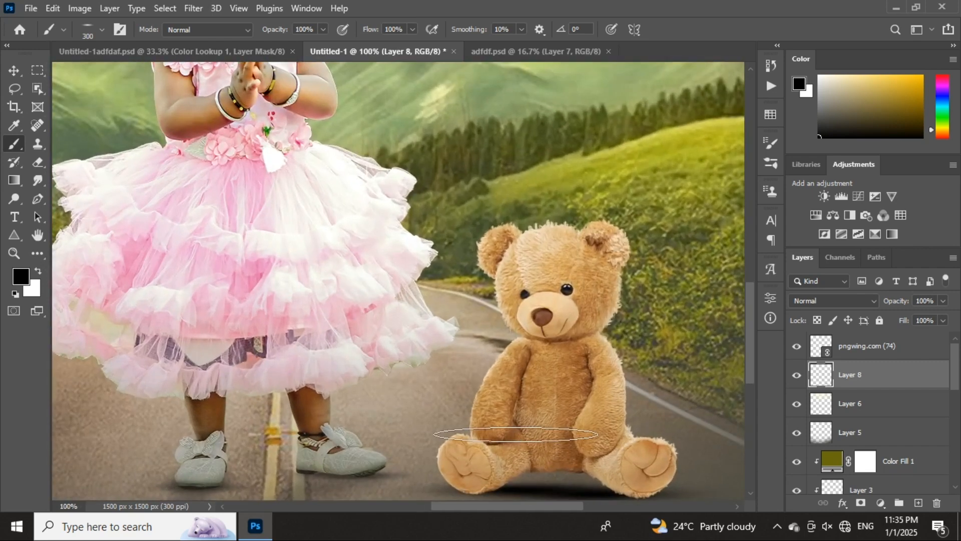
left_click_drag(509, 426, 461, 299)
key("ctrl+z")
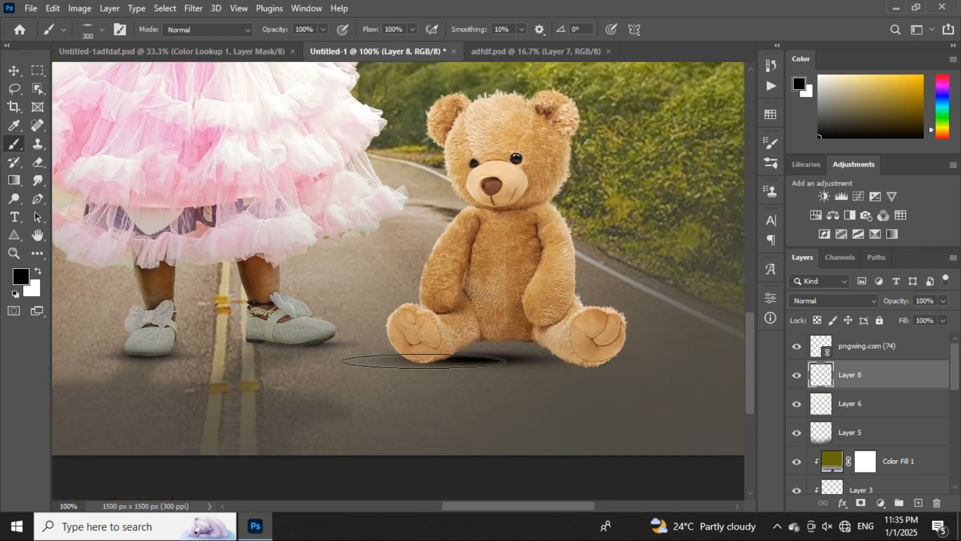
key("bracketleft")
key("bracketleft")
key("ctrl+z")
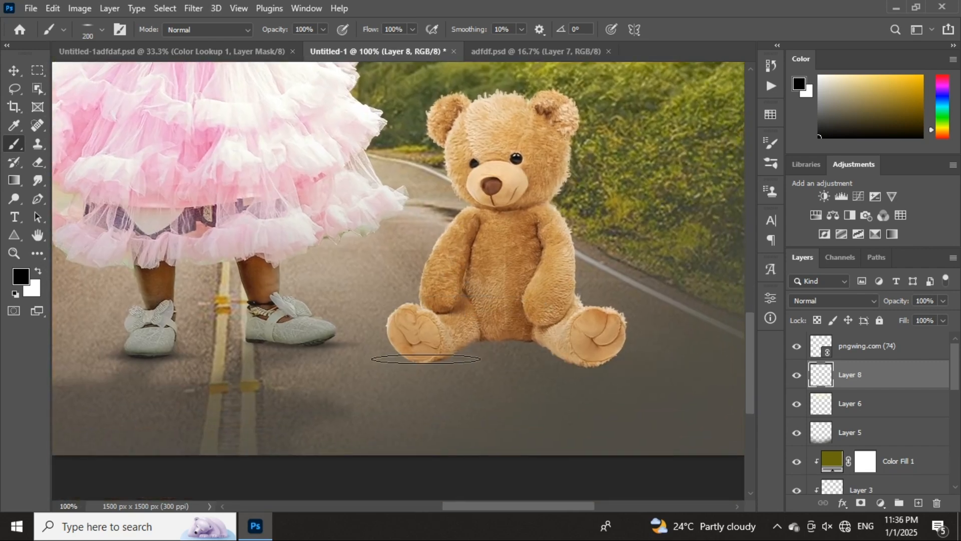
- Paint flat black contact shadows under the teddy bear's two feet, using brush sizes of 150 px and 175 px
key("bracketleft")
key("bracketleft")
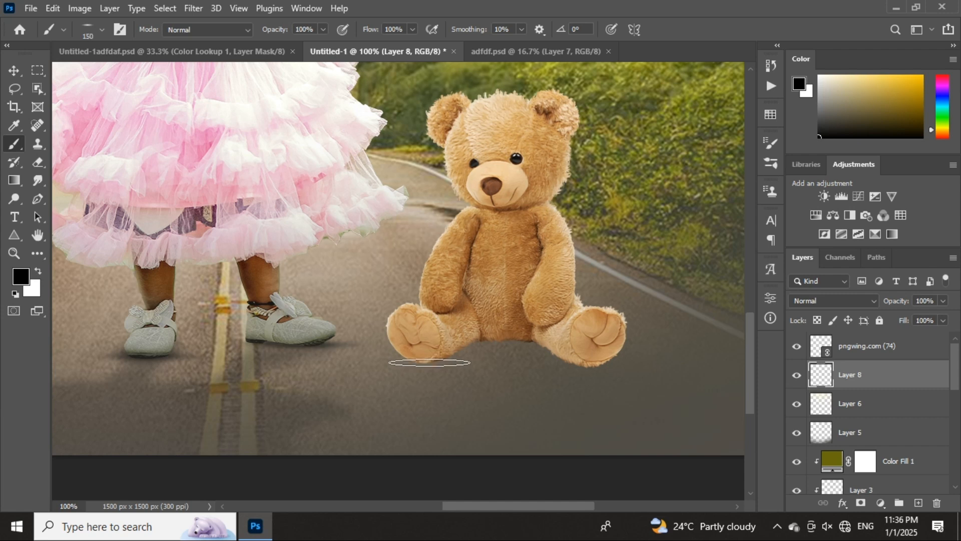
left_click(429, 361)
key("bracketright")
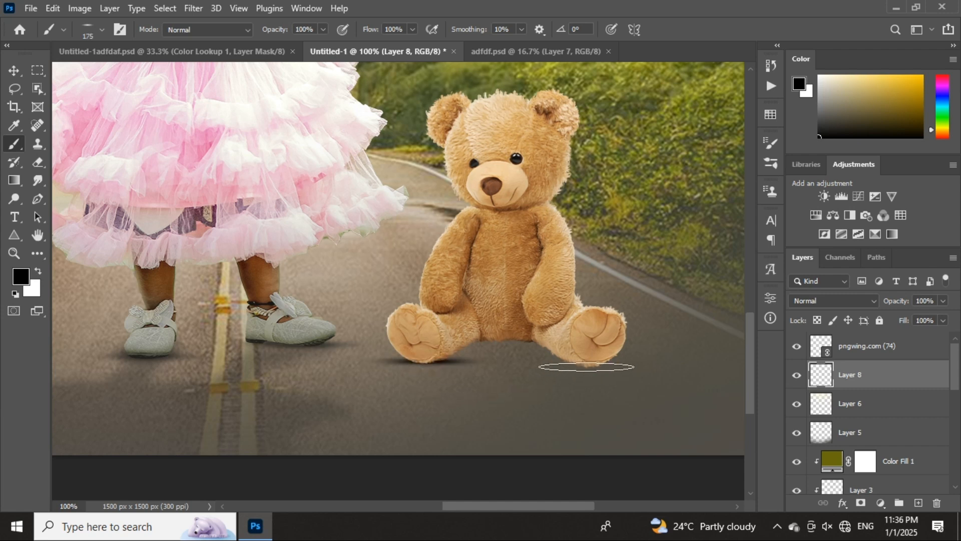
left_click(585, 365)
- Paint a 300 px flat black shadow under the teddy bear's body between its legs
key("bracketright")
key("bracketright")
key("bracketright")
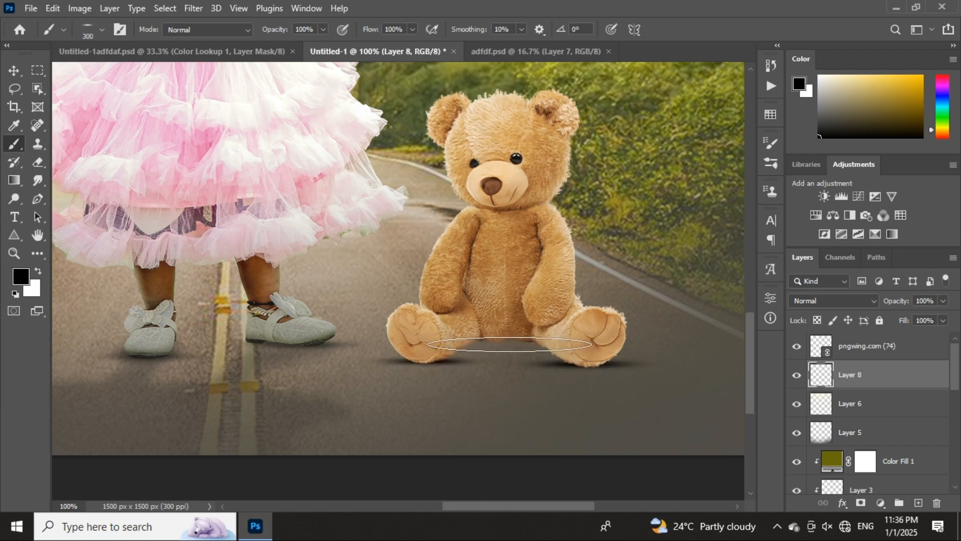
left_click(511, 344)
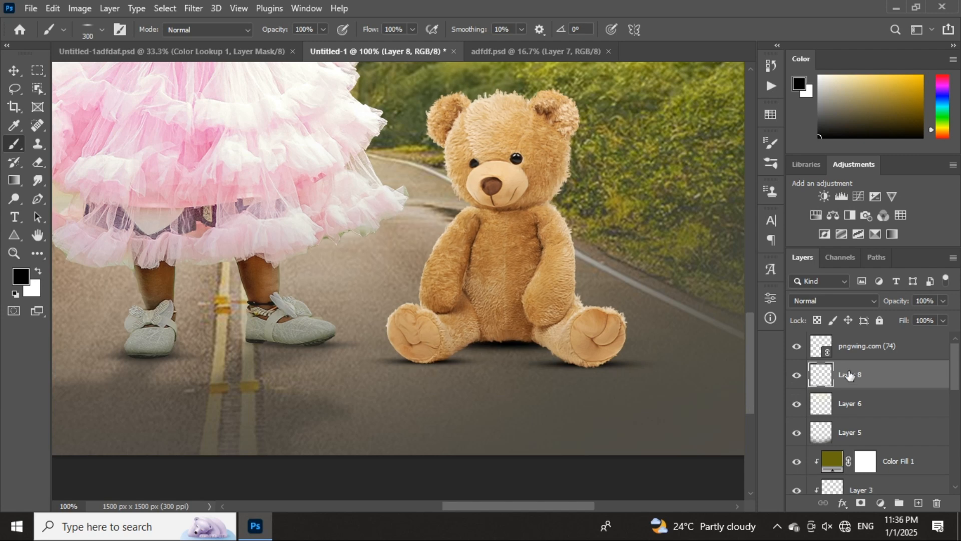
- Add a new layer above the teddy bear and clip it to the pngwing.com (74) layer
key("alt+bracketright")
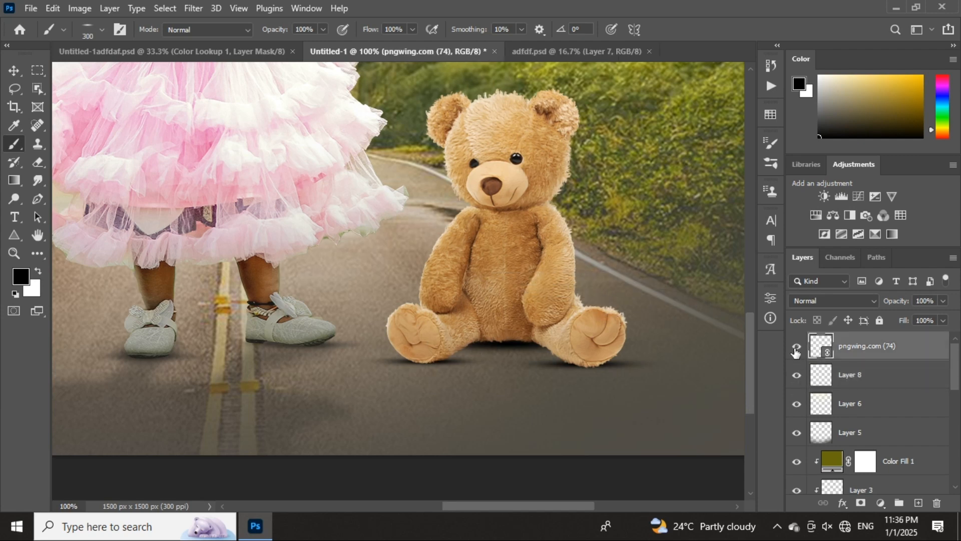
left_click(919, 504)
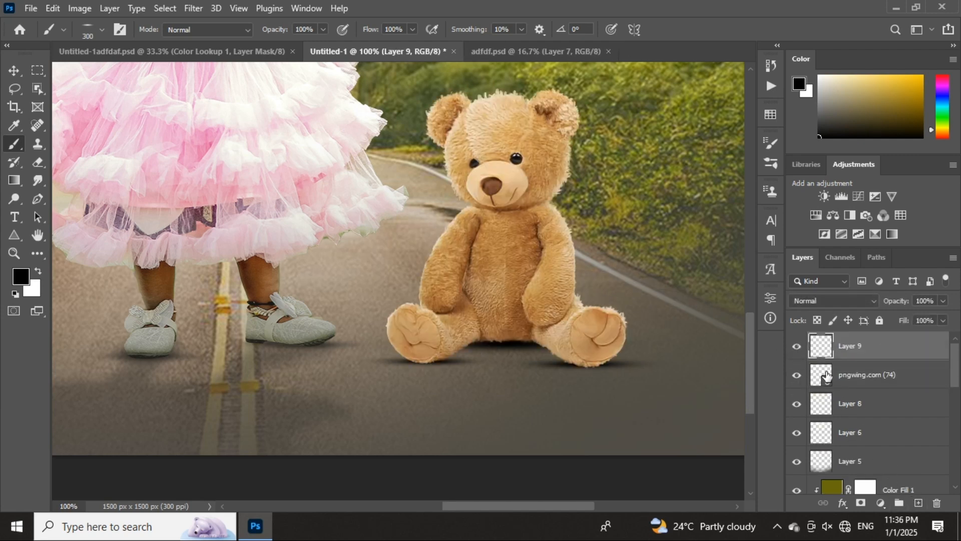
right_click(844, 352)
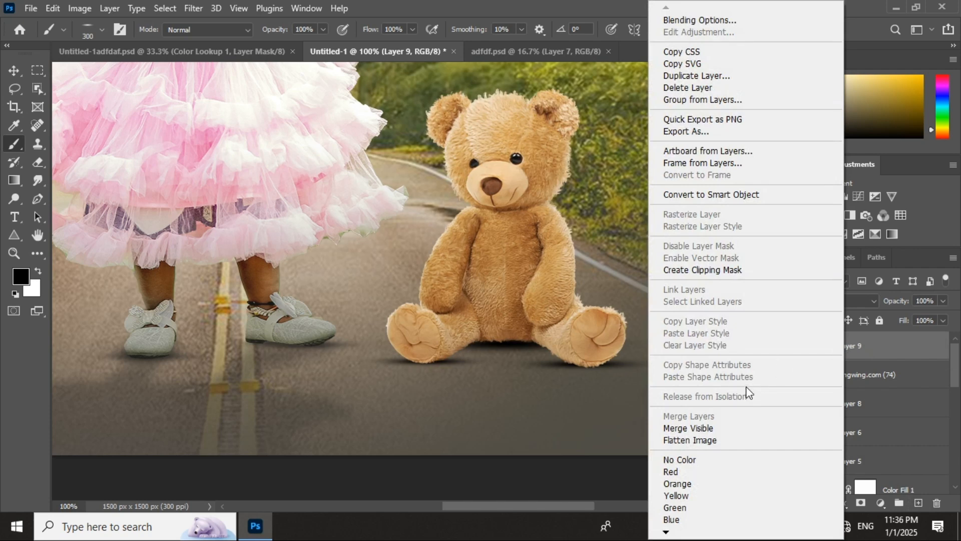
left_click(700, 270)
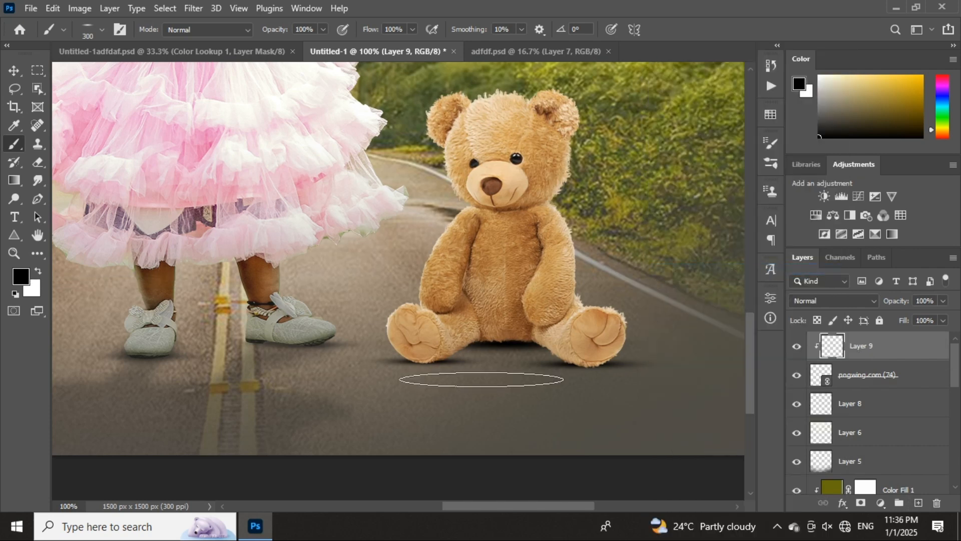
- Choose a soft round brush with 0% hardness and set its size to 90 px for shading the clipped layer above the teddy bear
key("bracketright")
right_click(480, 373)
left_click(561, 453)
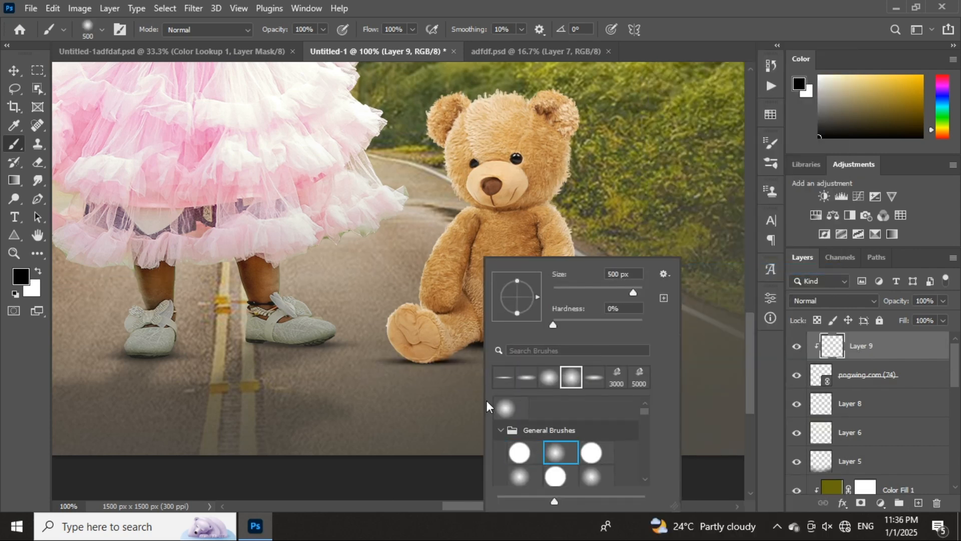
key("Return")
key("bracketleft")
key("bracketleft")
key("bracketleft")
key("bracketleft")
key("bracketleft")
key("bracketleft")
key("bracketleft")
key("bracketleft")
key("bracketleft")
key("bracketleft")
key("bracketleft")
key("bracketleft")
key("bracketleft")
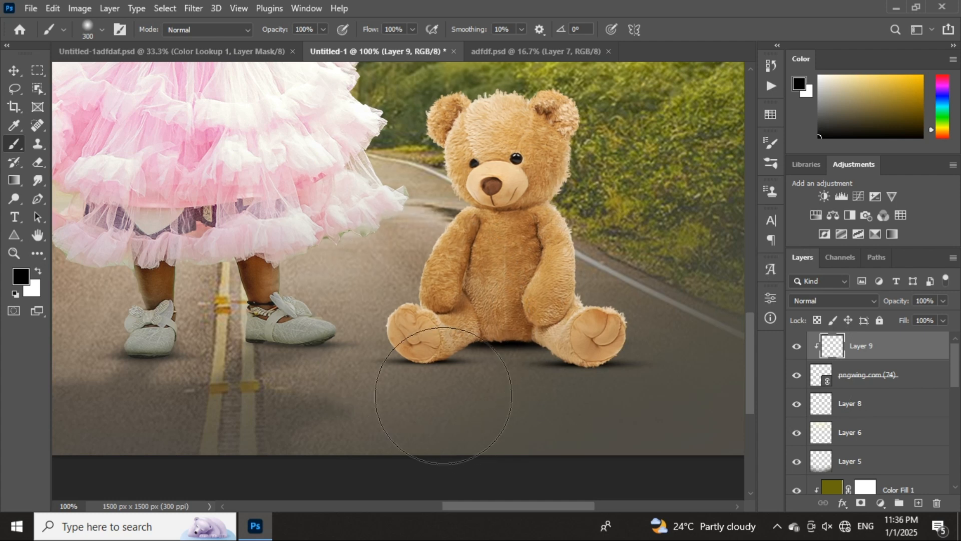
key("bracketright")
key("bracketright")
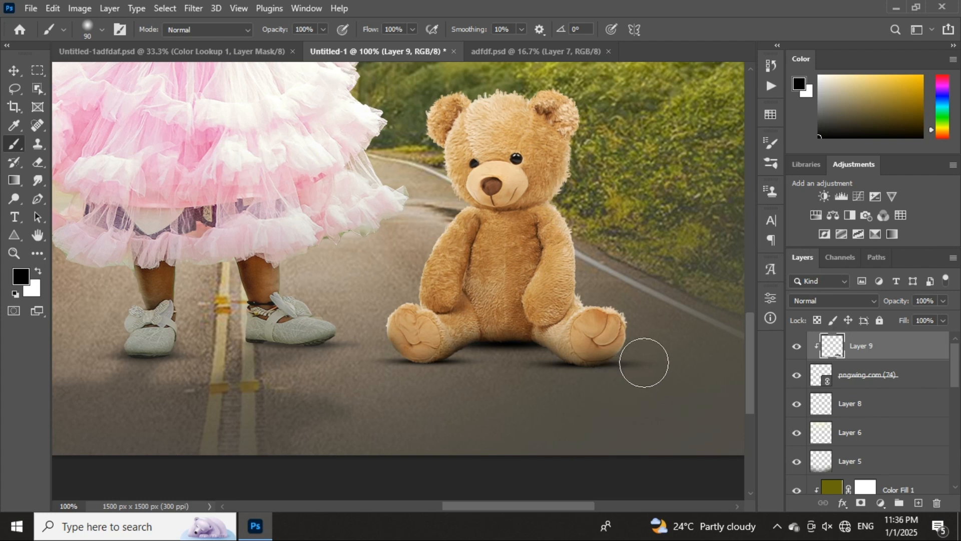
- Toggle Layer 8 to compare its shadow, and paint more soft black shadow beneath the teddy bear with the 90 px brush
left_click(846, 405)
left_click(797, 404)
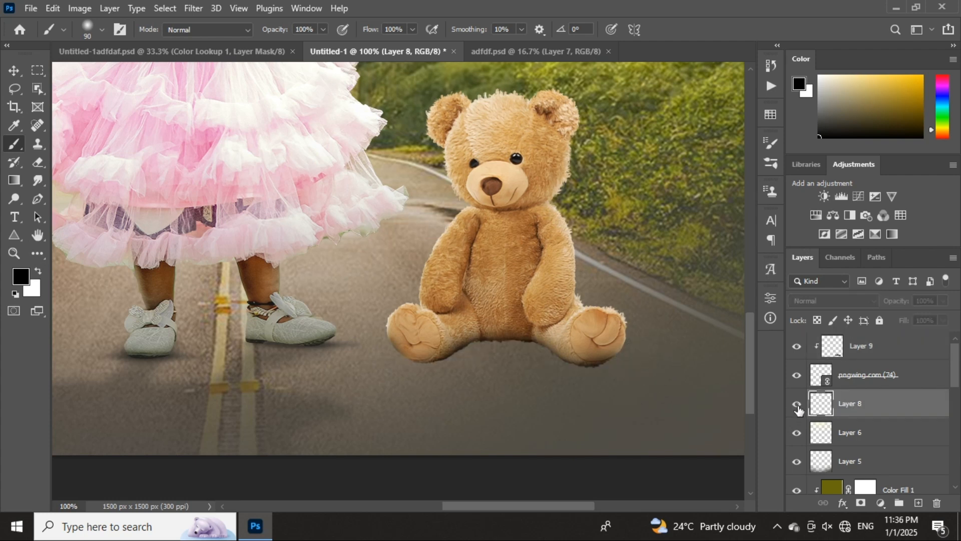
left_click(797, 404)
left_click_drag(474, 338, 591, 346)
key("ctrl+z")
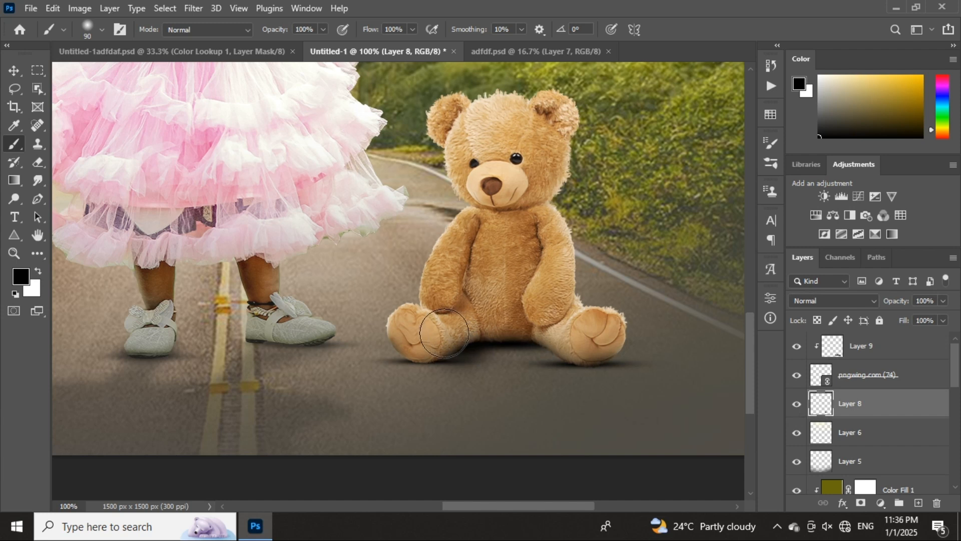
mouse_move(442, 334)
left_mouse_down()
mouse_move(538, 323)
mouse_move(609, 347)
left_mouse_up()
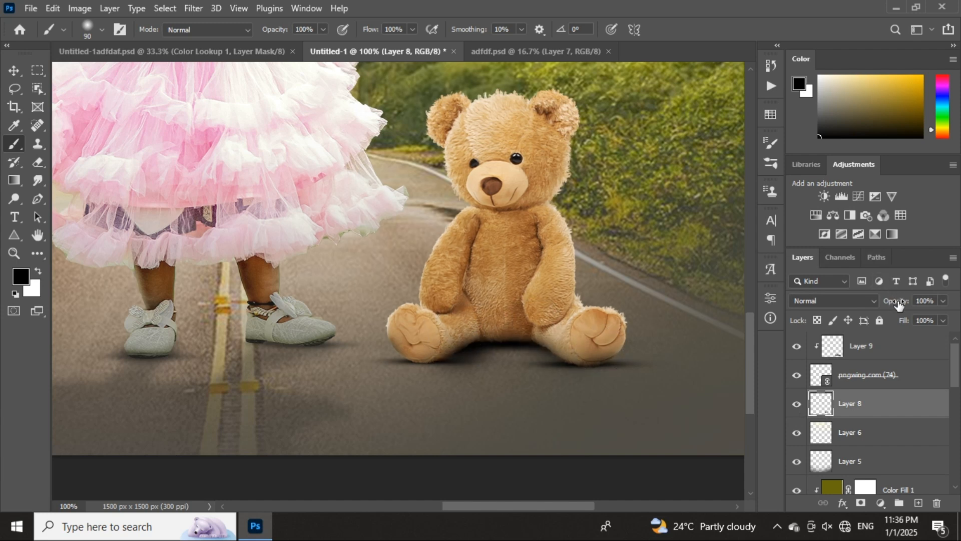
- Lower the opacity of the teddy bear's shadow on Layer 8 to 94%
mouse_move(899, 305)
left_mouse_down()
mouse_move(890, 312)
mouse_move(903, 307)
left_mouse_up()
key("v")
scroll(440, 278, "down", 3)
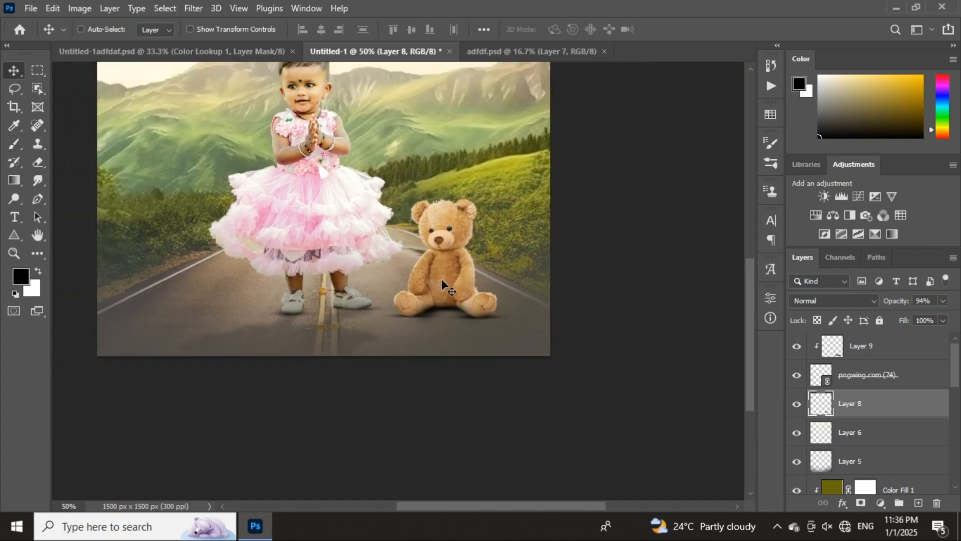
scroll(441, 279, "up", 2)
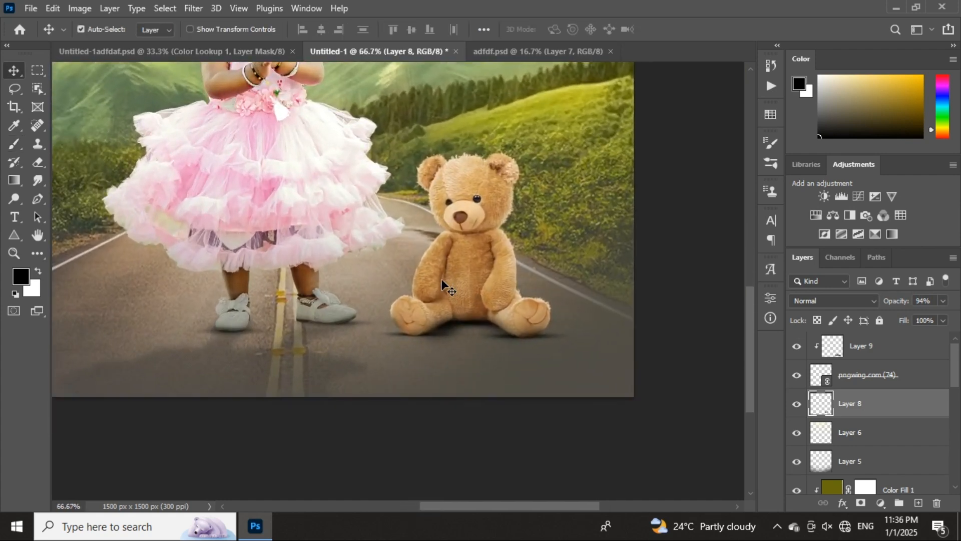
left_click_drag(496, 294, 464, 377)
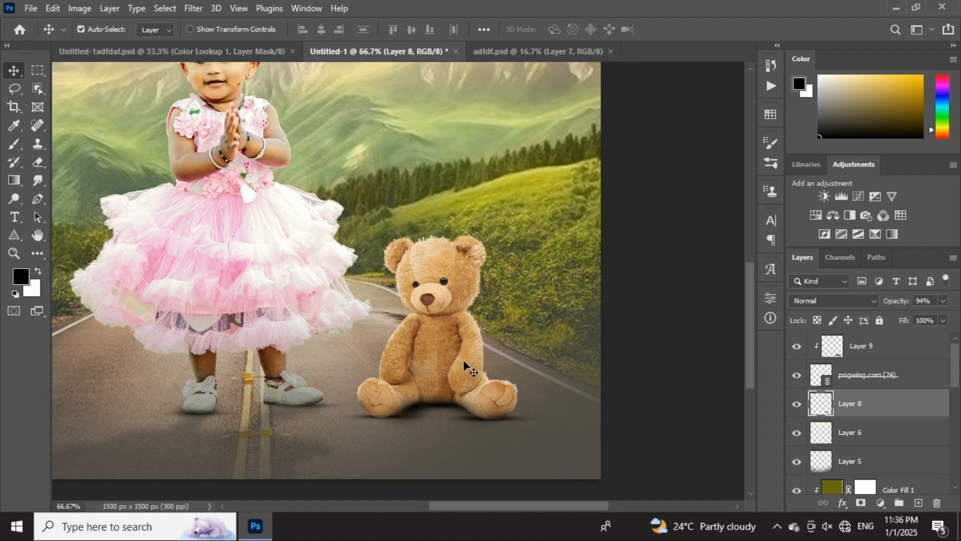
scroll(464, 360, "up", 2)
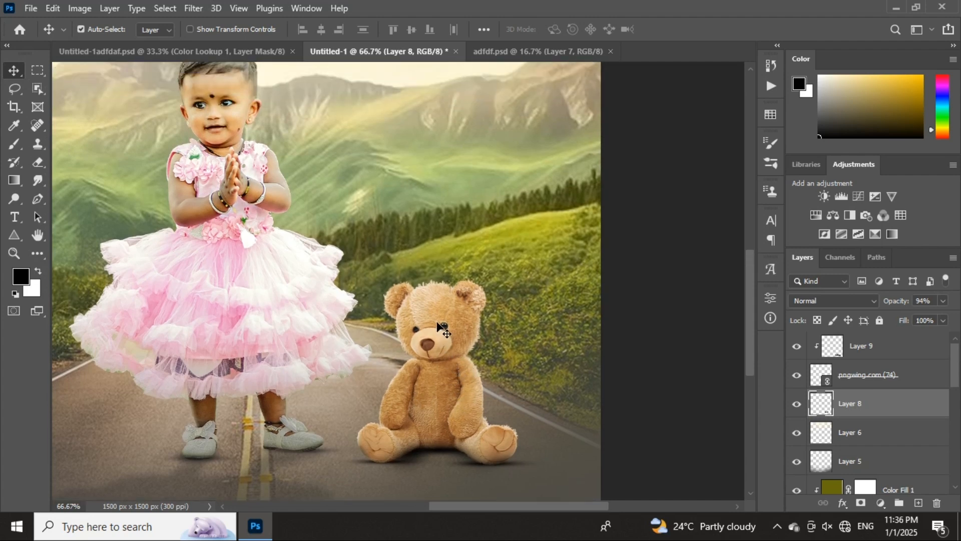
- Select Layer 9 above the teddy bear and sample a dark olive colour from the background scenery
left_click(432, 317)
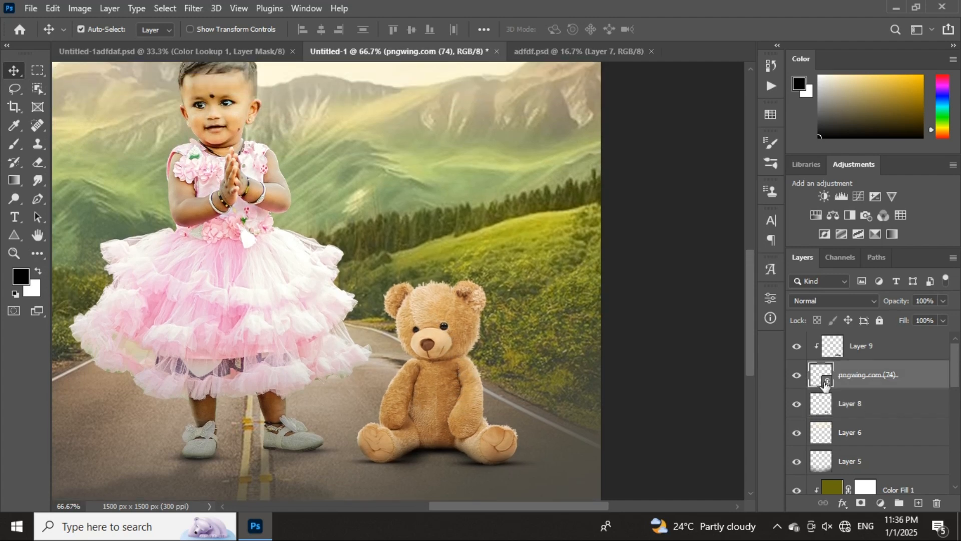
left_click(852, 355)
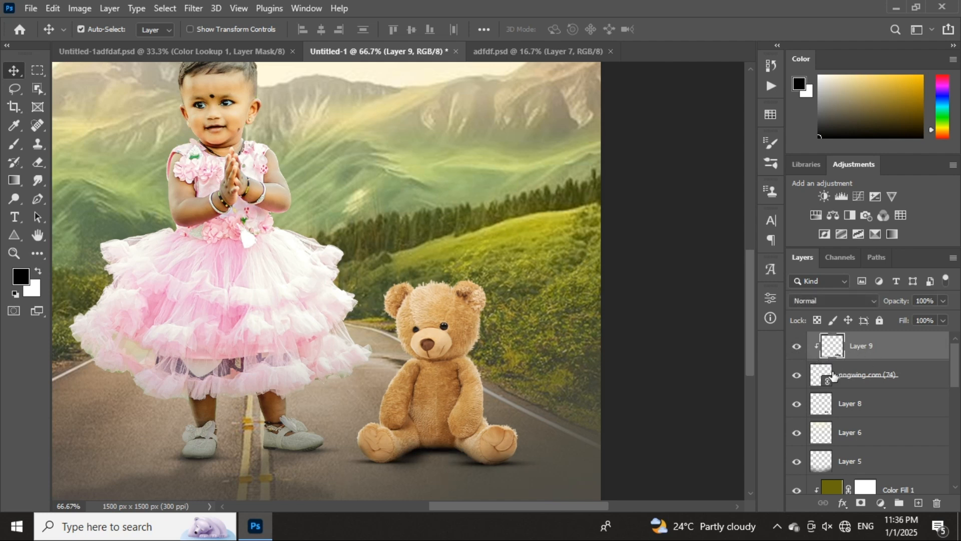
left_click(866, 381)
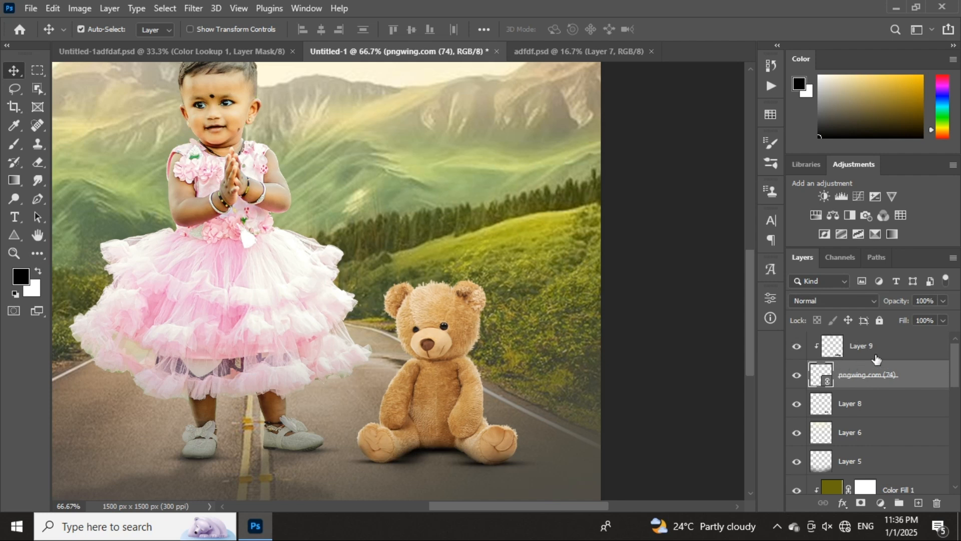
left_click(876, 357)
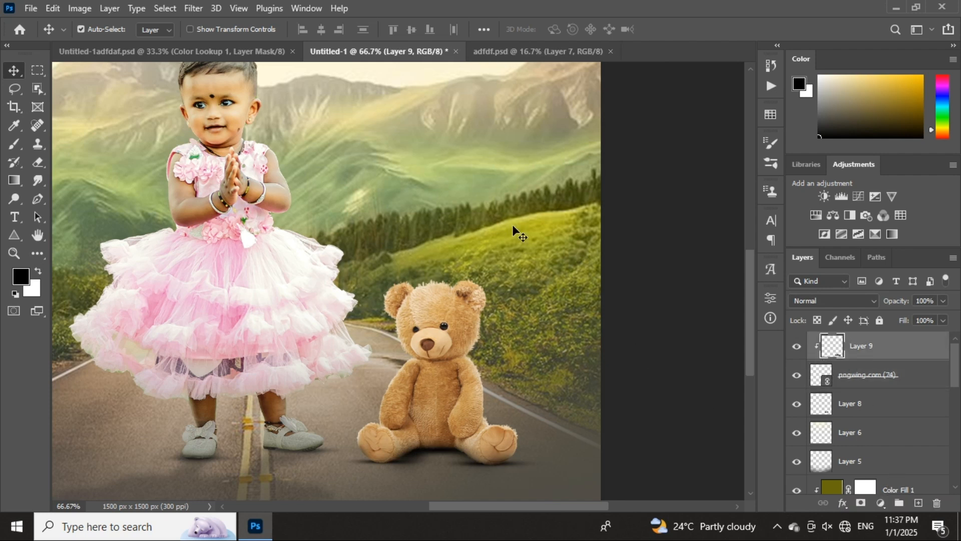
key("i")
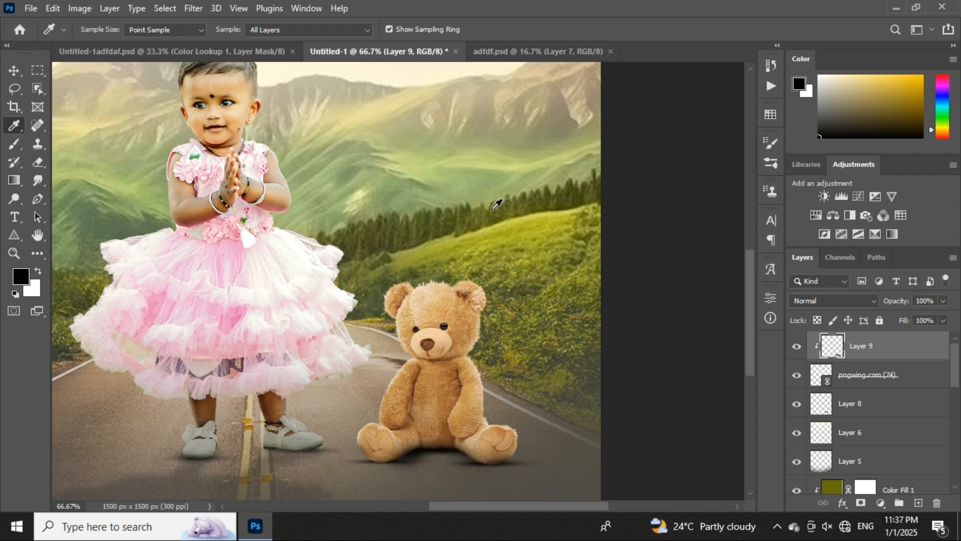
left_click(497, 205)
left_click(584, 359)
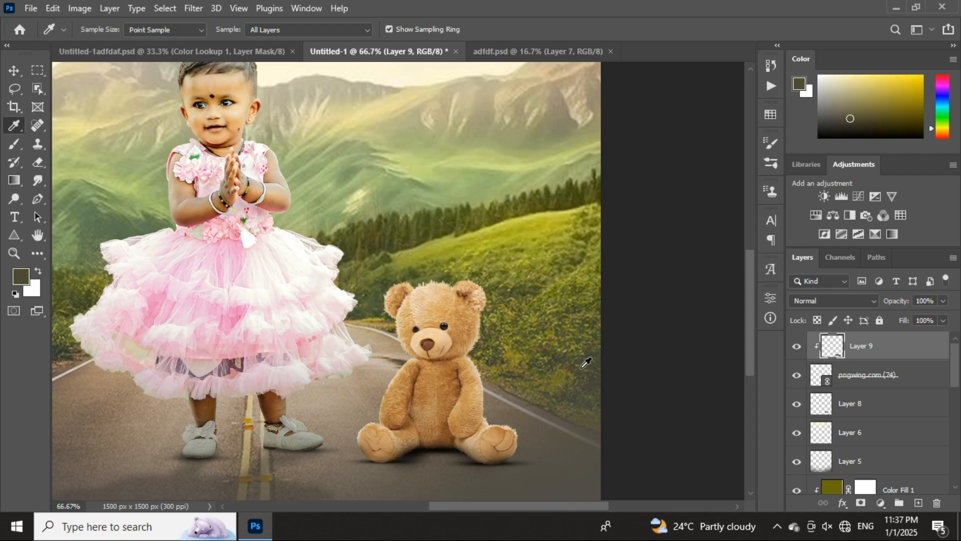
- Add a Solid Color fill layer above Layer 9 using the sampled colour #4e4b36
key("v")
left_click(881, 503)
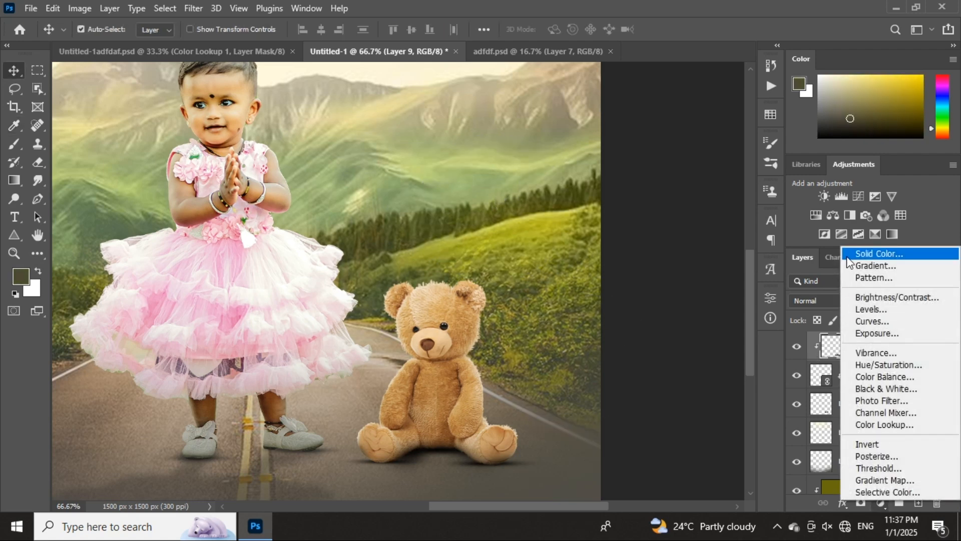
left_click(861, 254)
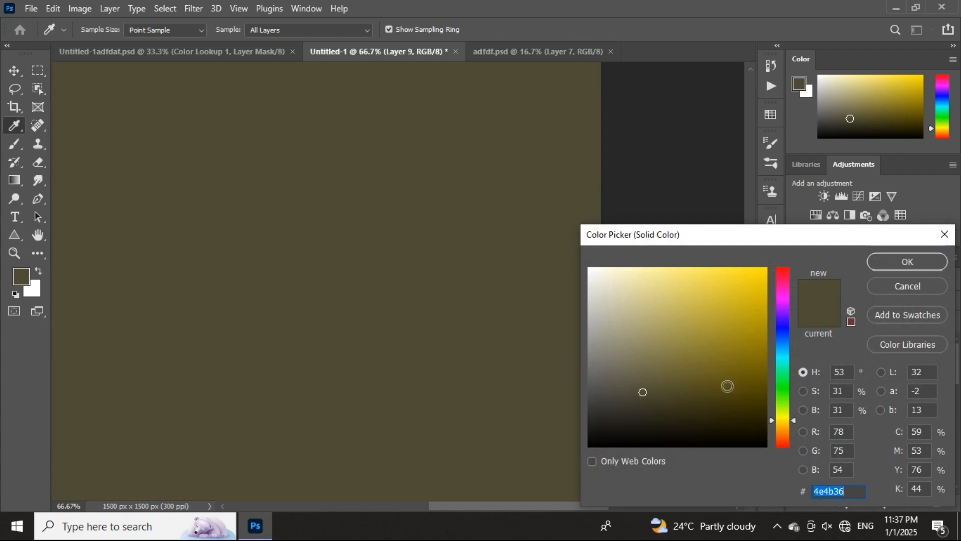
left_click(907, 262)
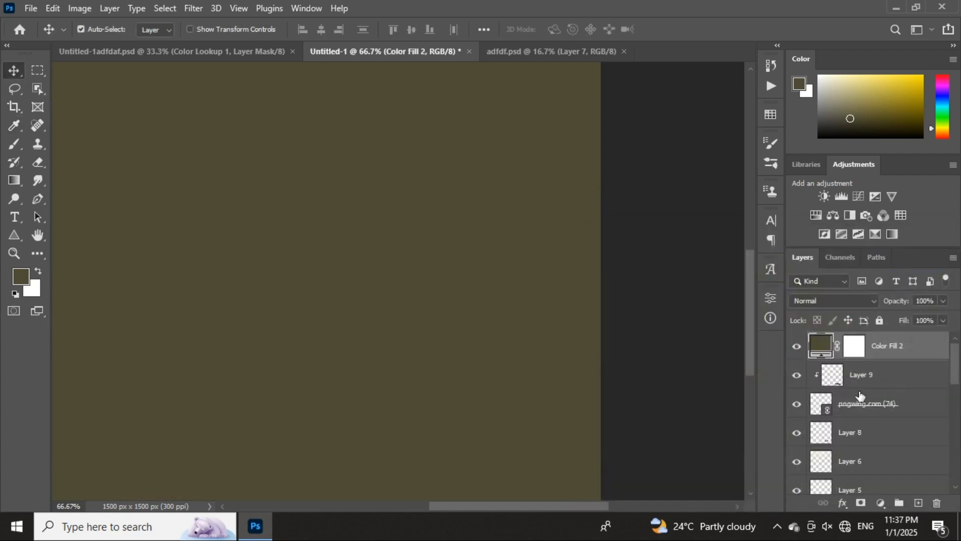
- Clip the olive fill layer to the teddy bear and lower its opacity to 51%
right_click(889, 350)
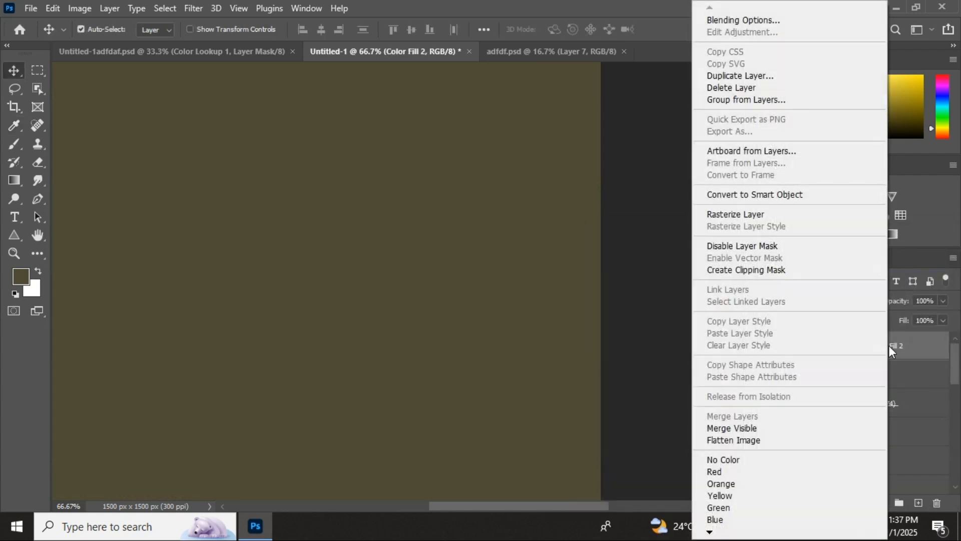
left_click(743, 268)
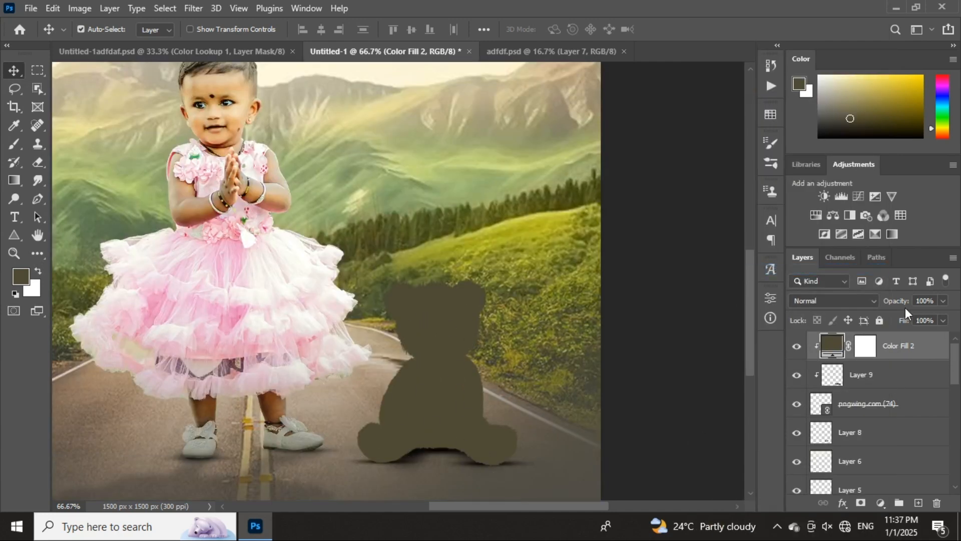
left_click_drag(903, 304, 895, 302)
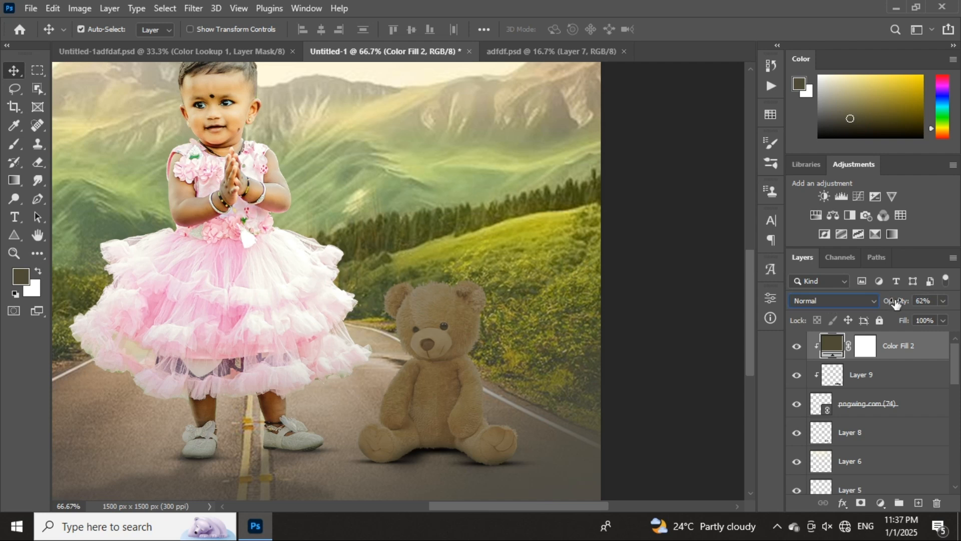
left_click_drag(897, 305, 891, 305)
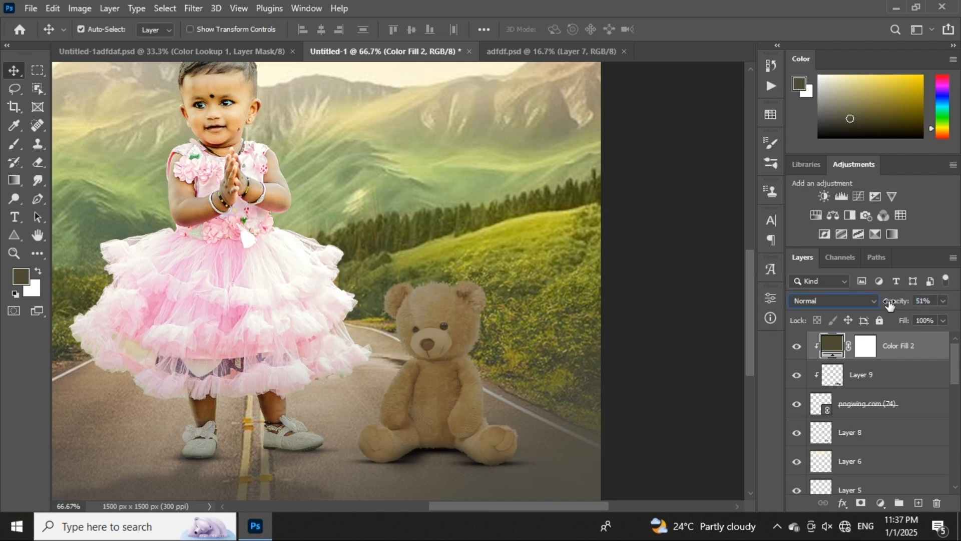
- Paint black on the olive fill's mask with a 300 px soft brush to clear the tint from the bear's head and body
left_click(861, 350)
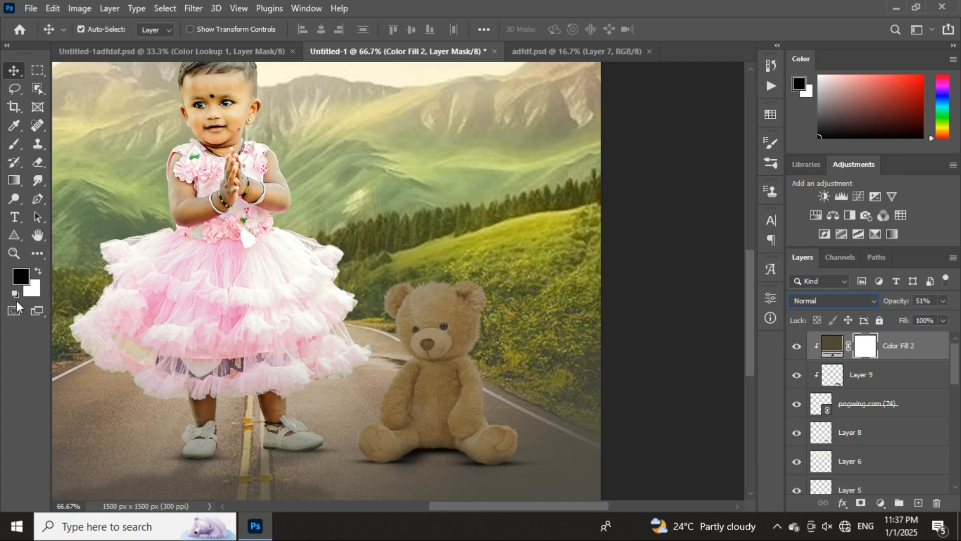
left_click(14, 144)
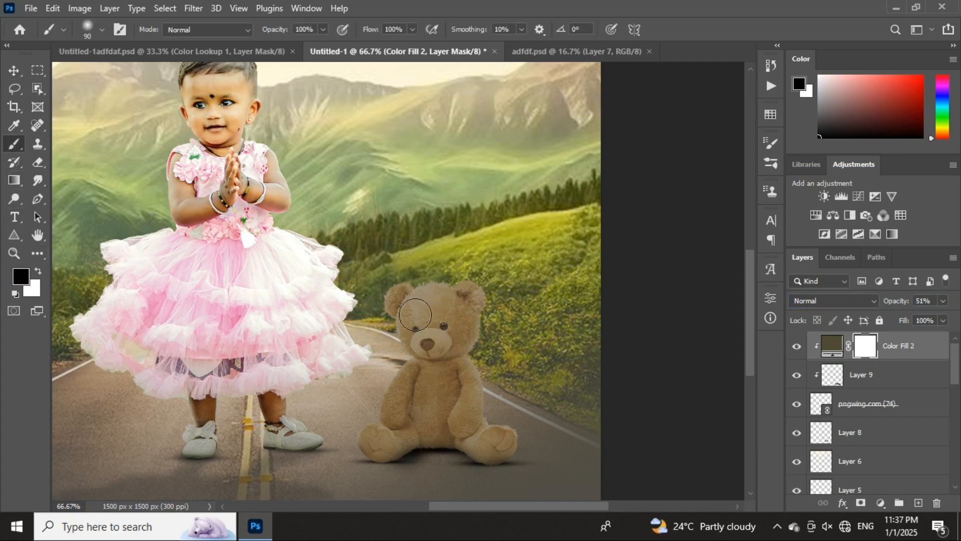
key("bracketright")
key("bracketright")
key("bracketright")
key("bracketright")
key("bracketright")
key("bracketright")
key("bracketright")
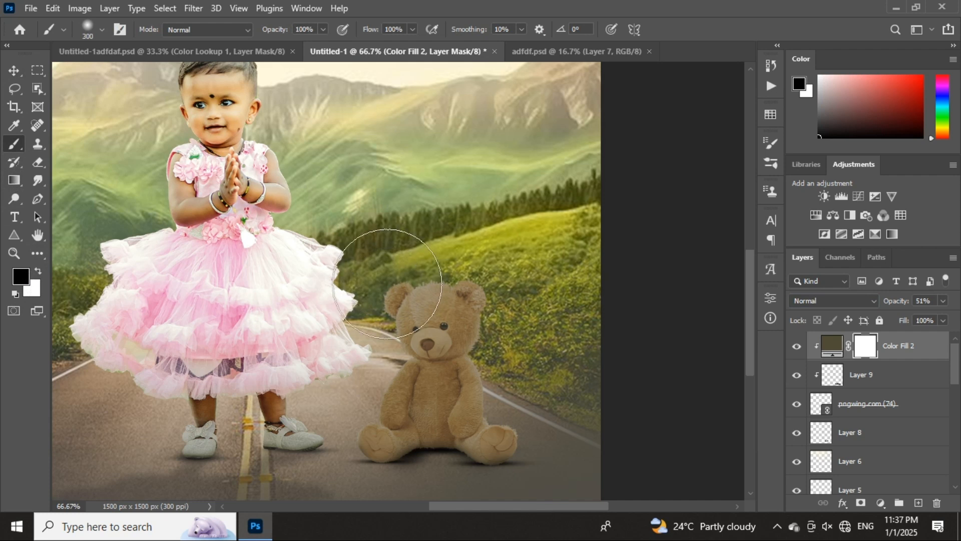
mouse_move(382, 291)
left_mouse_down()
mouse_move(367, 308)
mouse_move(351, 399)
left_mouse_up()
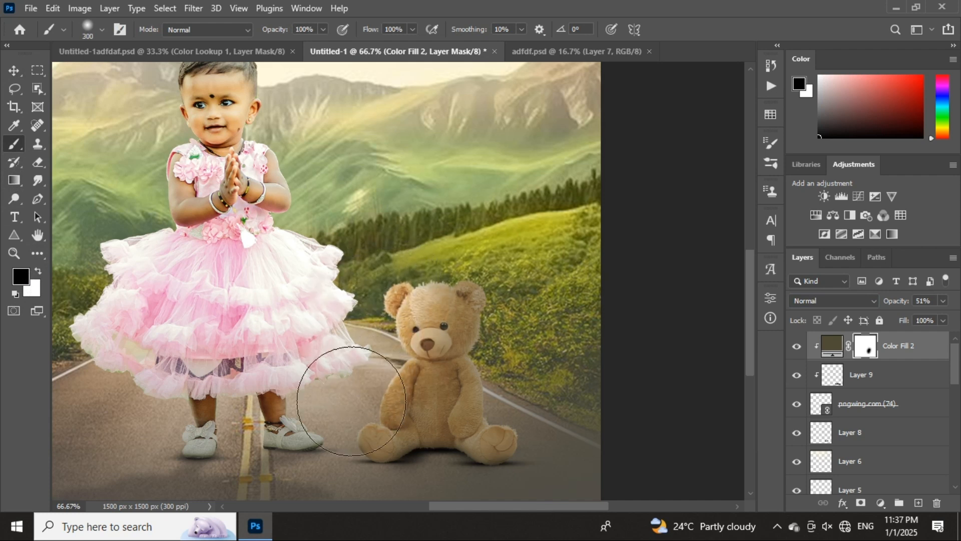
mouse_move(449, 268)
left_mouse_down()
mouse_move(526, 322)
mouse_move(510, 398)
left_mouse_up()
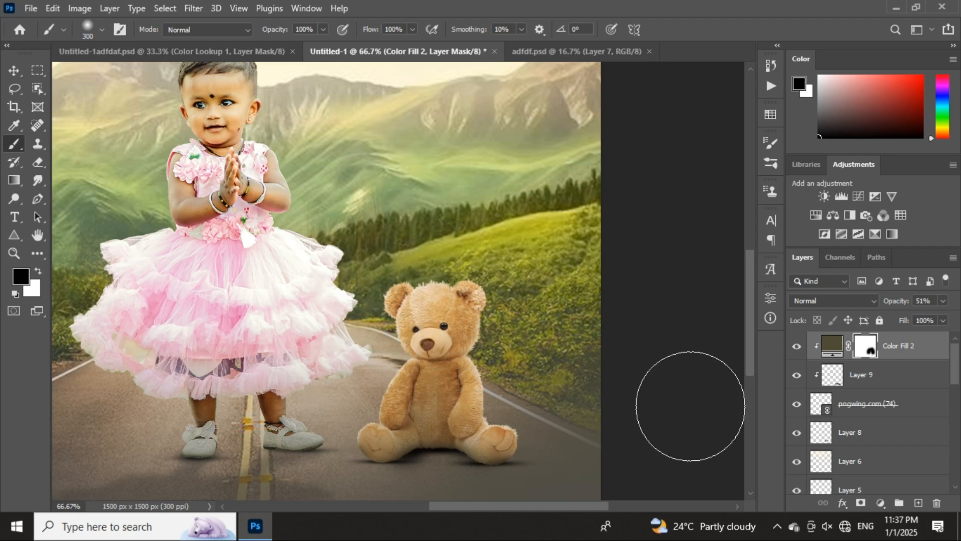
- Compare the bear with and without the olive fill, and paint white on the mask to restore the tint over the head and body
left_click(797, 347)
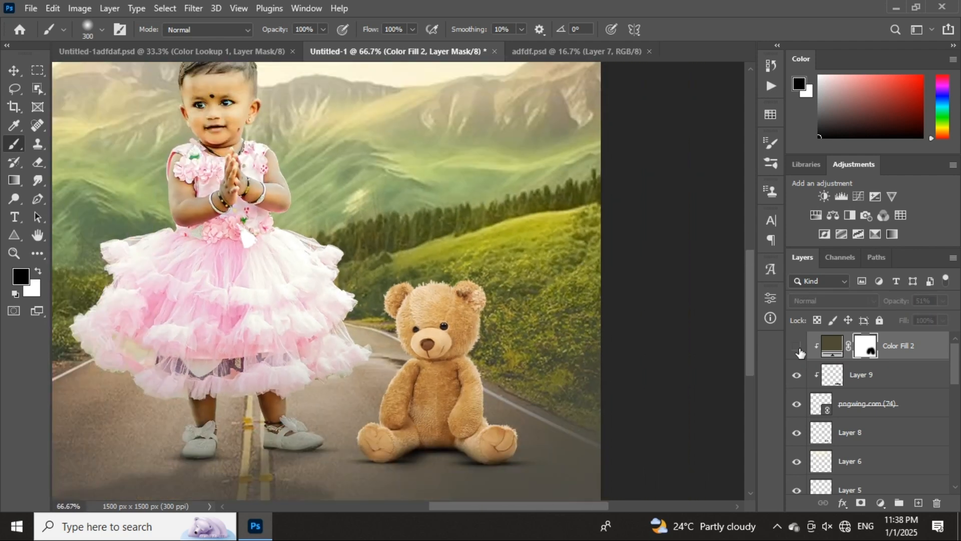
left_click(797, 348)
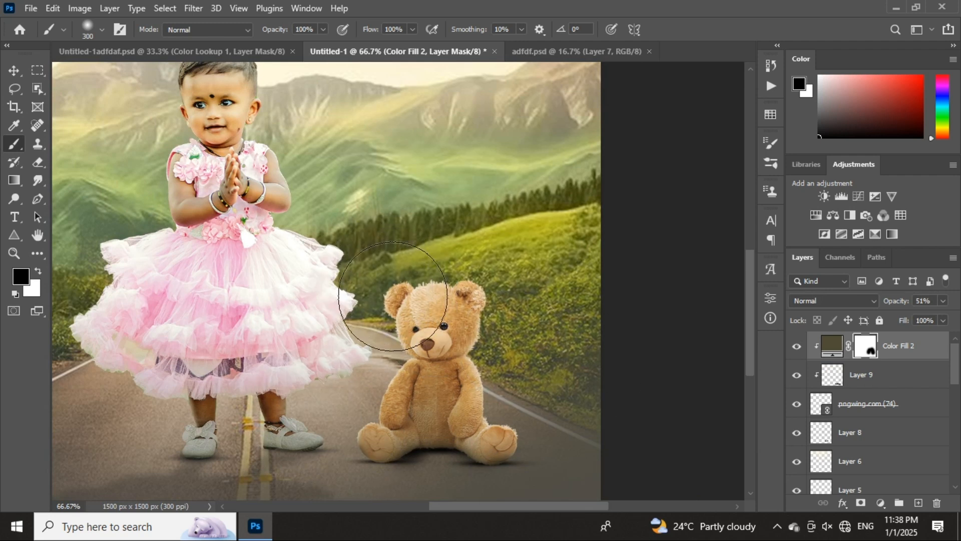
key("x")
mouse_move(395, 287)
left_mouse_down()
mouse_move(400, 376)
mouse_move(435, 450)
left_mouse_up()
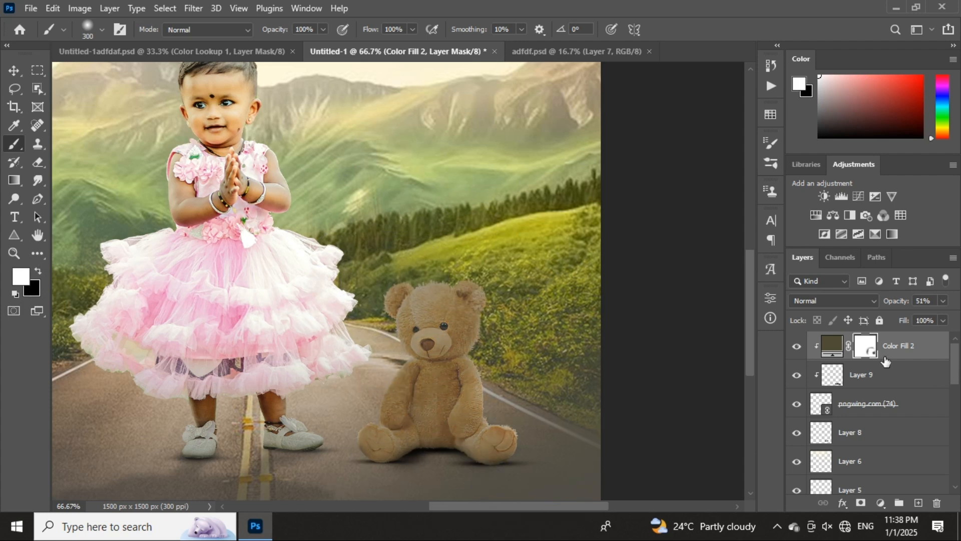
- Paint black on the olive fill's mask again to clear the tint from the teddy bear's head and upper body, and review the whole composite
key("x")
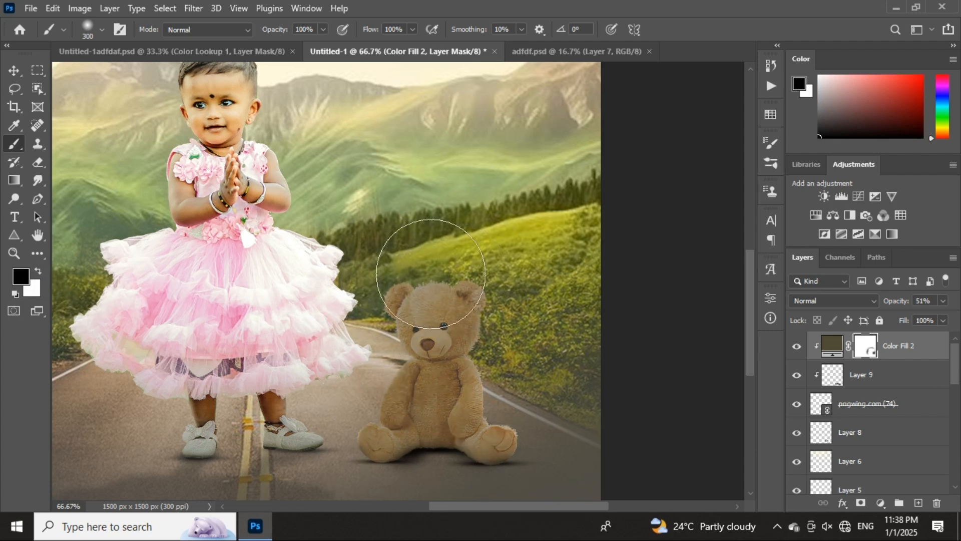
mouse_move(431, 274)
left_mouse_down()
mouse_move(381, 282)
mouse_move(351, 342)
mouse_move(347, 383)
mouse_move(365, 389)
mouse_move(400, 305)
mouse_move(459, 243)
mouse_move(488, 338)
mouse_move(436, 292)
mouse_move(565, 370)
left_mouse_up()
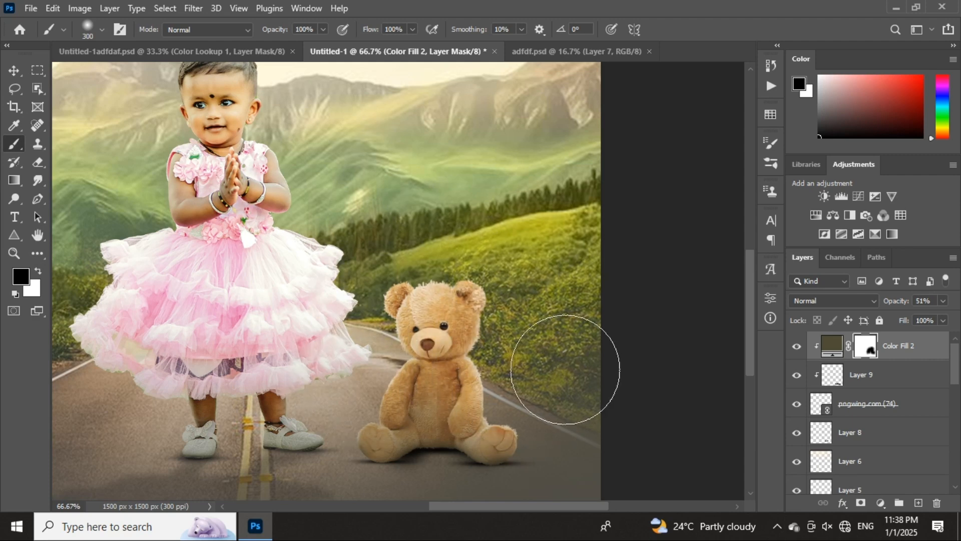
key("ctrl+minus")
key("ctrl+minus")
key("ctrl+minus")
key("ctrl+plus")
key("ctrl+plus")
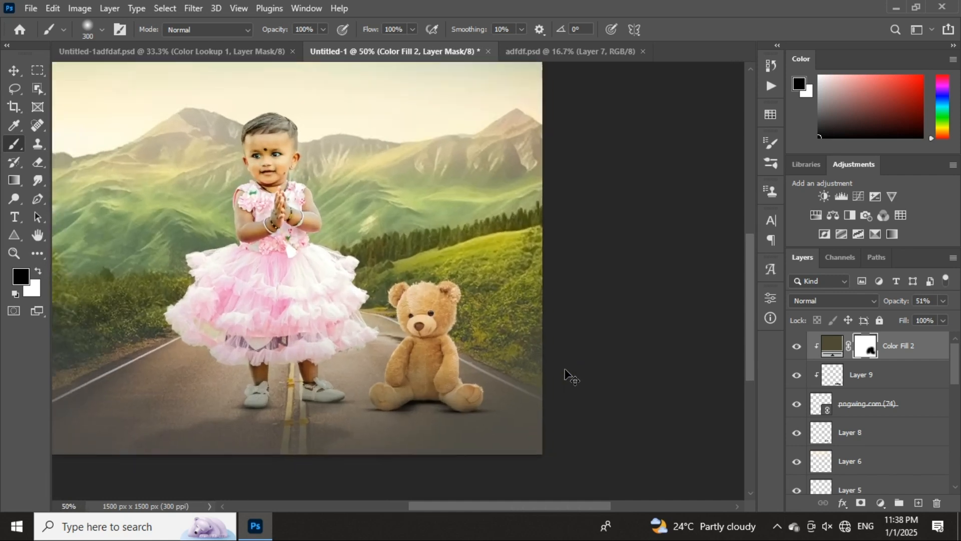
key("ctrl+minus")
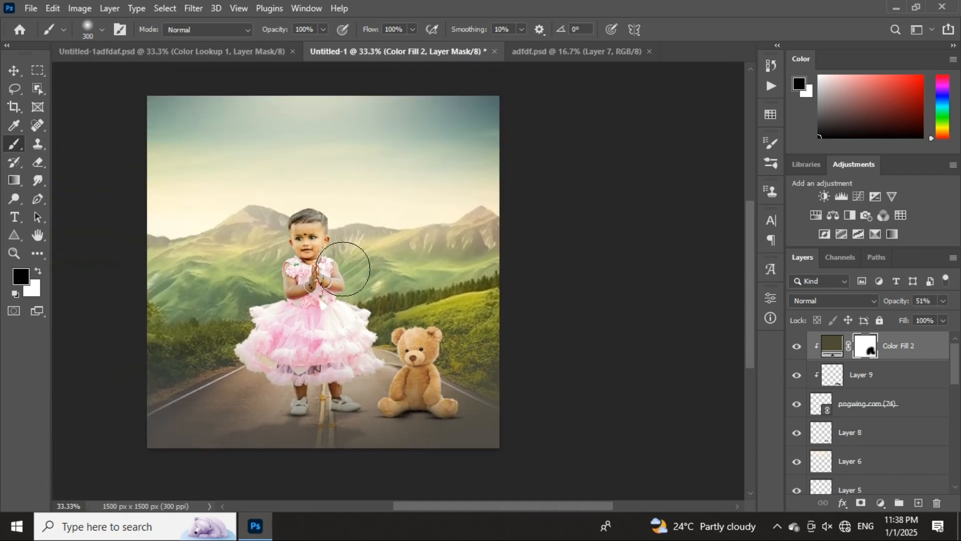
- Hide the road photo clipped to the large name title in the reference poster, Untitled-1adfdaf.psd
scroll(350, 268, "up", 3)
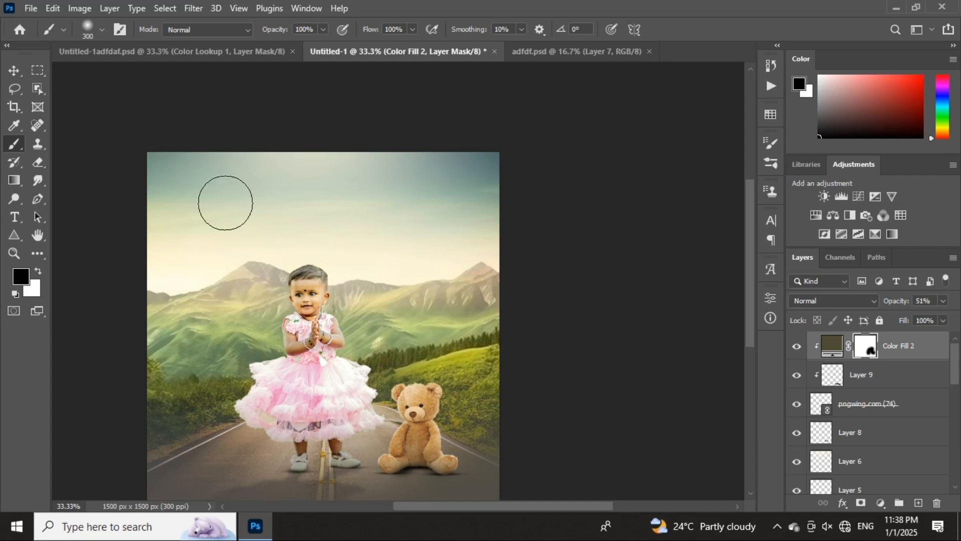
left_click_drag(255, 229, 337, 215)
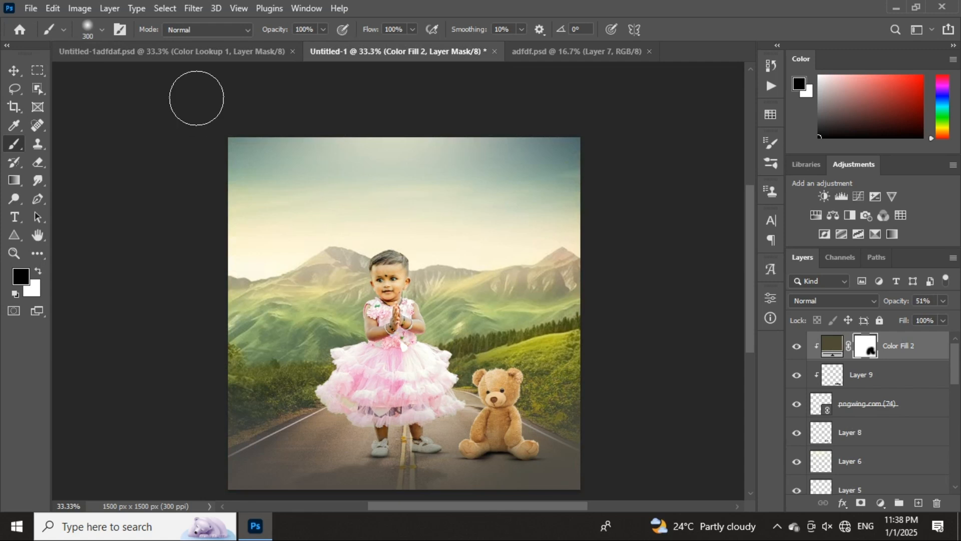
left_click(14, 217)
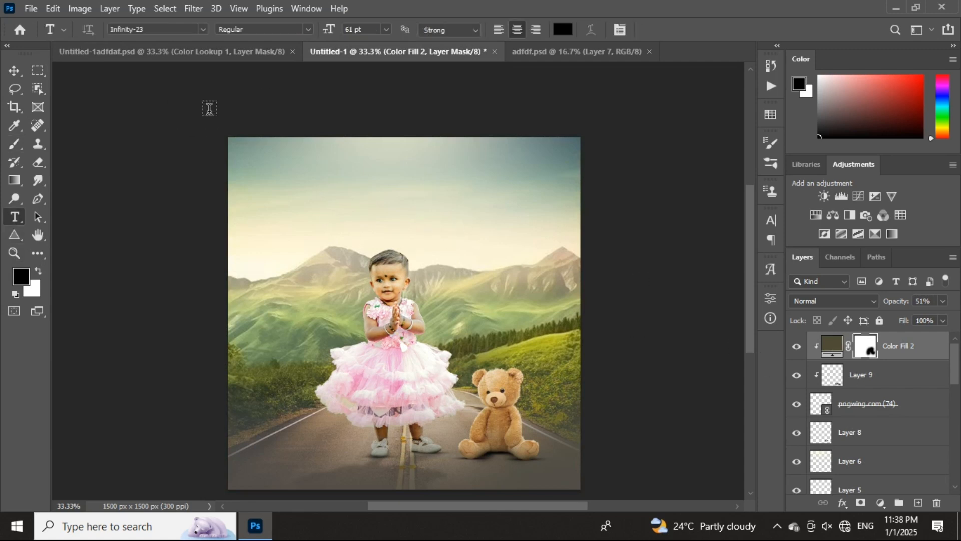
left_click(184, 52)
key("v")
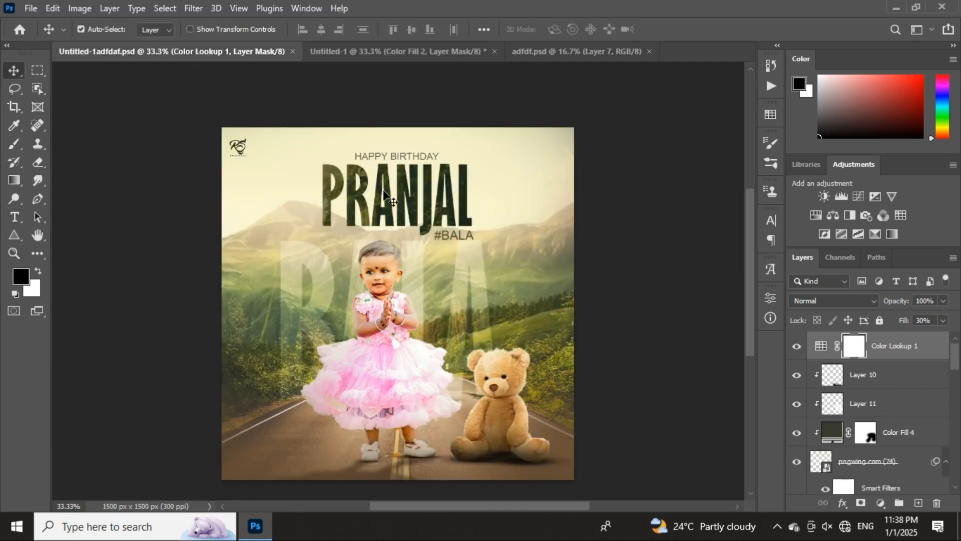
left_click(396, 202)
left_click(796, 479)
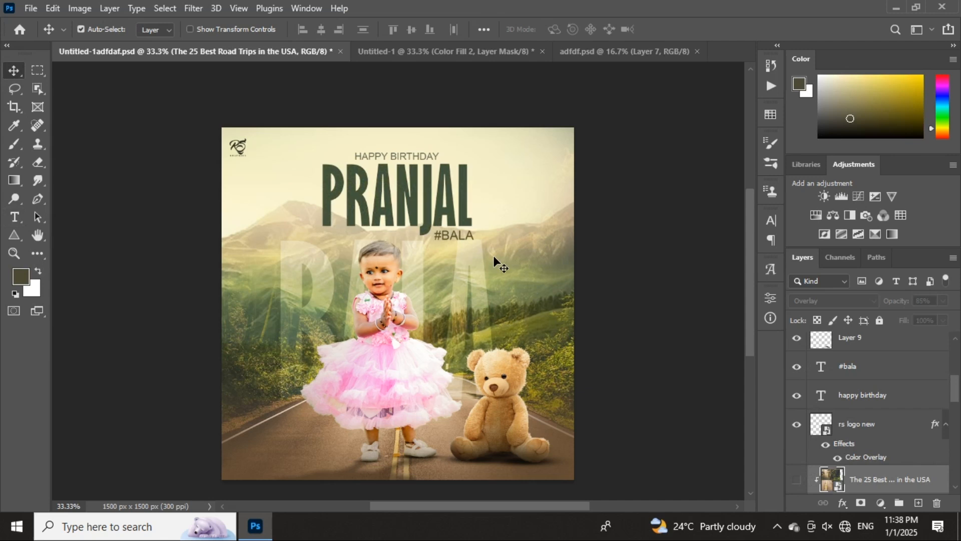
- Copy the child's name from the reference poster's title and paste it as a new text layer in the Untitled-1 poster
double_click(450, 210)
key("ctrl+c")
left_click(672, 29)
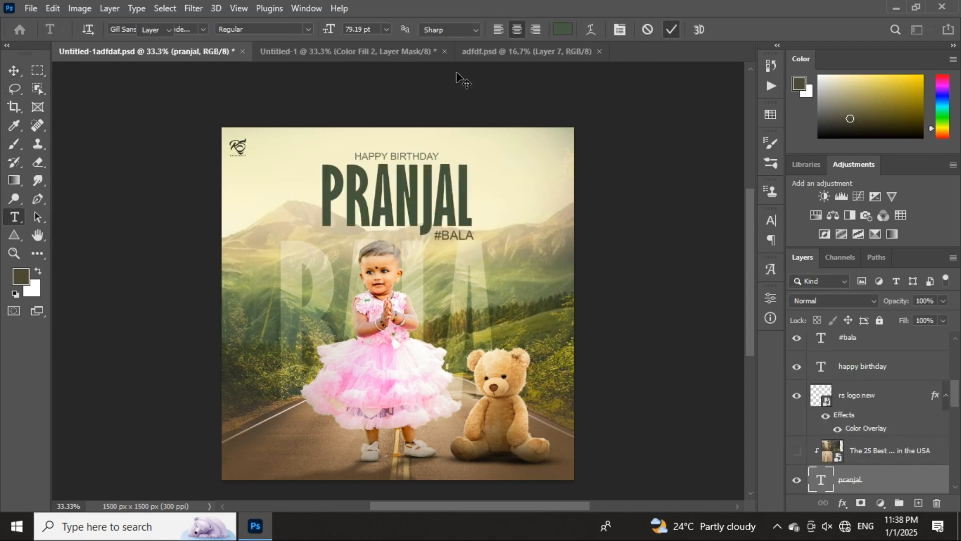
left_click(346, 51)
left_click(14, 217)
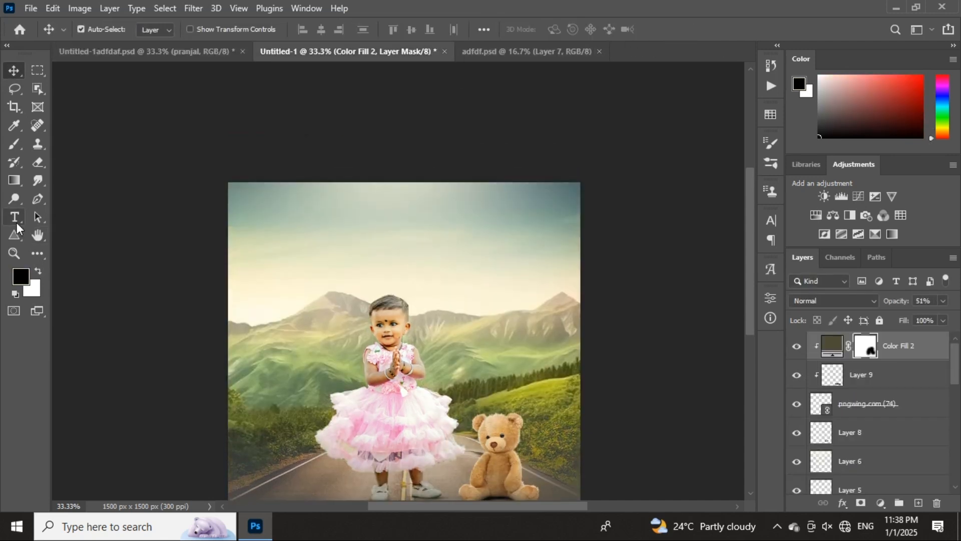
left_click(387, 256)
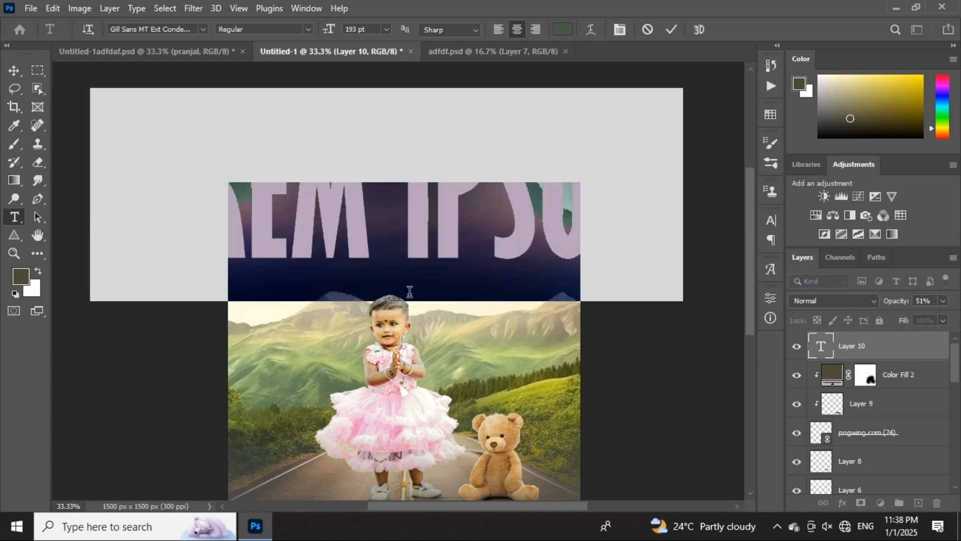
key("ctrl+v")
left_click(671, 29)
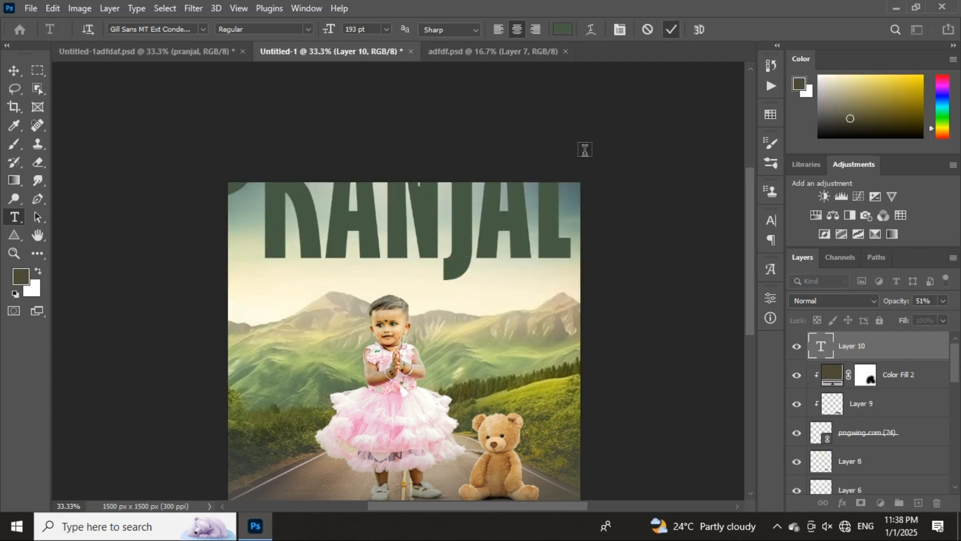
- Scale the name title to about 41.22% and place it in the sky above the child's head
key("ctrl+t")
left_click_drag(391, 86, 391, 211)
left_click_drag(415, 254, 424, 258)
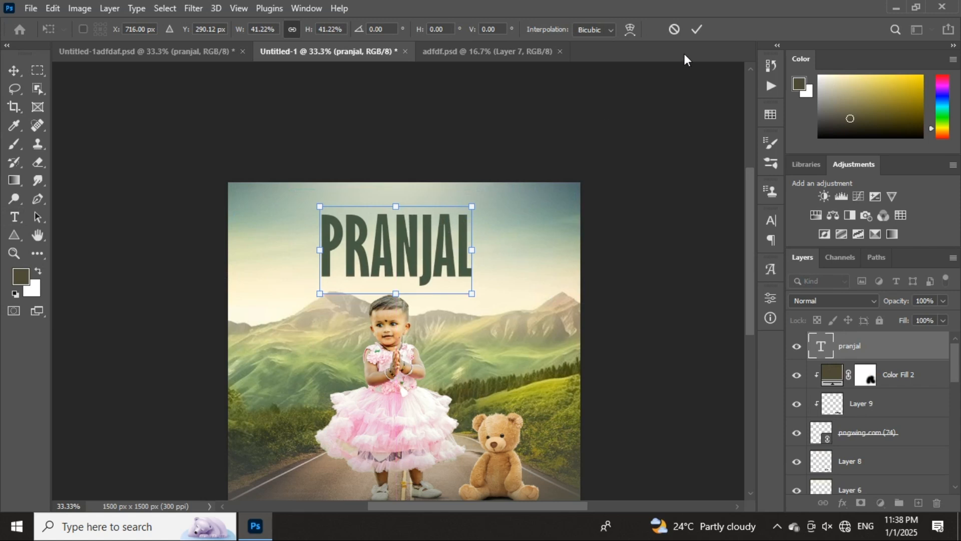
left_click(697, 29)
- Apply the Gill Sans MT Ext Condensed Bold font to the whole name title
double_click(815, 343)
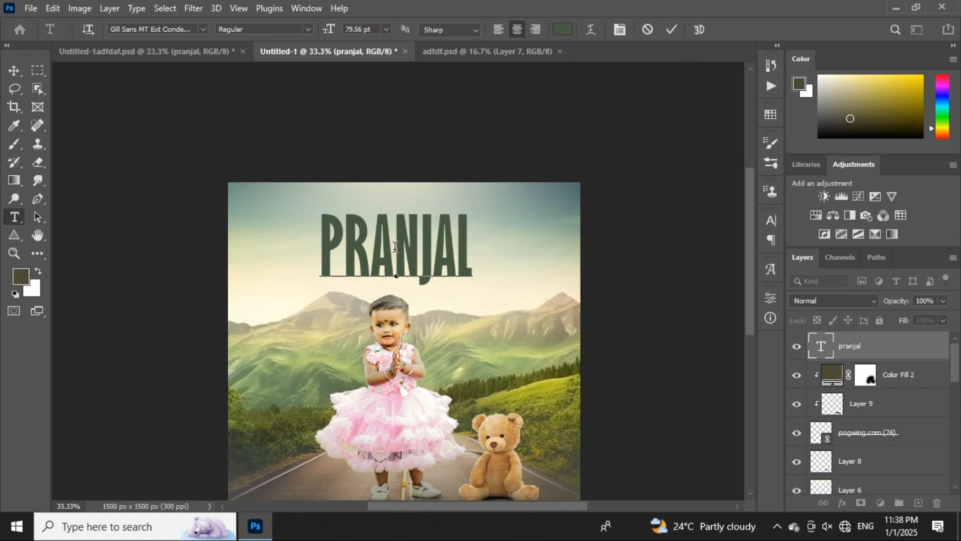
left_click(671, 30)
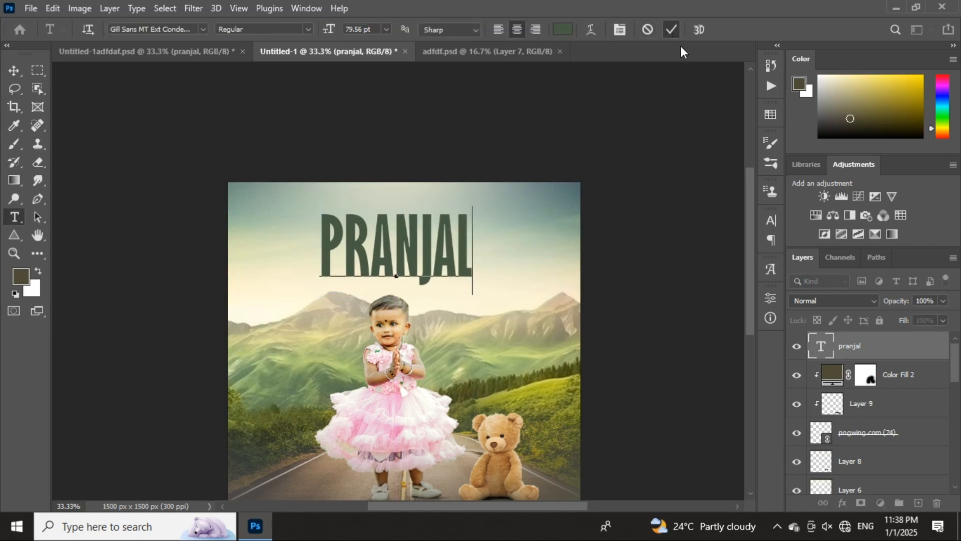
double_click(822, 346)
left_click(203, 29)
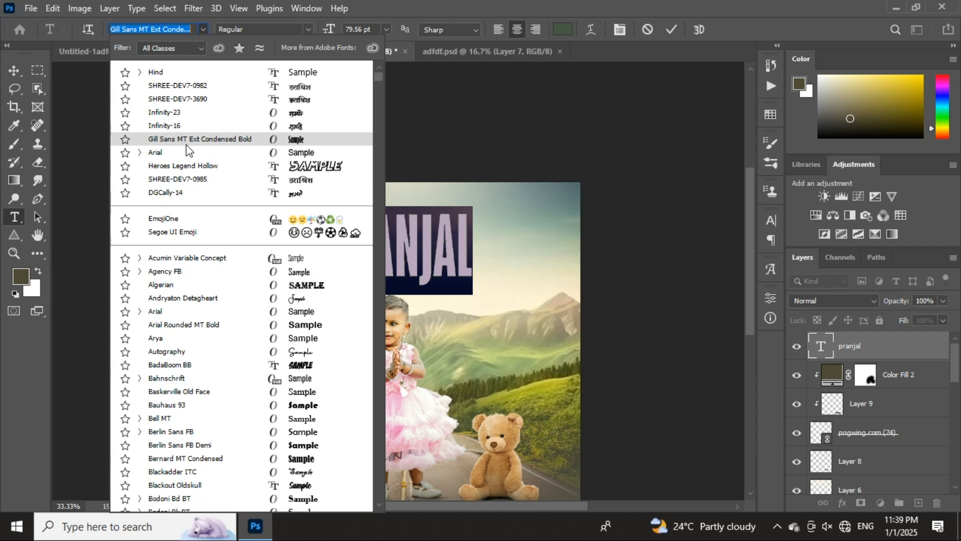
left_click(199, 140)
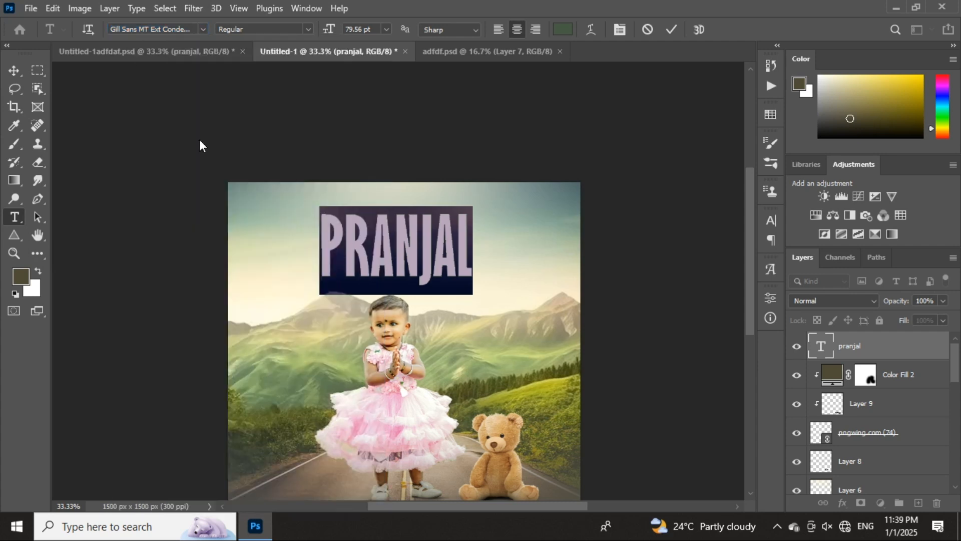
left_click(672, 31)
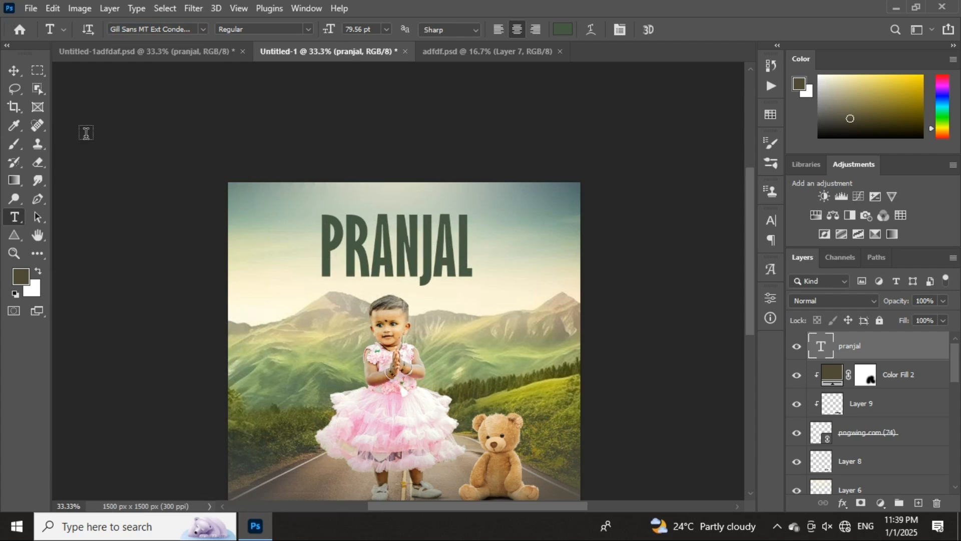
- Nudge the name title slightly, and copy the HAPPY BIRTHDAY text from the reference poster to just above it
left_click(14, 71)
left_click_drag(392, 250, 390, 246)
left_click(203, 52)
left_click(372, 52)
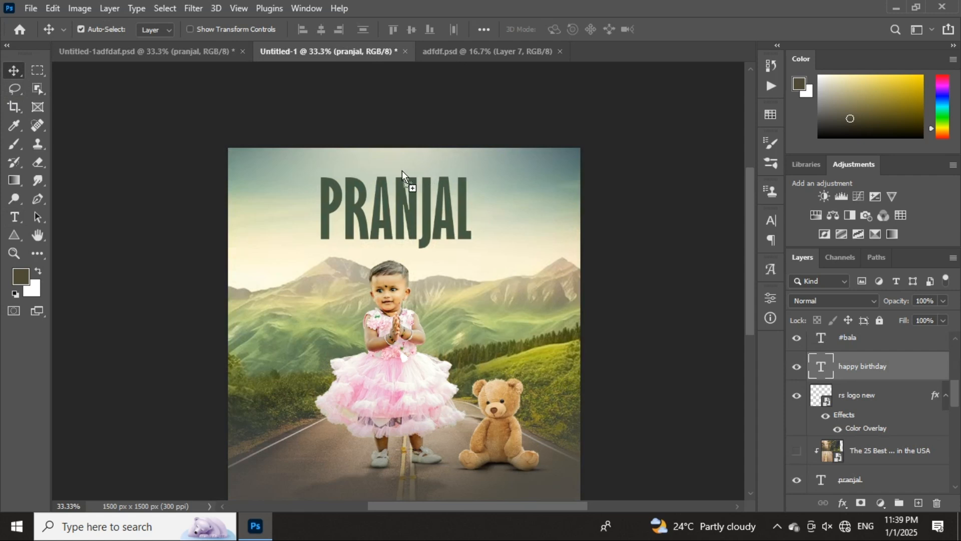
left_click_drag(401, 172, 402, 173)
key("ctrl+plus")
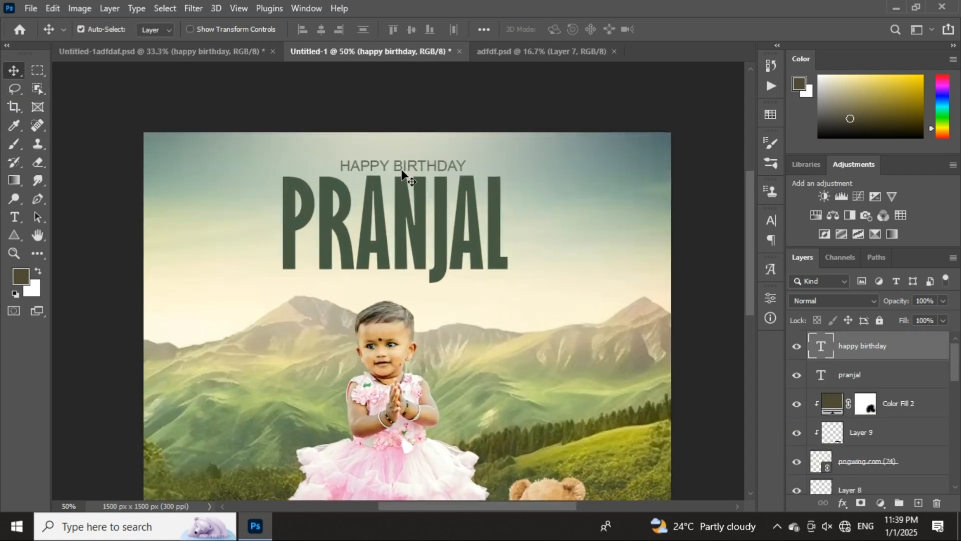
- Apply the Arial font to the HAPPY BIRTHDAY text
double_click(405, 169)
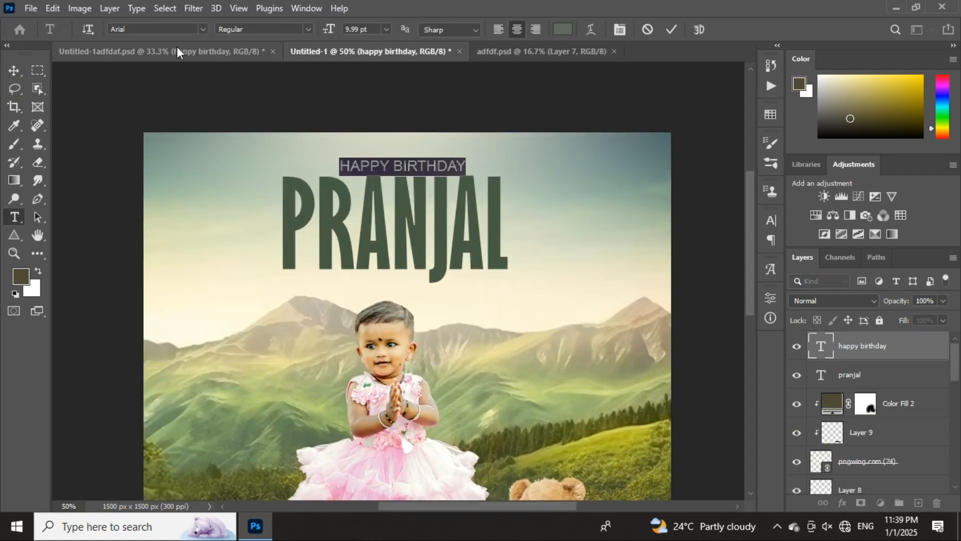
left_click(203, 29)
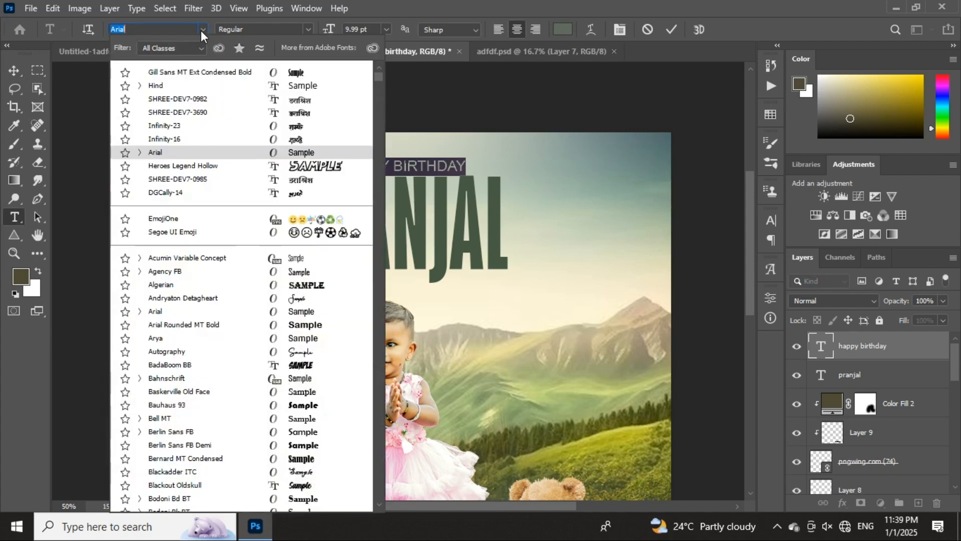
left_click(298, 311)
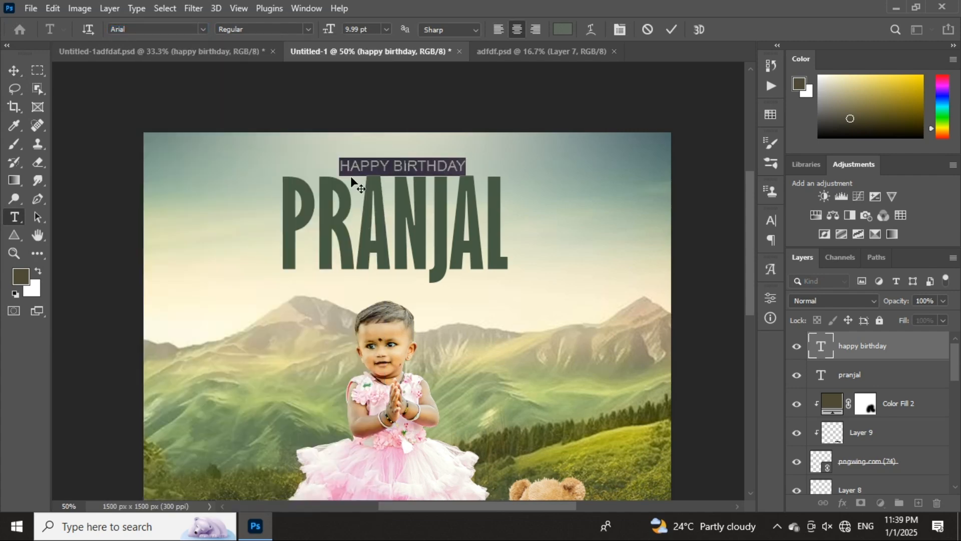
left_click(672, 29)
- Centre the HAPPY BIRTHDAY text over the name title and nudge it up to leave a small gap
key("v")
scroll(363, 189, "up", 2)
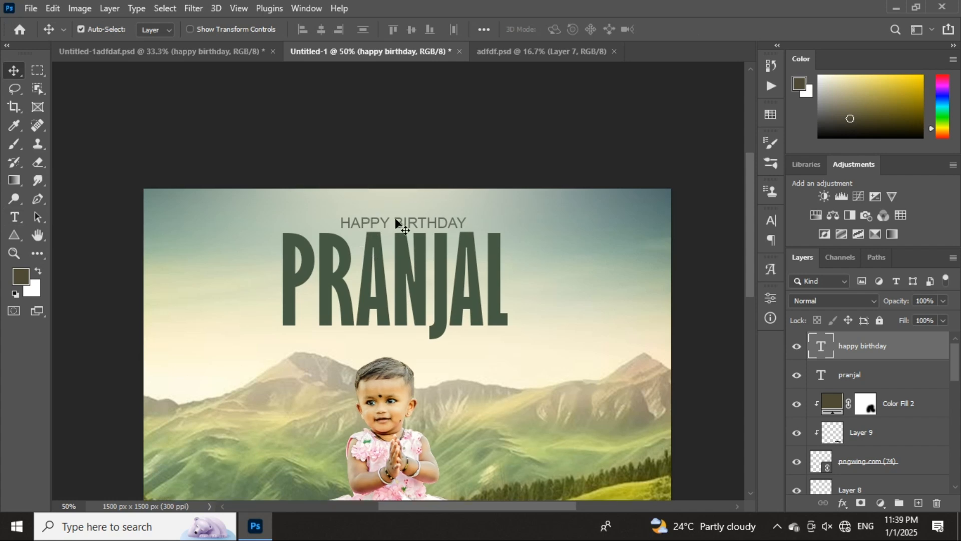
left_click_drag(395, 222, 391, 215)
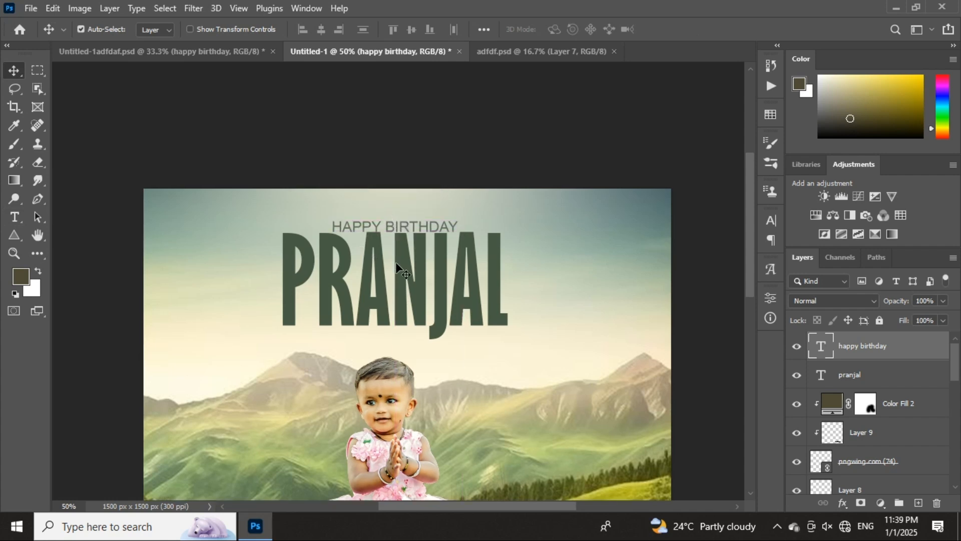
key("Up")
key("Up")
key("Up")
key("Up")
key("Up")
key("Up")
key("Up")
key("Up")
key("Up")
key("Up")
key("Up")
key("Up")
key("Up")
key("Up")
key("Up")
key("Up")
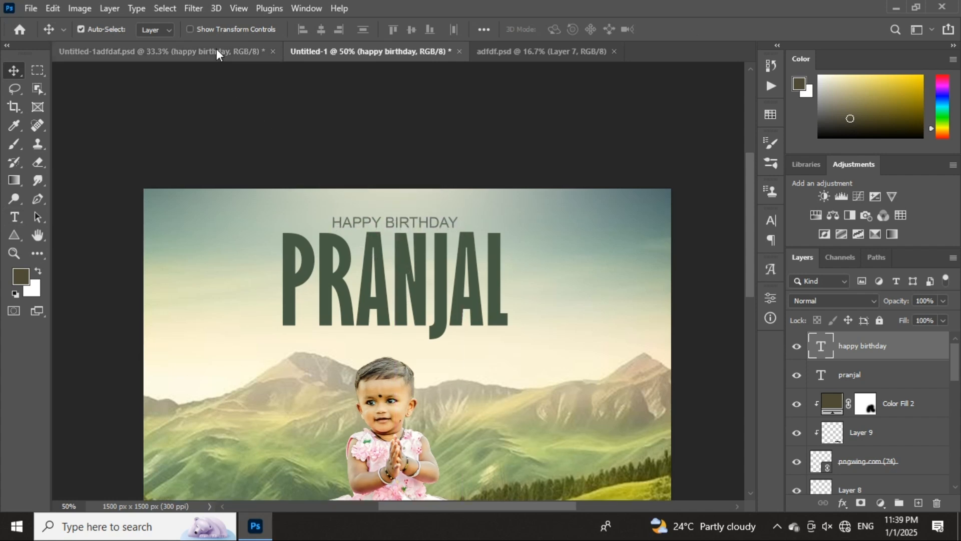
- Copy the hashtag text from the reference poster to beneath the end of the name title, and delete its extra duplicate
left_click(216, 51)
mouse_move(454, 259)
left_mouse_down()
mouse_move(473, 236)
mouse_move(355, 57)
mouse_move(461, 214)
mouse_move(479, 219)
mouse_move(475, 260)
mouse_move(437, 257)
left_mouse_up()
double_click(466, 254)
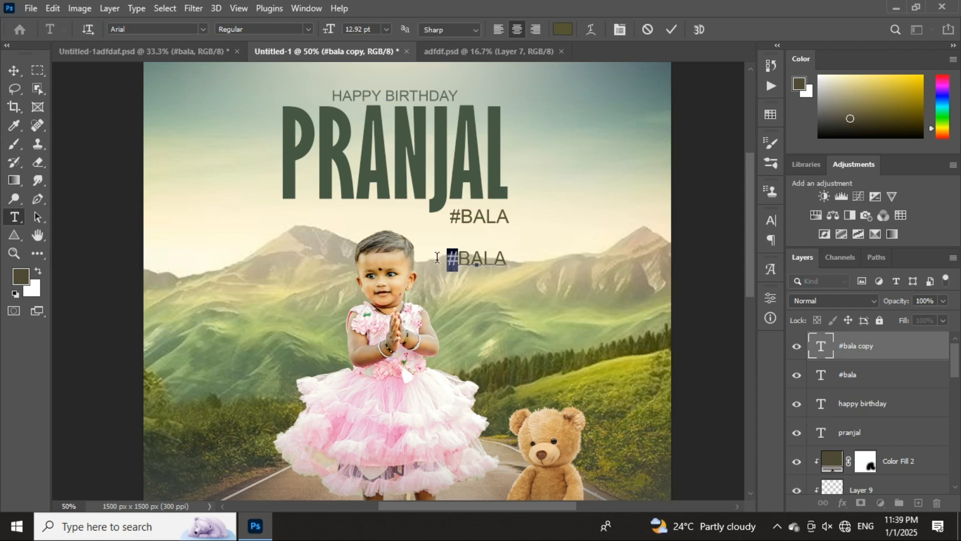
left_click(646, 33)
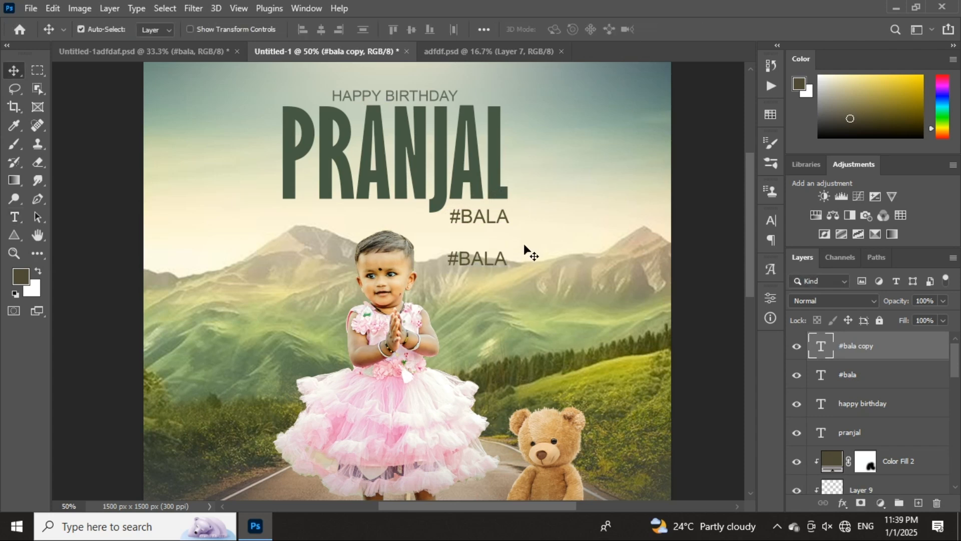
key("Delete")
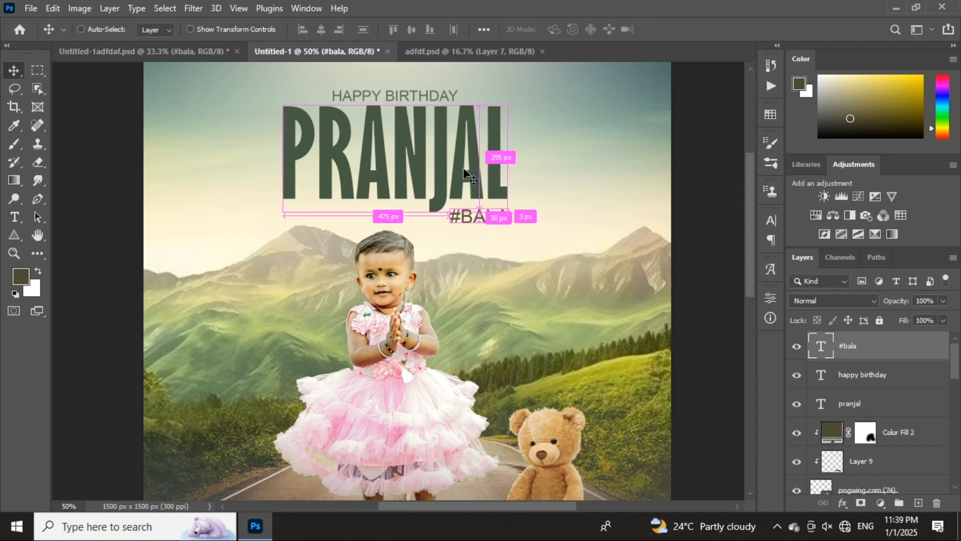
- Duplicate the name title down over the child's upper body and move the copy directly beneath the child's layer, Layer 1
key("ctrl+minus")
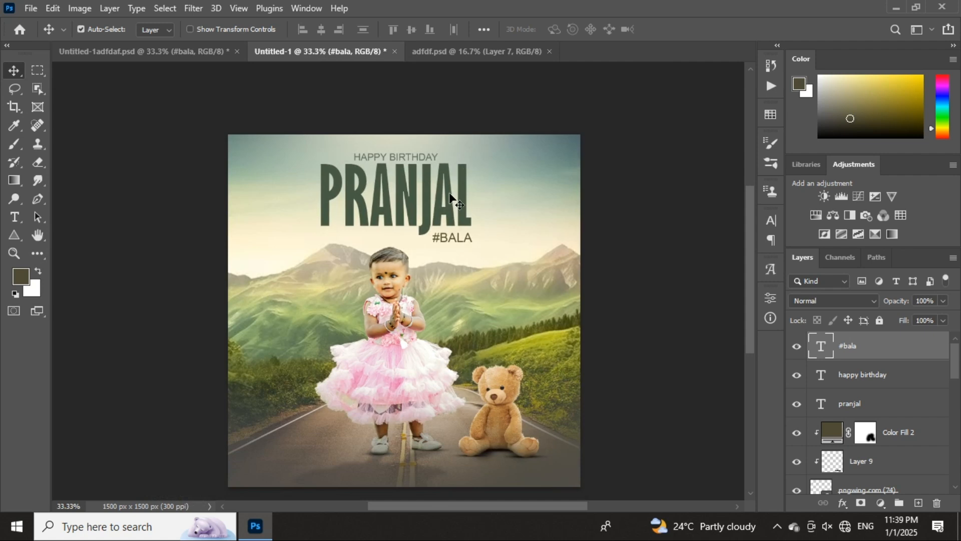
left_click_drag(448, 190, 443, 304)
left_click_drag(858, 406, 826, 463)
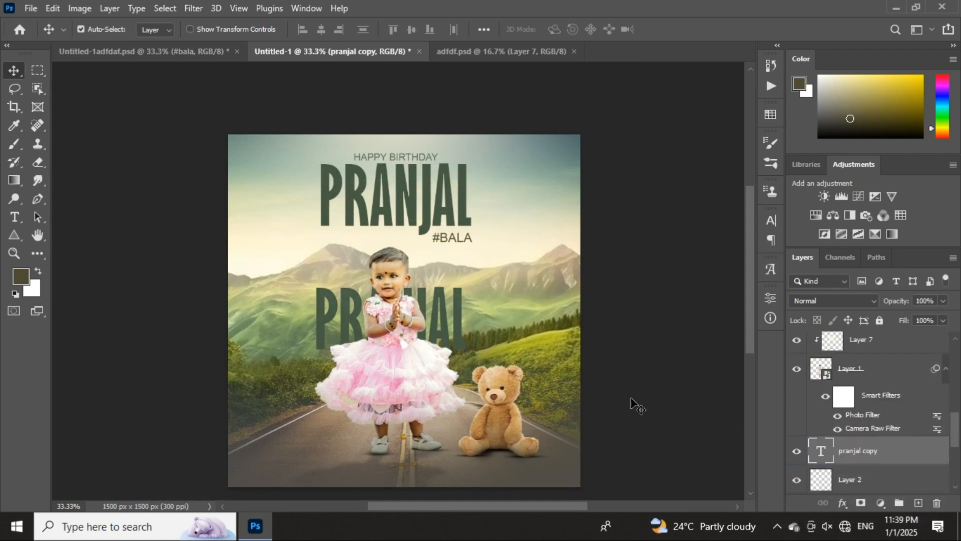
- Replace the duplicated title's wording with the nickname from the hashtag and enlarge it to about 184.47% behind the child
double_click(460, 321)
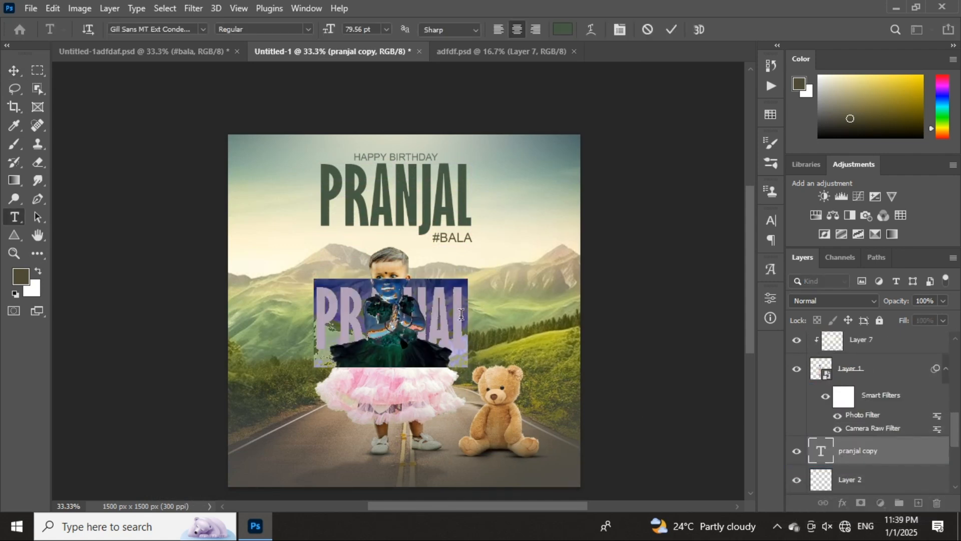
type("BALA")
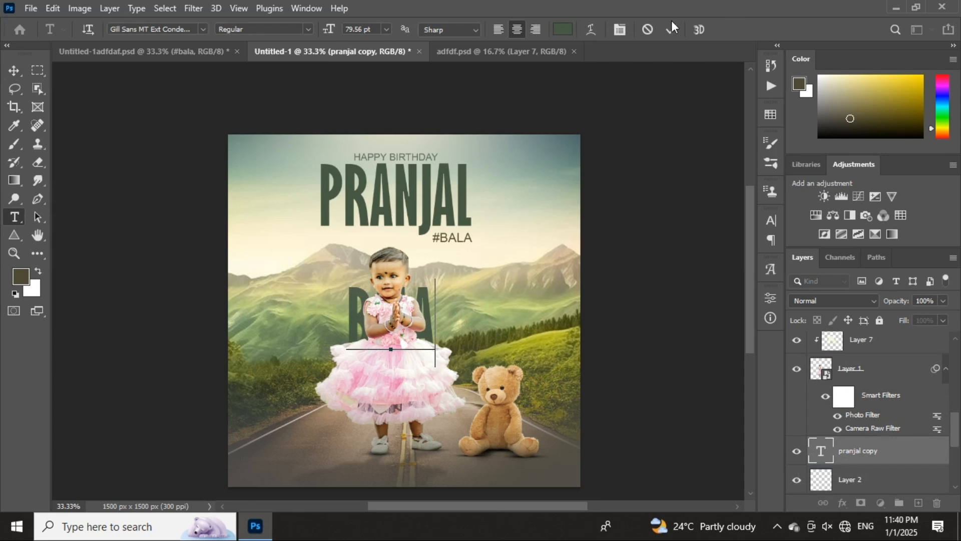
left_click(671, 27)
key("v")
key("ctrl+t")
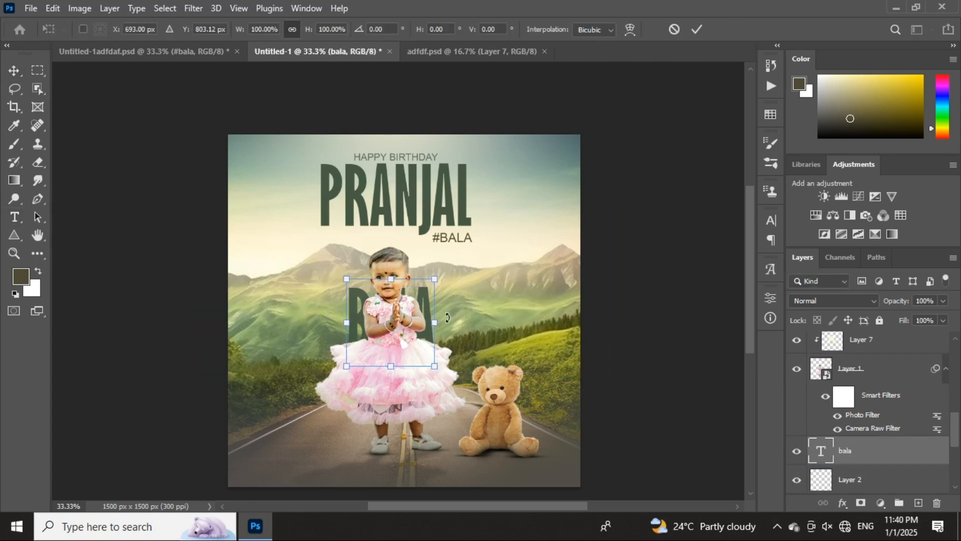
left_click_drag(447, 317, 484, 316)
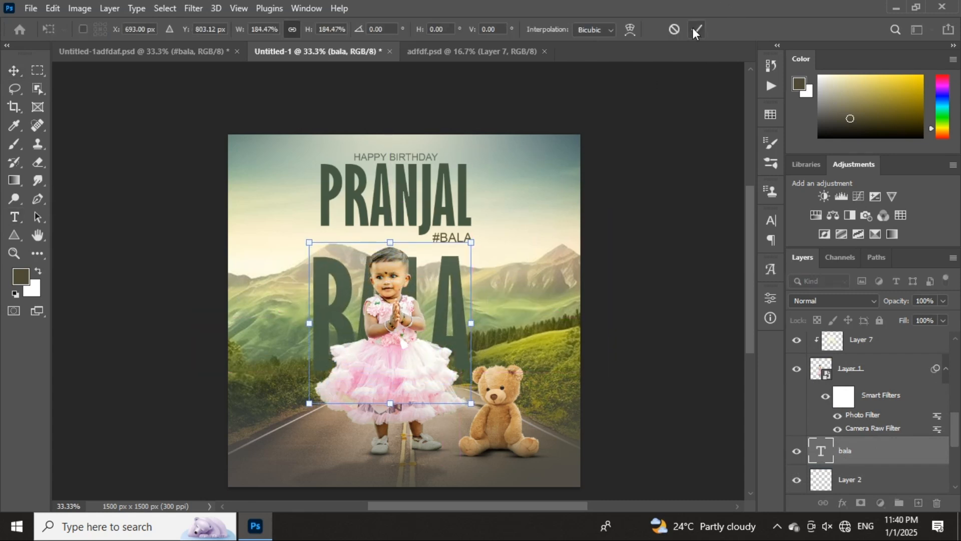
left_click(697, 30)
- Set the colour of the large nickname text behind the child to white (ffffff)
double_click(821, 451)
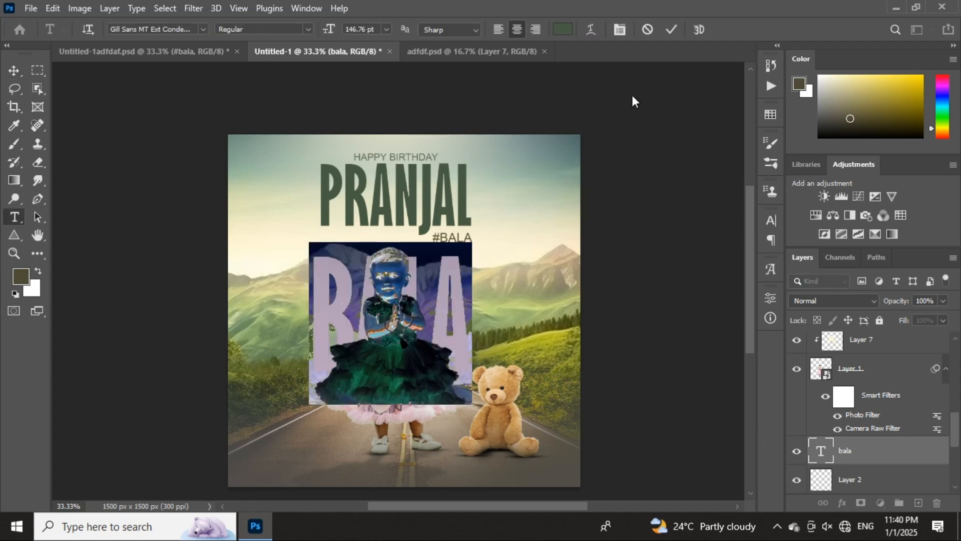
left_click(563, 30)
type("ffffff")
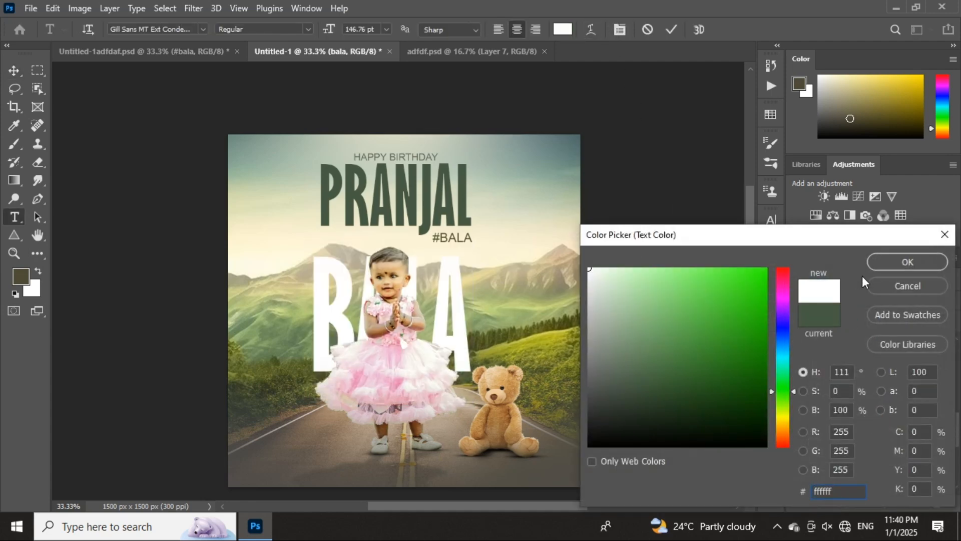
key("Return")
left_click(671, 30)
key("v")
- Set the large nickname text behind the child to Overlay blending and enlarge it to about 176.07 pt
left_click(806, 301)
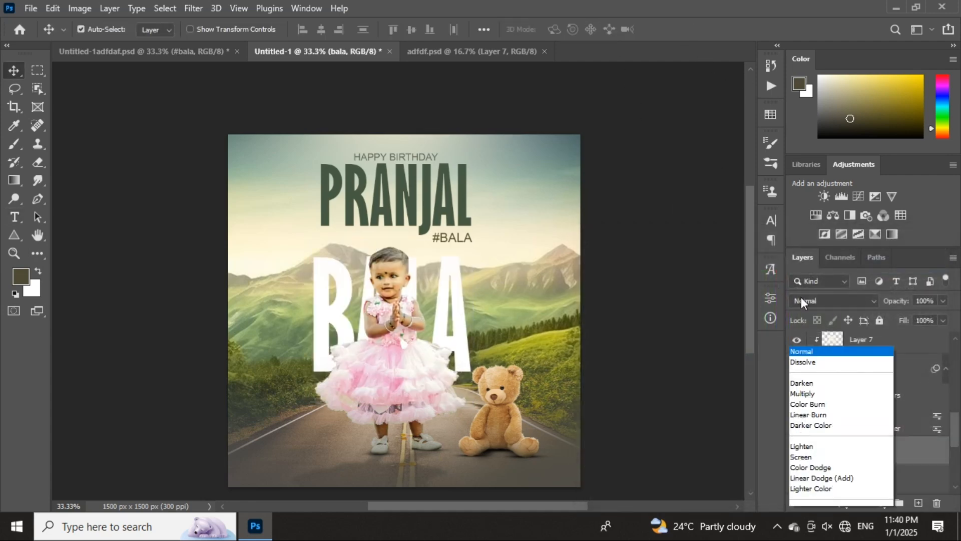
left_click(801, 331)
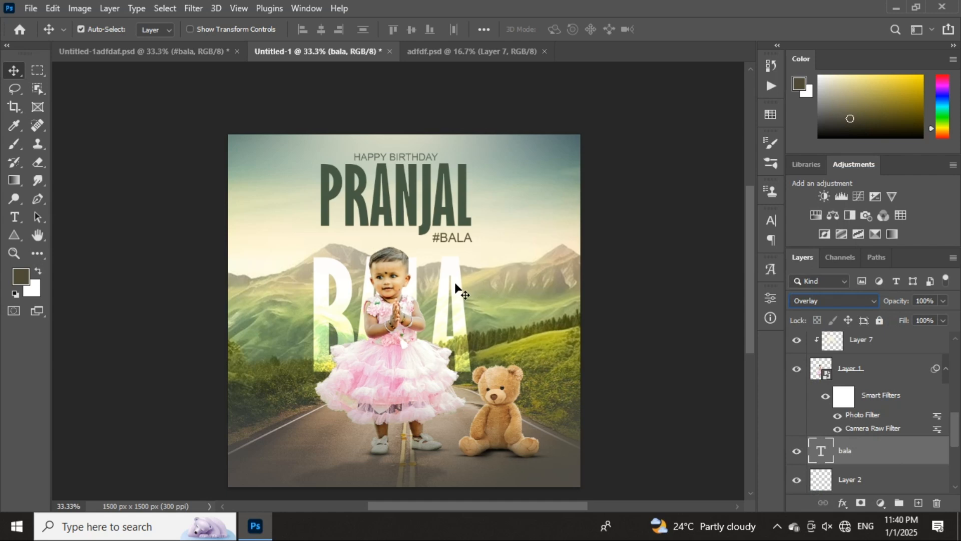
key("ctrl")
key("ctrl+t")
left_click_drag(472, 323, 487, 323)
left_click(697, 29)
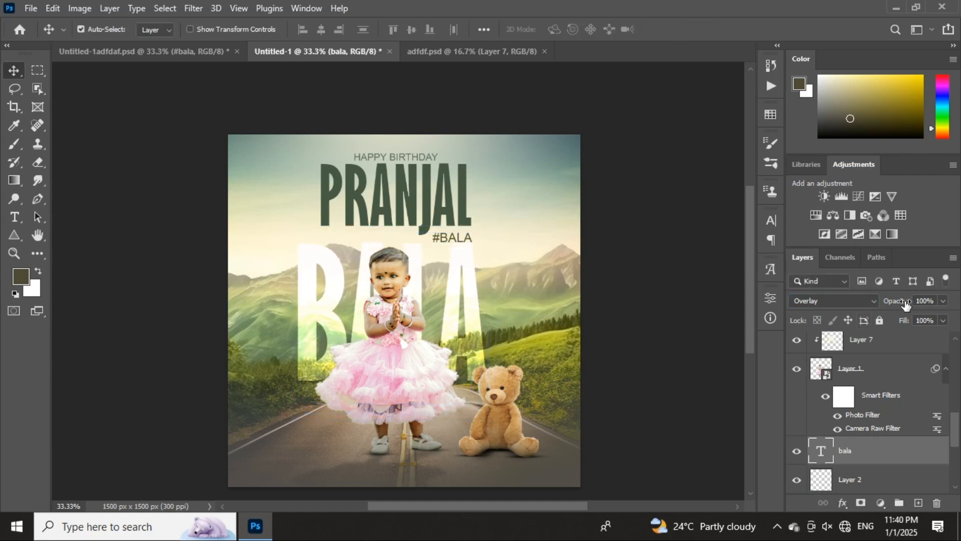
- Reduce the large nickname text's opacity to 20% and change its colour to black (000000)
mouse_move(907, 305)
left_mouse_down()
mouse_move(875, 308)
mouse_move(888, 304)
left_mouse_up()
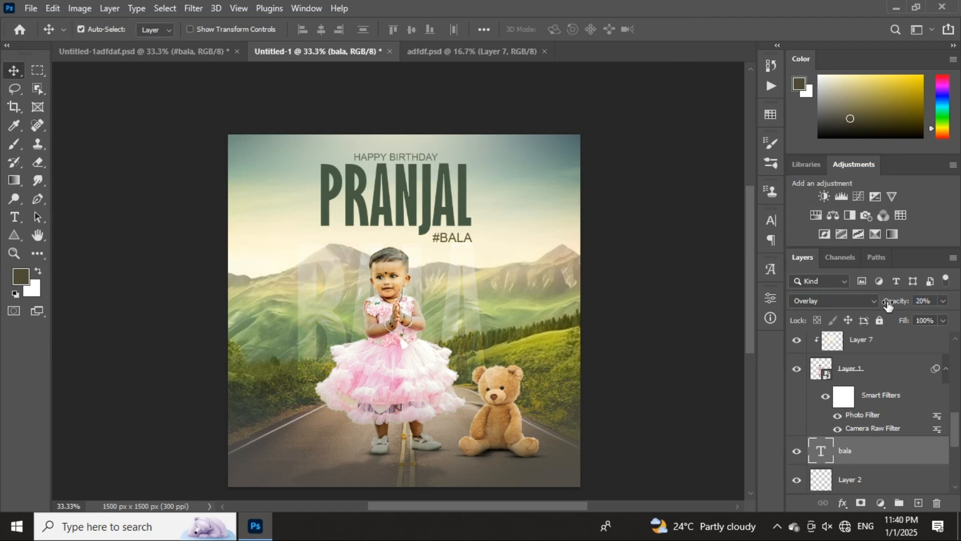
double_click(821, 451)
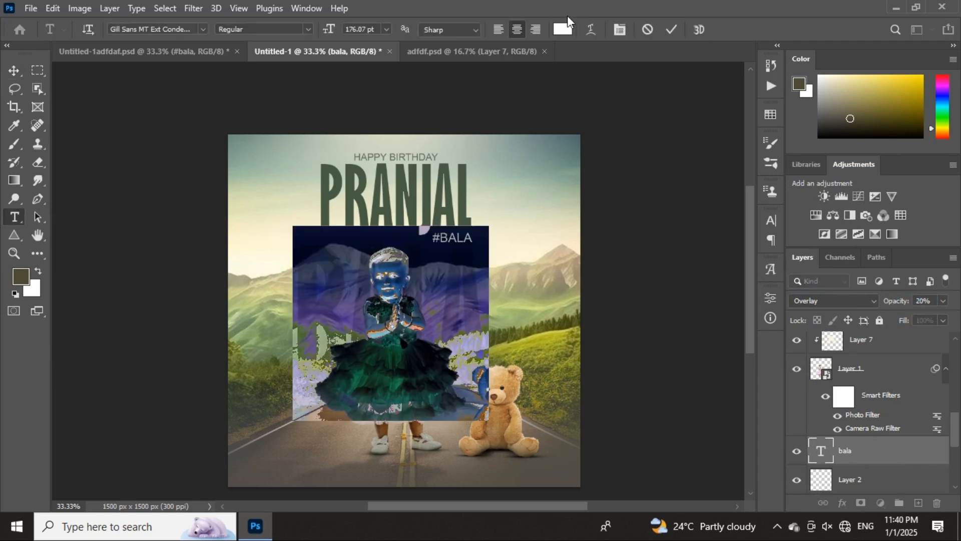
left_click(563, 29)
left_click(511, 326)
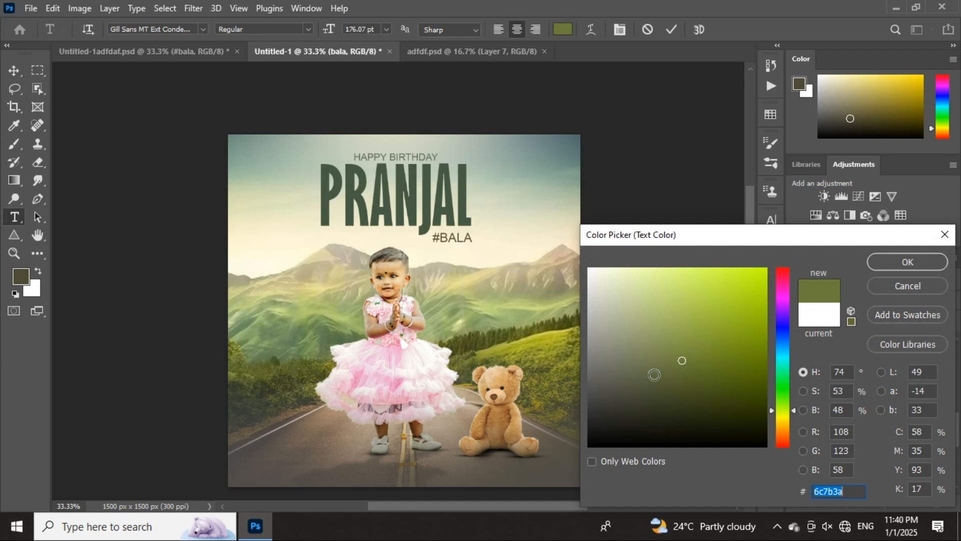
left_click_drag(653, 376, 550, 454)
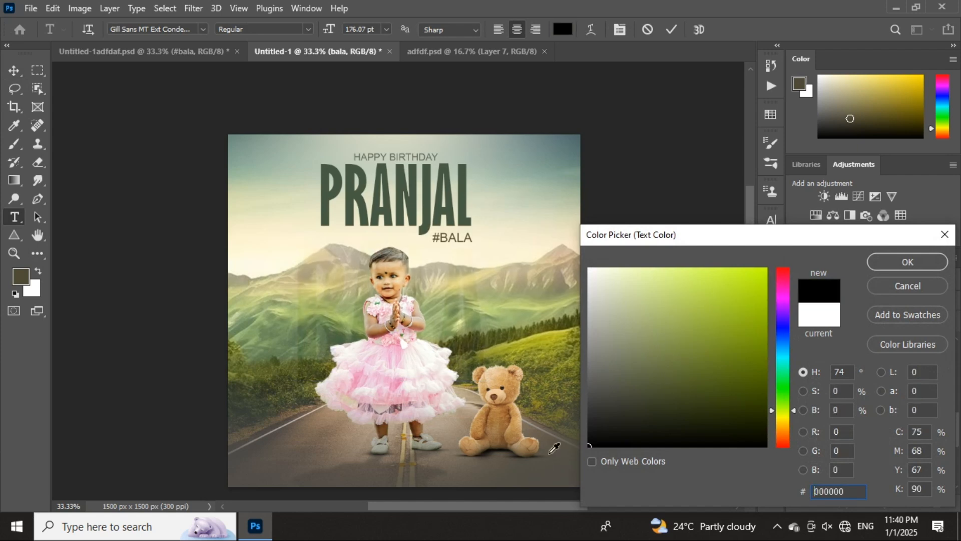
left_click(893, 264)
left_click(896, 303)
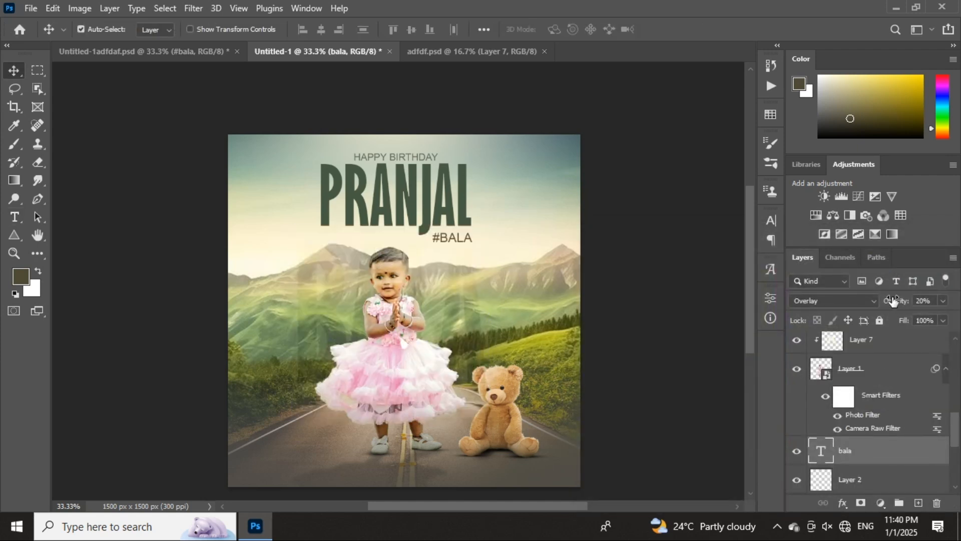
- Set the large nickname text's opacity to 26% and compare it with the reference poster
left_click_drag(893, 300, 898, 302)
left_click(144, 50)
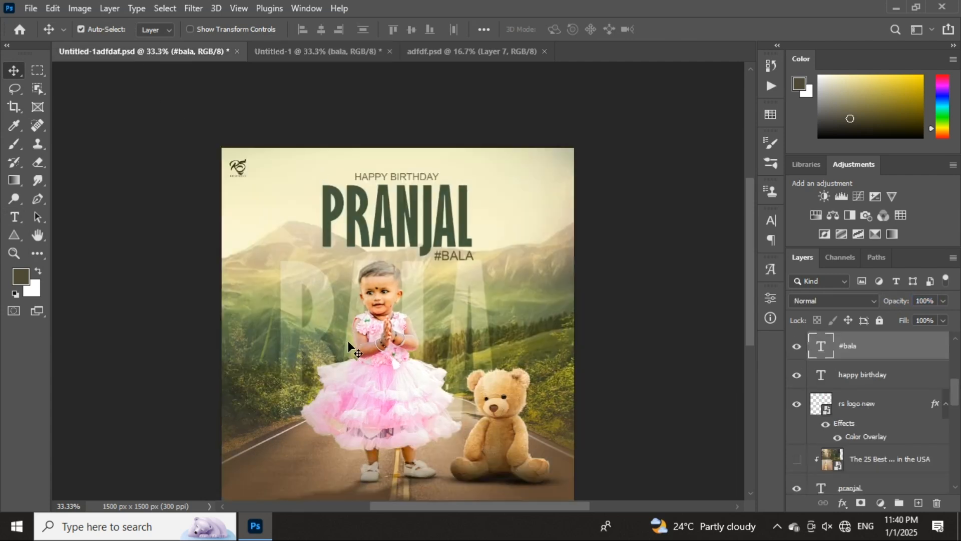
left_click(301, 53)
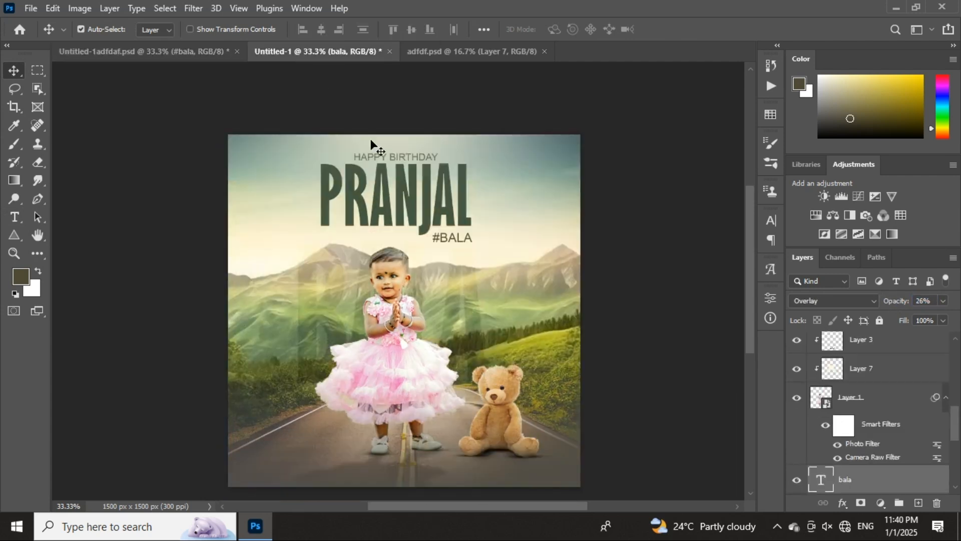
- Recolour the large nickname text with a pale cream sampled from the sky just above the mountains
double_click(821, 480)
left_click(554, 29)
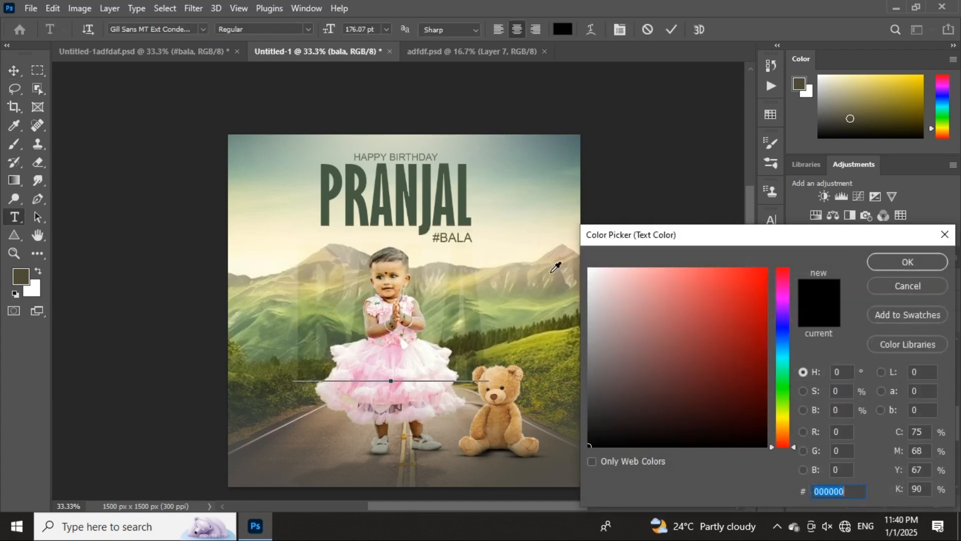
left_click(537, 254)
left_click(881, 262)
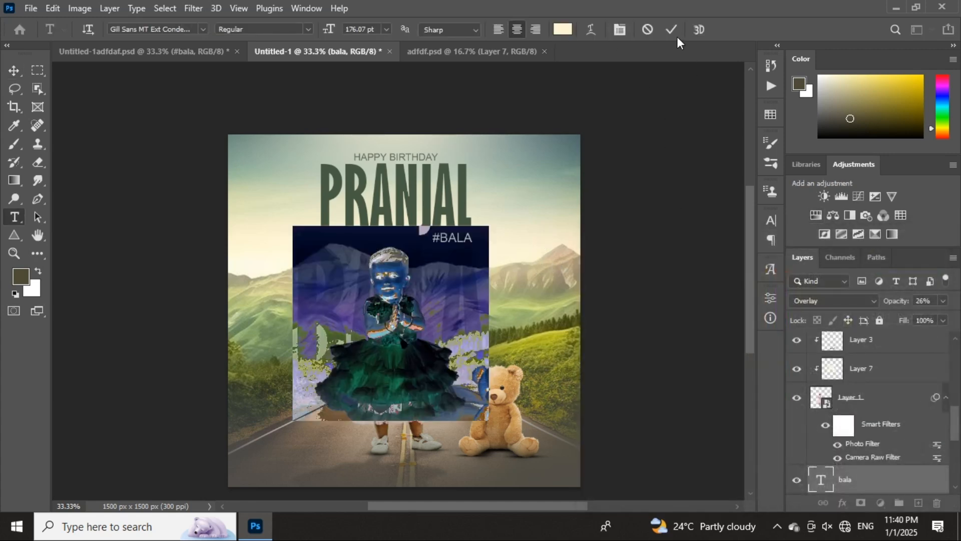
key("ctrl+Return")
key("v")
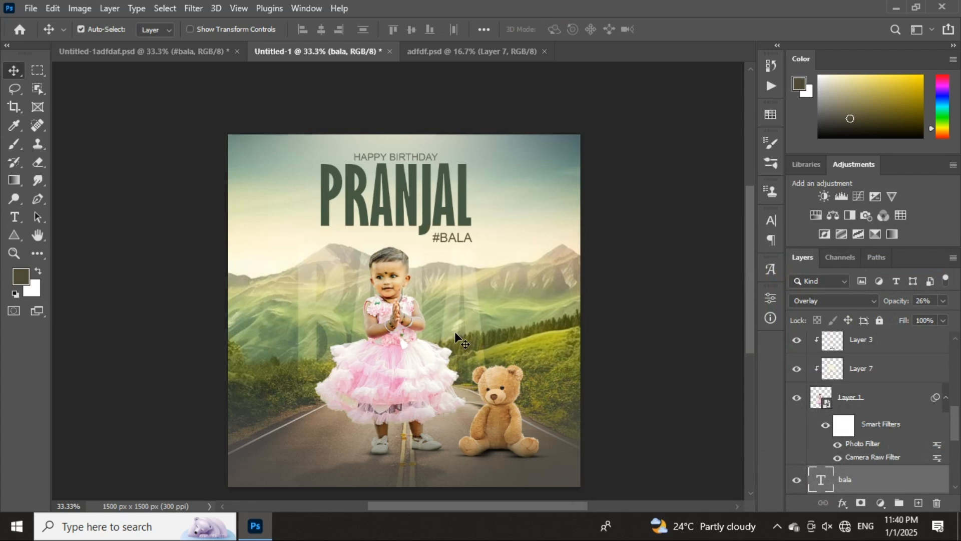
- Copy the RS logo from the reference poster to the new poster's top-left corner and move its layer above all others
scroll(455, 331, "down", 1)
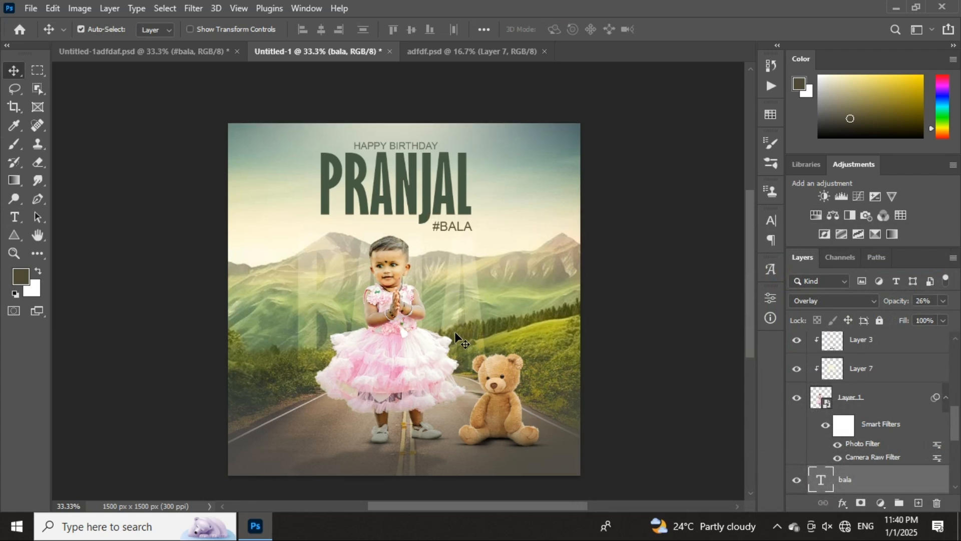
left_click(159, 52)
scroll(360, 431, "down", 3)
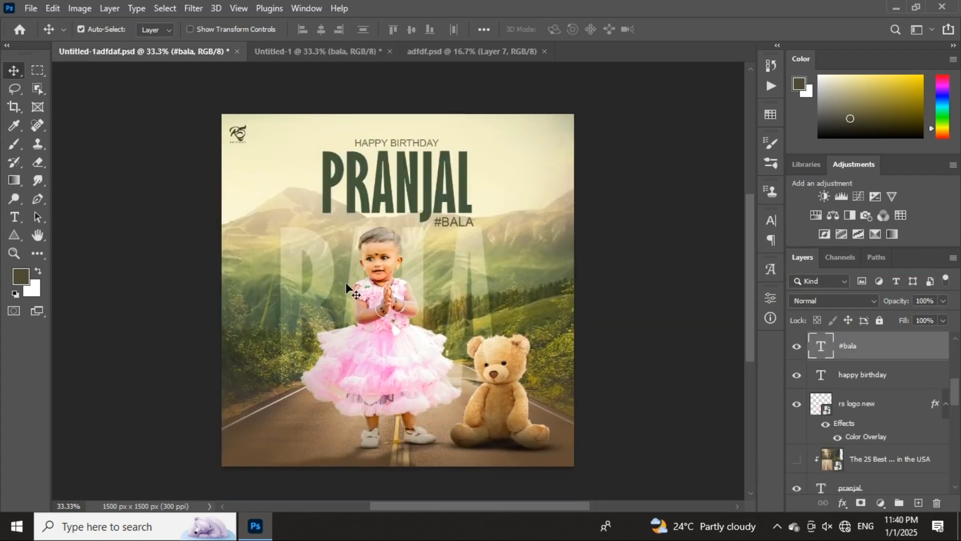
scroll(346, 281, "up", 3)
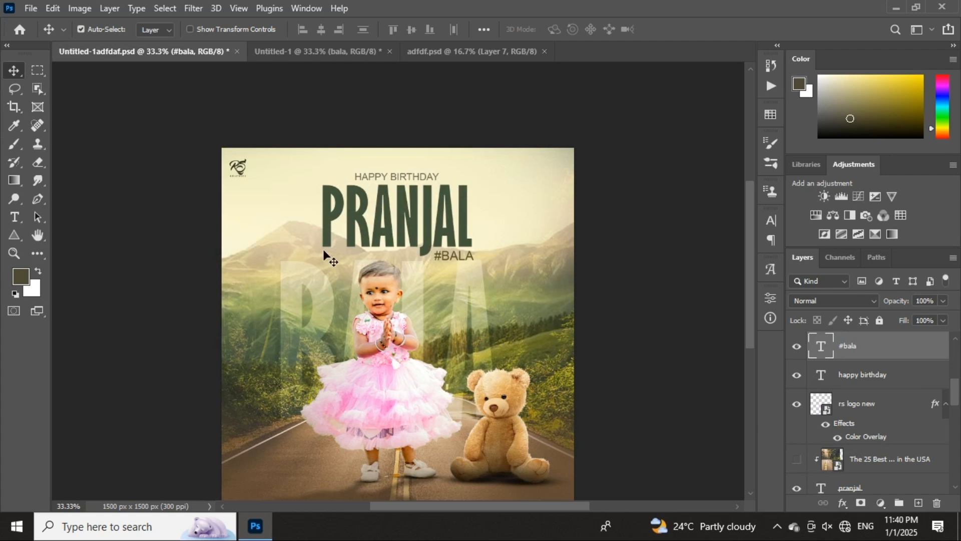
left_click(329, 50)
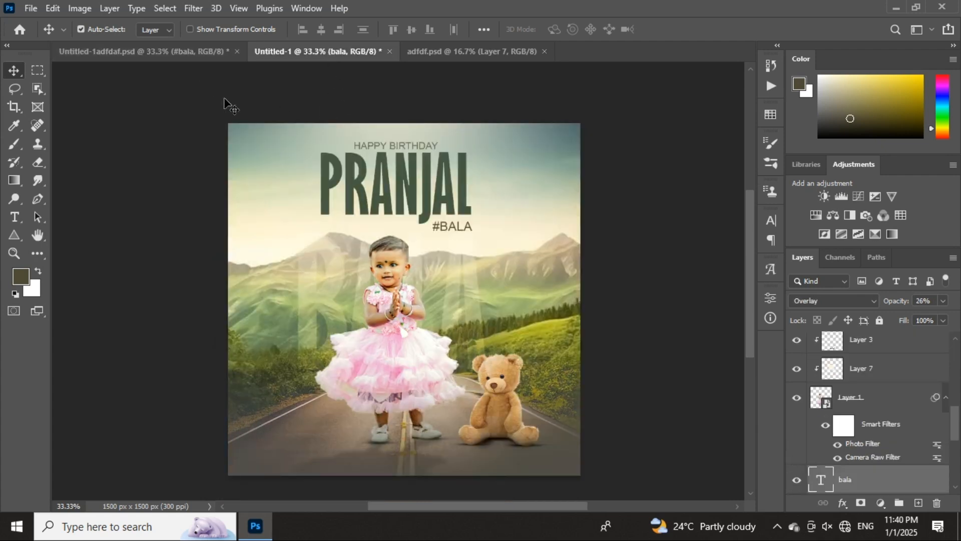
left_click(214, 56)
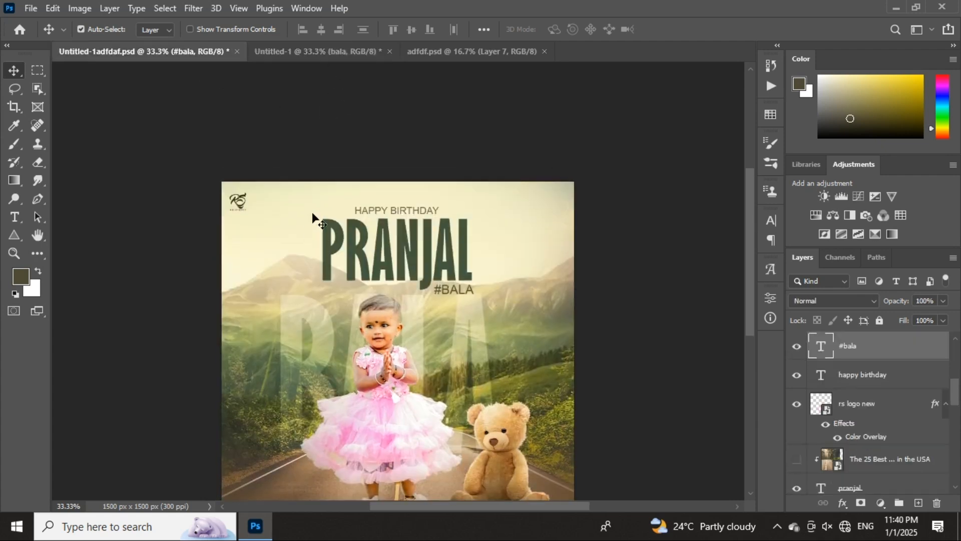
left_click_drag(242, 199, 251, 142)
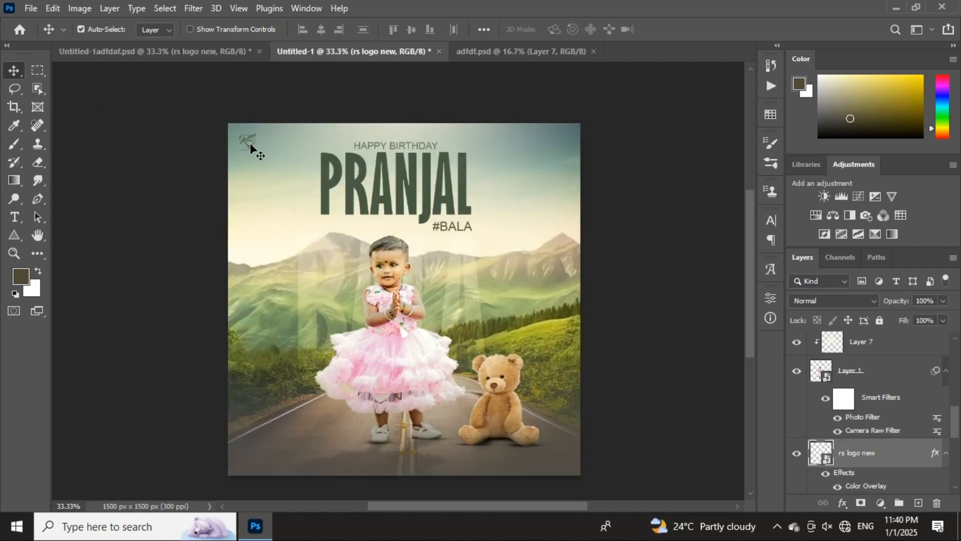
left_click_drag(846, 451, 830, 339)
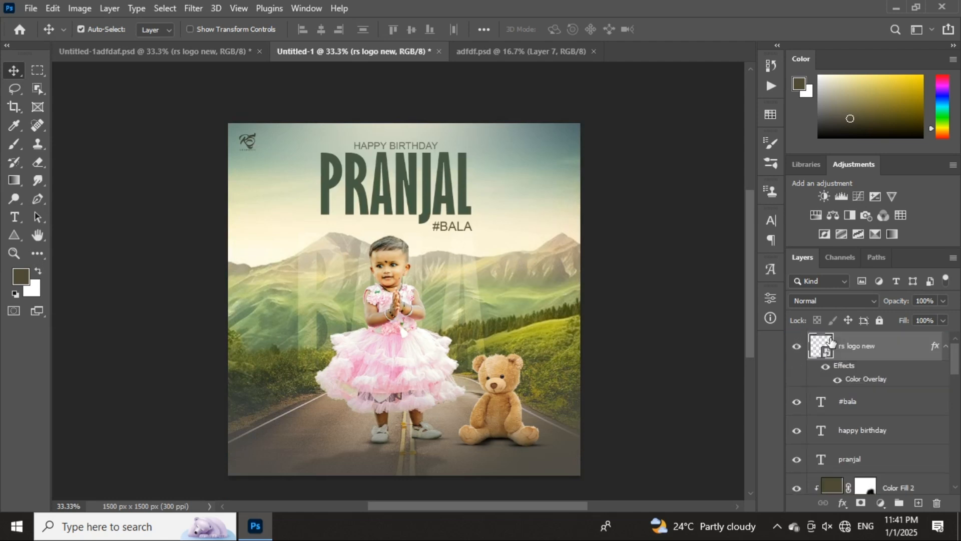
- Compare the new poster's colours, texts and logo with the finished reference poster
left_click(183, 51)
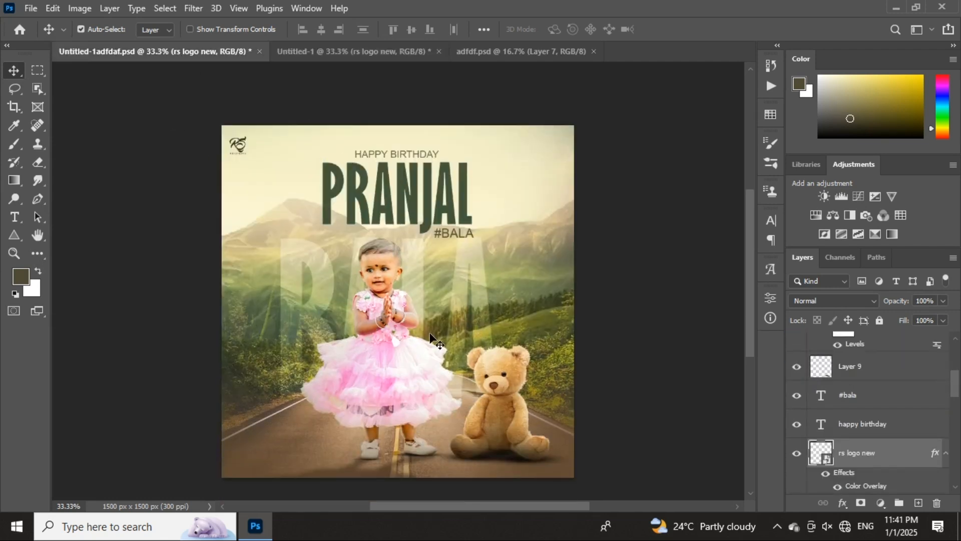
scroll(431, 337, "up", 1)
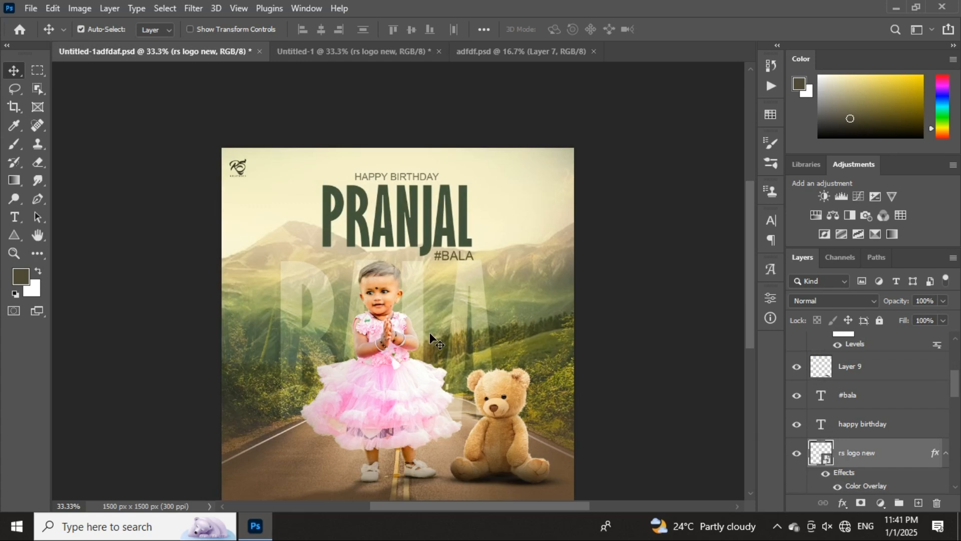
scroll(430, 338, "down", 1)
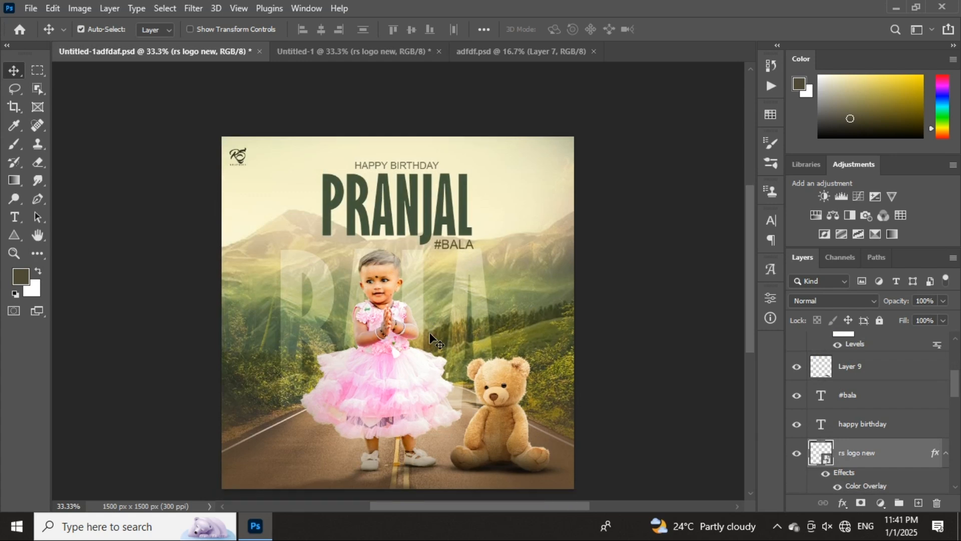
left_click(334, 51)
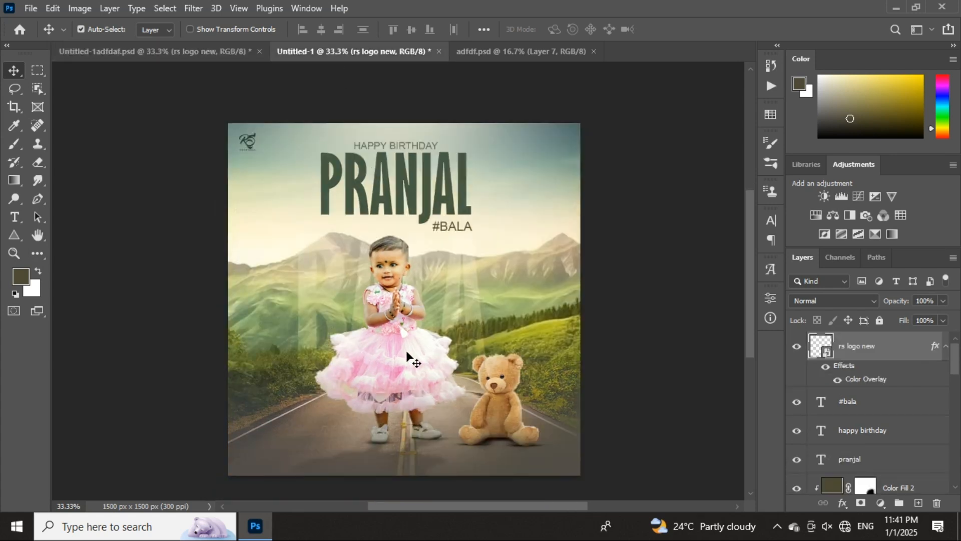
left_click(203, 51)
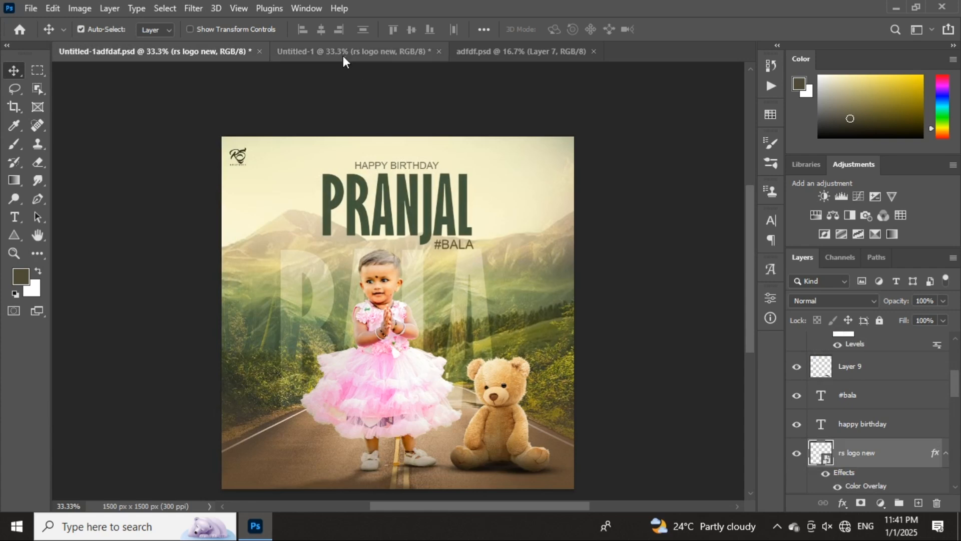
left_click(343, 52)
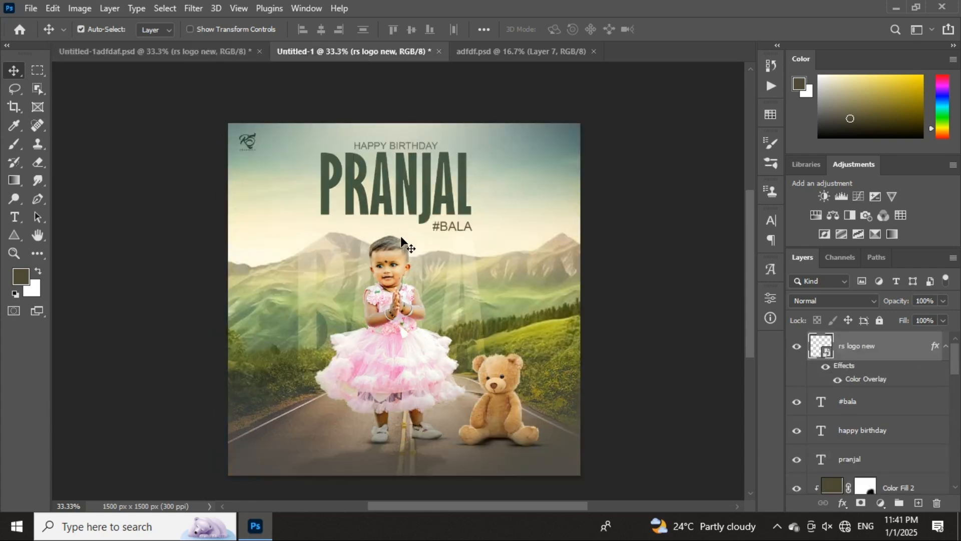
- Embed the forest road photo "The 25 Best Road Trips in the USA" above the name title's layer and clip it to the title
left_click(438, 201)
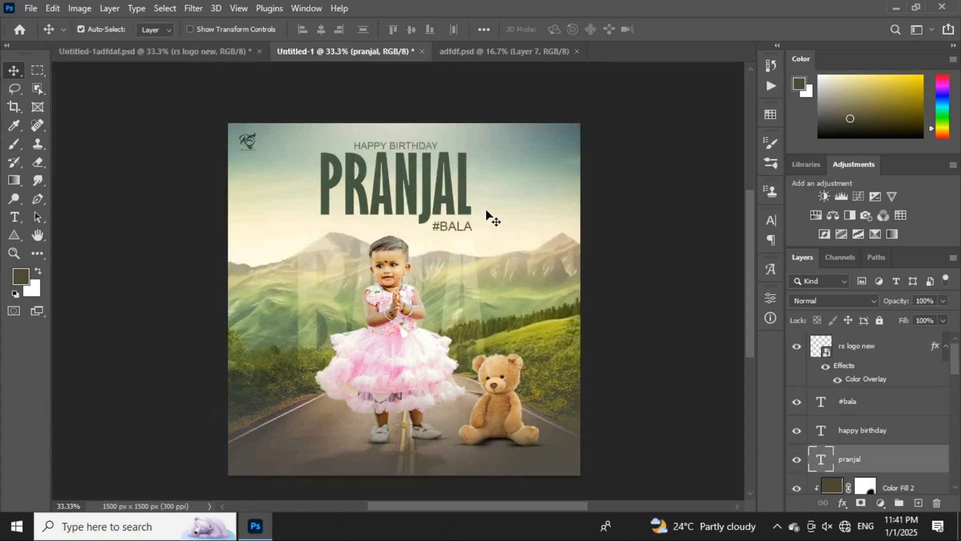
left_click(34, 11)
left_click(117, 305)
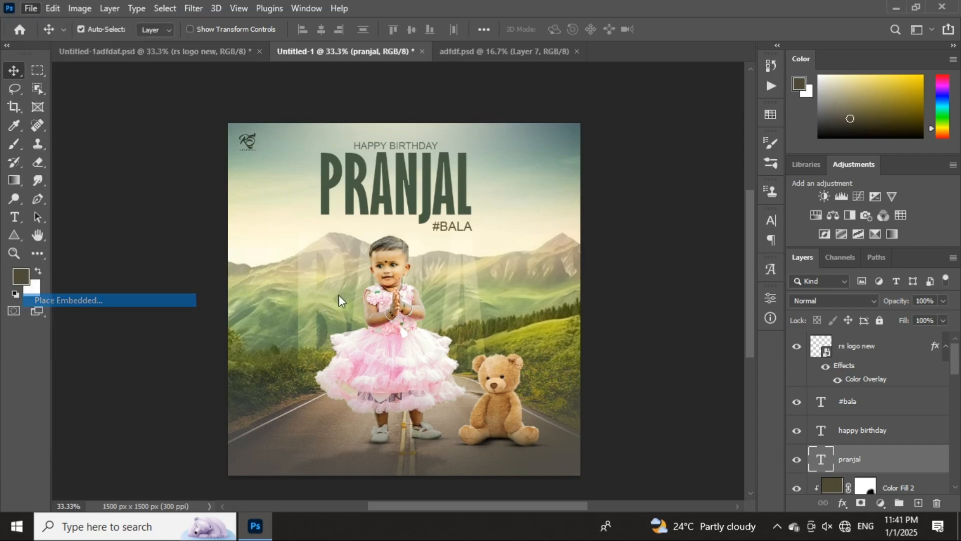
double_click(160, 235)
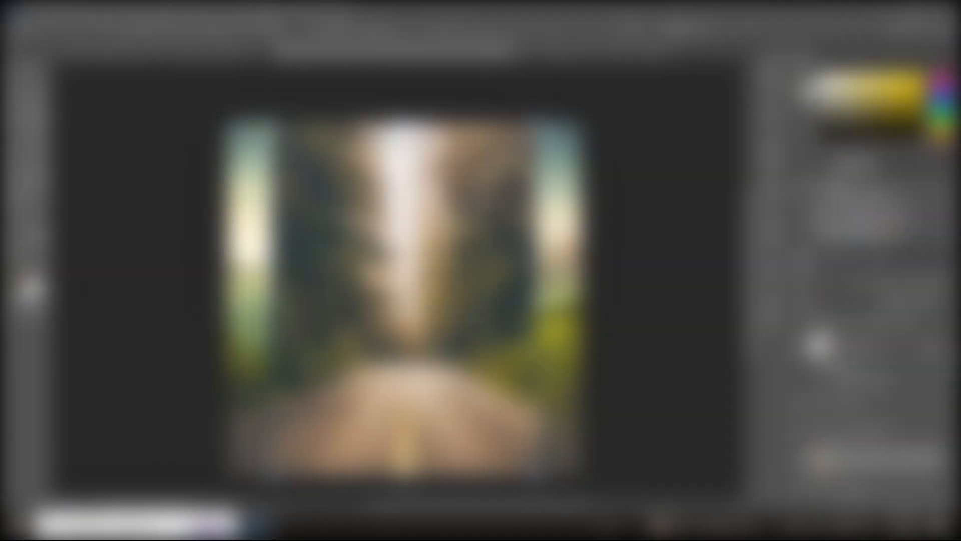
left_click(697, 29)
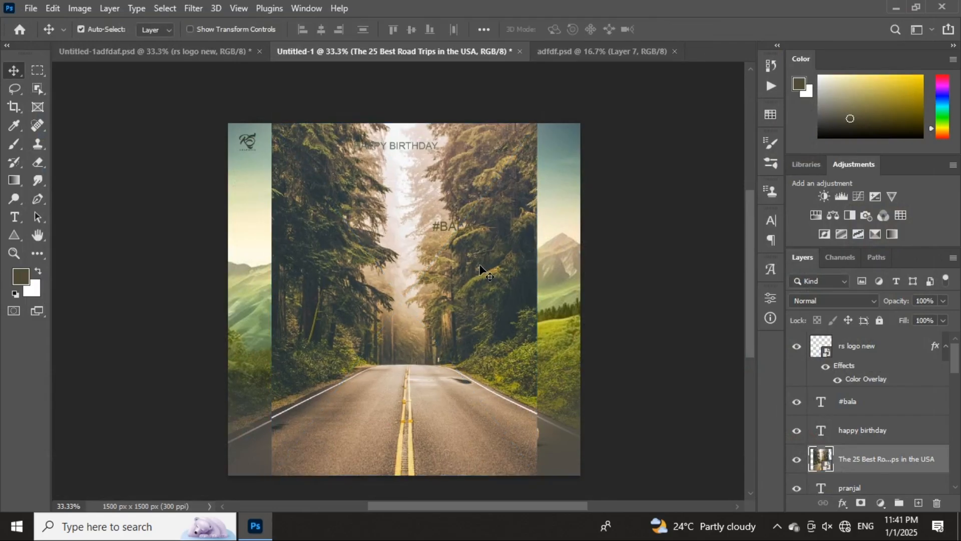
right_click(938, 475)
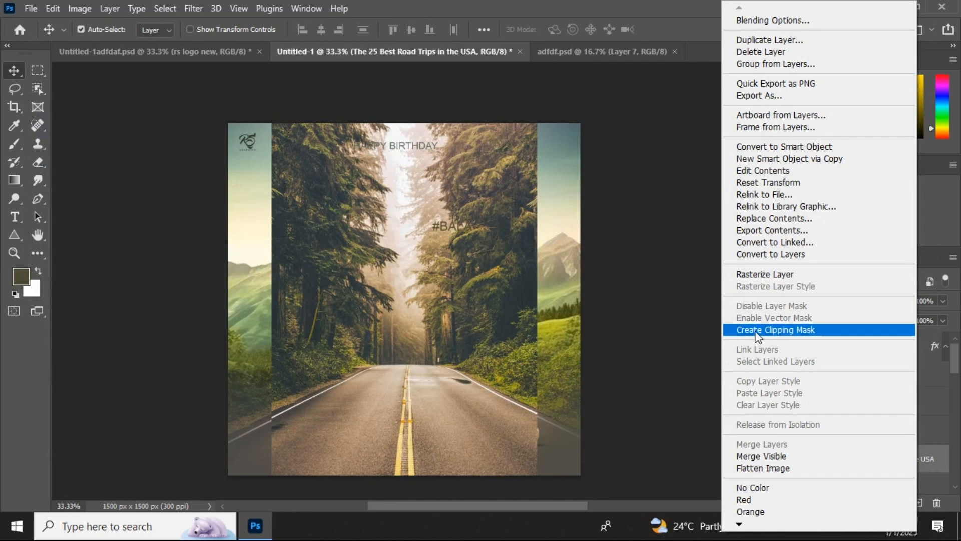
left_click(758, 331)
- Move the clipped forest road photo up over the name title and stretch its width to about 51.89%
scroll(857, 468, "down", 2)
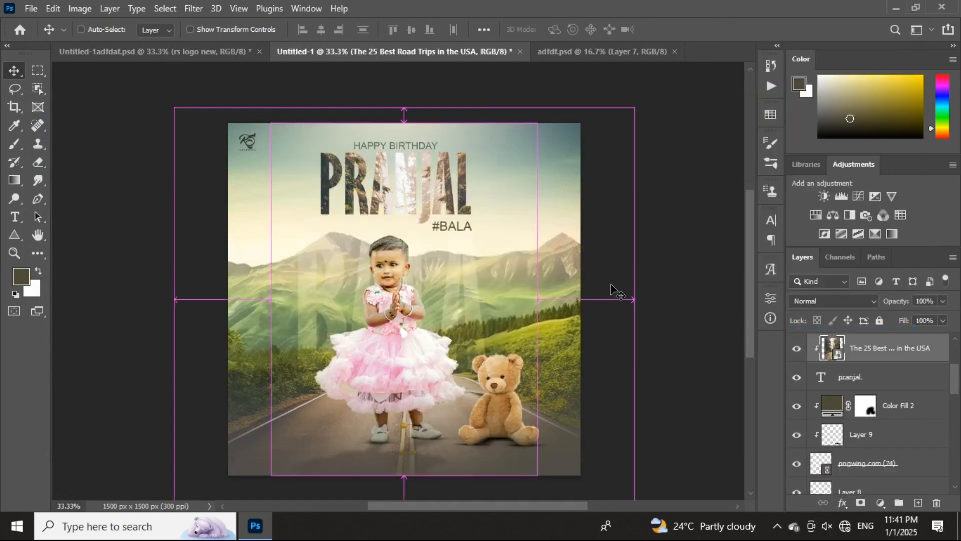
key("ctrl+t")
left_click_drag(516, 269, 448, 145)
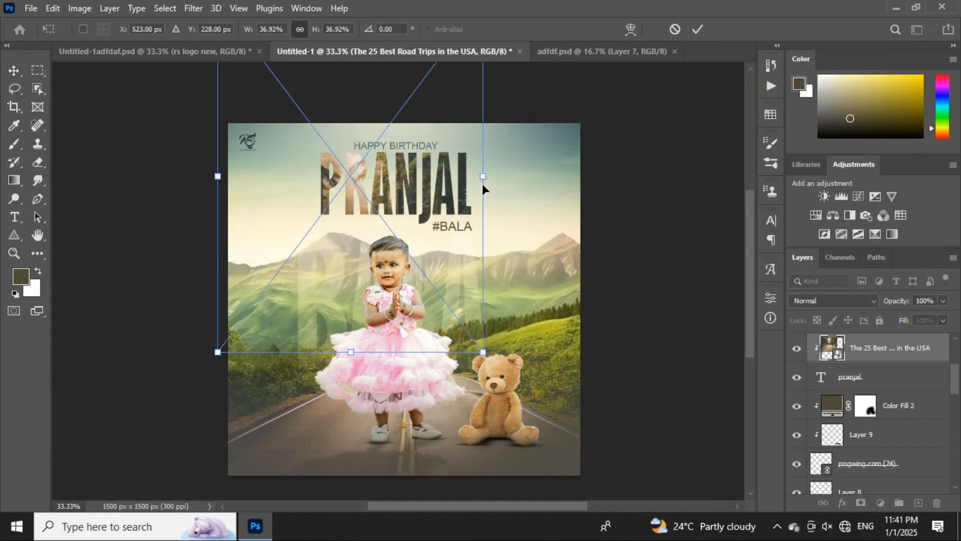
left_click_drag(483, 179, 482, 214)
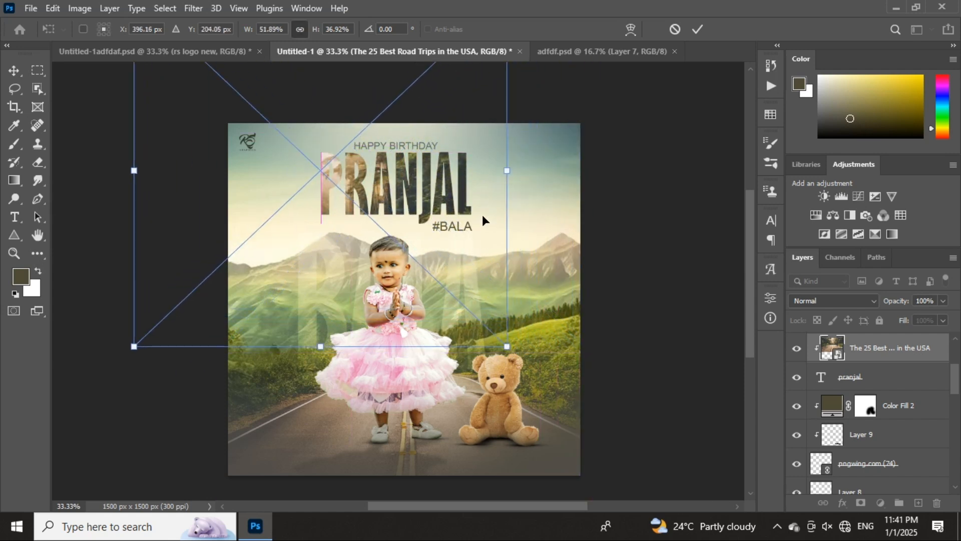
left_click(699, 30)
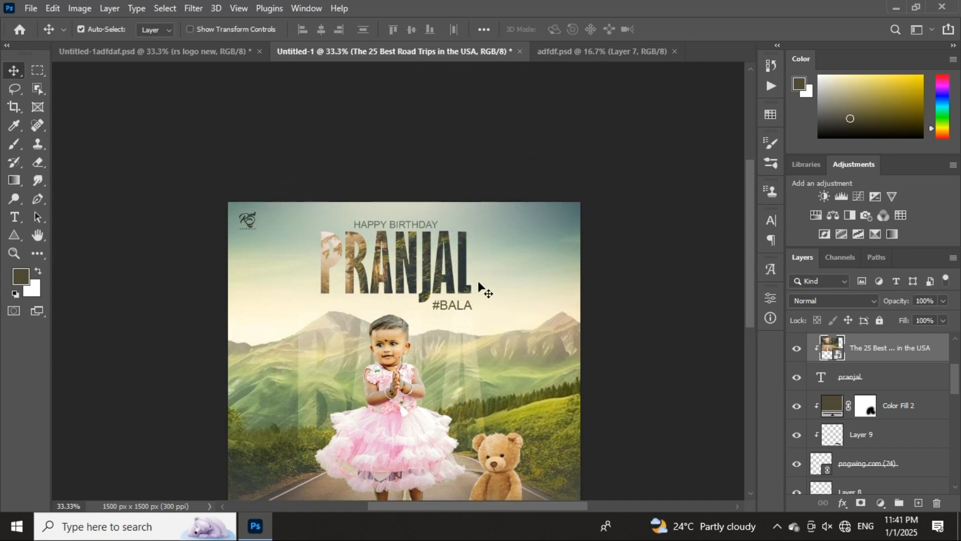
- Set the clipped forest road photo's blend mode to Overlay and compare the name title with the reference poster
left_click(826, 300)
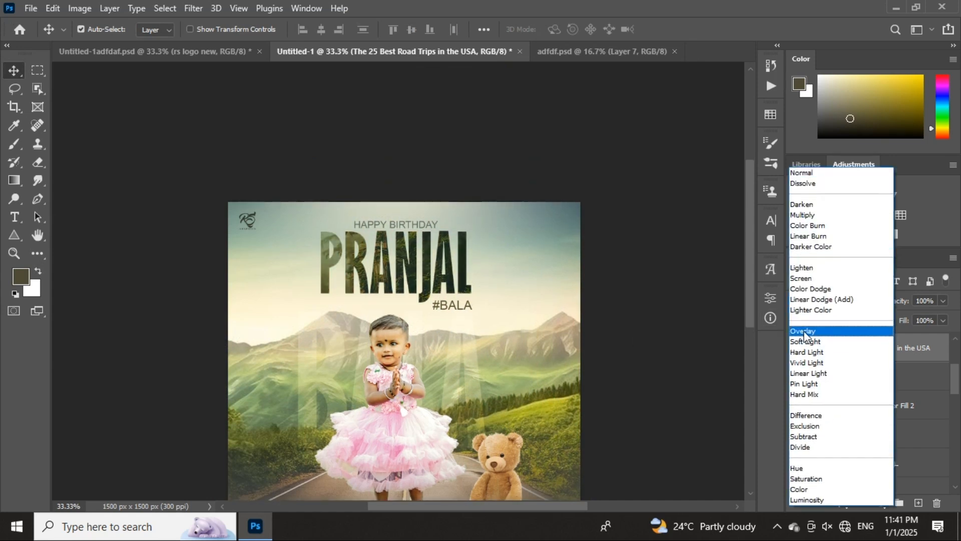
left_click(806, 333)
left_click(199, 55)
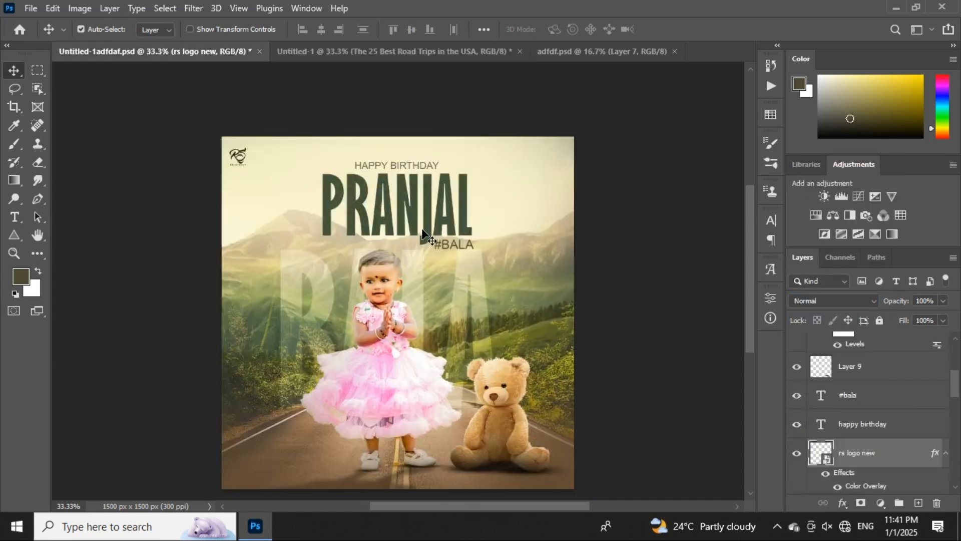
key("ctrl")
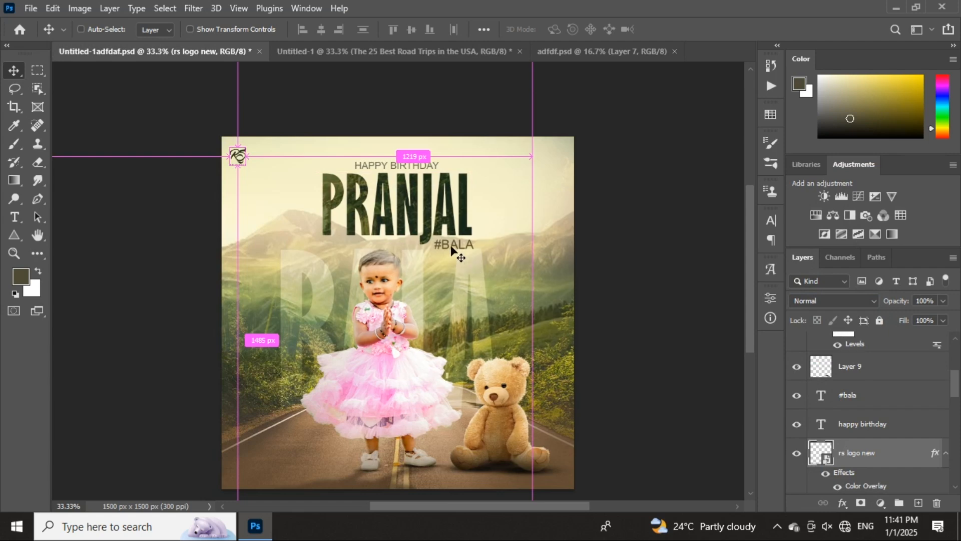
scroll(414, 257, "up", 2)
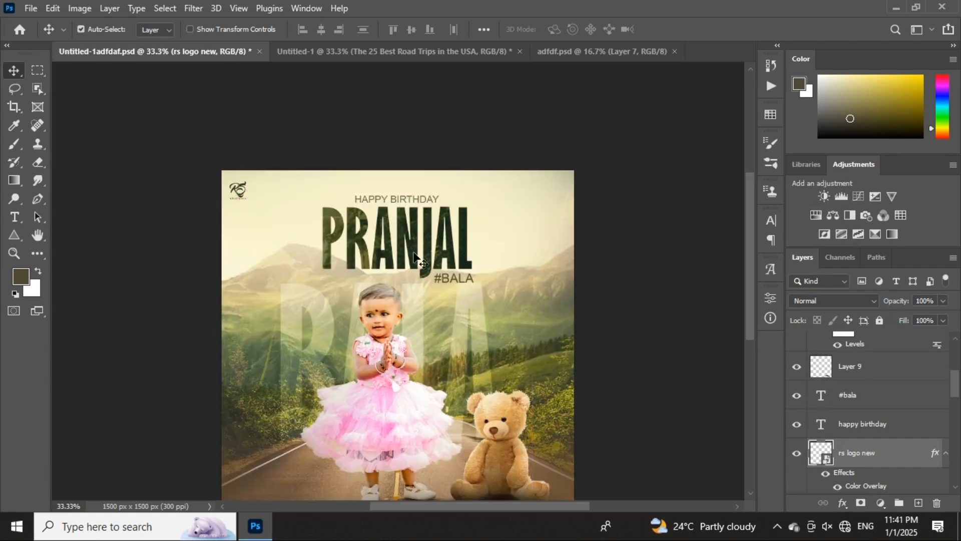
left_click(343, 51)
scroll(408, 238, "up", 1)
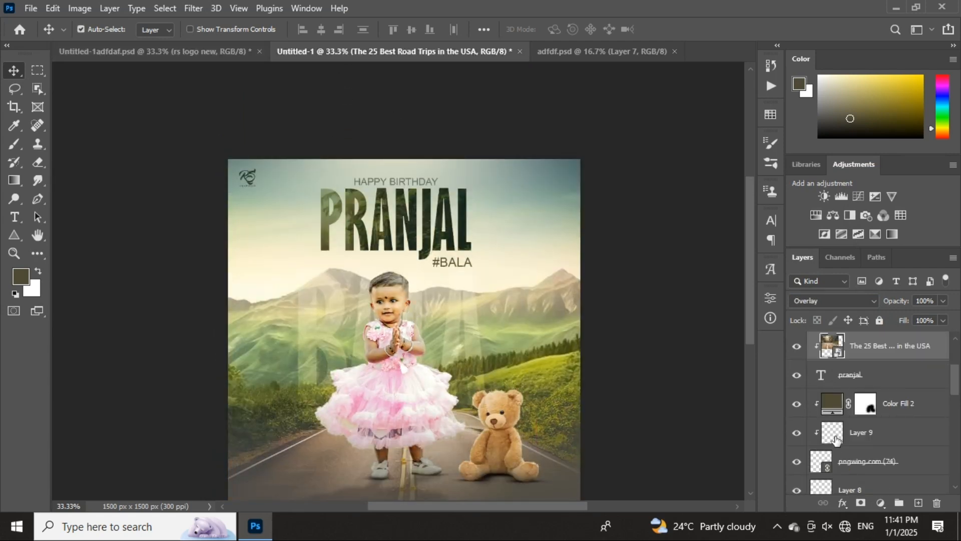
- Add a Color Lookup adjustment layer above the RS logo layer and load the 2Strip.look 3D LUT
scroll(835, 440, "up", 3)
left_click(851, 353)
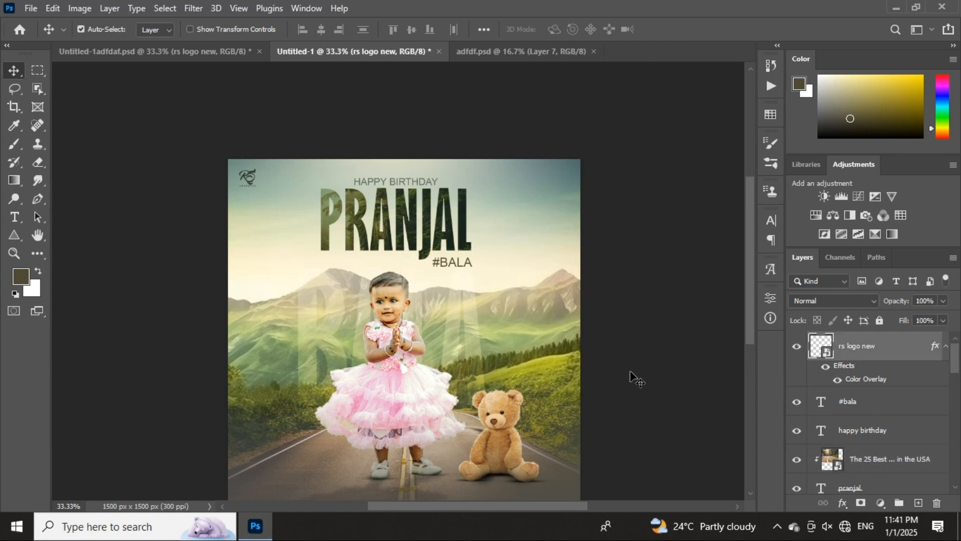
scroll(633, 377, "down", 1)
left_click(880, 503)
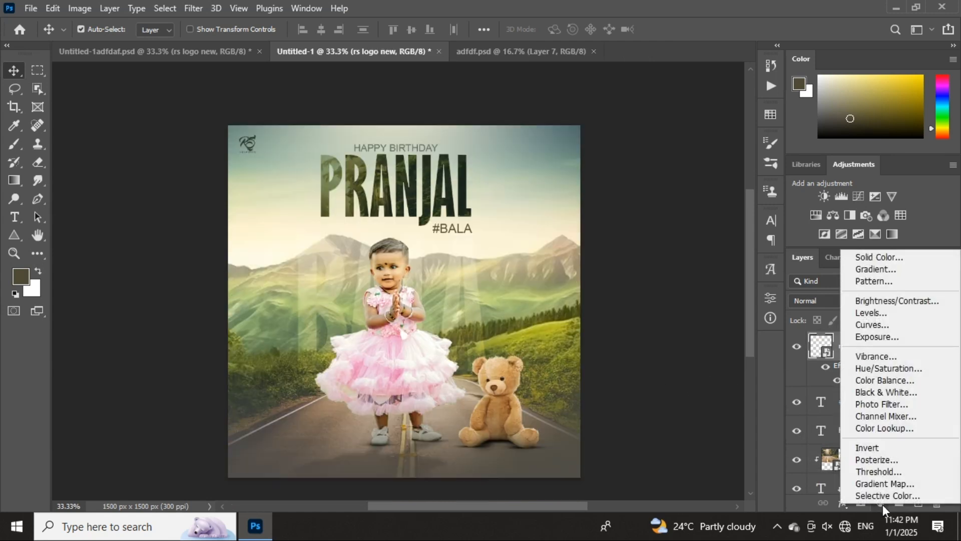
left_click(878, 427)
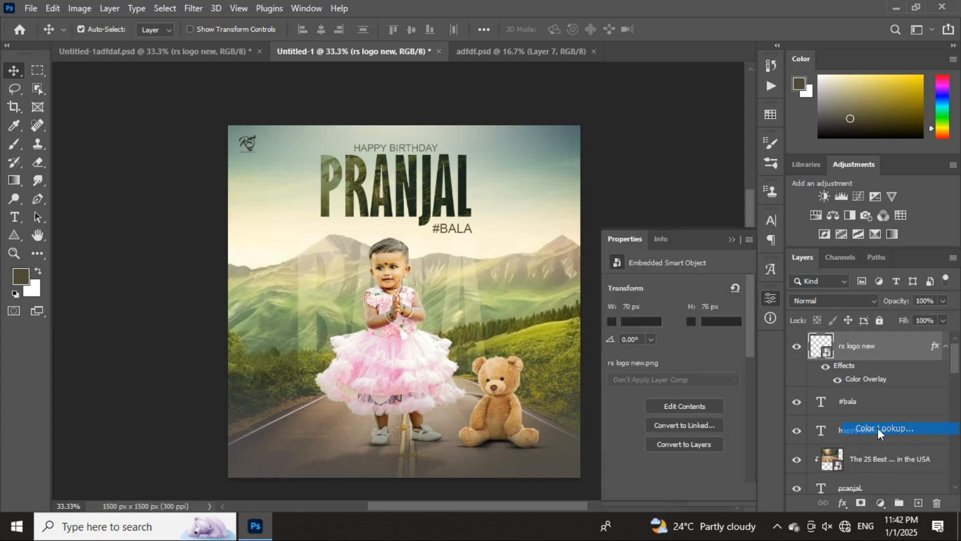
left_click(722, 286)
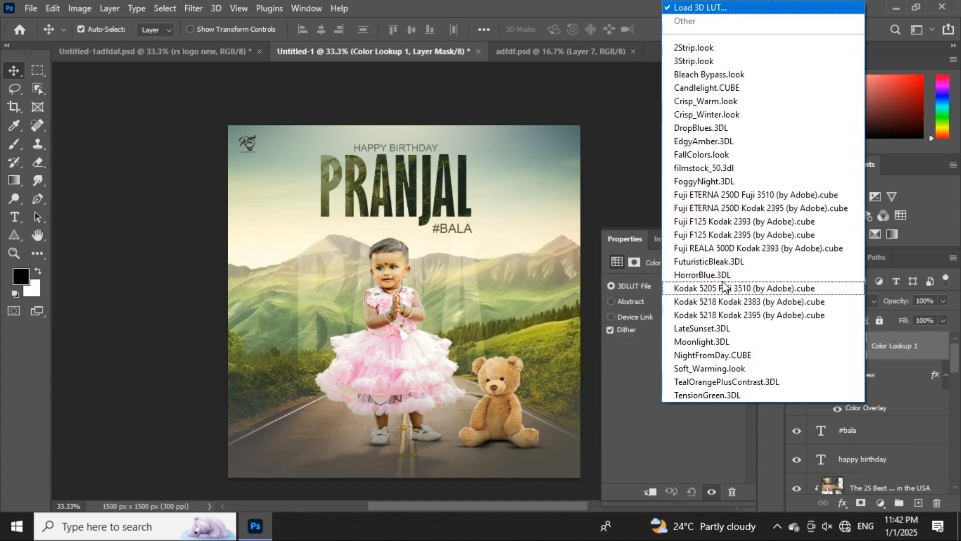
left_click(687, 48)
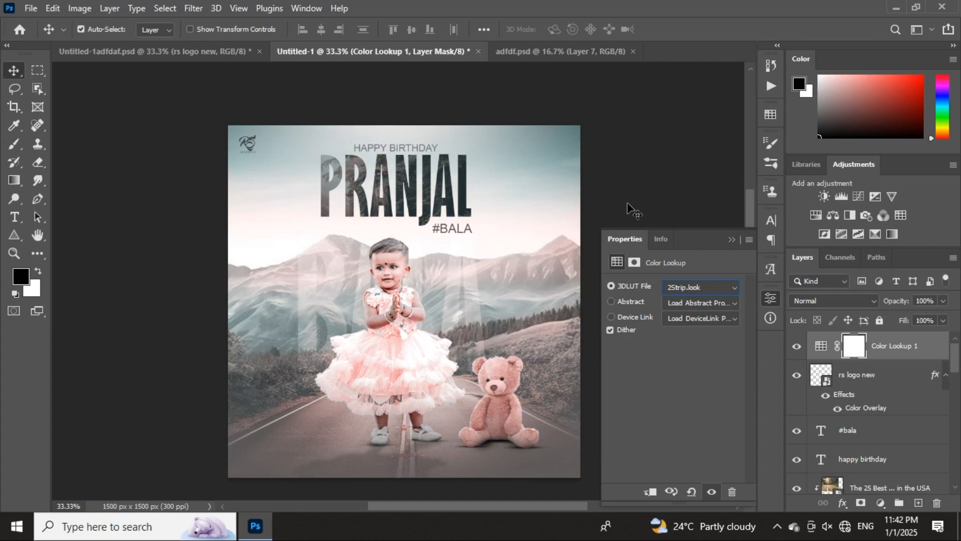
- Try the following 3D LUTs on the Color Lookup adjustment, from 3Strip.look through Candlelight.CUBE to EdgyAmber.3DL
key("Down")
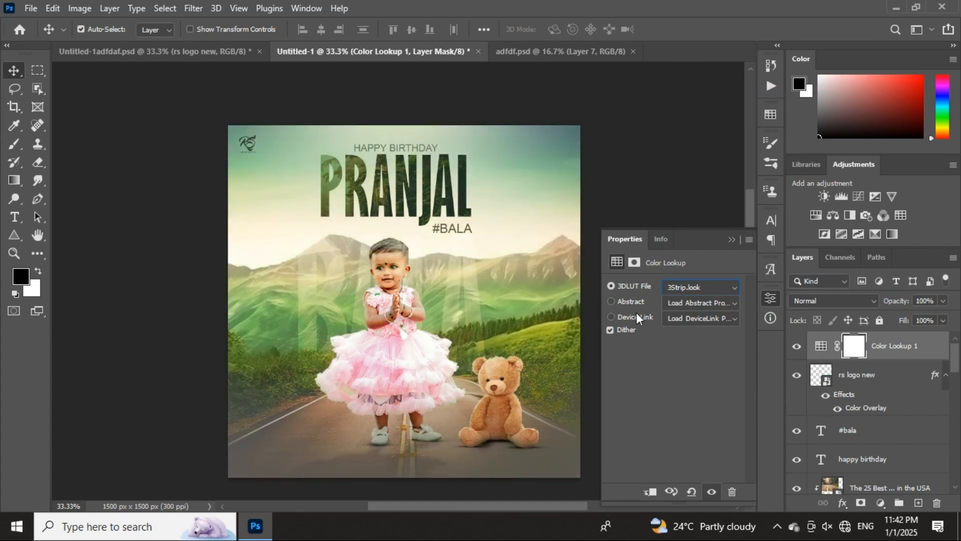
key("Down")
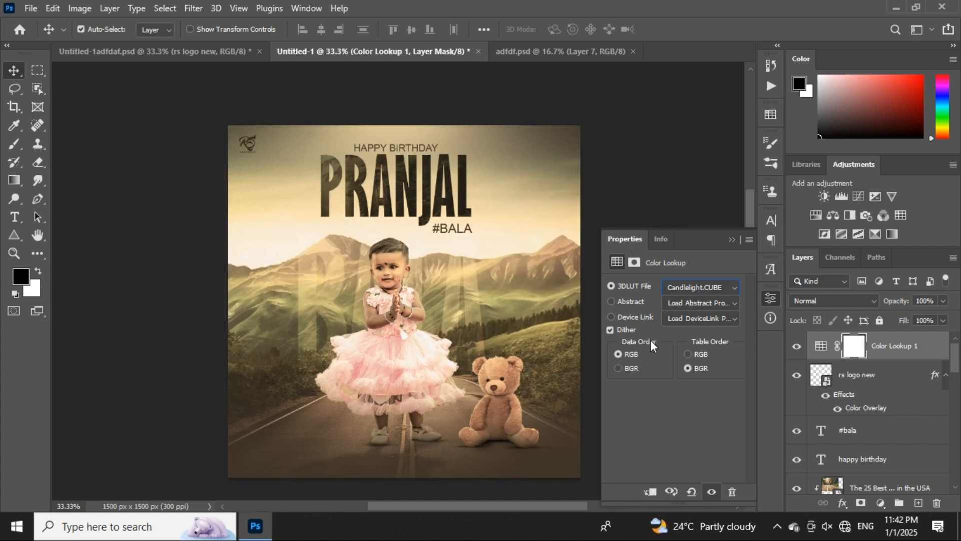
key("Down")
key("Down")
key("Down")
key("Down")
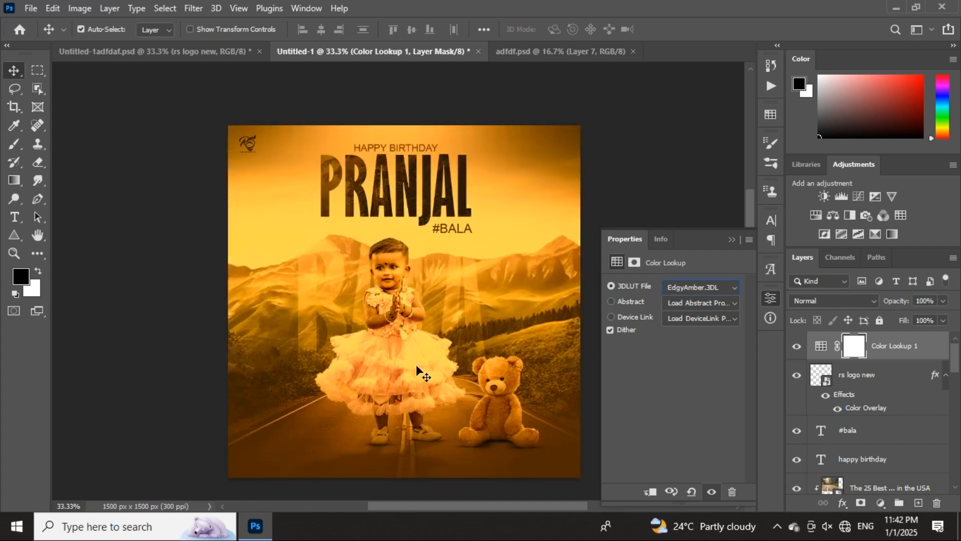
left_click(730, 240)
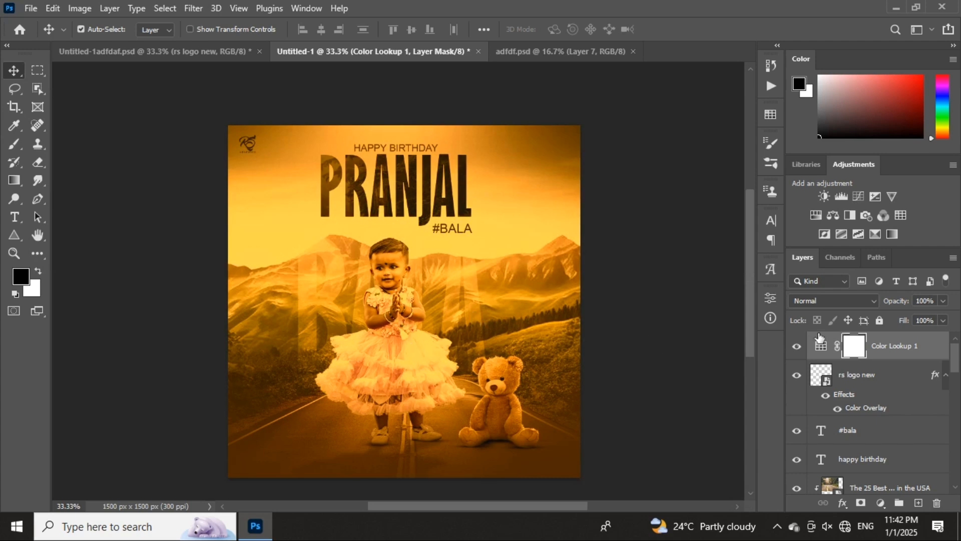
- Keep the Color Lookup layer's blend mode at Normal and lower its opacity to 16%
left_click(866, 301)
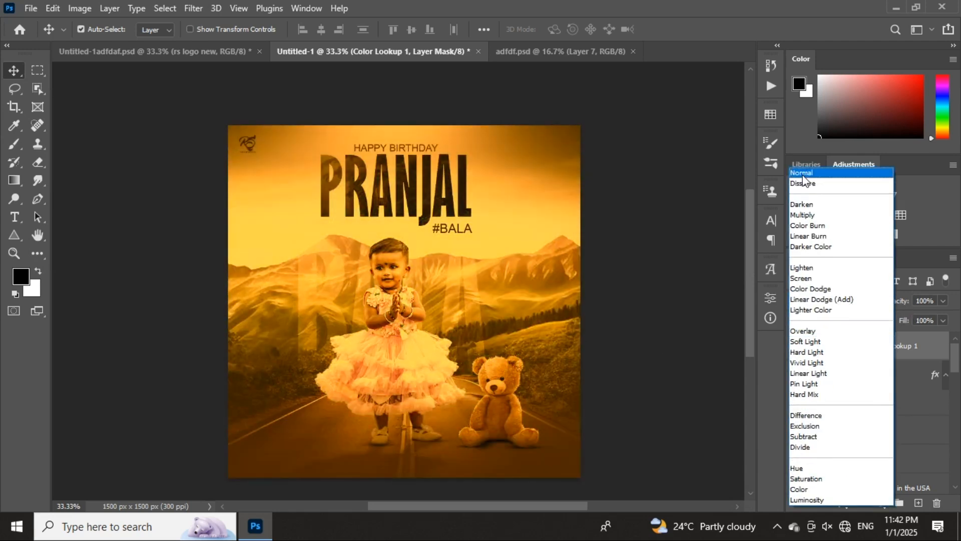
left_click(804, 173)
mouse_move(904, 304)
left_mouse_down()
mouse_move(880, 303)
mouse_move(896, 307)
left_mouse_up()
- Try other 3D LUTs, choose LateSunset.3DL for the Color Lookup adjustment, and set the layer's opacity to 22%
double_click(821, 347)
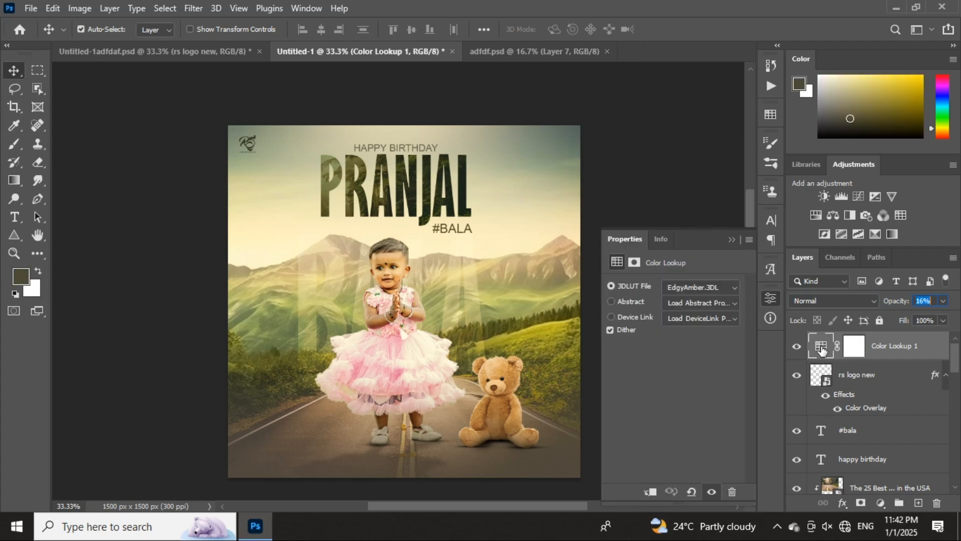
left_click(727, 285)
left_click(738, 395)
key("Up")
key("Up")
key("Down")
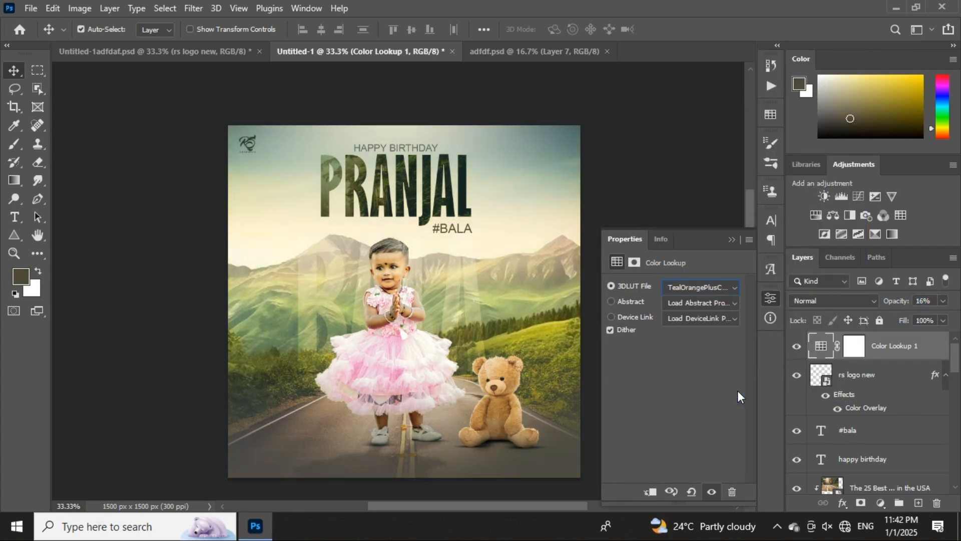
key("Up")
key("Up")
key("Up")
key("Up")
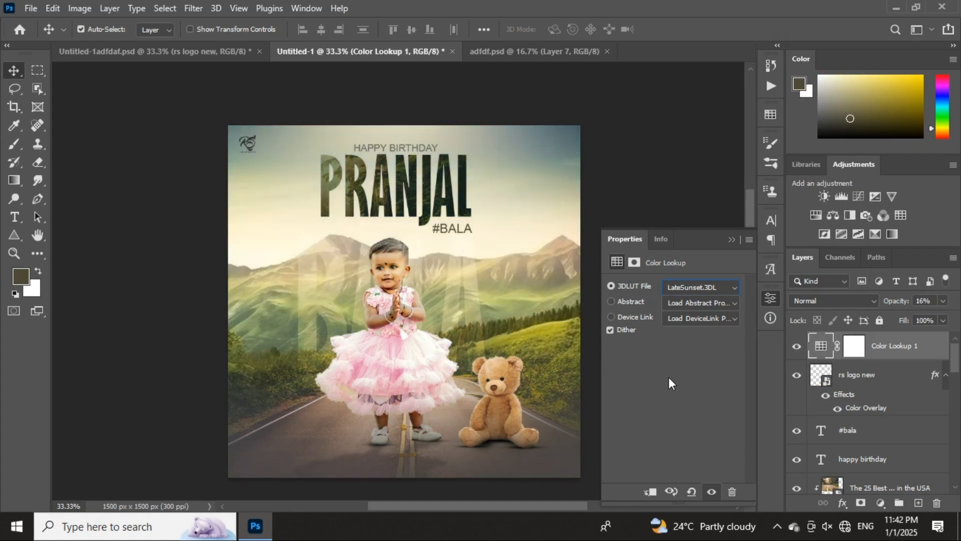
key("Up")
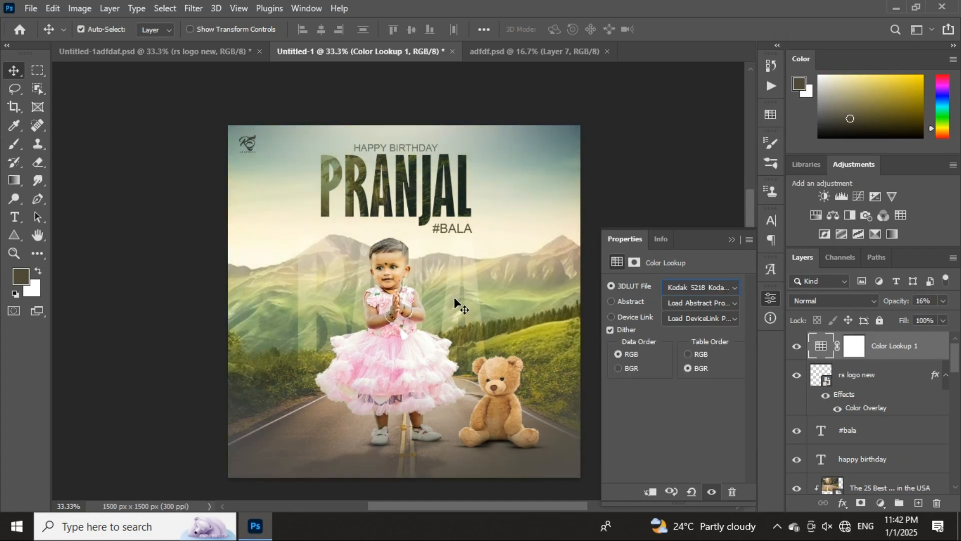
key("Down")
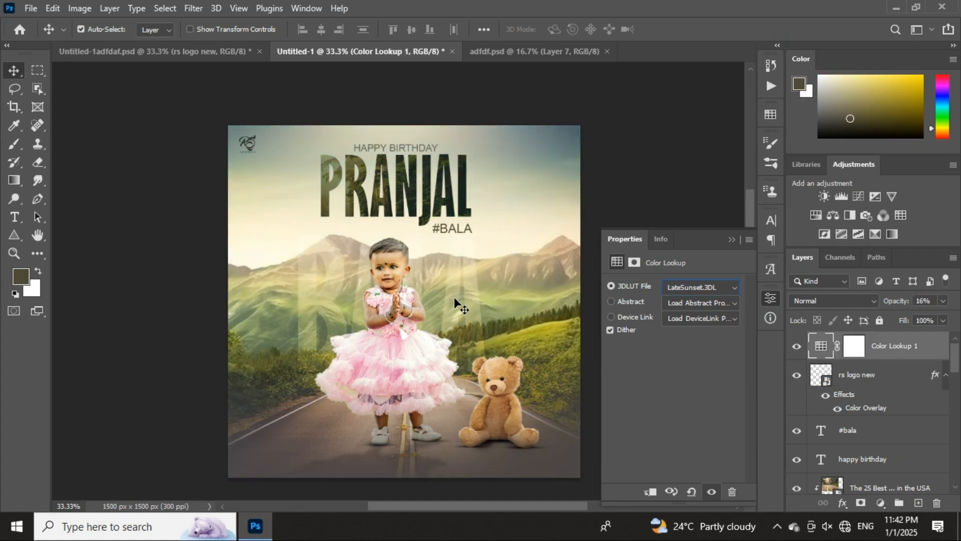
key("Up")
key("Down")
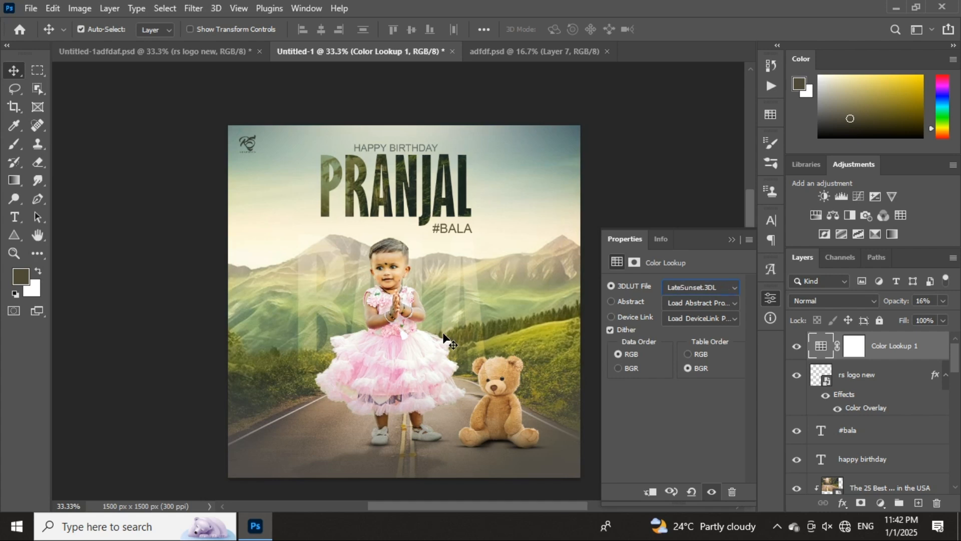
left_click(730, 241)
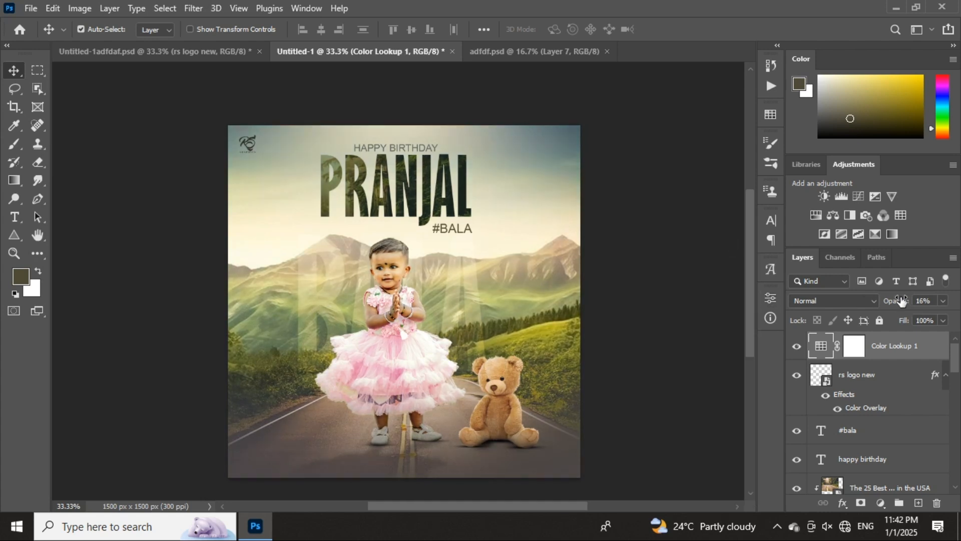
left_click_drag(902, 299, 896, 303)
- Examine the graded poster up close, from the title and the child's face down to the dress, shoes and teddy bear
key("ctrl+plus")
key("ctrl+plus")
key("ctrl+plus")
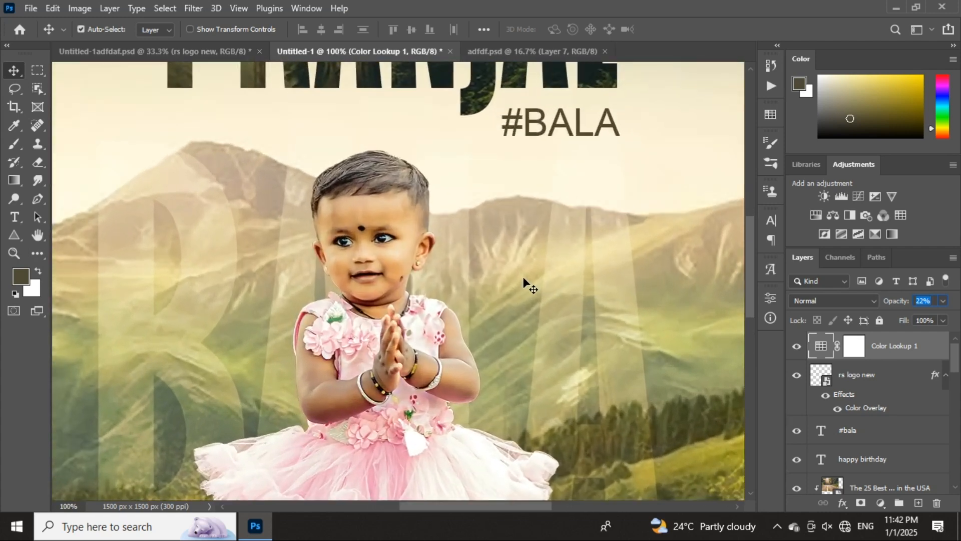
left_click_drag(484, 289, 520, 441)
left_click_drag(436, 226, 476, 273)
left_click_drag(594, 396, 461, 200)
left_click_drag(520, 373, 455, 193)
left_click_drag(496, 329, 503, 284)
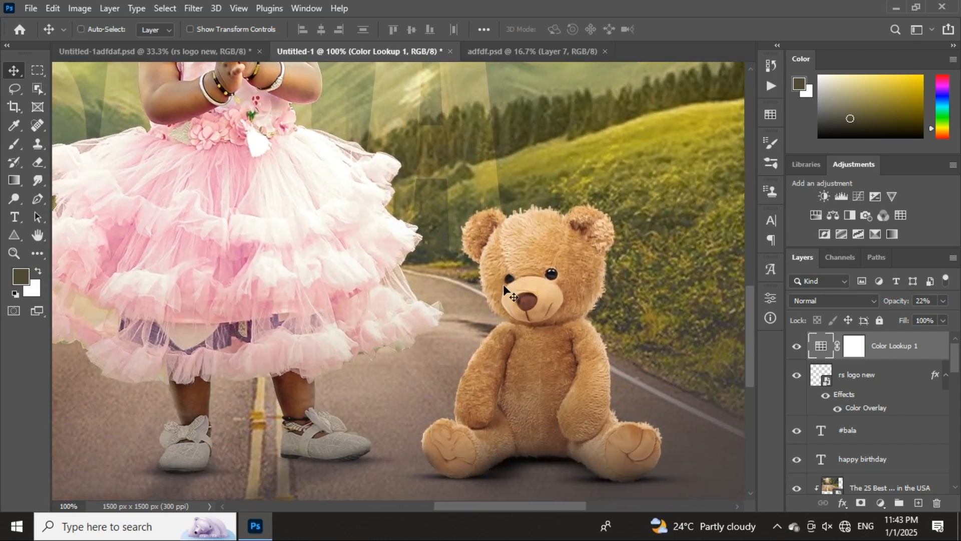
key("ctrl+minus")
key("ctrl+minus")
key("ctrl+minus")
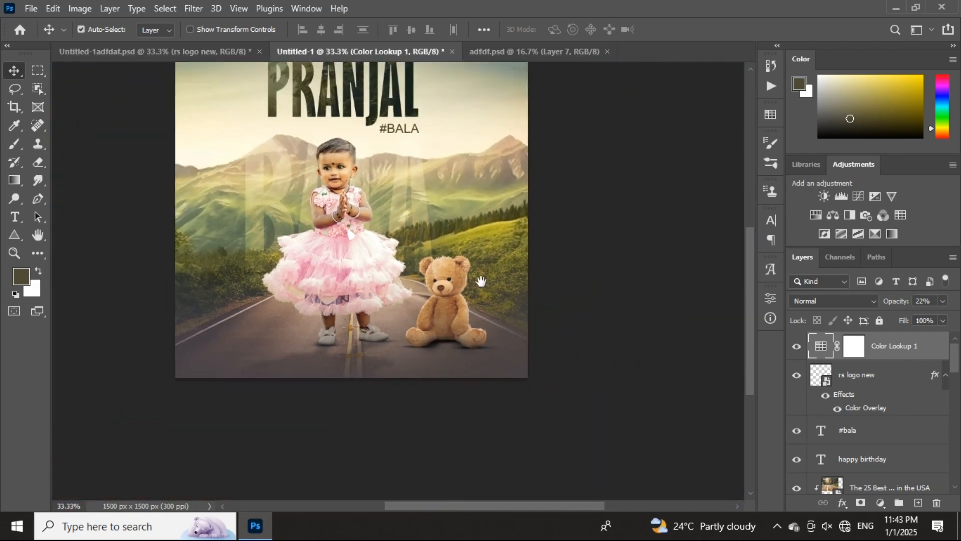
left_click_drag(481, 281, 520, 364)
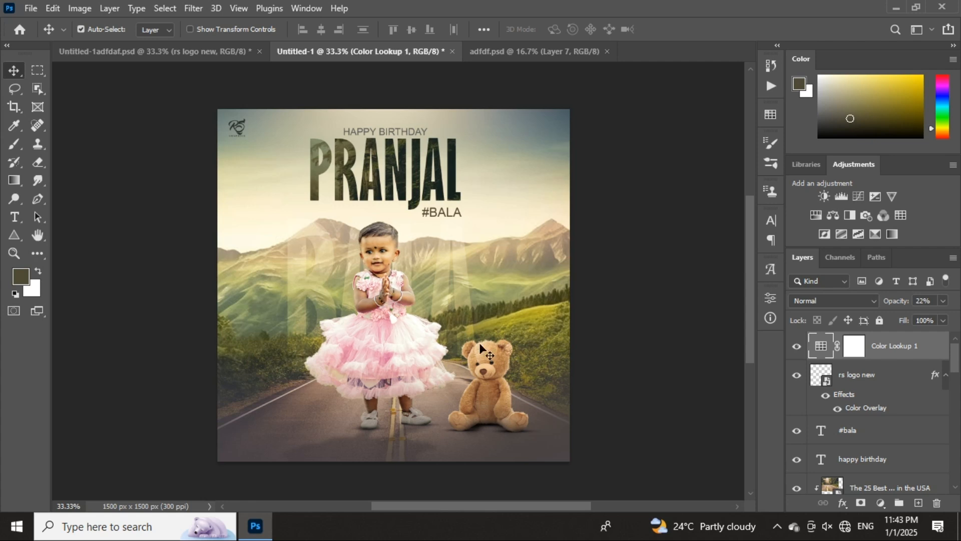
- Compare the graded poster with the finished reference poster and examine the child and the faint background nickname at closer range
left_click(229, 52)
scroll(375, 282, "down", 2)
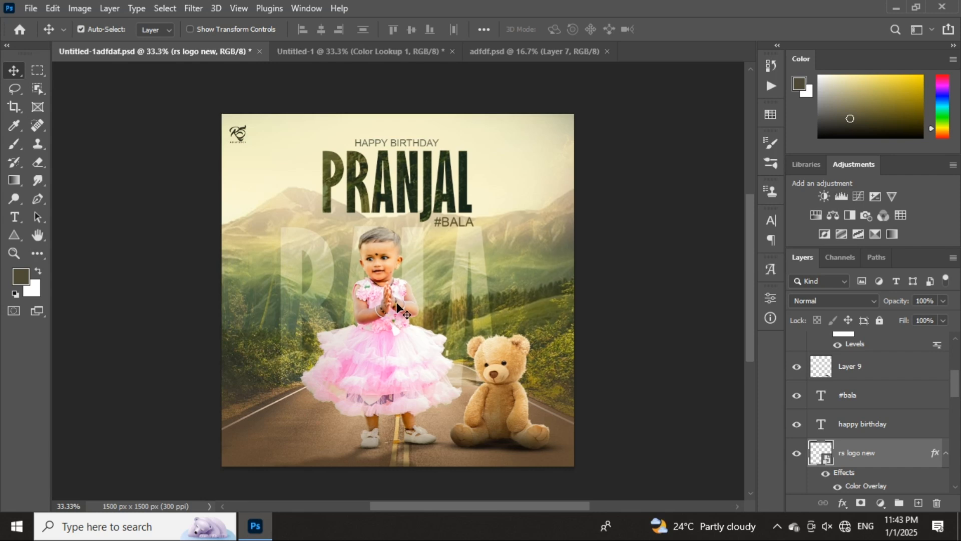
left_click(343, 55)
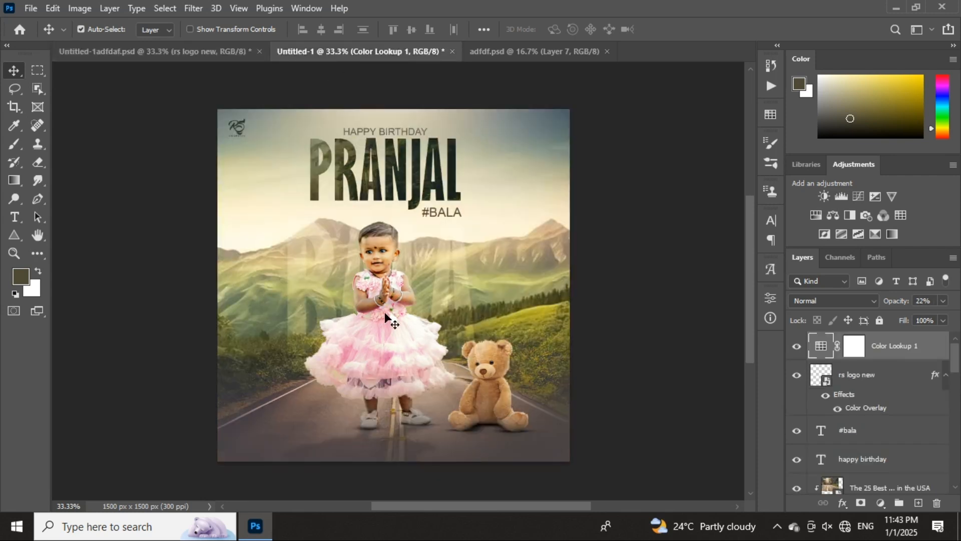
scroll(384, 328, "up", 1)
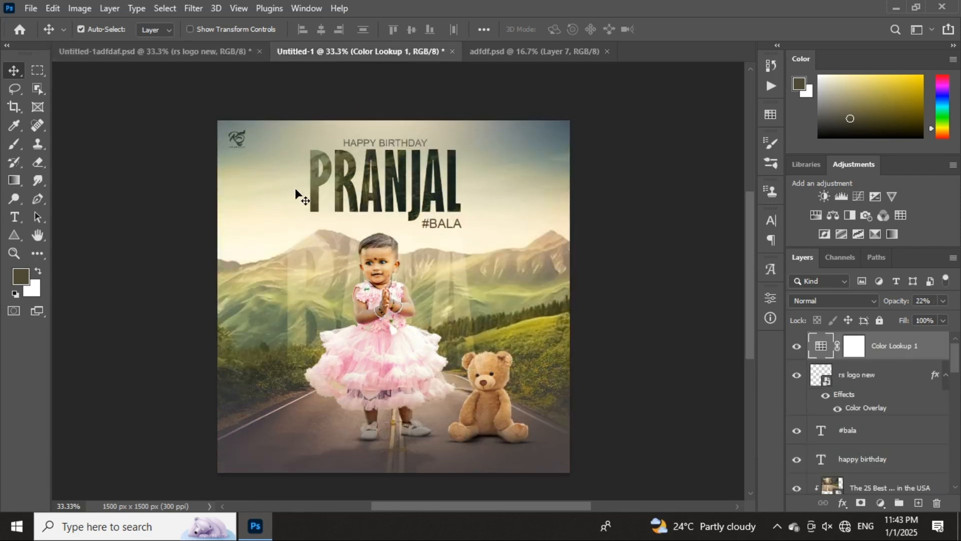
left_click(210, 52)
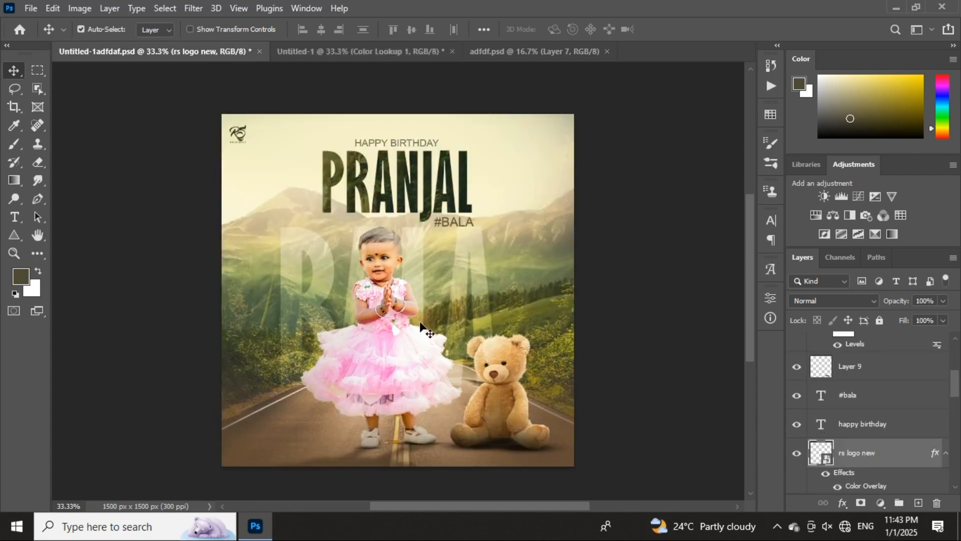
left_click(307, 59)
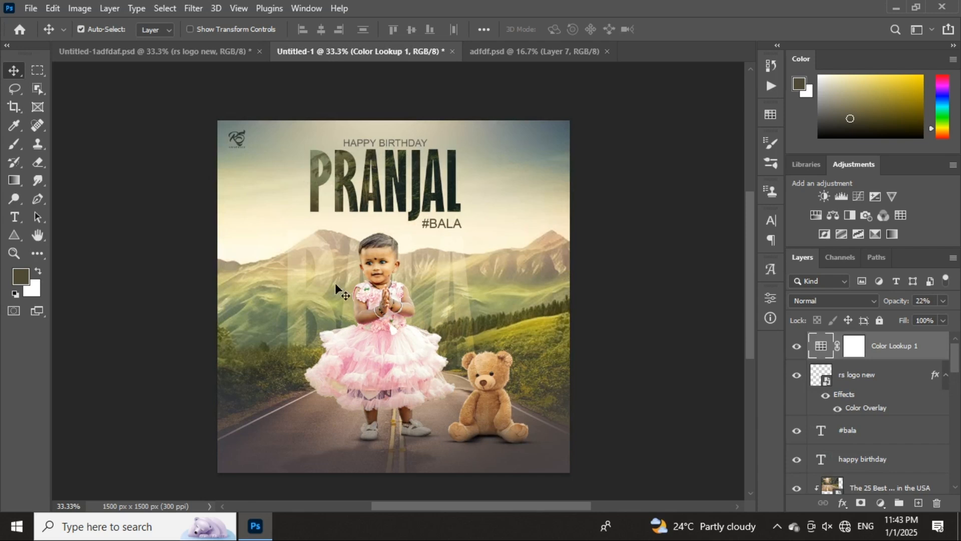
scroll(356, 339, "up", 1)
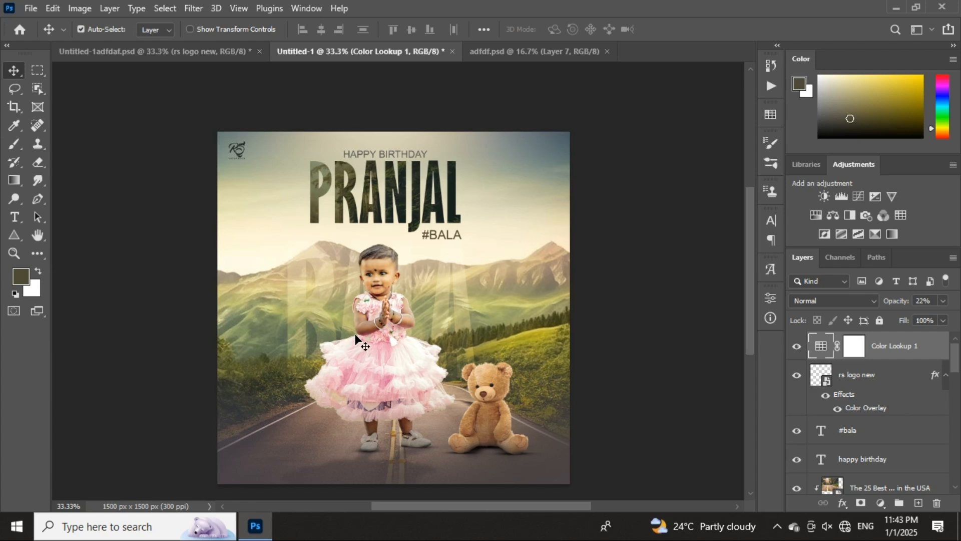
key("ctrl+plus")
key("ctrl+minus")
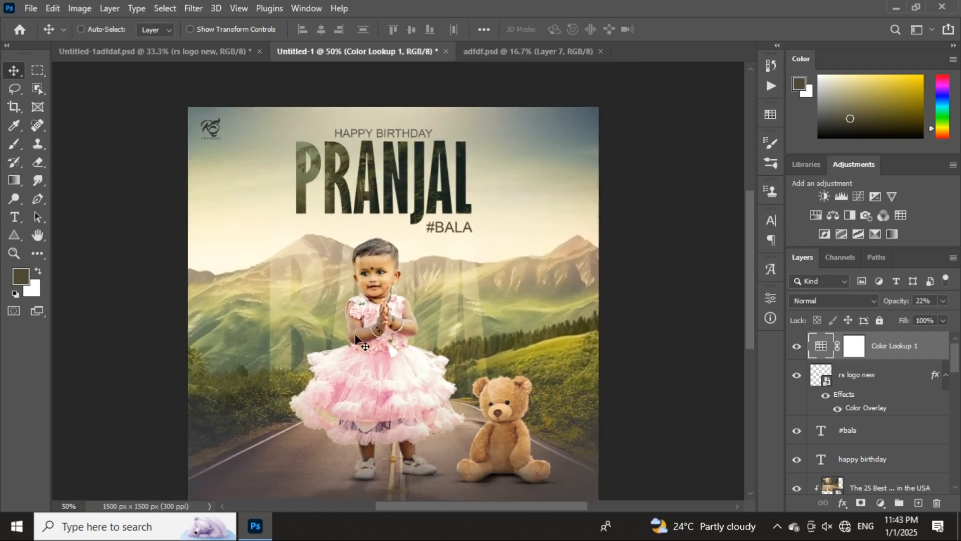
key("ctrl+plus")
key("ctrl+plus")
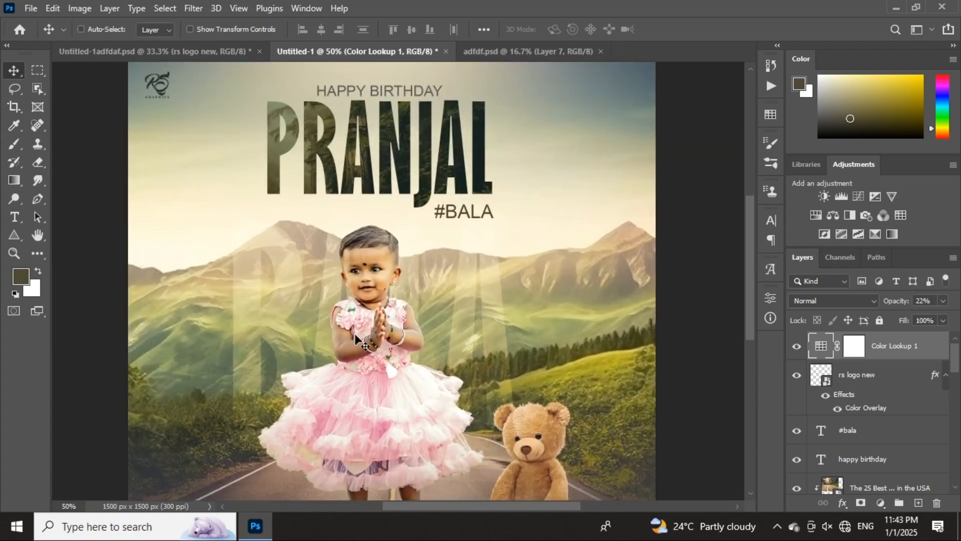
scroll(398, 281, "down", 1)
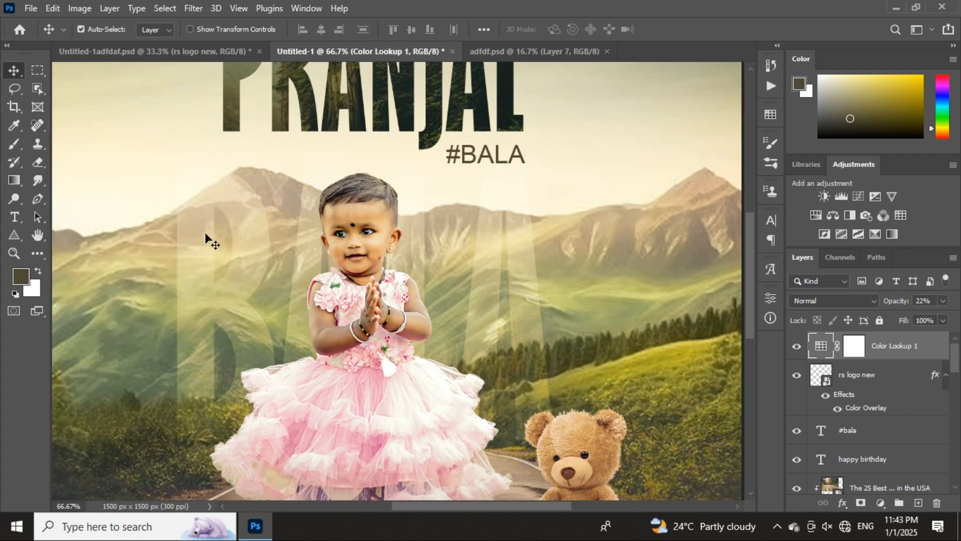
- Create a new blank 5 × 5 inch document at 300 ppi in RGB colour with a white background
left_click(17, 238)
left_click(30, 8)
left_click(40, 18)
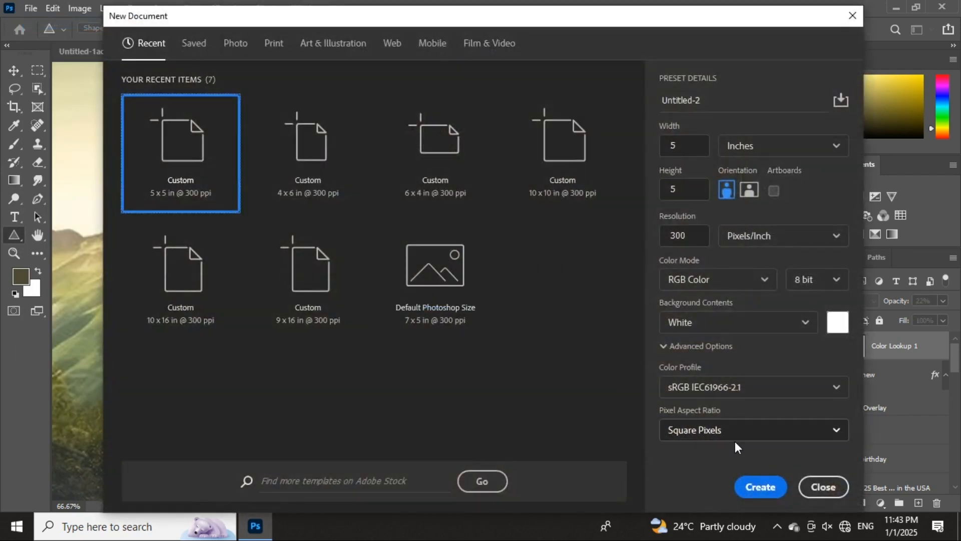
left_click(760, 486)
- Draw a circle about 354 px in diameter near the canvas centre and remove its stroke
right_click(14, 236)
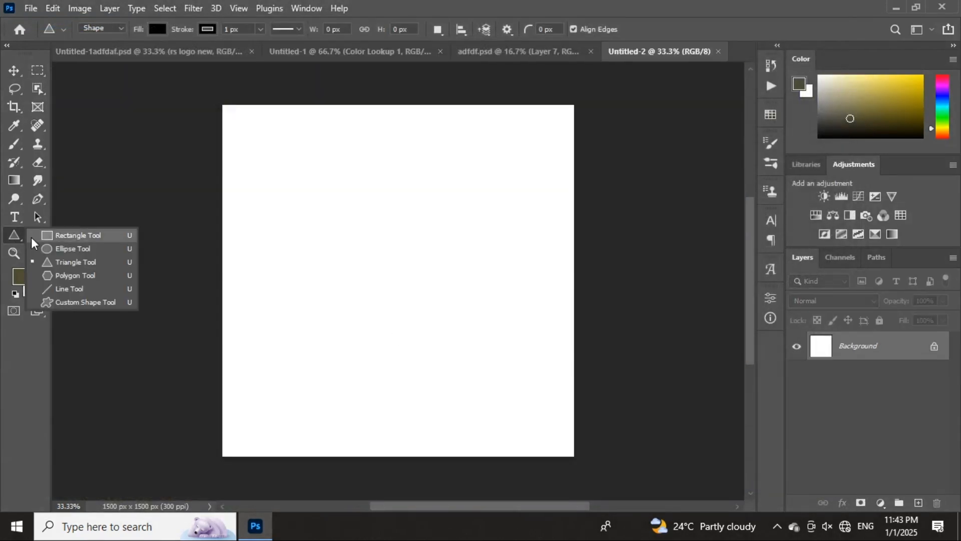
left_click(70, 248)
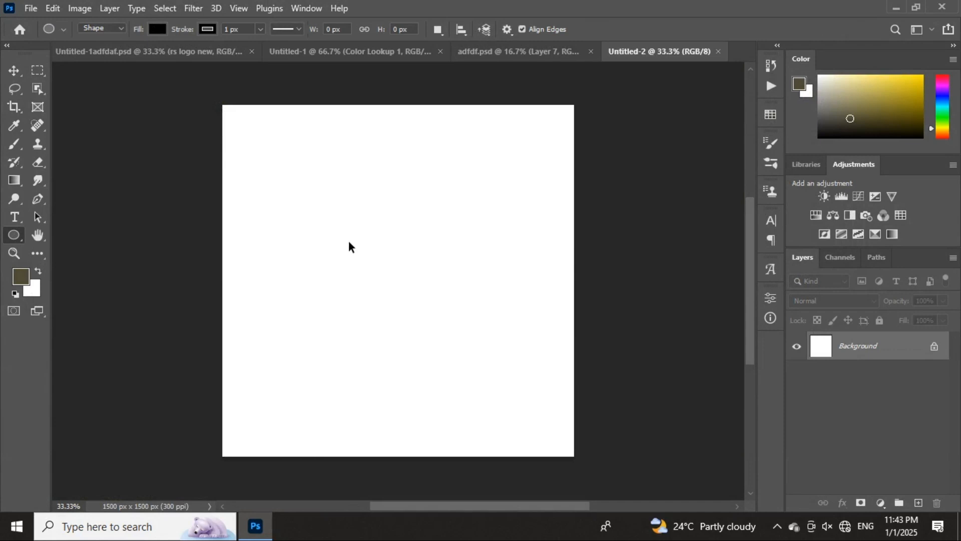
left_click_drag(352, 239, 436, 353)
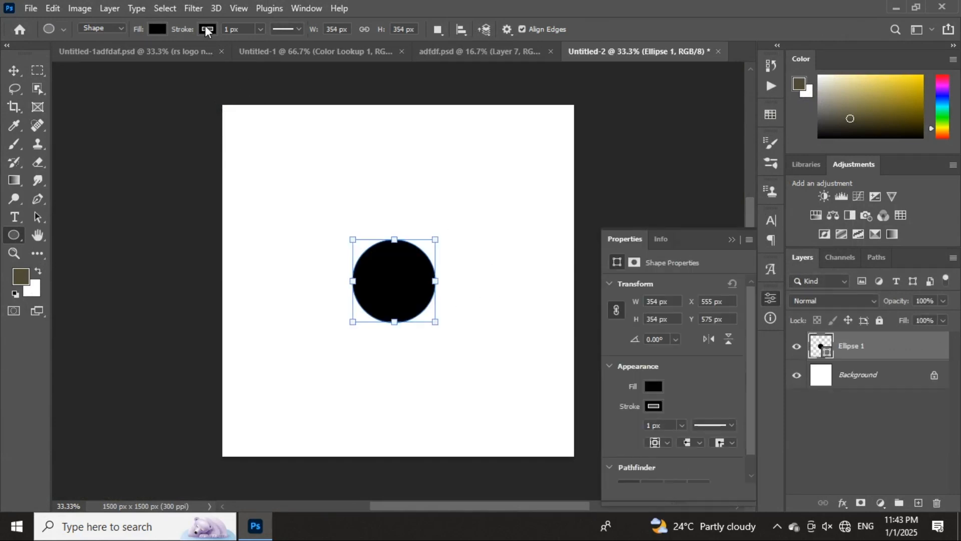
left_click(207, 30)
left_click(125, 56)
- Fill the circle with dark red 5a0000
left_click(158, 29)
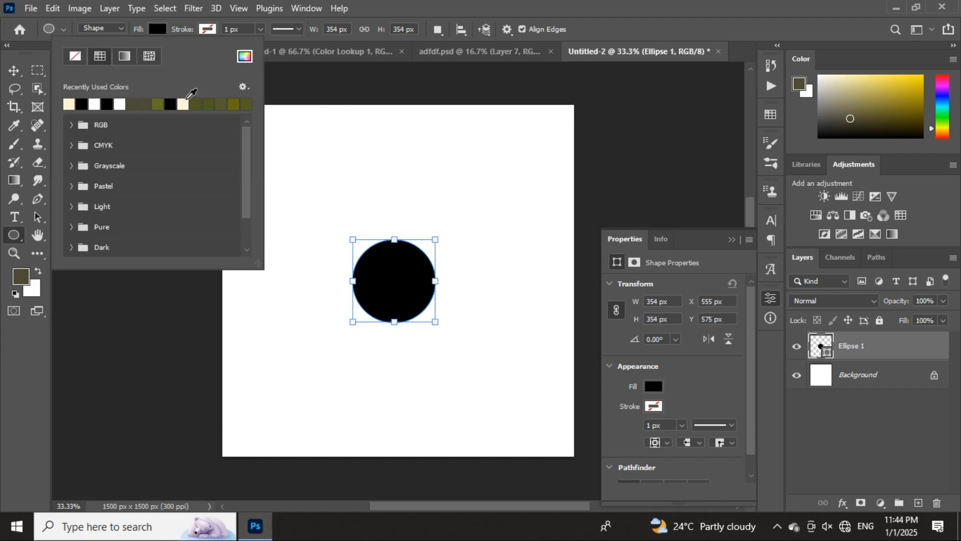
left_click(245, 55)
type("5a0000")
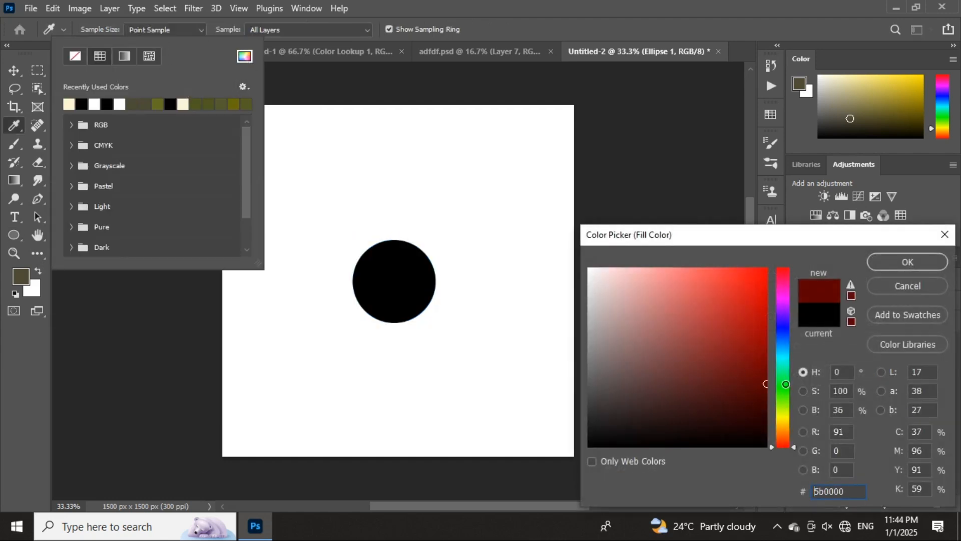
key("Return")
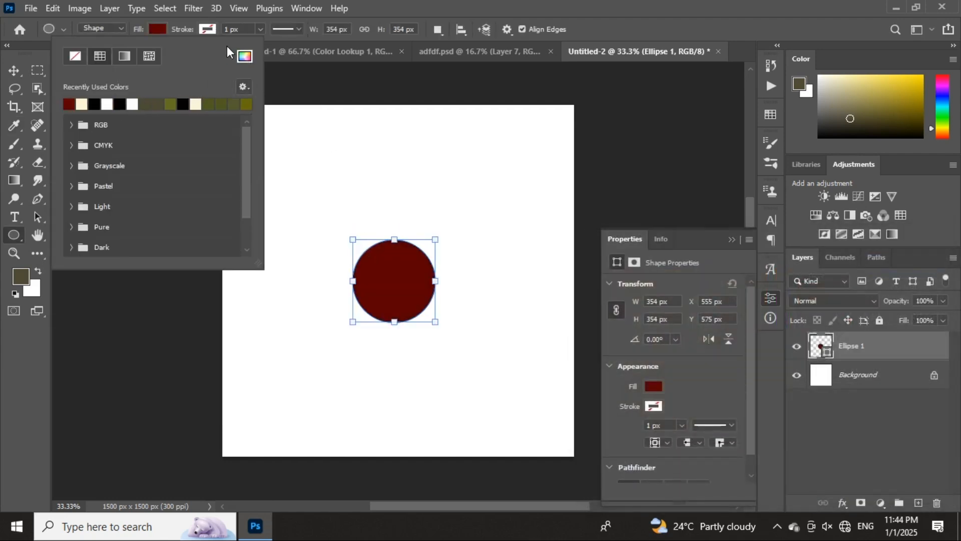
key("Escape")
key("v")
left_click(732, 240)
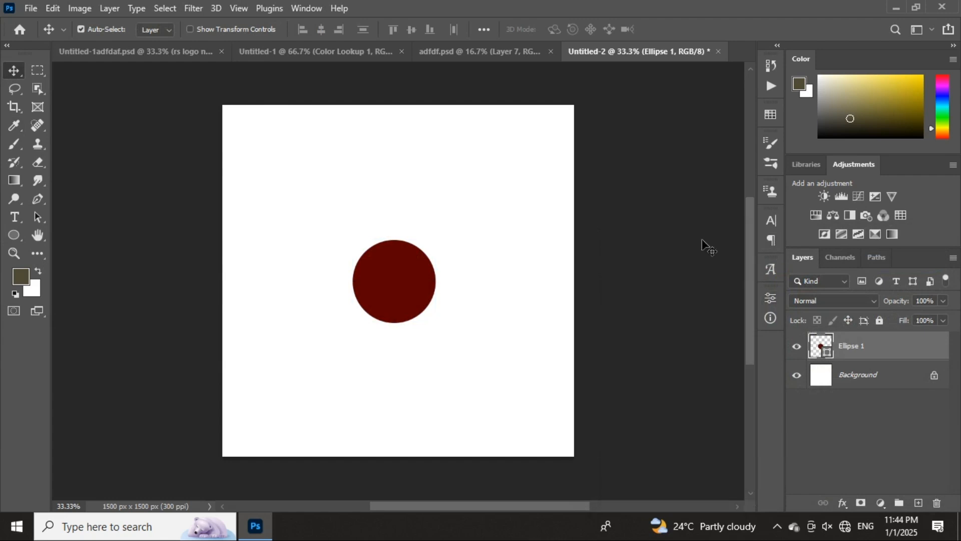
- Duplicate the dark red circle beside the original and recolour the copy light blue
left_click_drag(376, 286, 446, 285)
key("ctrl+z")
double_click(828, 353)
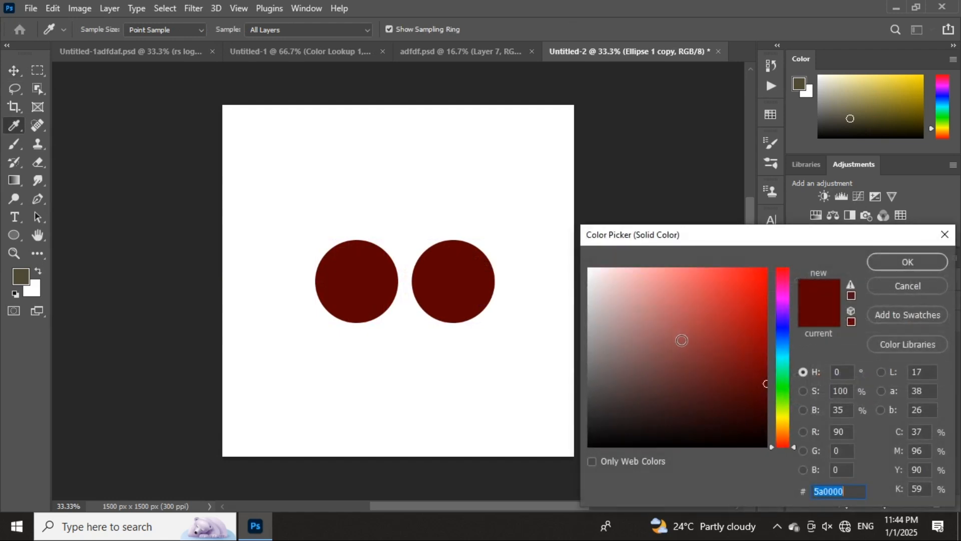
left_click_drag(771, 362, 772, 347)
left_click_drag(671, 309, 660, 293)
left_click(885, 268)
- Reposition the dark red and light blue circles side by side, slightly left of the canvas centre
key("v")
left_click_drag(379, 279, 362, 279)
left_click_drag(442, 279, 428, 279)
- Add a Lorem Ipsum text layer above the circles and set its colour to white ffffff
key("ctrl+plus")
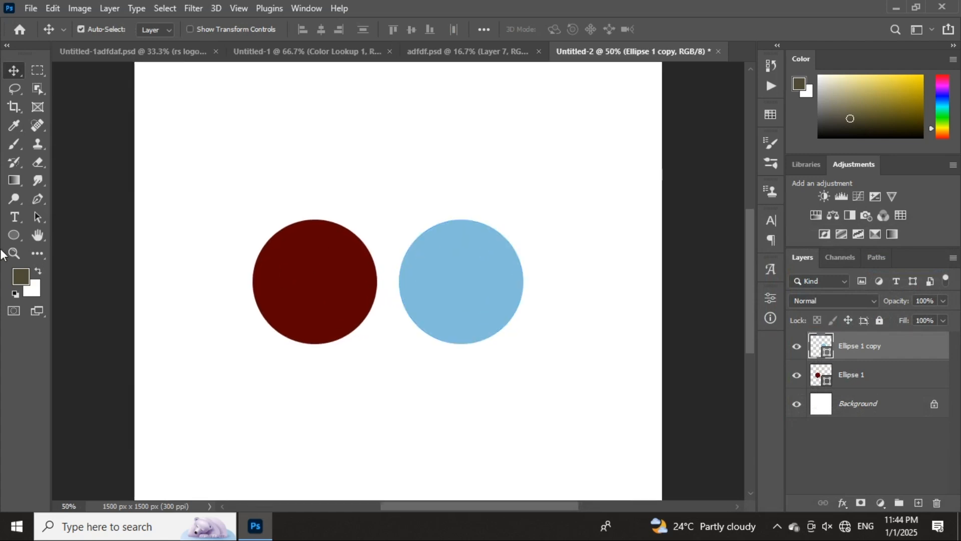
left_click(14, 219)
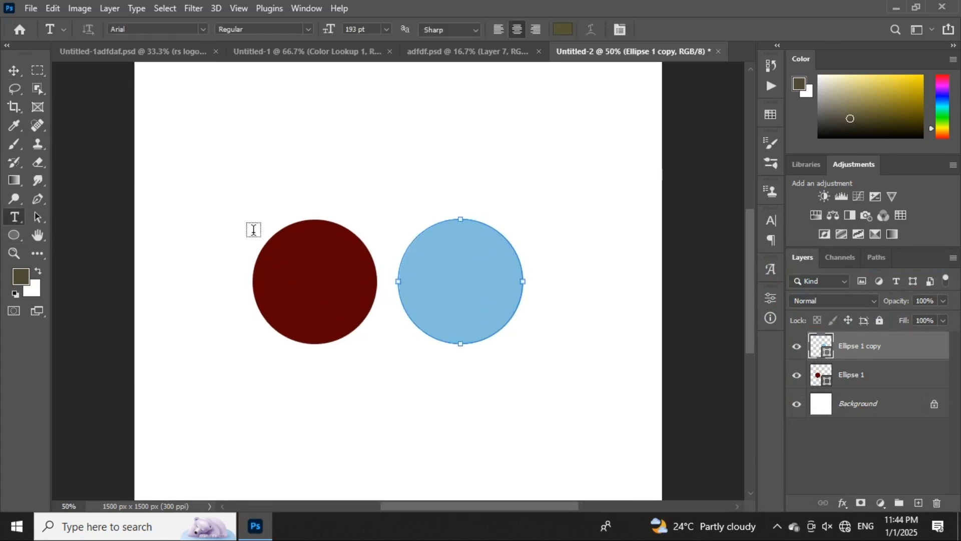
left_click(290, 244)
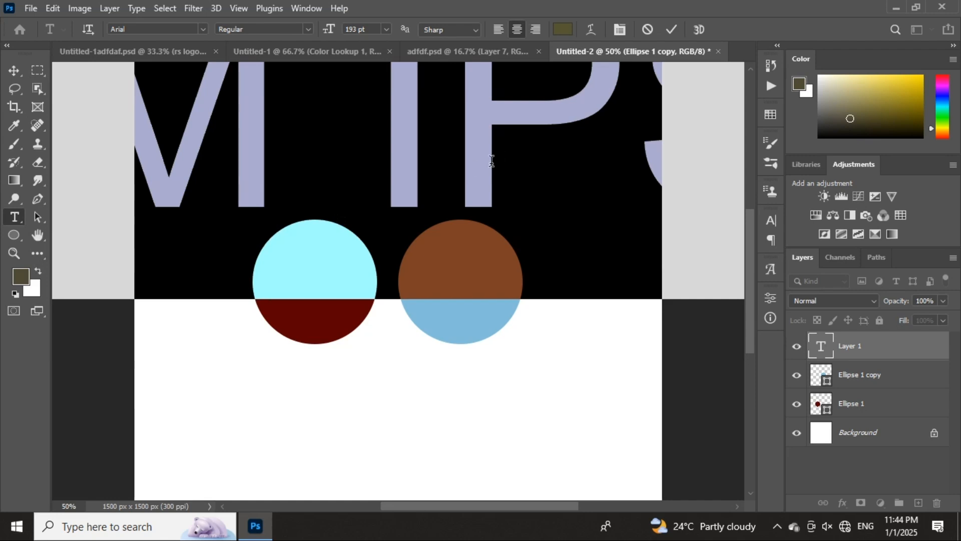
left_click(671, 30)
double_click(815, 348)
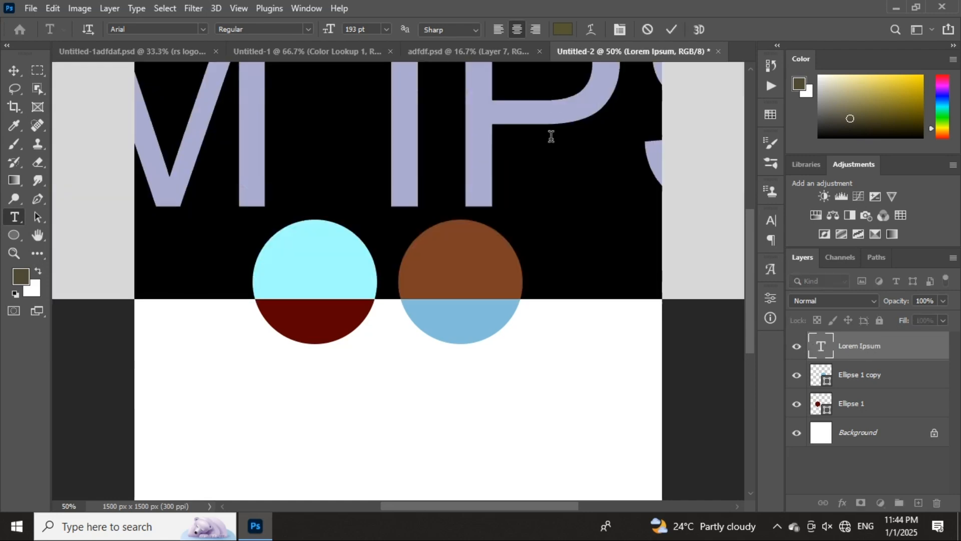
left_click(562, 29)
left_click(551, 247)
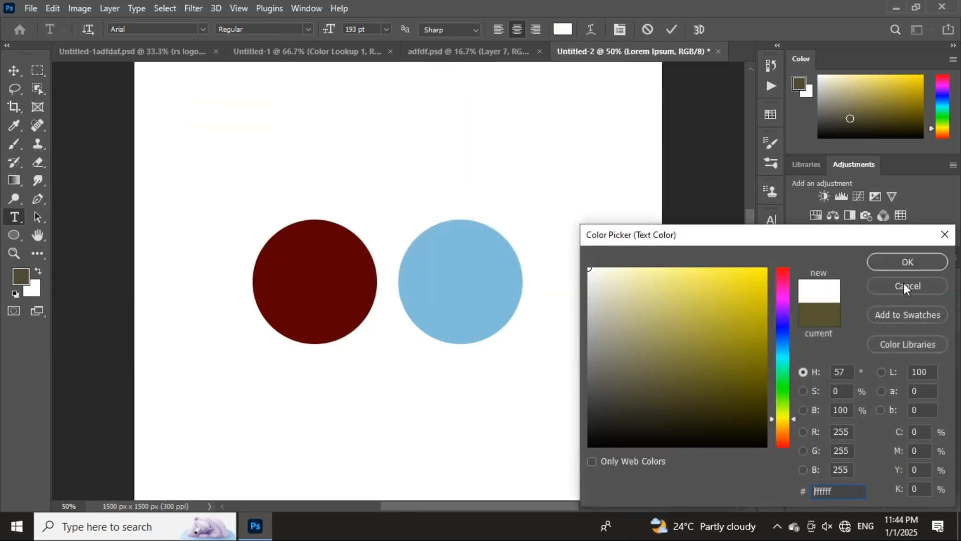
left_click(903, 264)
left_click(672, 30)
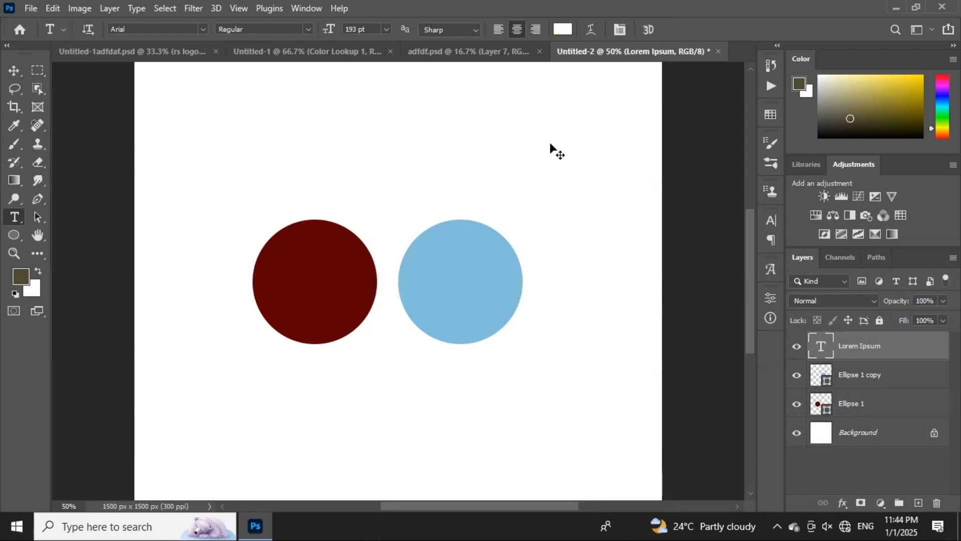
- Scale the placeholder text down to 11.58 pt and place it across the dark red circle
key("ctrl+t")
left_click_drag(309, 31, 262, 35)
left_click_drag(268, 144, 313, 294)
left_click(697, 29)
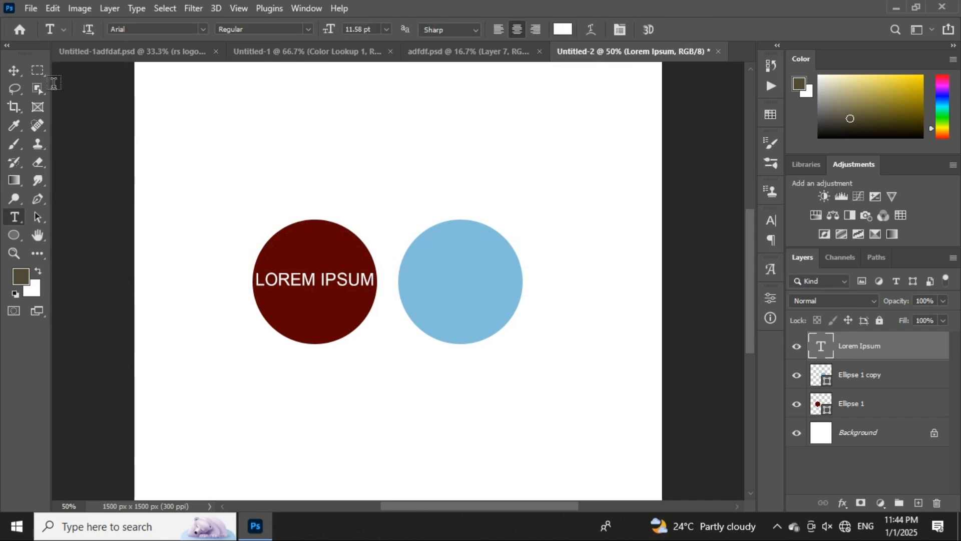
- Set the placeholder text's font to Teko Bold and replace its wording with RS
left_click(14, 70)
double_click(355, 291)
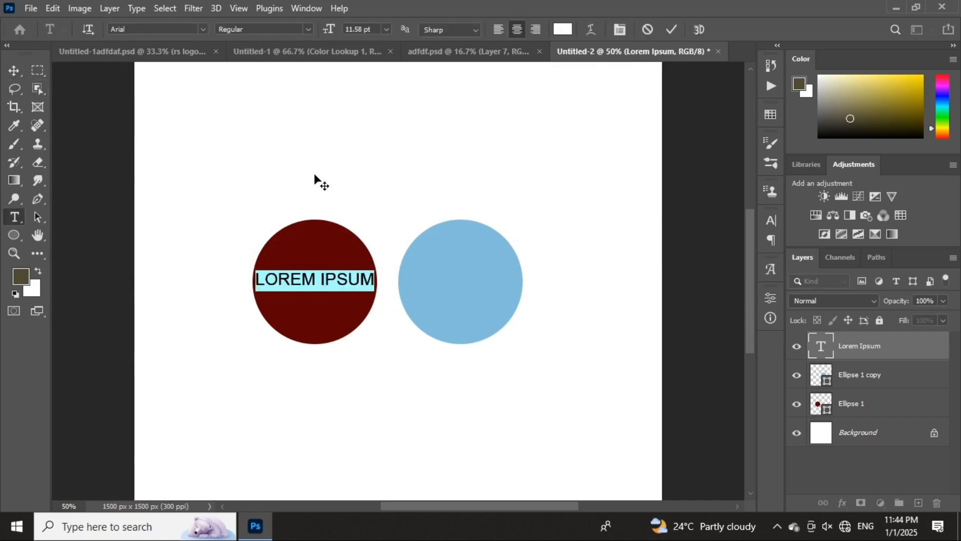
left_click(192, 29)
type("Teko")
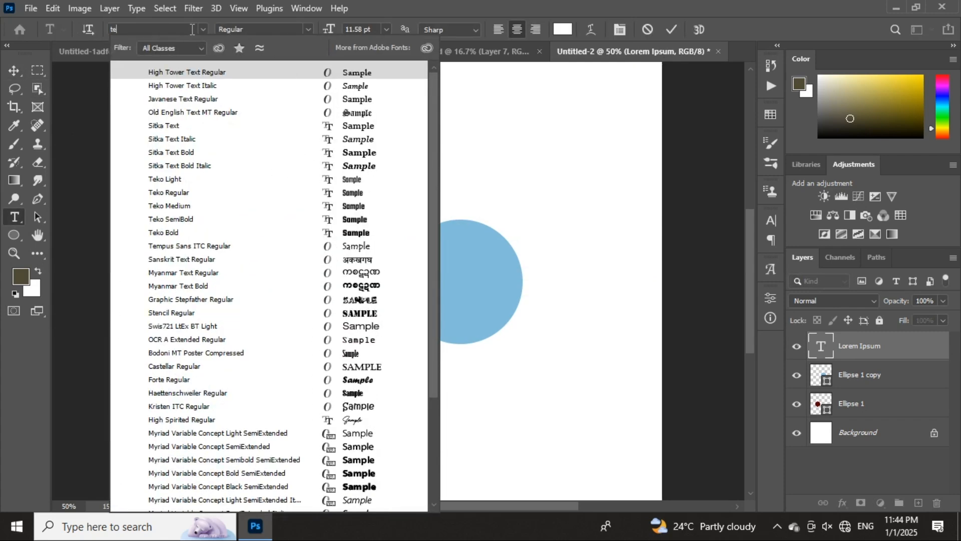
left_click(339, 128)
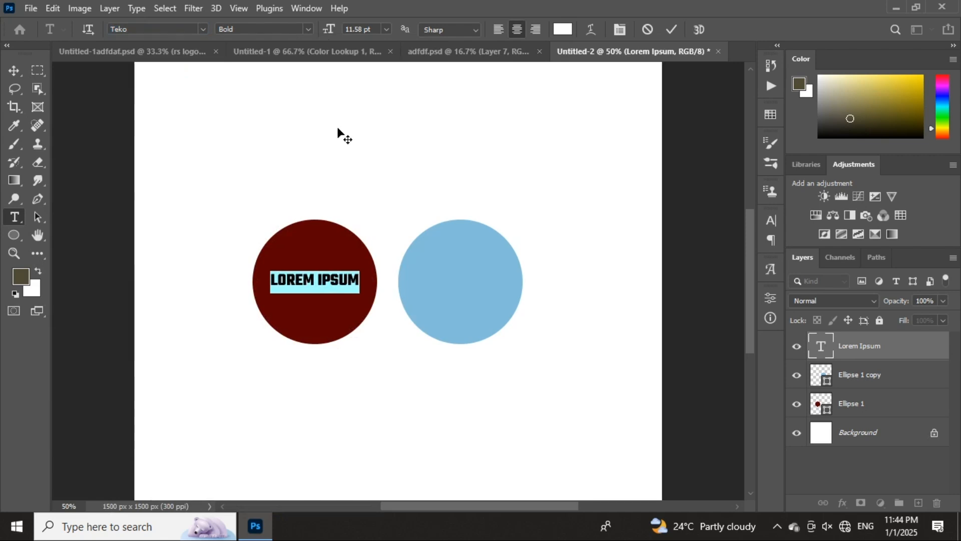
type("RS")
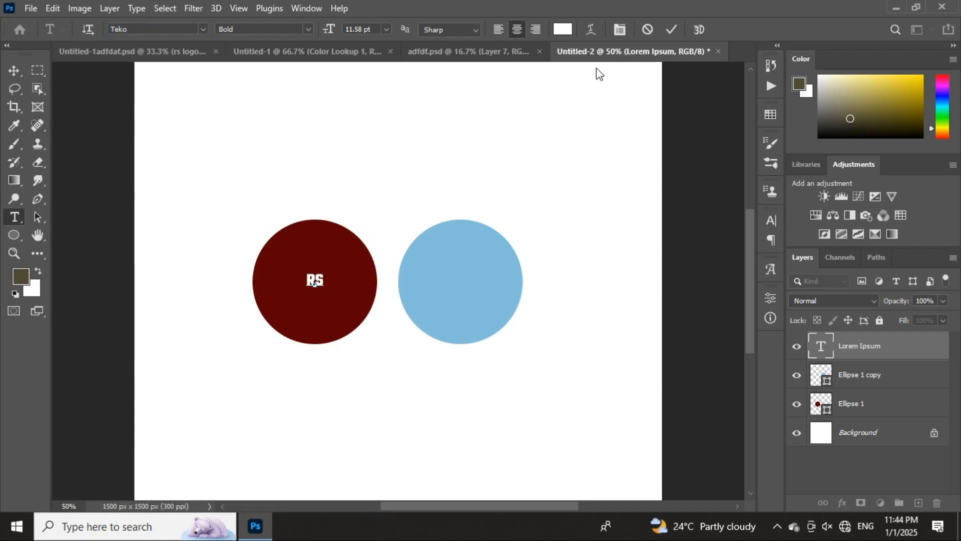
left_click(672, 29)
- Enlarge the RS text to 54.57 pt so it spans most of the dark red circle
key("v")
key("ctrl+t")
left_click_drag(326, 282, 353, 296)
left_click(698, 29)
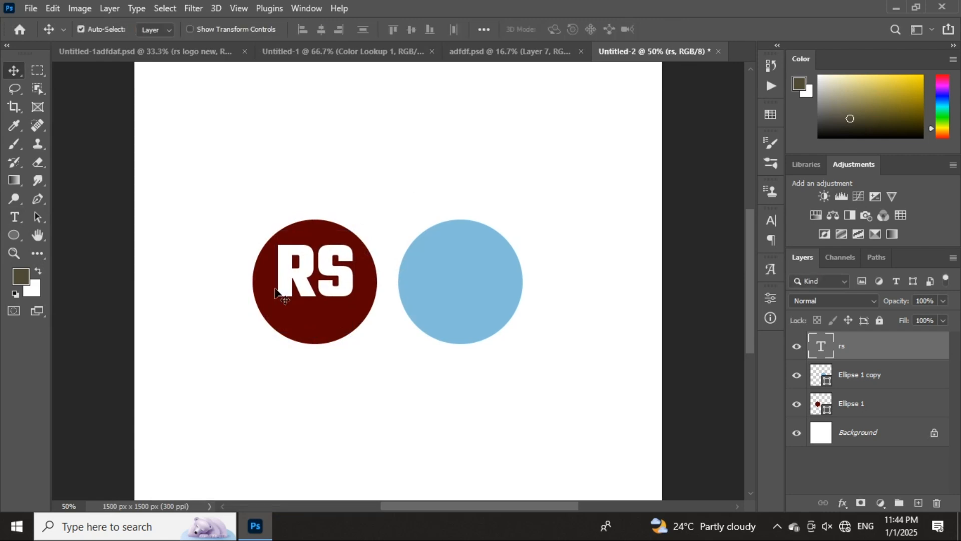
- Duplicate the RS text onto the light blue circle and colour the copy red 800303
left_click_drag(300, 273, 450, 296)
double_click(451, 296)
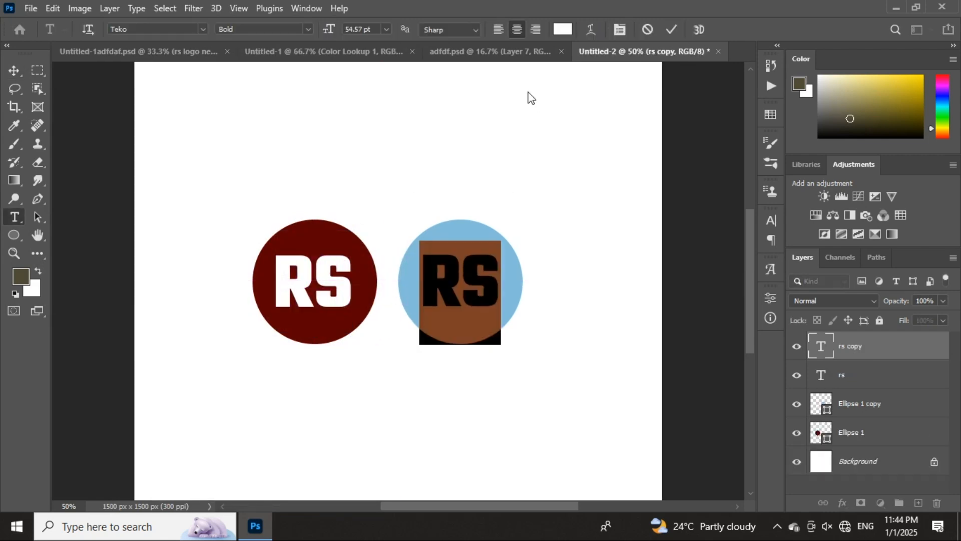
left_click(561, 30)
type("800303")
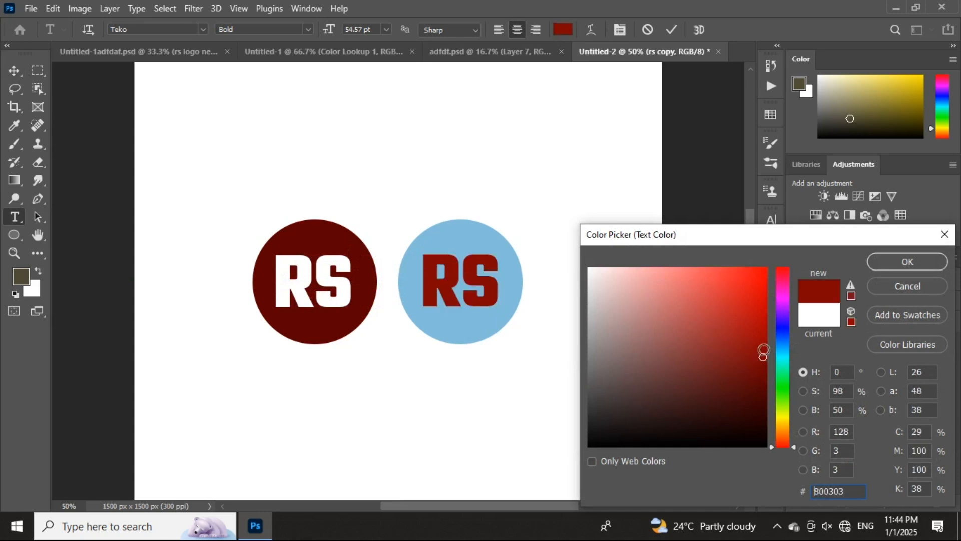
left_click(883, 265)
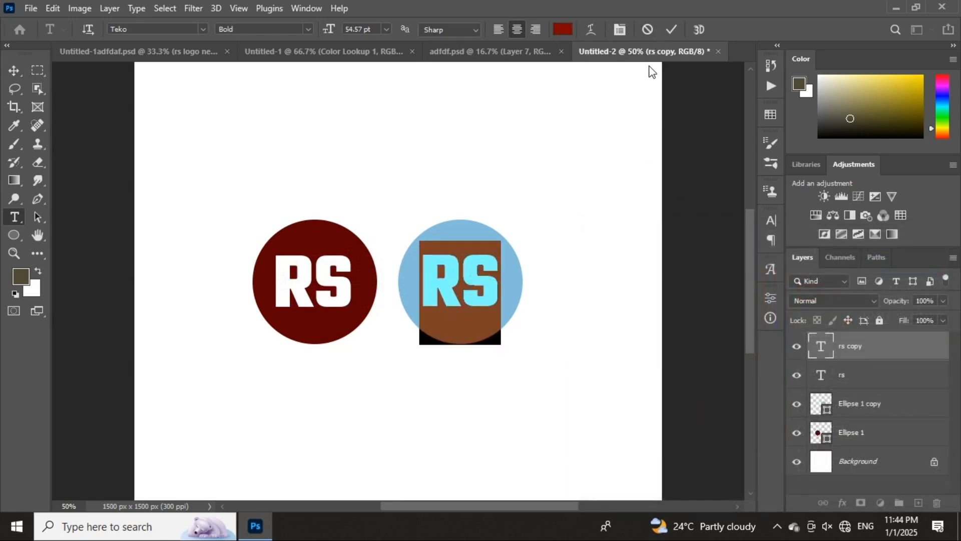
left_click(671, 31)
left_click(557, 159)
- Recolour the RS text on the dark red circle to light green baebb0
key("ctrl+plus")
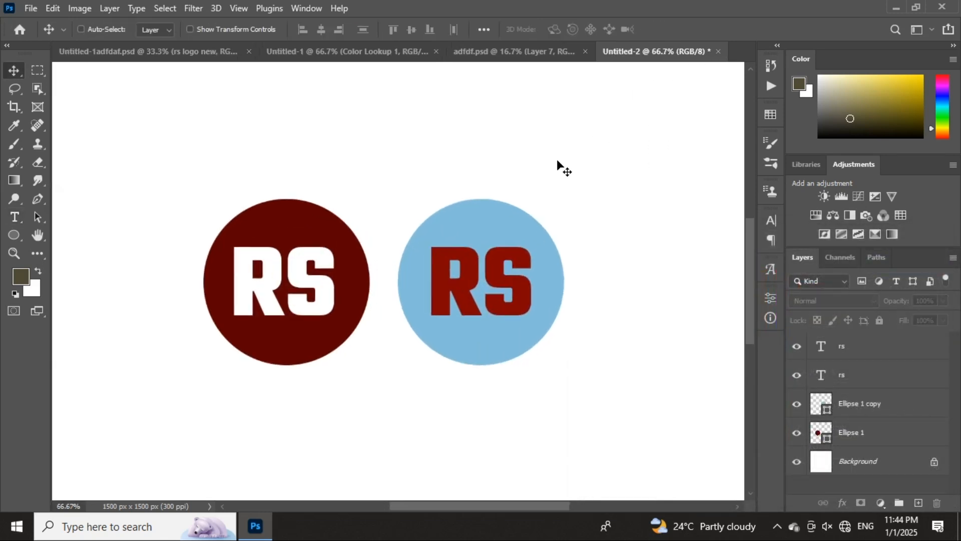
key("ctrl+minus")
key("ctrl+plus")
double_click(256, 267)
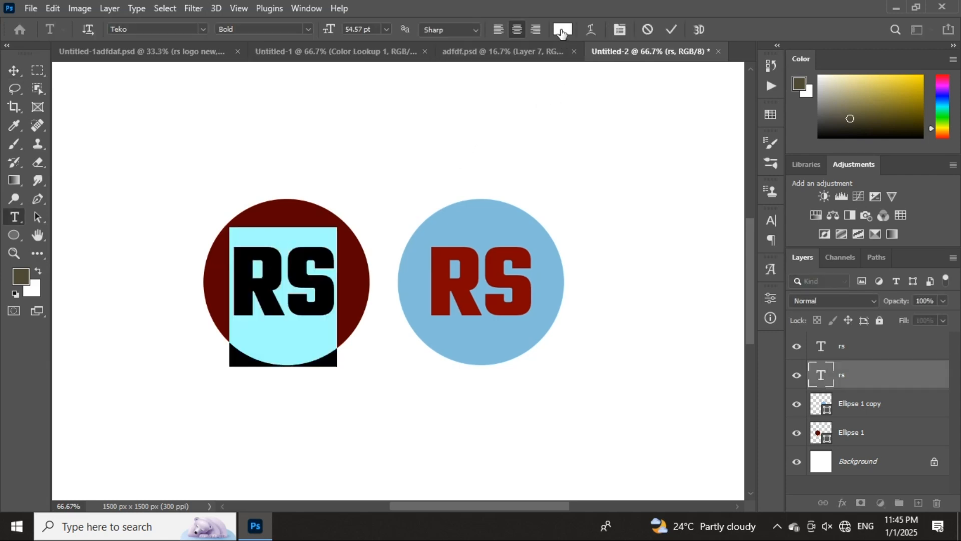
left_click(563, 32)
left_click_drag(625, 301, 651, 347)
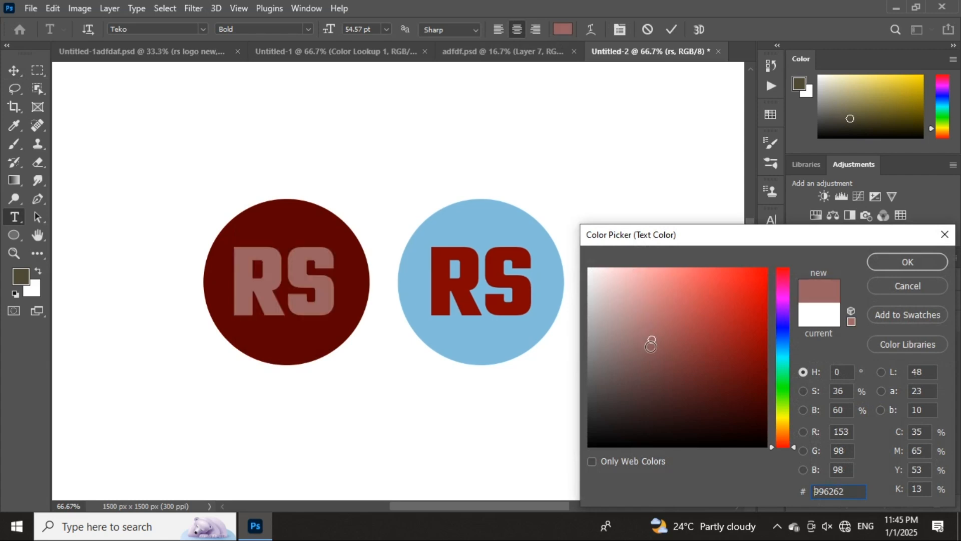
left_click(784, 392)
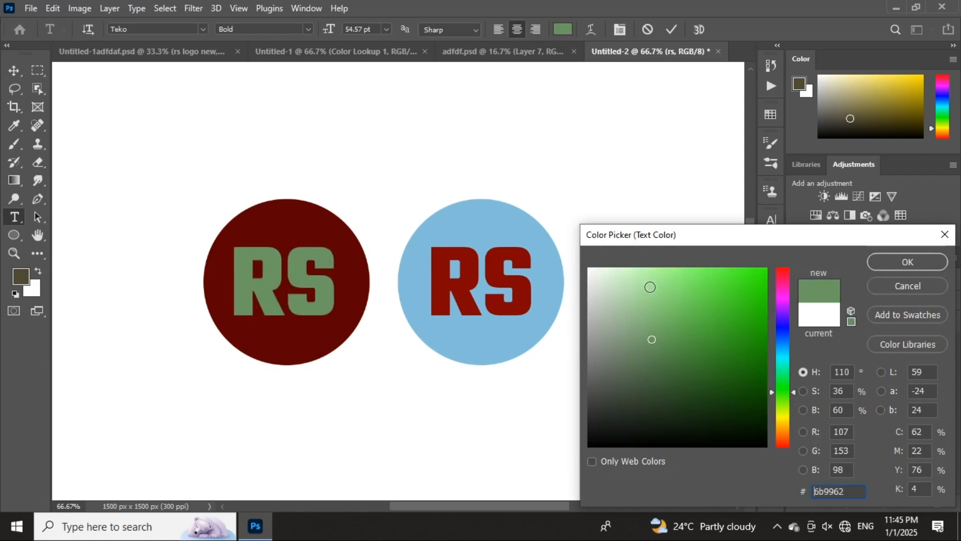
left_click_drag(650, 287, 634, 282)
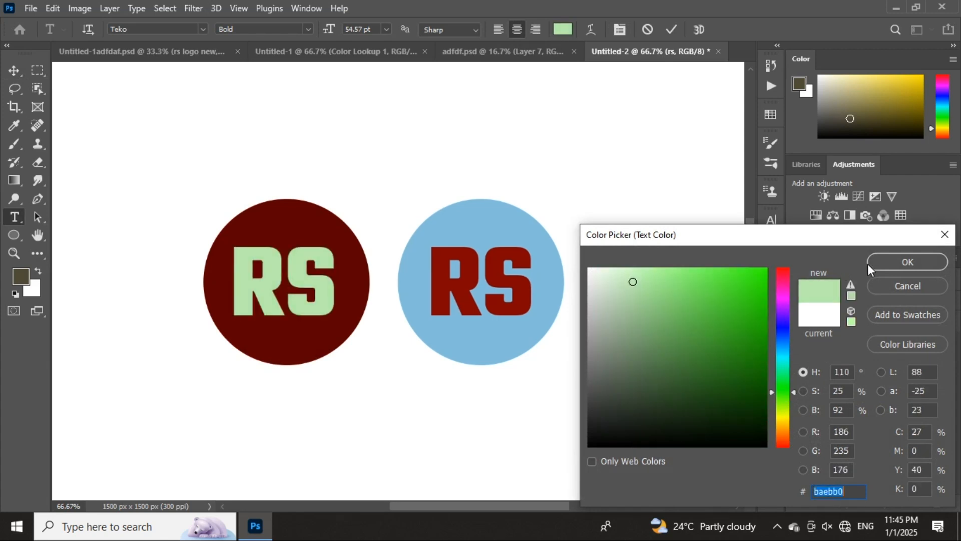
left_click(908, 261)
left_click(665, 32)
key("v")
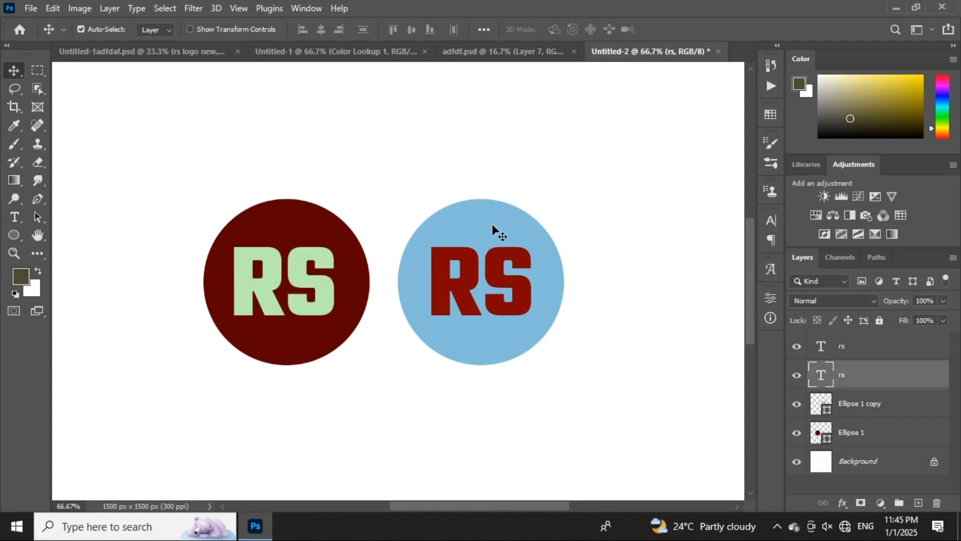
left_click(491, 224)
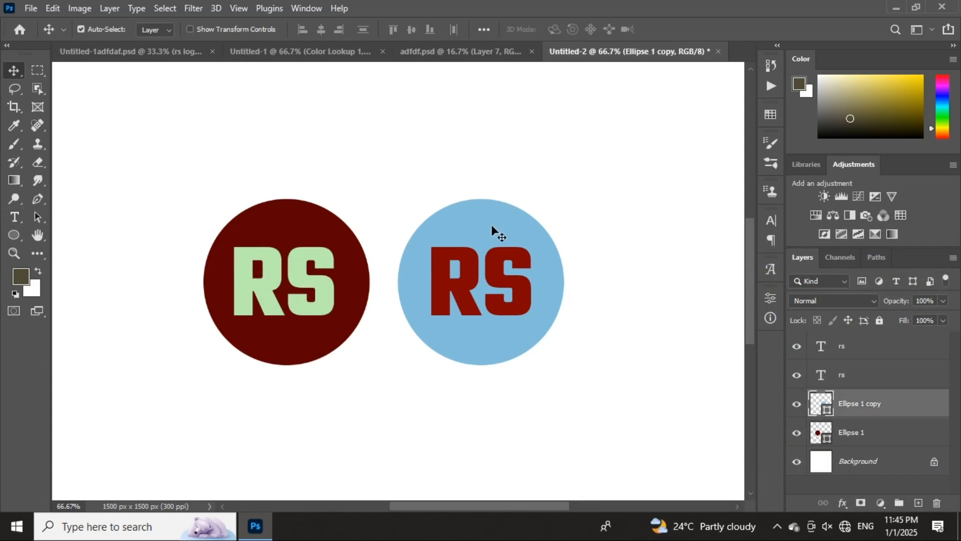
double_click(498, 267)
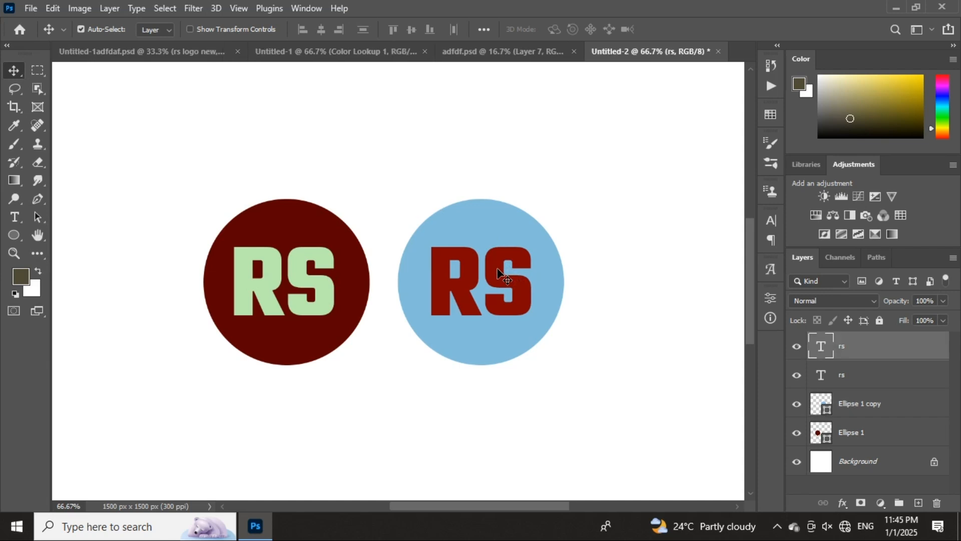
left_click(676, 33)
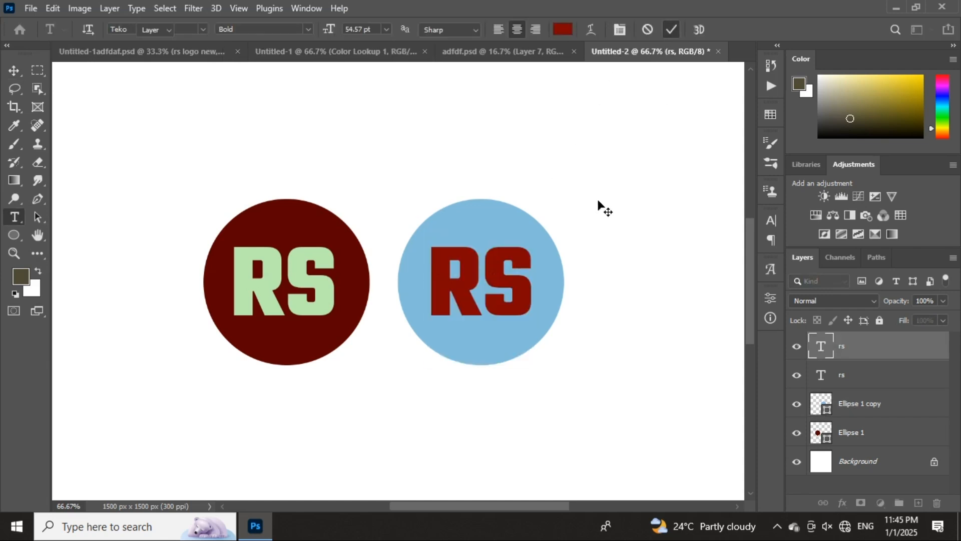
key("v")
left_click(270, 230)
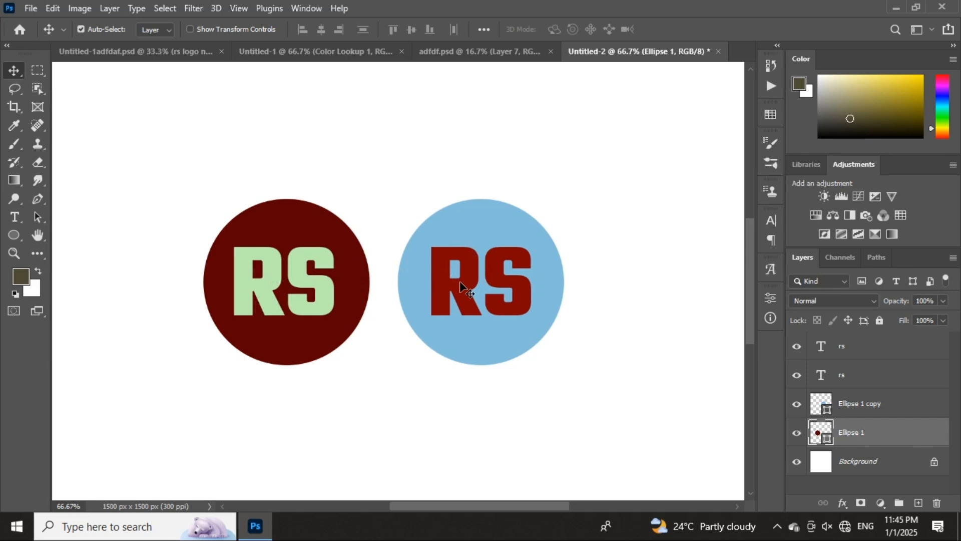
- Open the existing bdyyyyyy.psd birthday poster as another colour-combination example
left_click(32, 9)
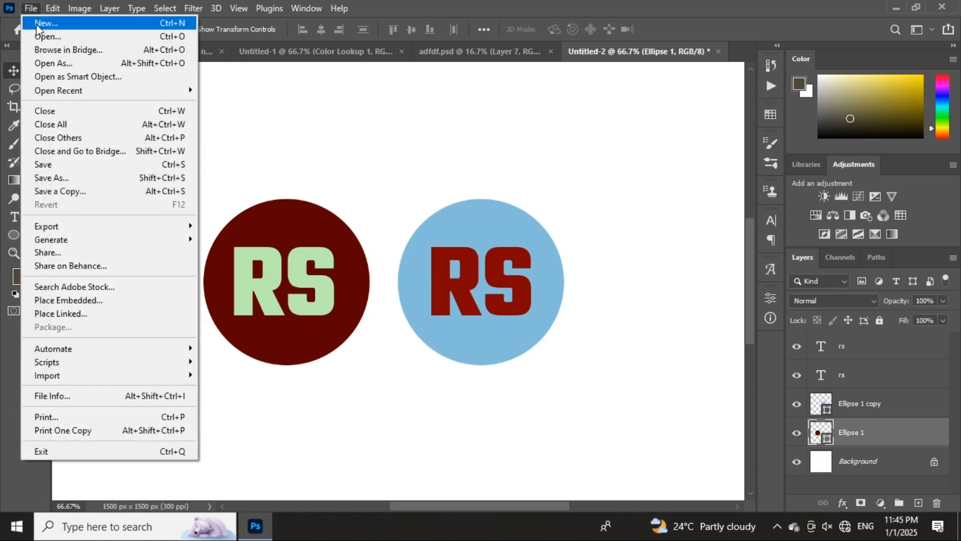
left_click(36, 30)
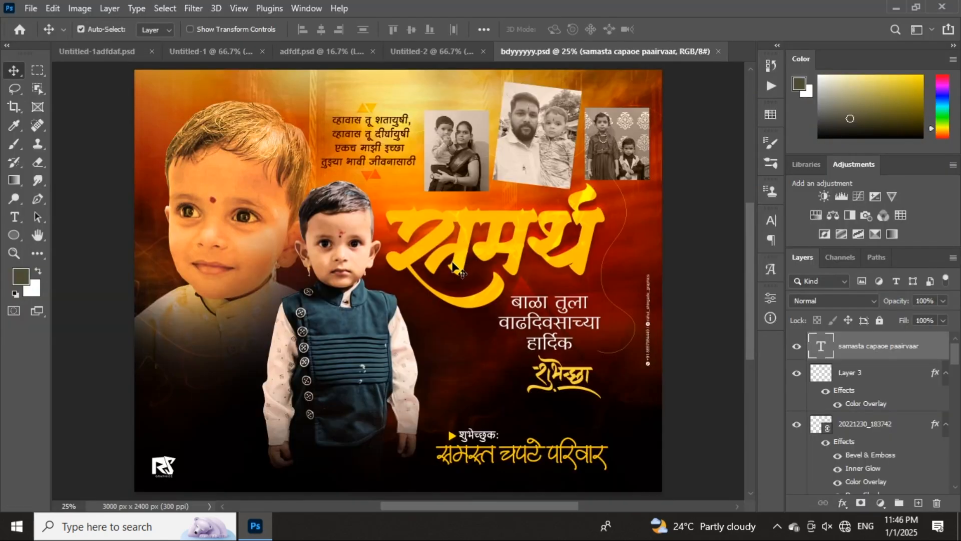
scroll(453, 267, "up", 1)
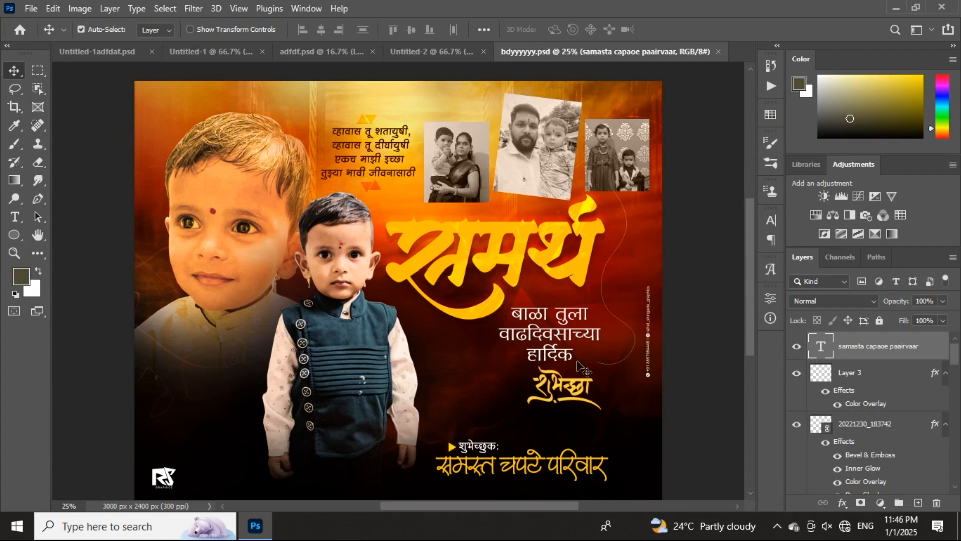
- Inspect the text colour of the large yellow name lettering on the orange poster, then discard the text edit
left_click(526, 243)
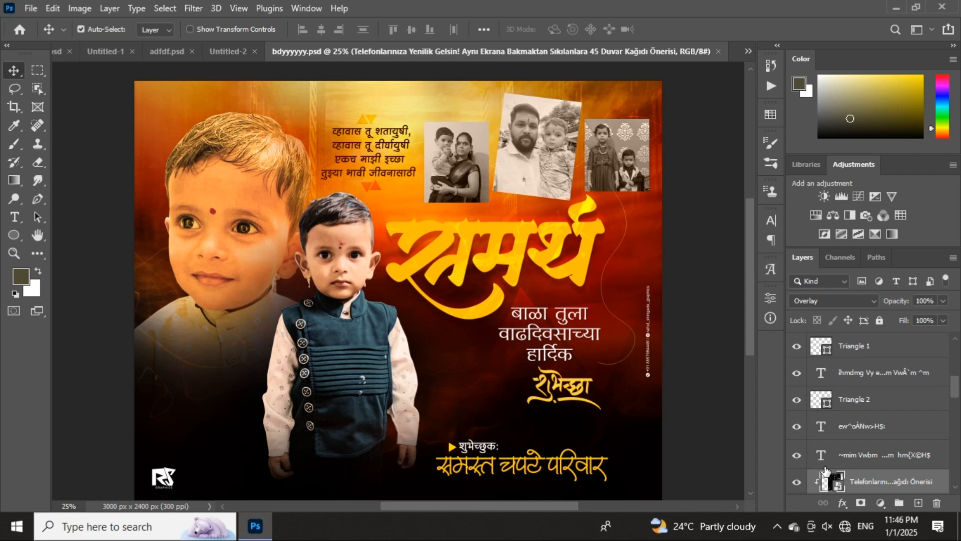
scroll(804, 466, "down", 1)
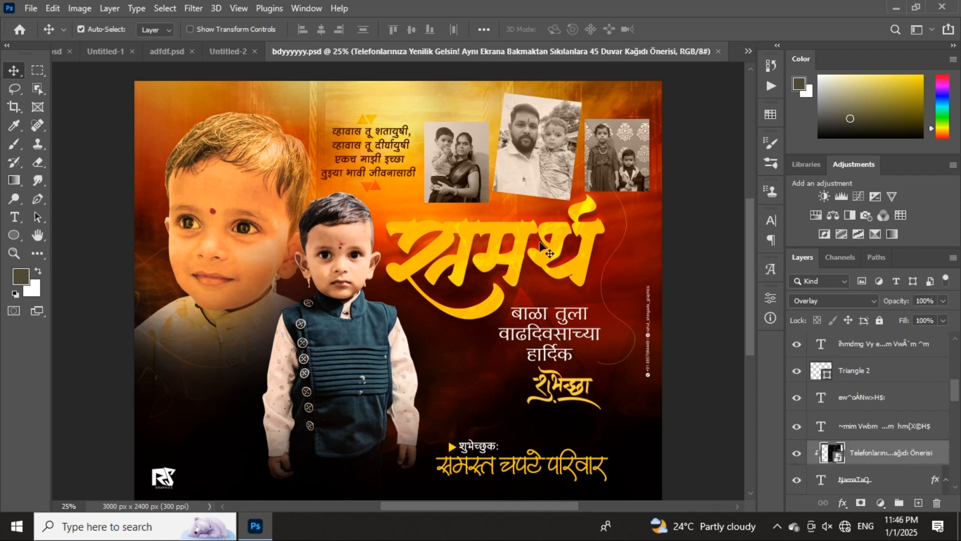
left_click(817, 480)
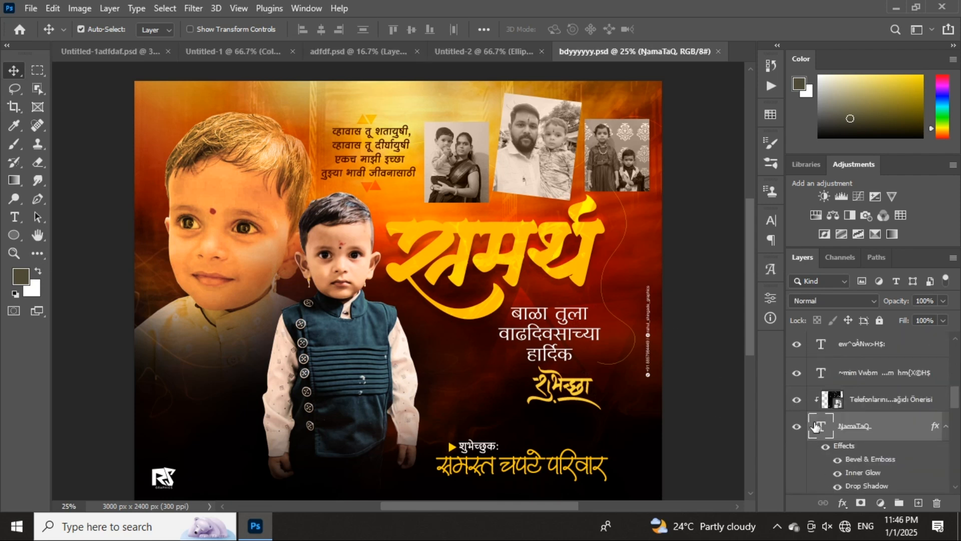
double_click(821, 426)
left_click(559, 34)
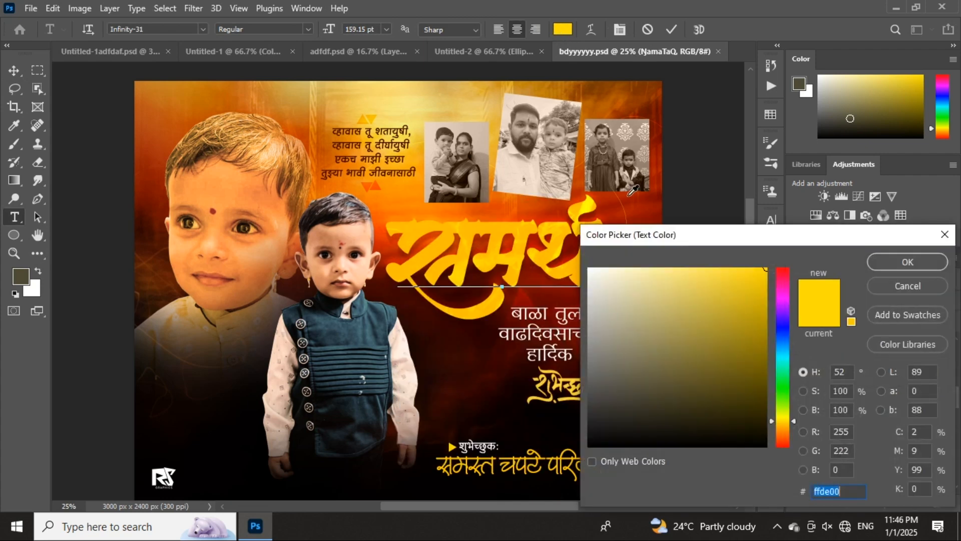
left_click(628, 196)
mouse_move(773, 372)
left_mouse_down()
mouse_move(763, 359)
mouse_move(755, 394)
mouse_move(704, 412)
left_mouse_up()
left_click(882, 288)
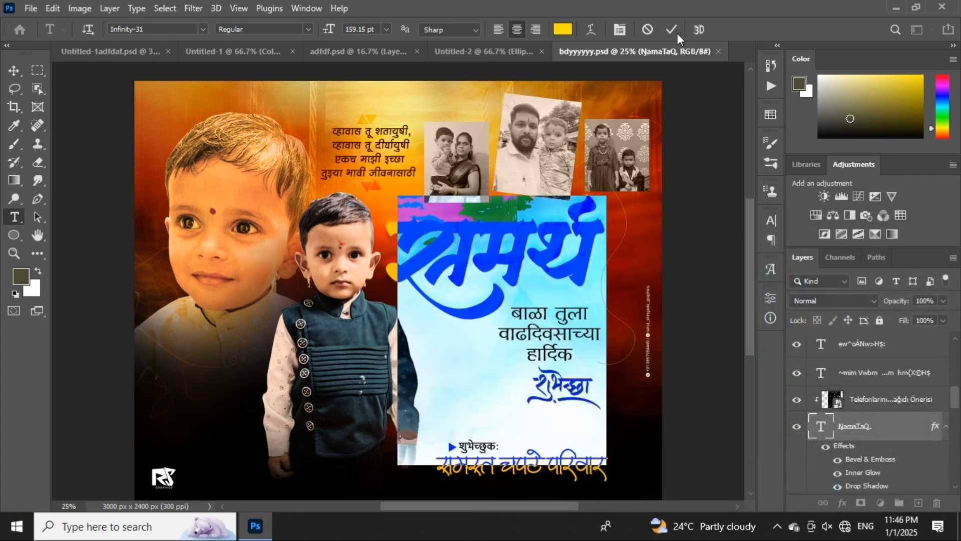
left_click(647, 29)
key("v")
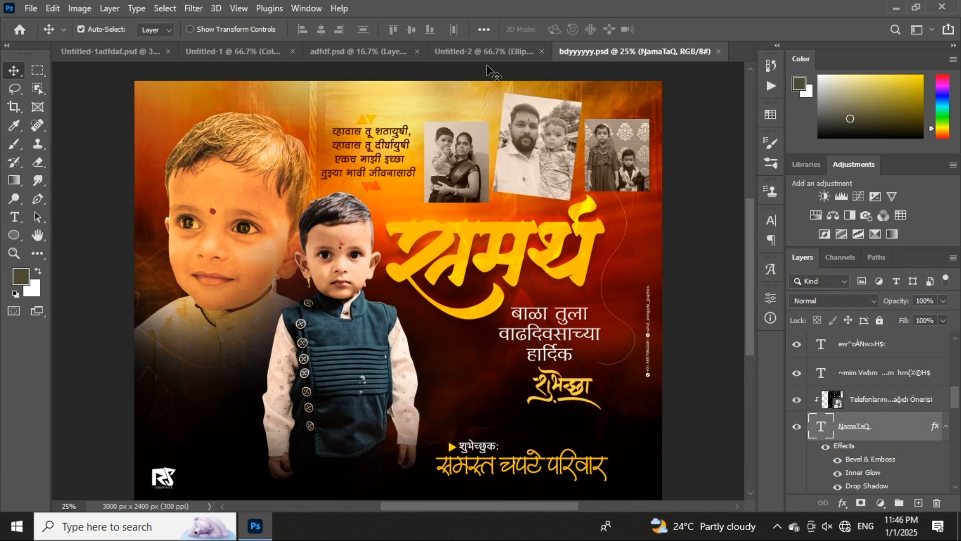
- Compare the RS-lettered circles in Untitled-2 with the colour combination of the orange birthday poster
left_click(488, 58)
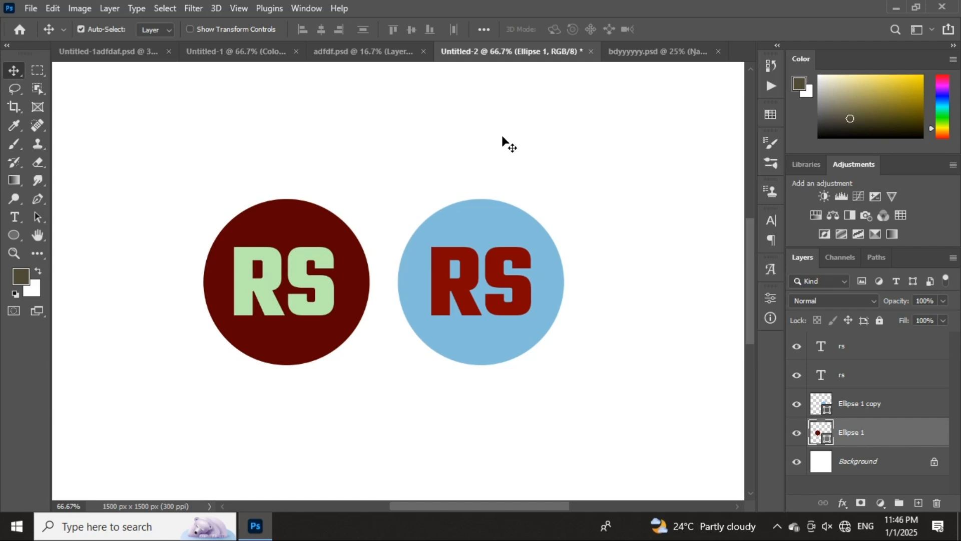
left_click(623, 52)
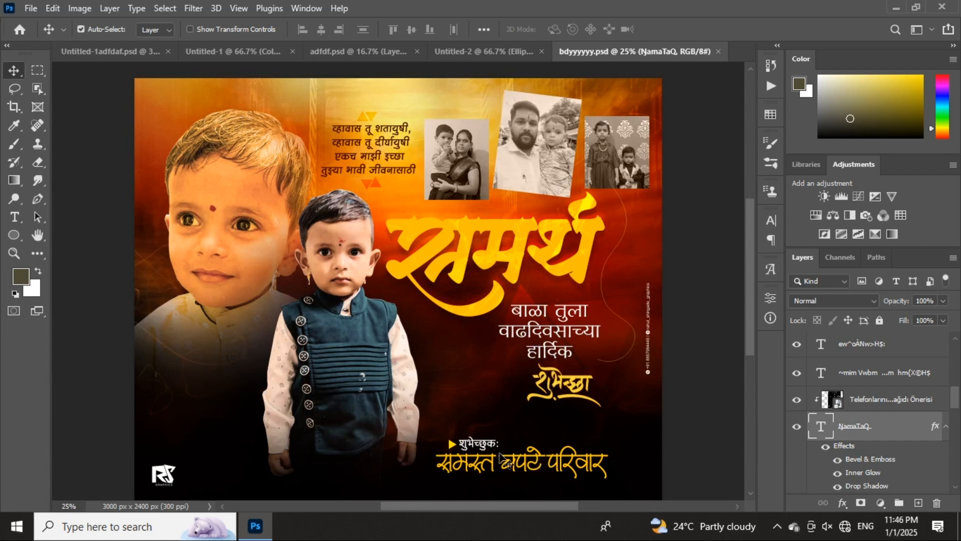
scroll(411, 233, "up", 1)
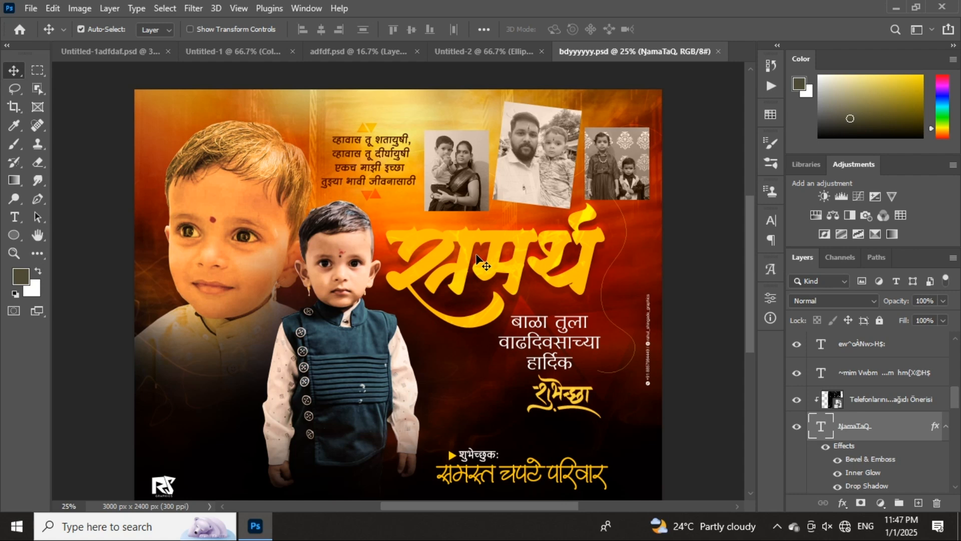
left_click(478, 52)
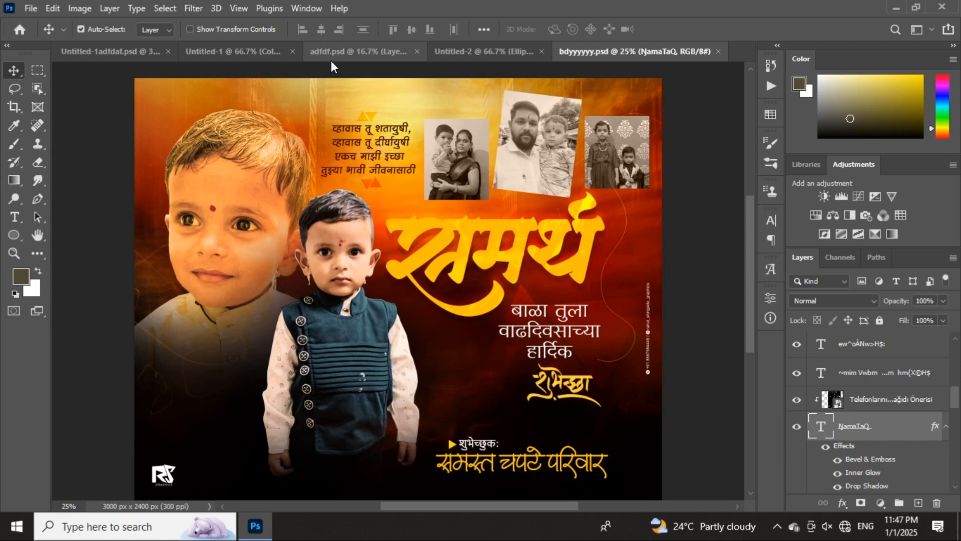
- Review the red birthday poster in adfdf.psd, then view the whole mountain-road poster in Untitled-1
left_click(331, 57)
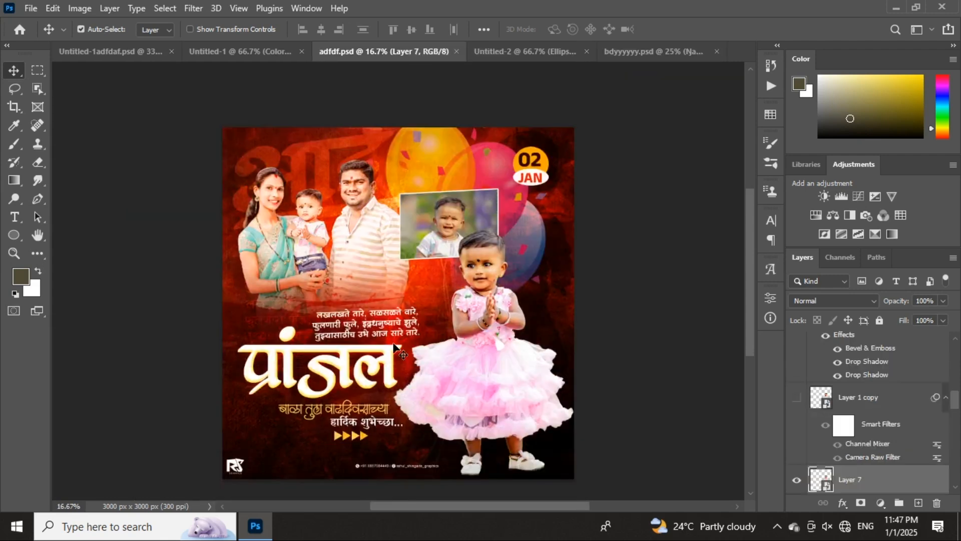
left_click(288, 57)
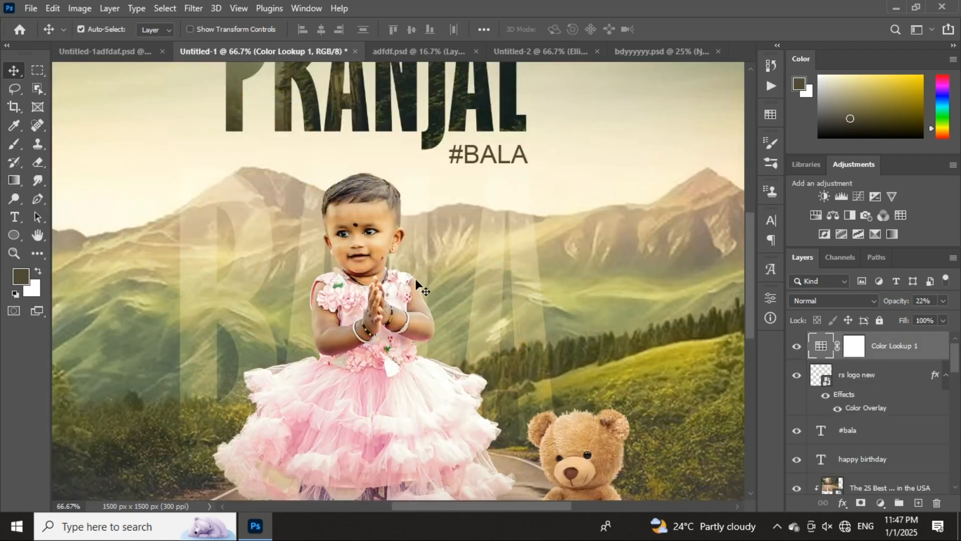
key("ctrl+minus")
key("ctrl+minus")
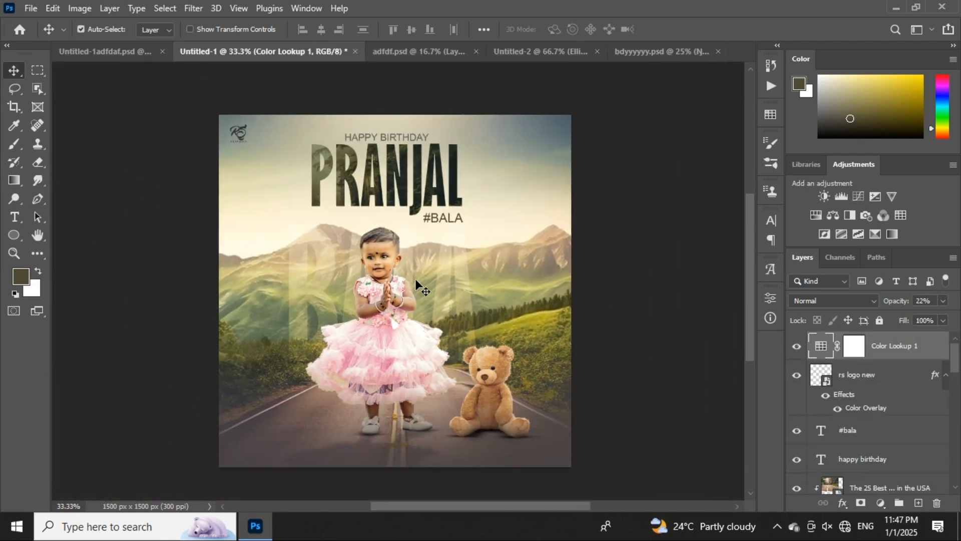